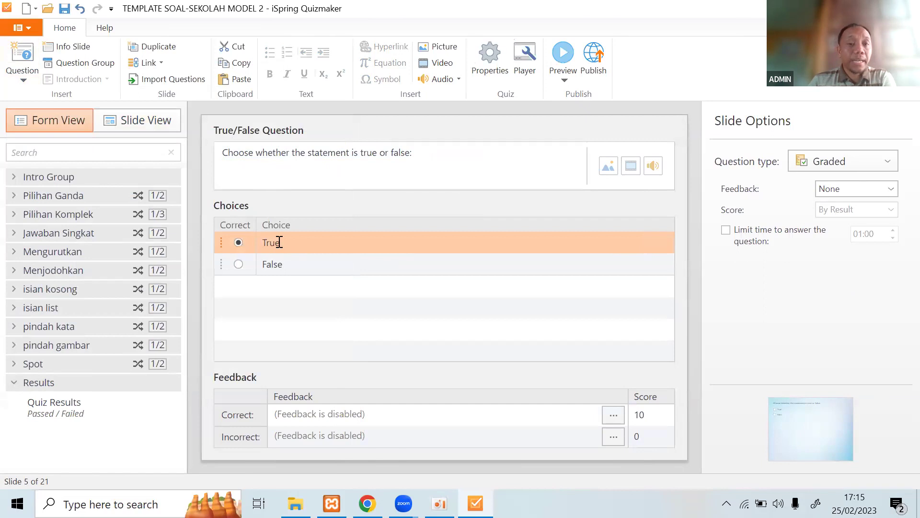
pyautogui.click(335, 152)
pyautogui.click(297, 247)
pyautogui.click(294, 271)
pyautogui.click(300, 238)
pyautogui.click(294, 264)
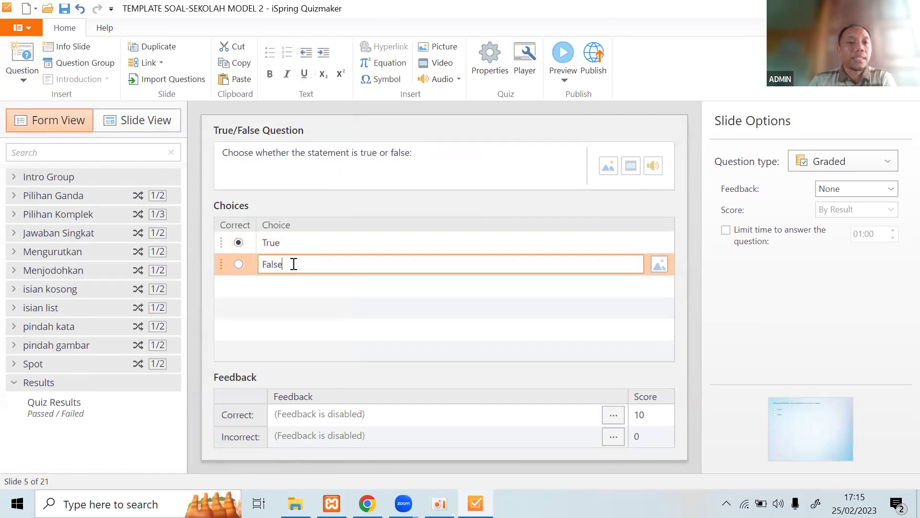
pyautogui.click(23, 78)
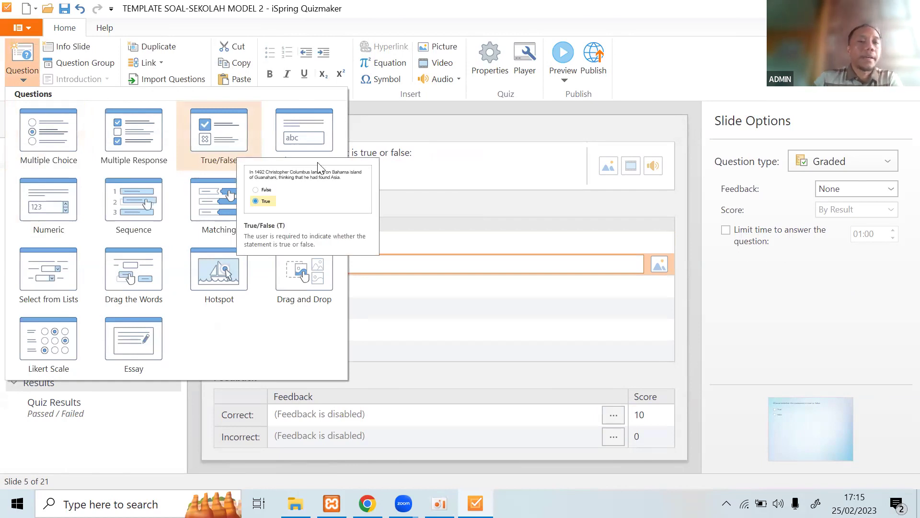
pyautogui.click(401, 151)
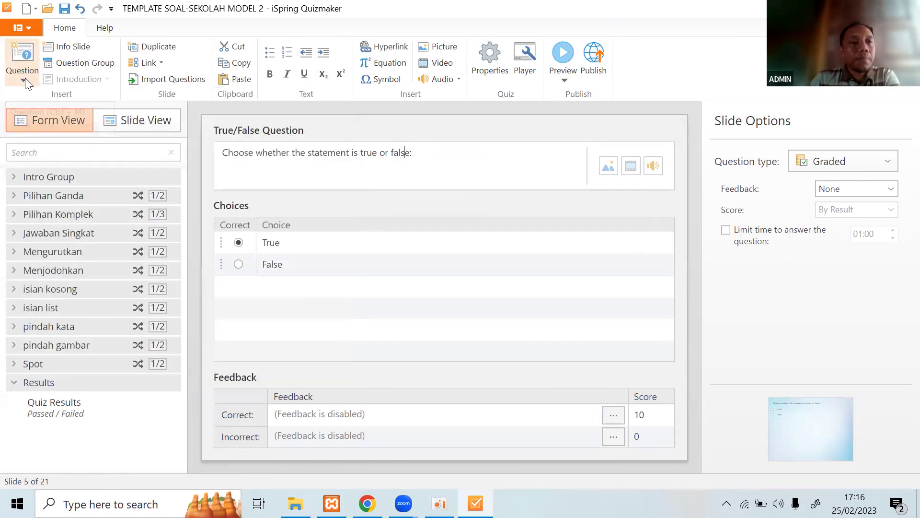
pyautogui.click(25, 78)
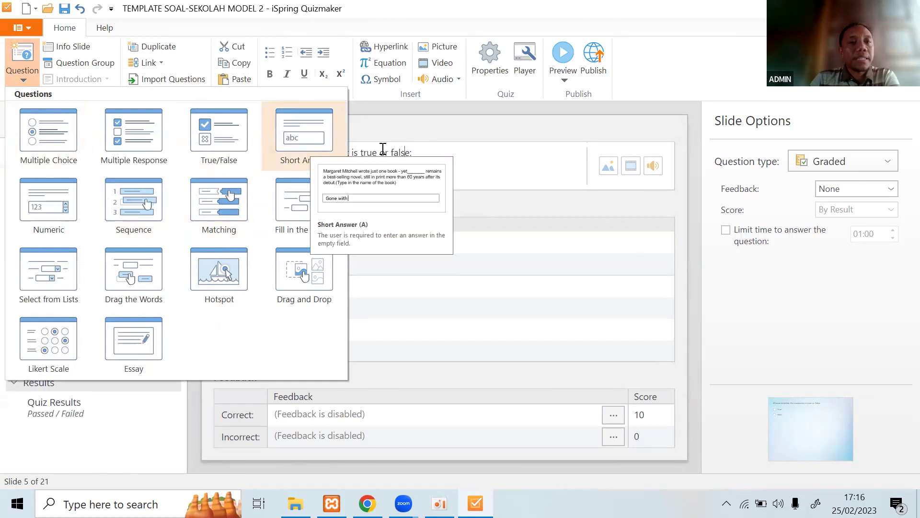
pyautogui.click(434, 154)
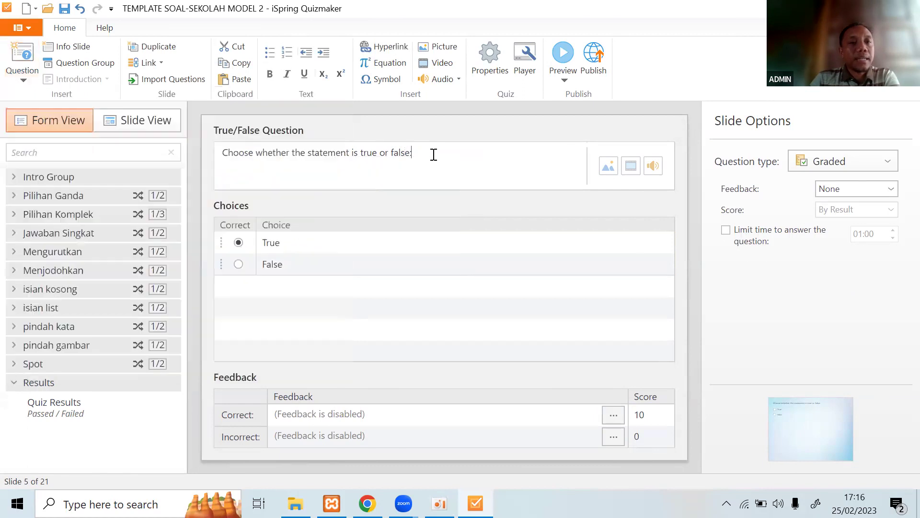
pyautogui.click(14, 234)
# Open question 6 'singkatan dari KTP' and inspect its slide layout before returning to Form View.
pyautogui.click(53, 257)
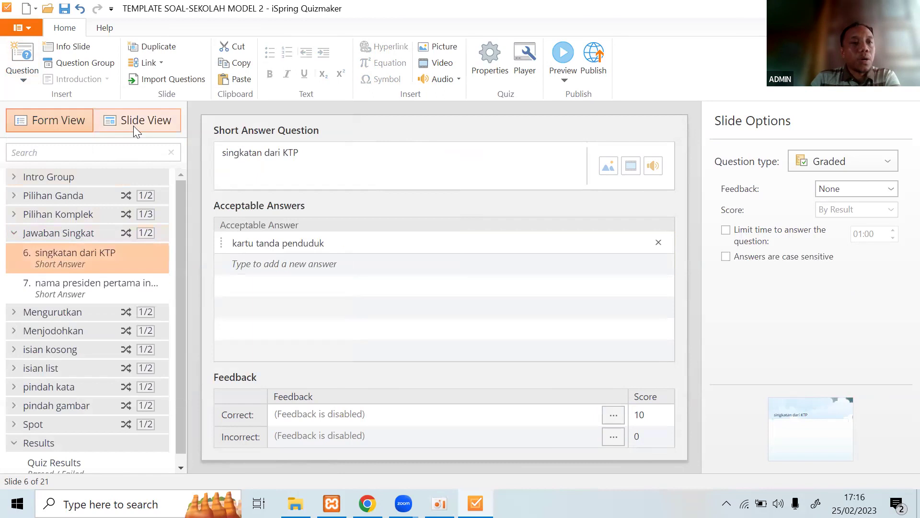
pyautogui.click(133, 126)
pyautogui.click(140, 300)
pyautogui.click(131, 234)
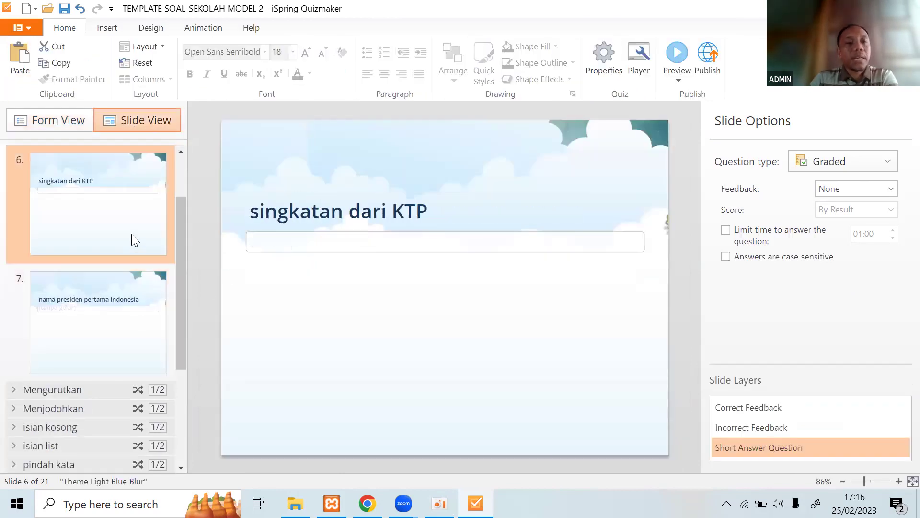
pyautogui.click(320, 243)
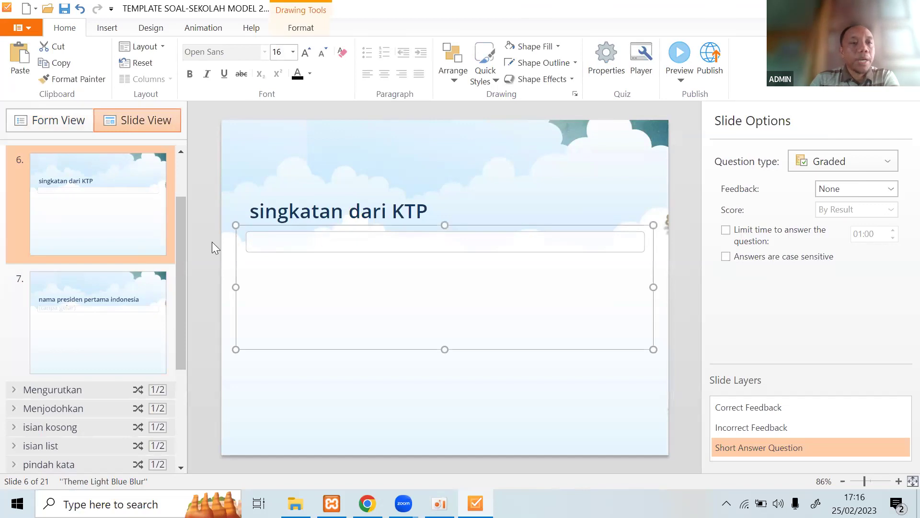
pyautogui.click(71, 127)
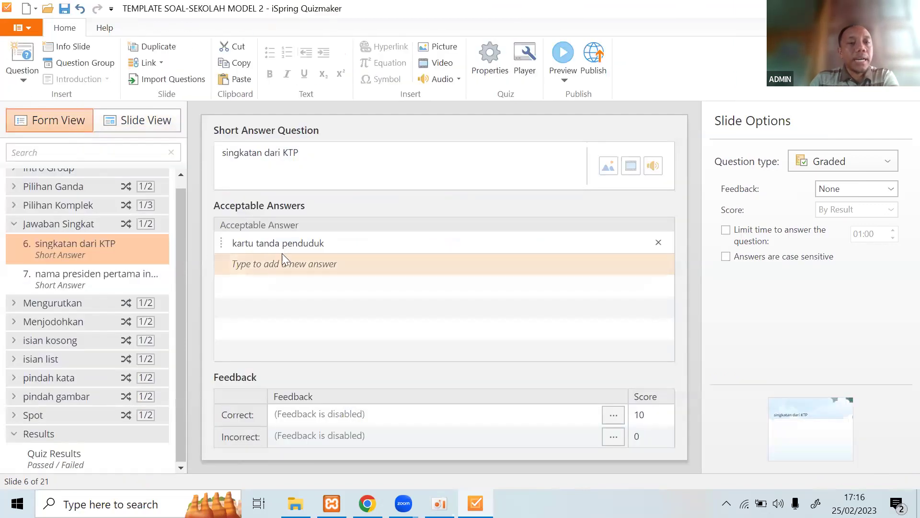
# Review the accepted answer 'kartu tanda penduduk', trying a new answer row without keeping it.
pyautogui.click(303, 244)
pyautogui.click(303, 266)
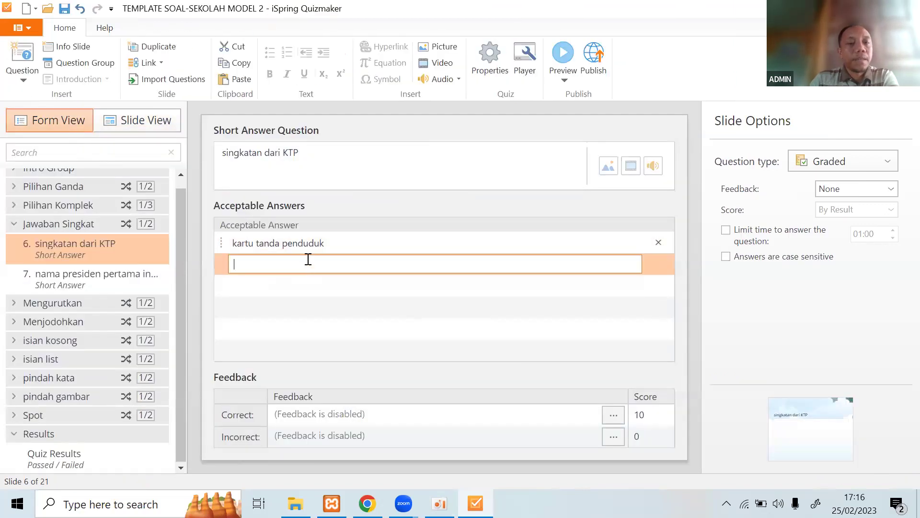
pyautogui.click(296, 243)
pyautogui.click(293, 264)
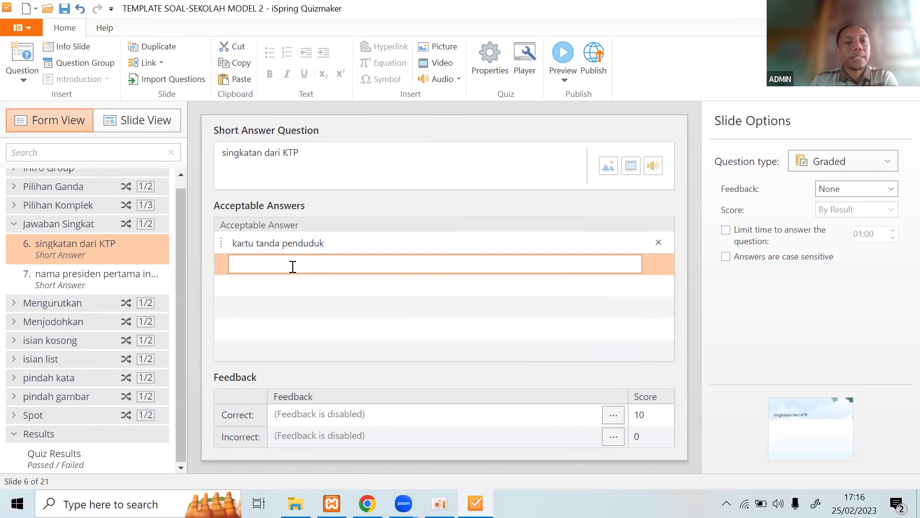
pyautogui.click(341, 246)
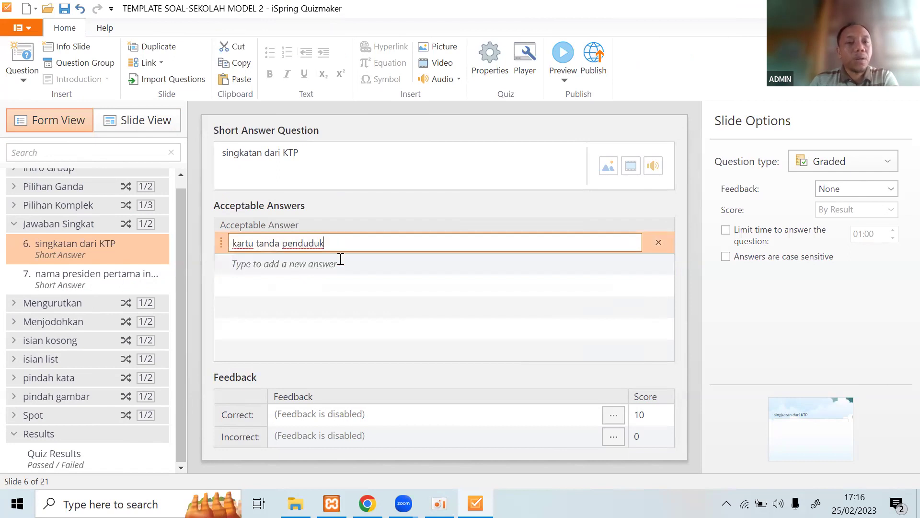
pyautogui.click(339, 261)
pyautogui.click(347, 244)
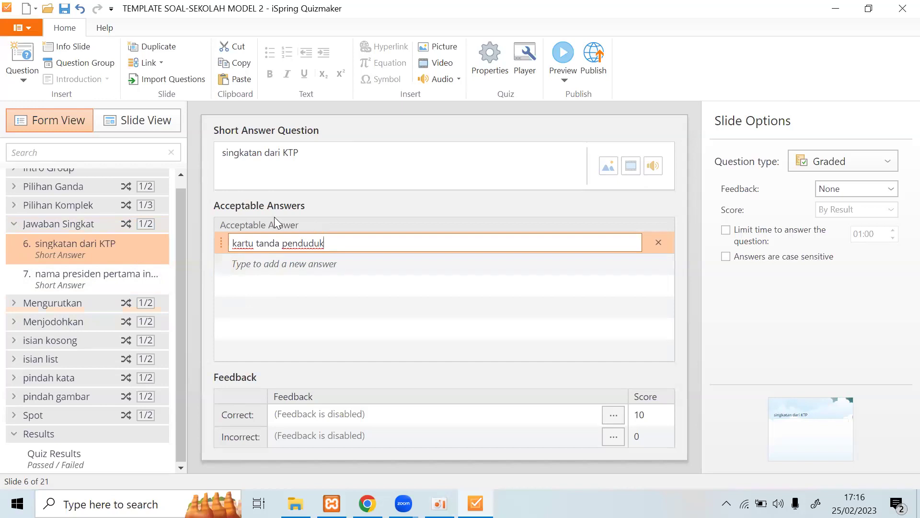
pyautogui.click(275, 190)
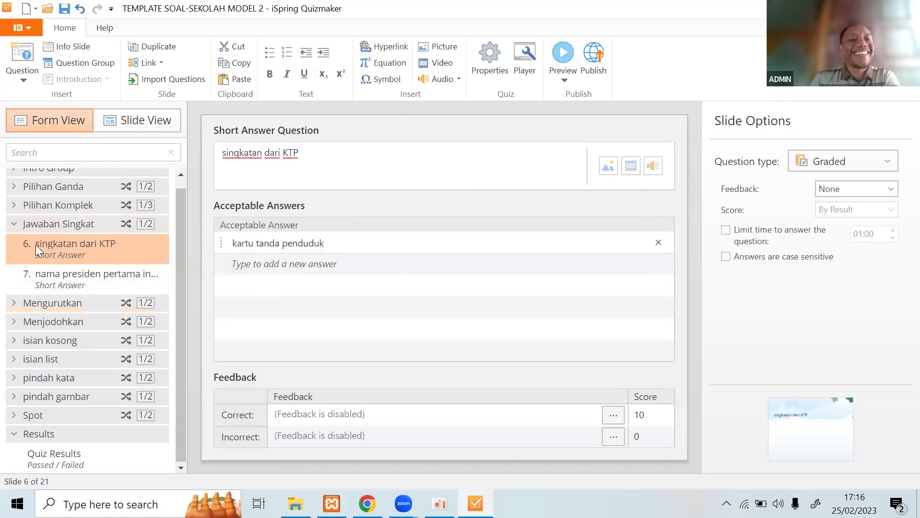
# Switch between question 6 and question 7 'nama presiden pertama indonesia'.
pyautogui.click(96, 272)
pyautogui.click(106, 240)
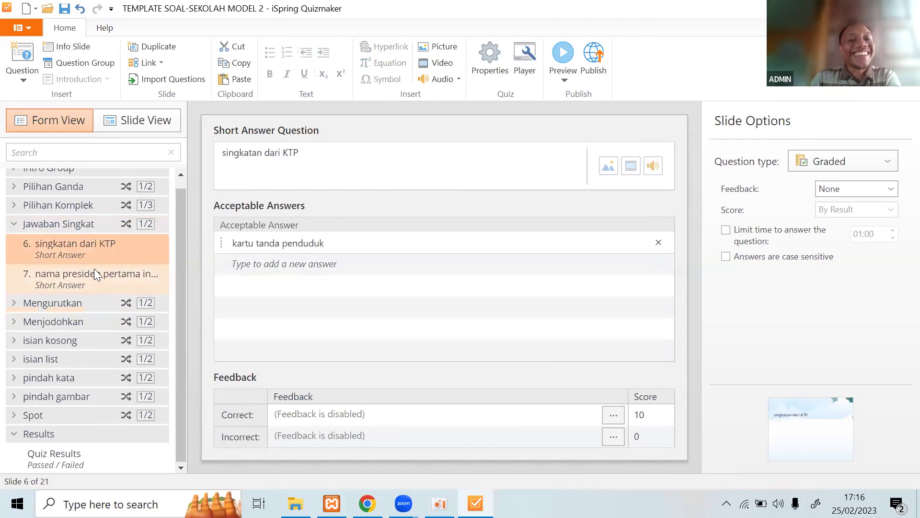
pyautogui.click(94, 274)
# Collapse Jawaban Singkat, browse the question types without adding one, then re-expand the group.
pyautogui.click(15, 223)
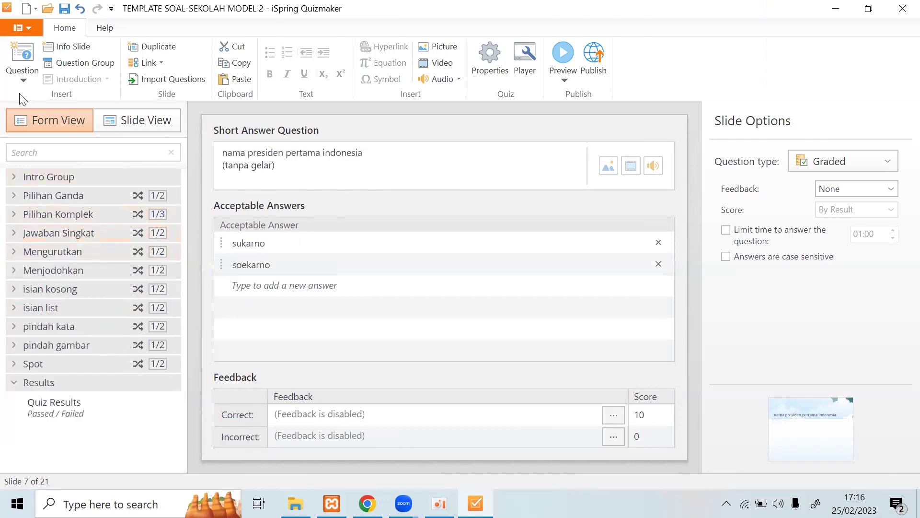
pyautogui.click(23, 79)
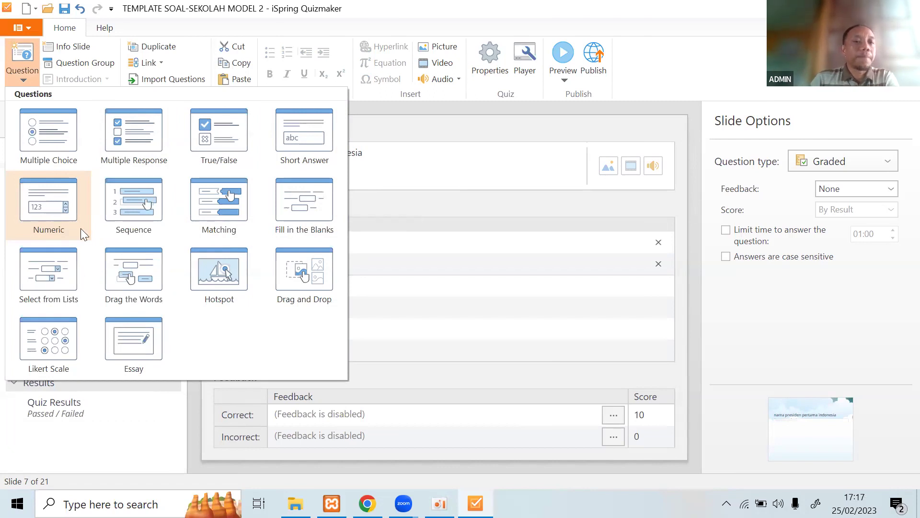
pyautogui.press('Escape')
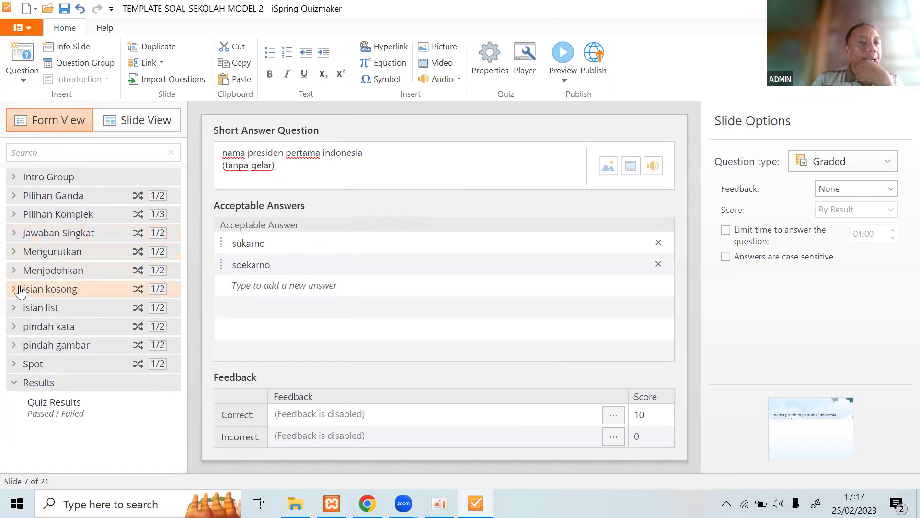
pyautogui.click(14, 235)
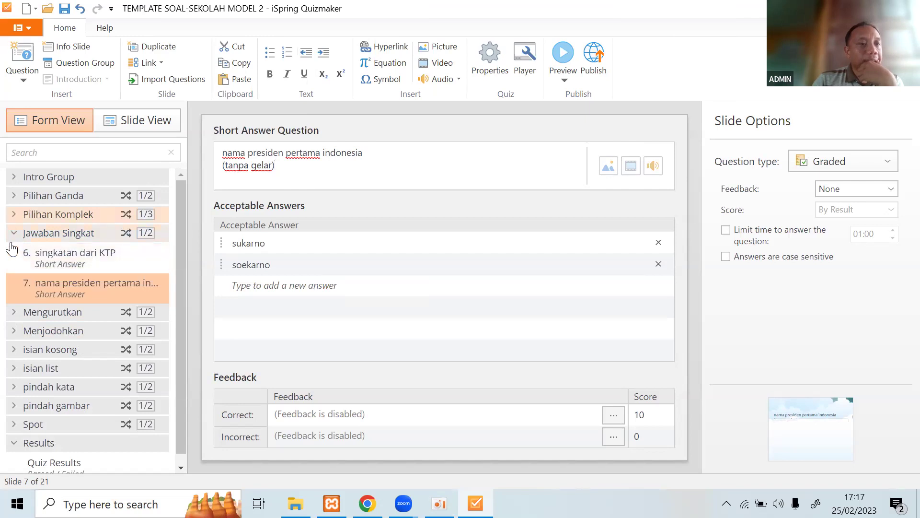
# Compare short-answer questions 6 (KTP) and 7 (sukarno/soekarno), ending on question 6.
pyautogui.click(48, 262)
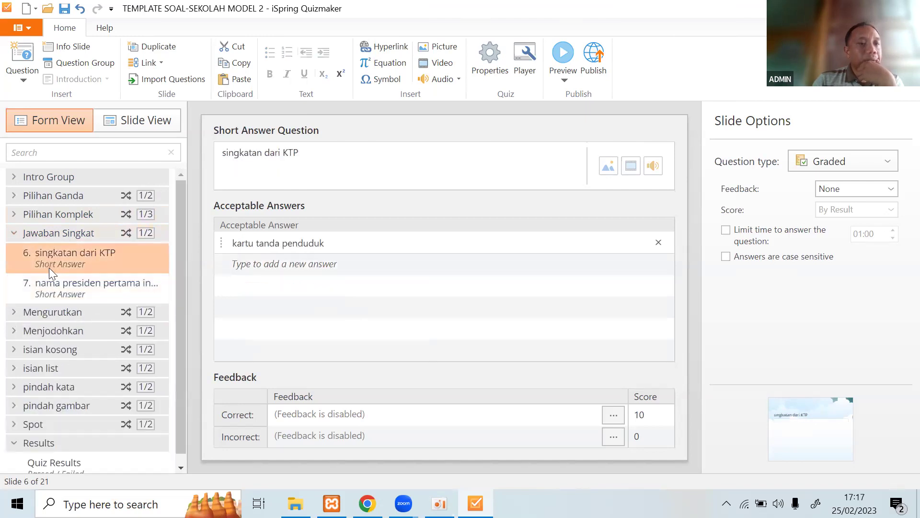
pyautogui.click(61, 291)
pyautogui.click(74, 258)
pyautogui.click(70, 289)
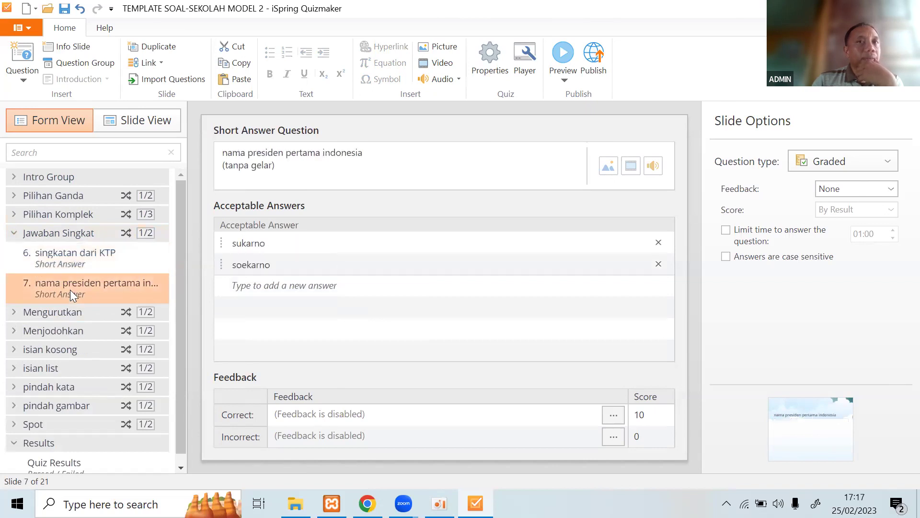
pyautogui.click(87, 263)
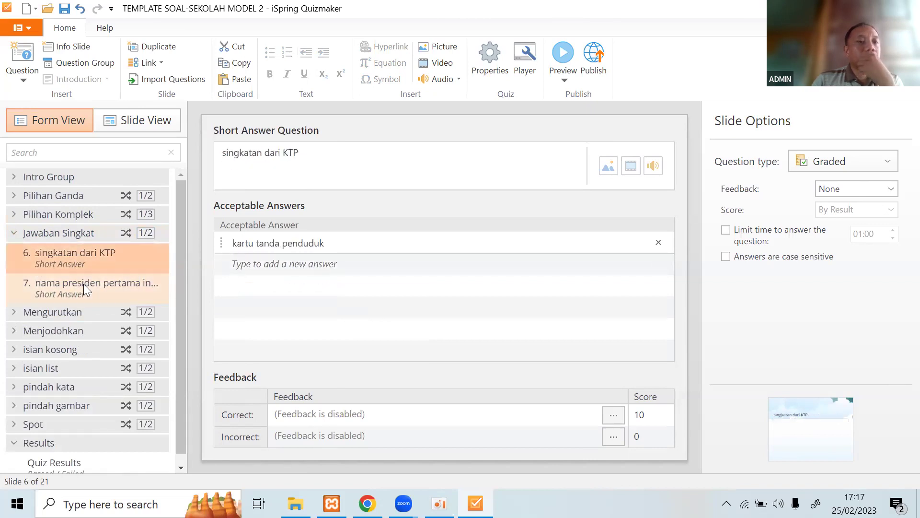
pyautogui.click(83, 284)
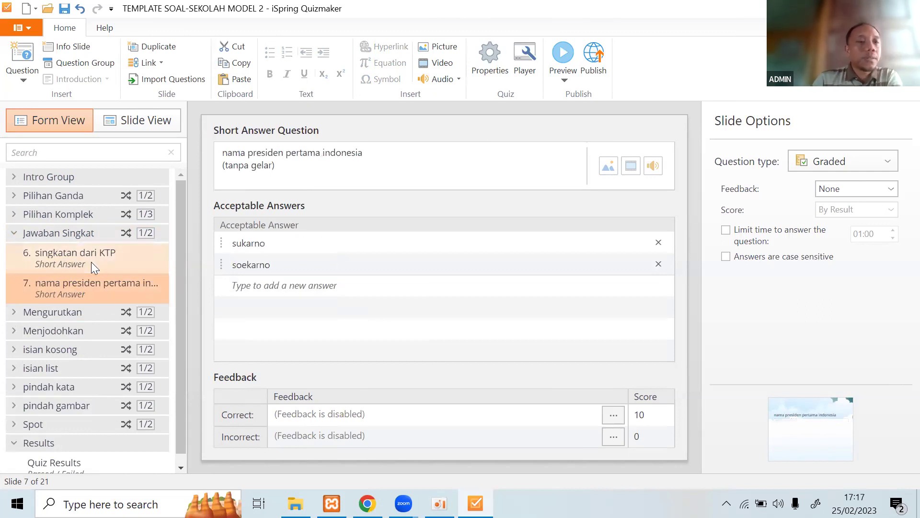
pyautogui.click(91, 261)
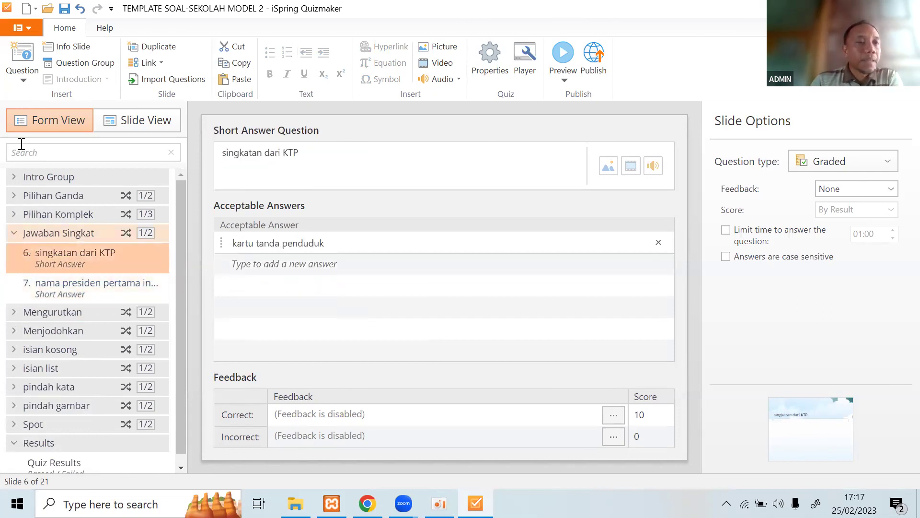
# Browse the question type list again, then expand the Mengurutkan group.
pyautogui.click(22, 72)
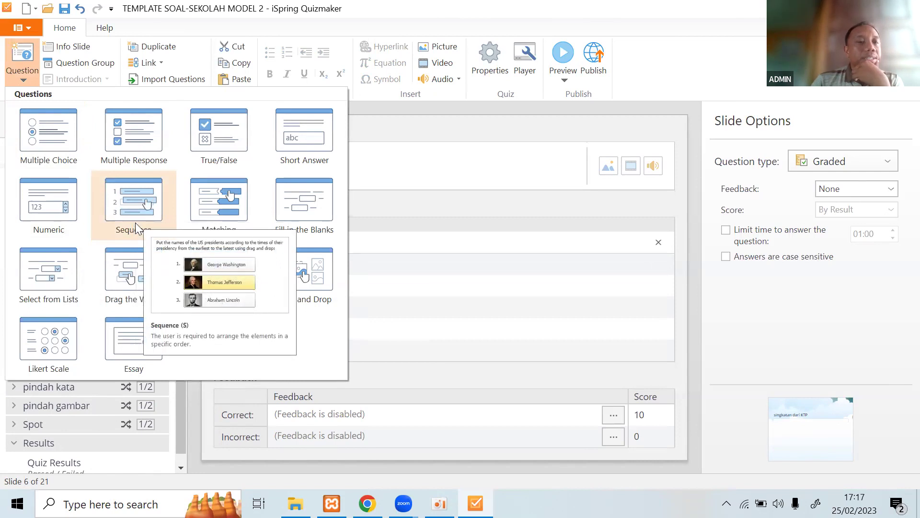
pyautogui.click(376, 158)
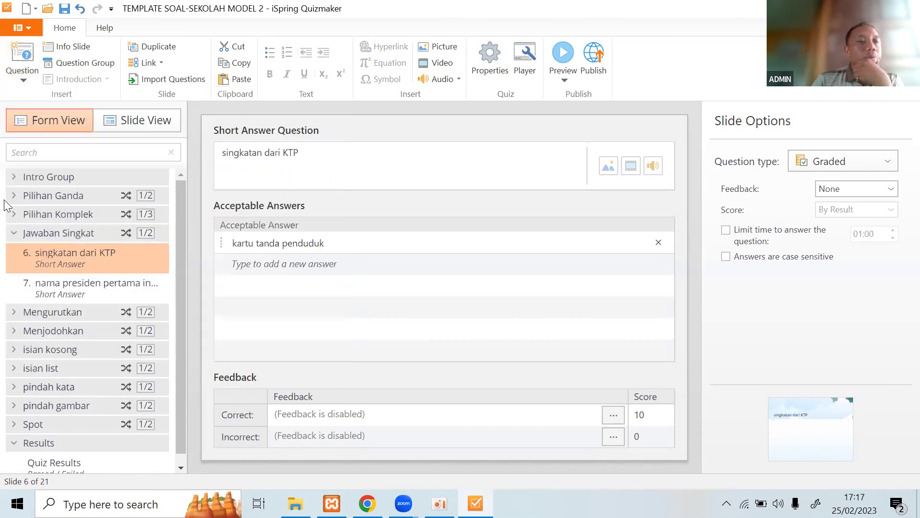
pyautogui.click(13, 237)
pyautogui.click(56, 250)
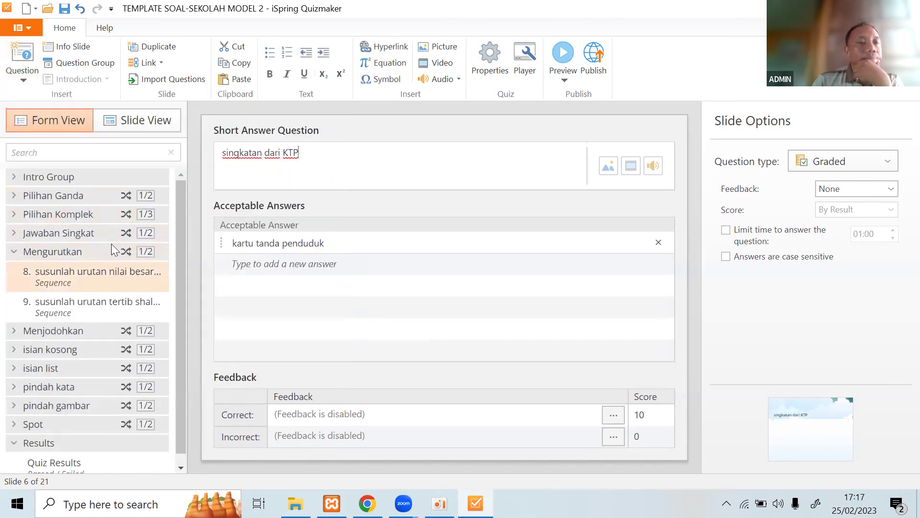
# Inspect the first Sequence question's numbered answer list in Slide View, then return to Form View.
pyautogui.click(123, 126)
pyautogui.click(125, 304)
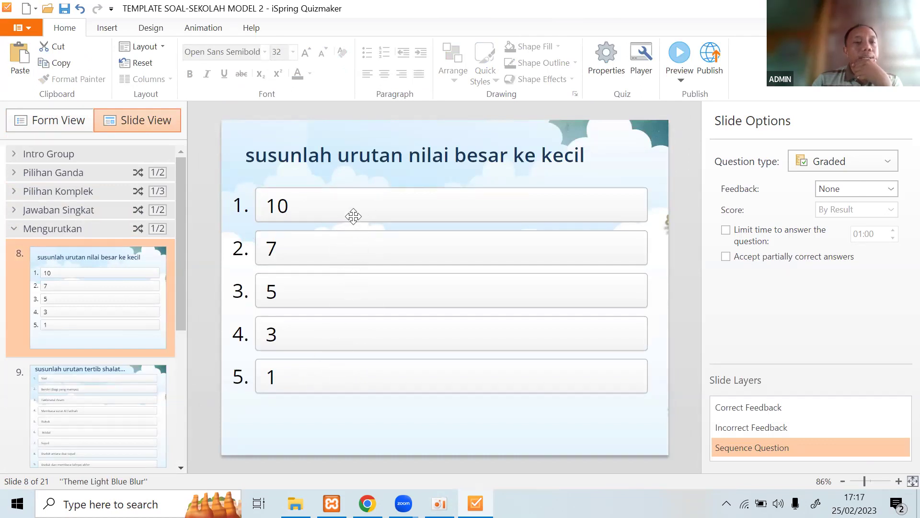
pyautogui.click(329, 230)
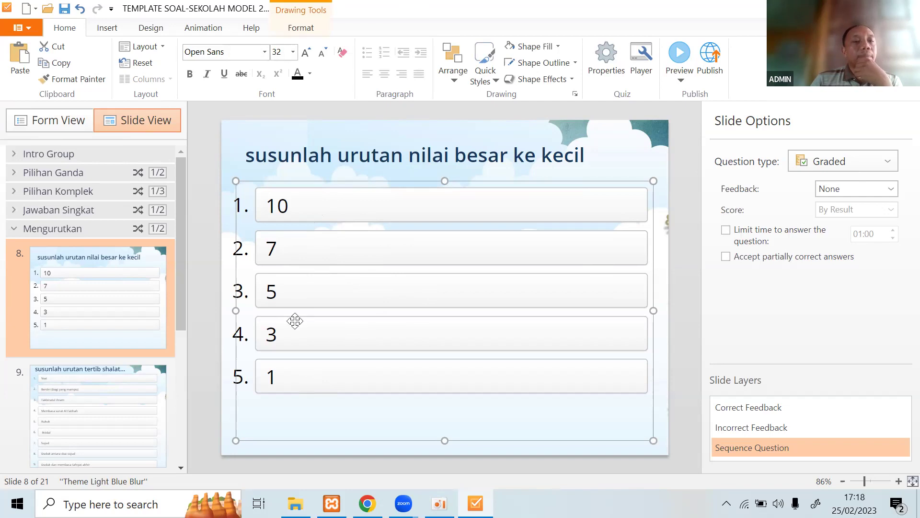
pyautogui.click(49, 123)
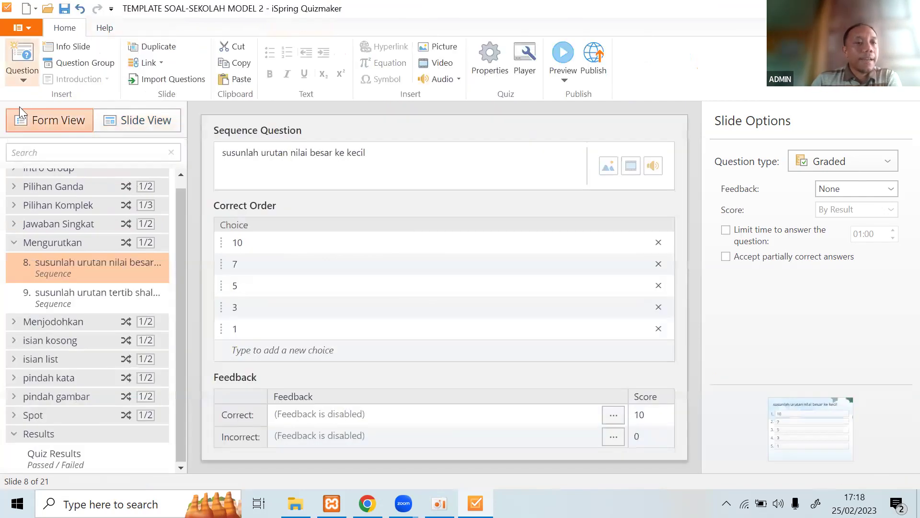
# Browse the question types, then open Matching question 10 in the Menjodohkan group.
pyautogui.click(22, 72)
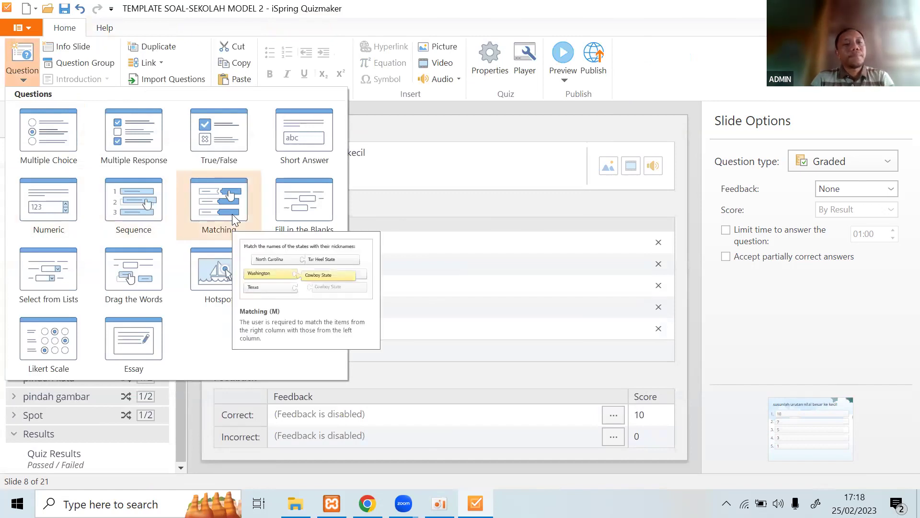
pyautogui.click(386, 127)
pyautogui.click(12, 244)
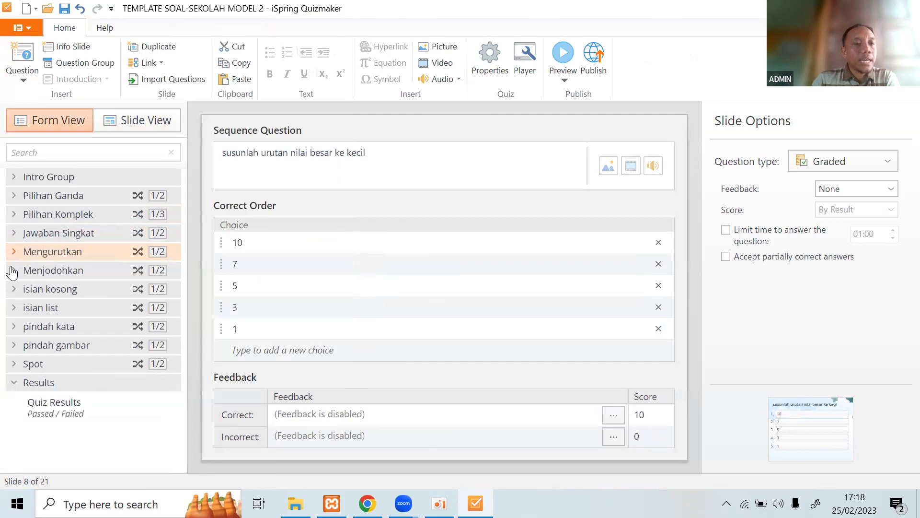
pyautogui.click(14, 270)
pyautogui.click(65, 298)
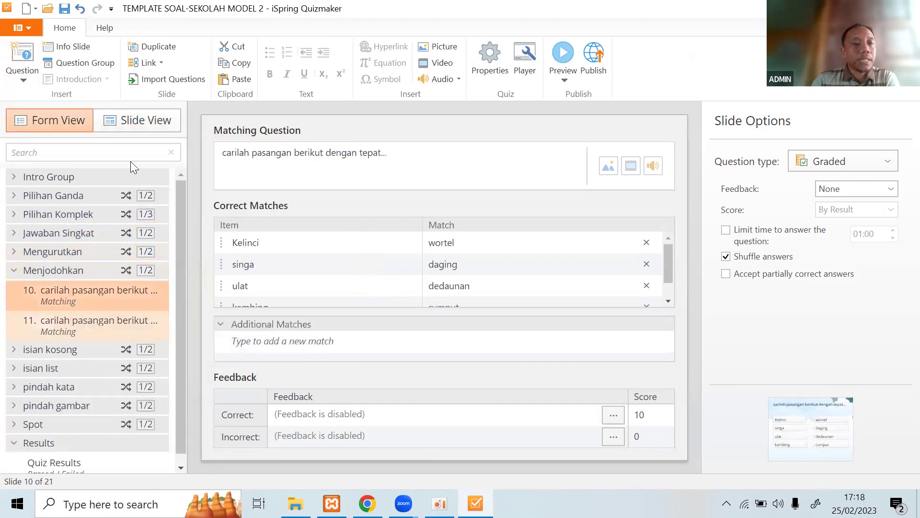
# Inspect arithmetic matching slide 11 (1 + 1–2, 2 x 5–10) and its Additional Matches.
pyautogui.click(134, 128)
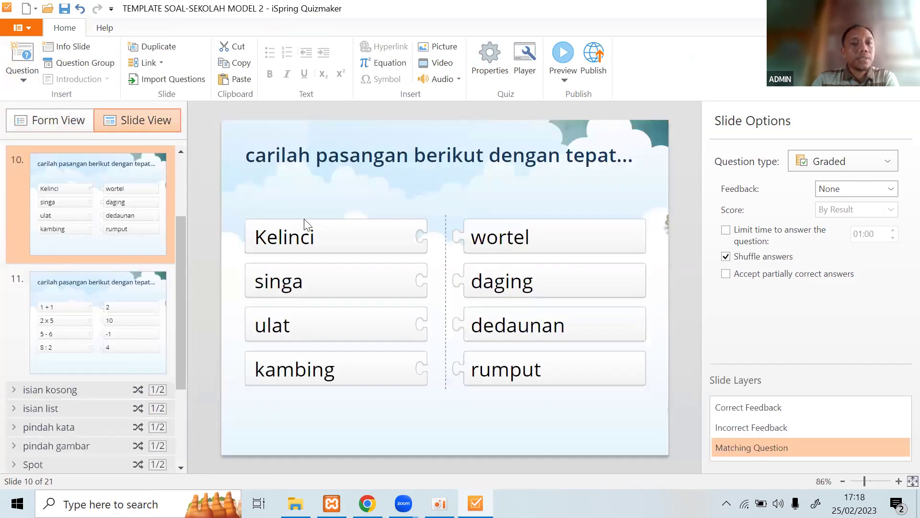
pyautogui.click(122, 329)
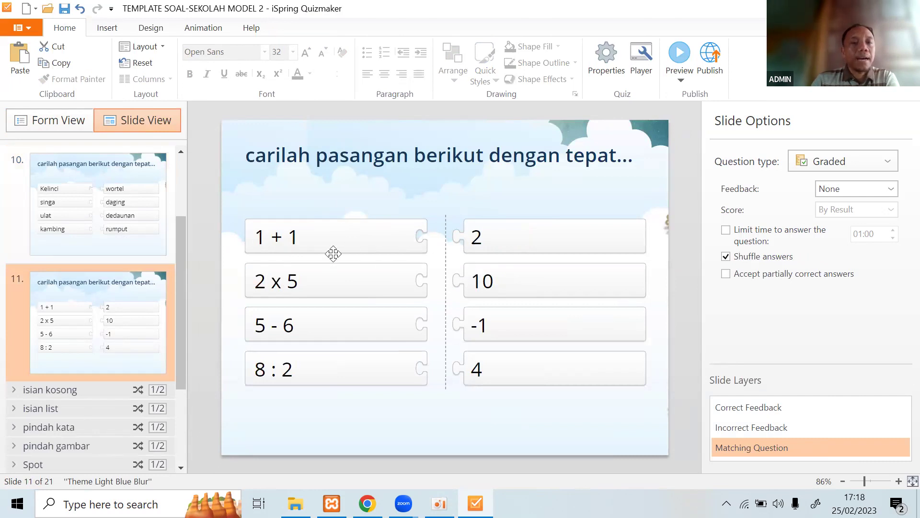
pyautogui.click(460, 247)
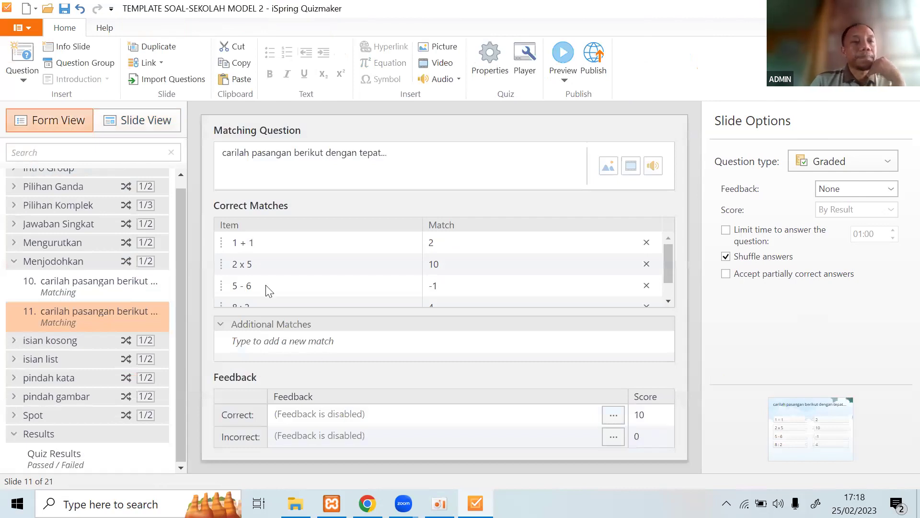
pyautogui.scroll(-1, 266, 286)
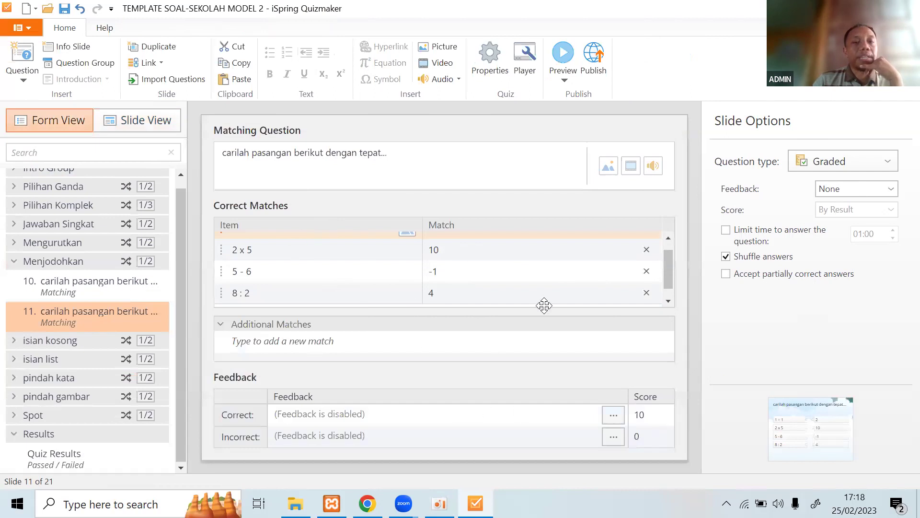
pyautogui.click(546, 339)
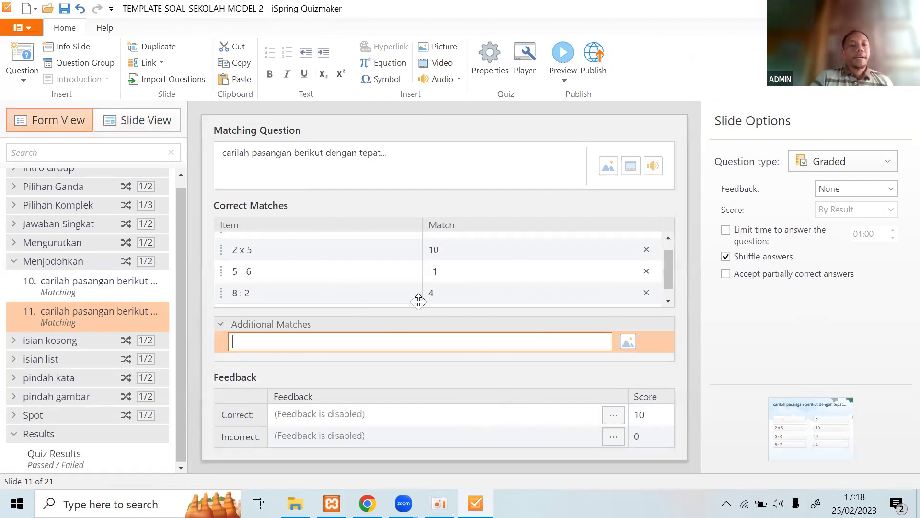
pyautogui.click(138, 121)
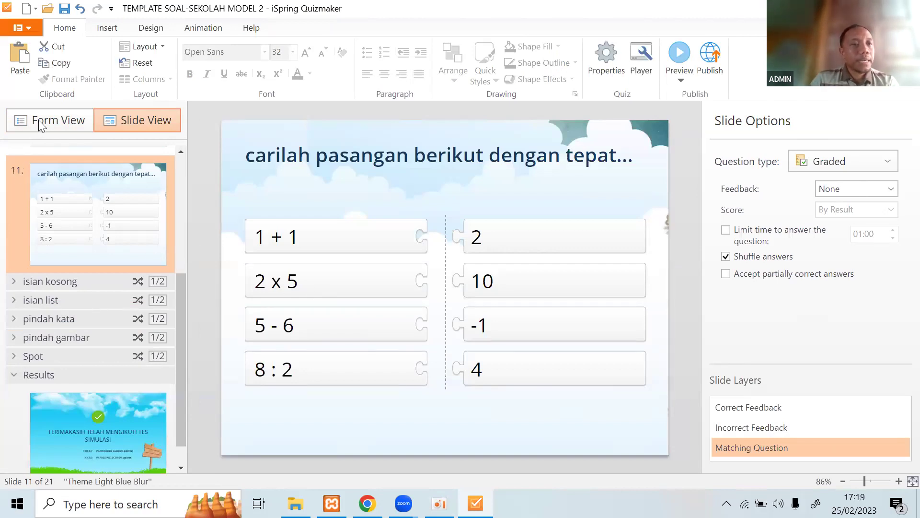
pyautogui.scroll(2, 62, 154)
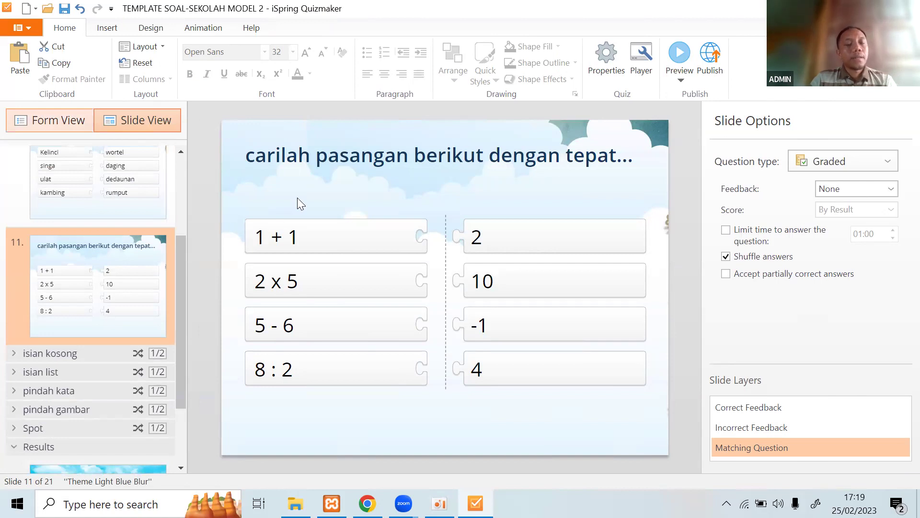
# Return to Form View, browse question types, and expand the isian kosong group.
pyautogui.hotkey('ctrl', 'tab')
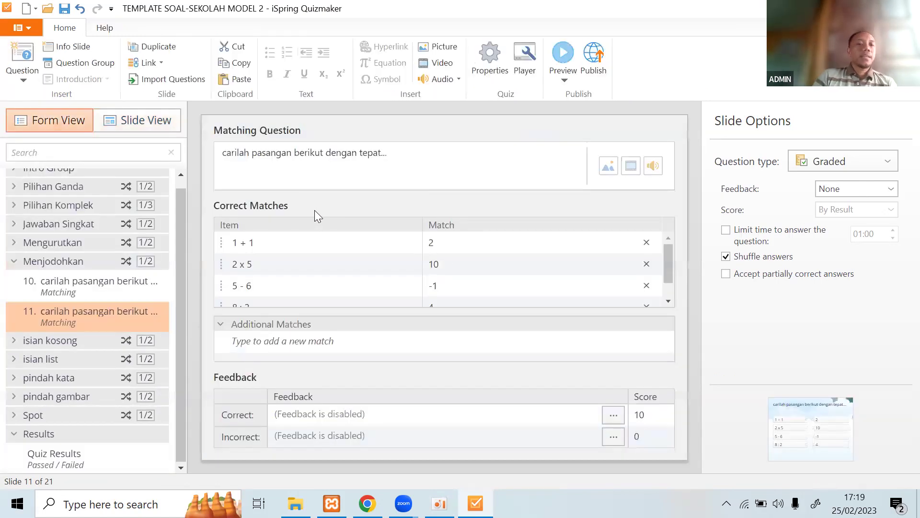
pyautogui.hotkey('ctrl', 'q')
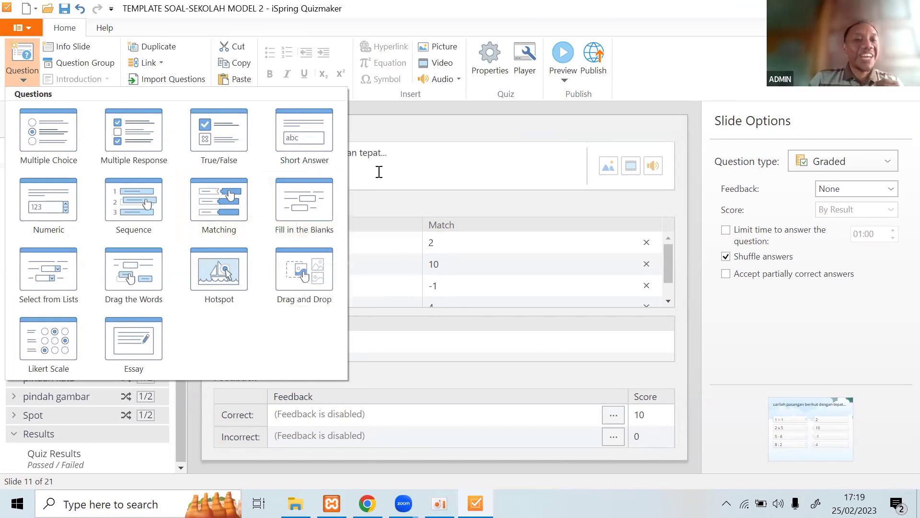
pyautogui.press('Escape')
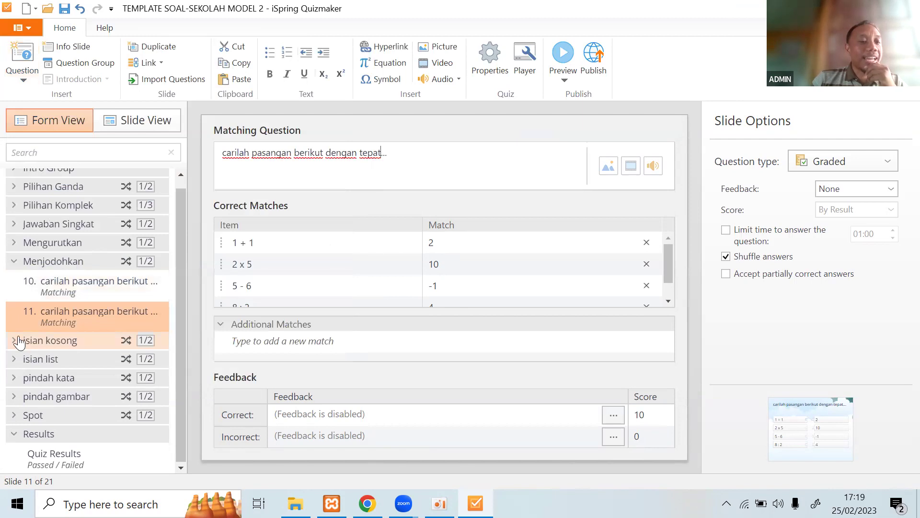
pyautogui.click(14, 341)
pyautogui.scroll(-3, 86, 360)
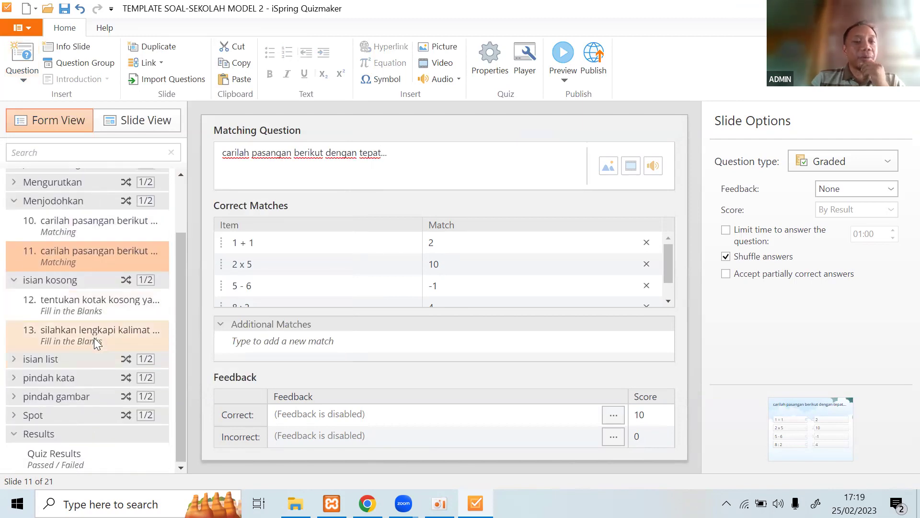
# Select Fill in the Blanks questions 13 and 12, then view slide 13 in Slide View.
pyautogui.click(94, 337)
pyautogui.click(101, 311)
pyautogui.click(139, 120)
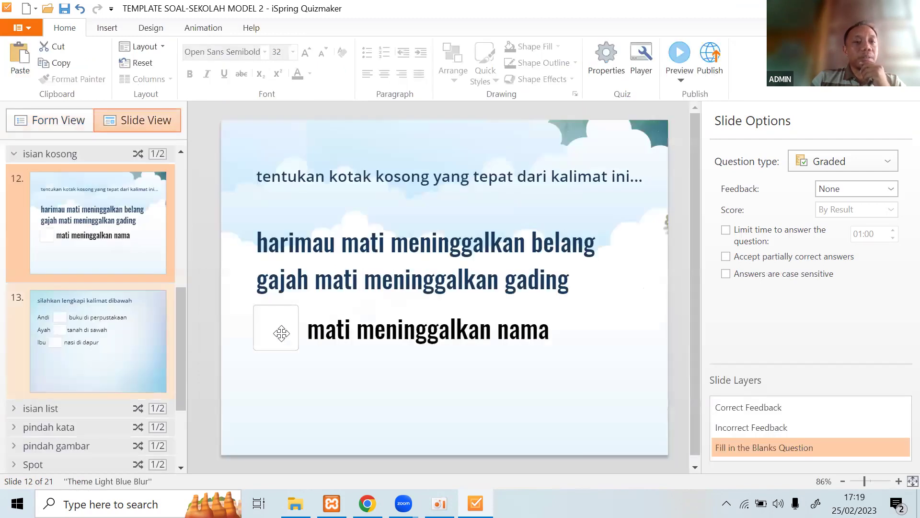
pyautogui.click(147, 330)
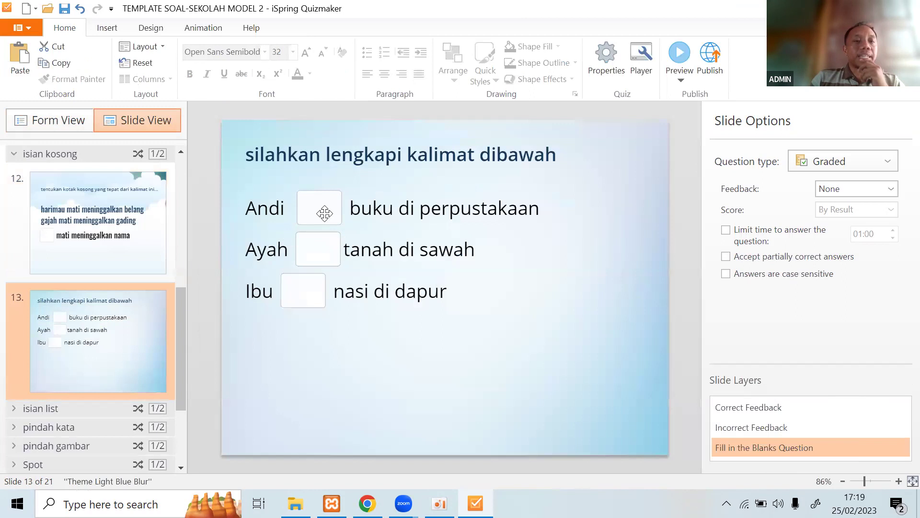
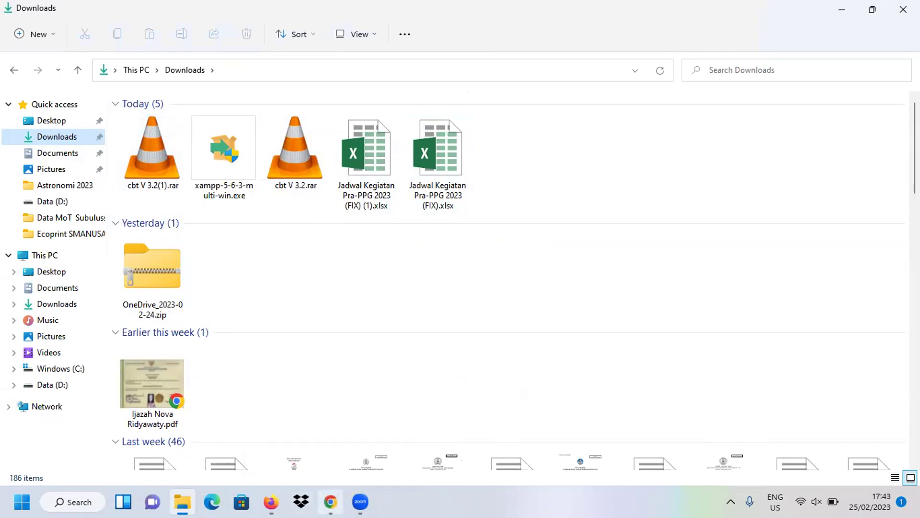
# Search Yahoo for 'aplikasi rar' and open the official win-rar.com result.
pyautogui.hotkey('alt', 'Tab')
pyautogui.click(67, 11)
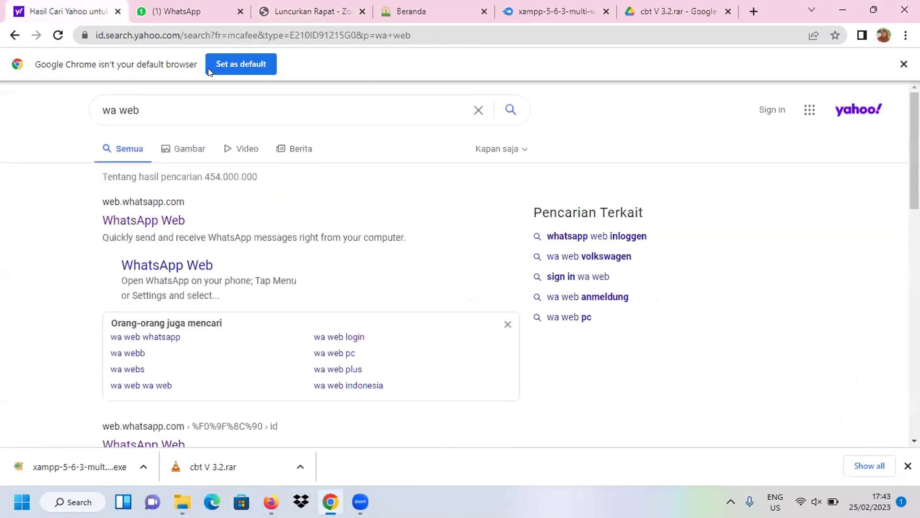
pyautogui.tripleClick(129, 108)
pyautogui.write('a')
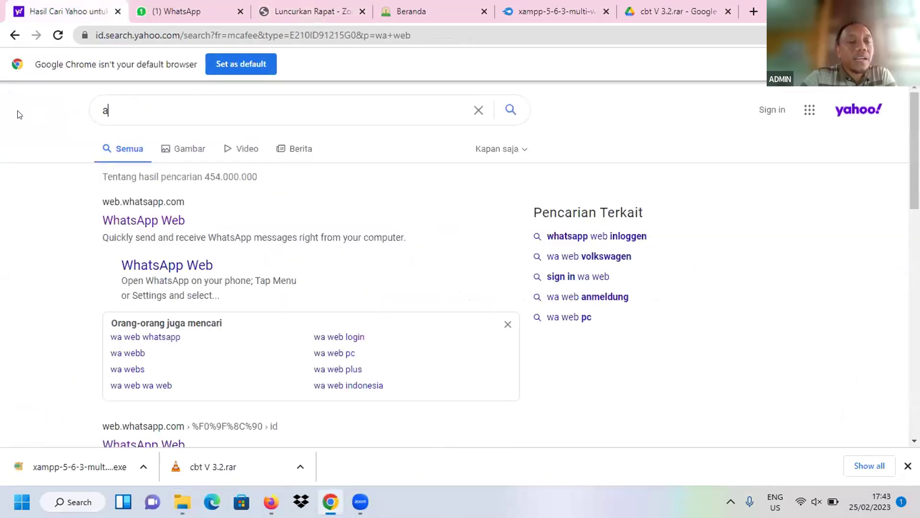
pyautogui.write('plikasi')
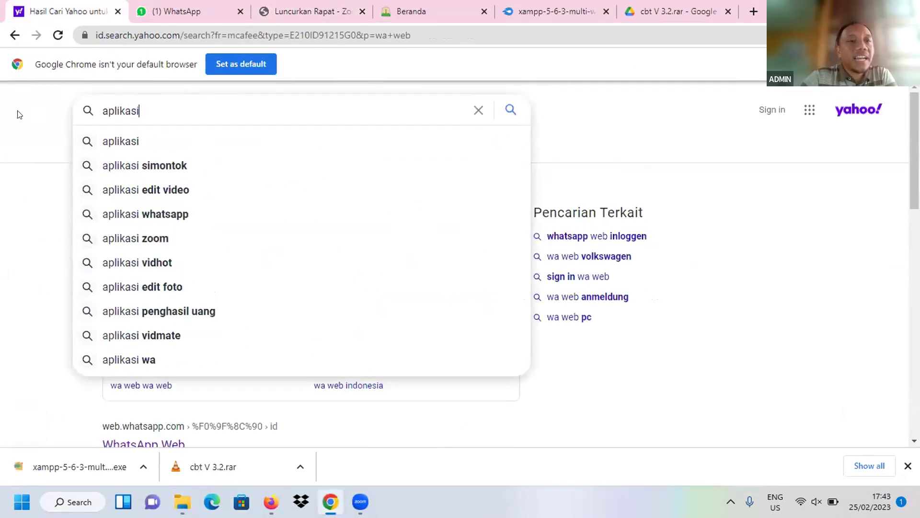
pyautogui.write(' rara')
pyautogui.press('Return')
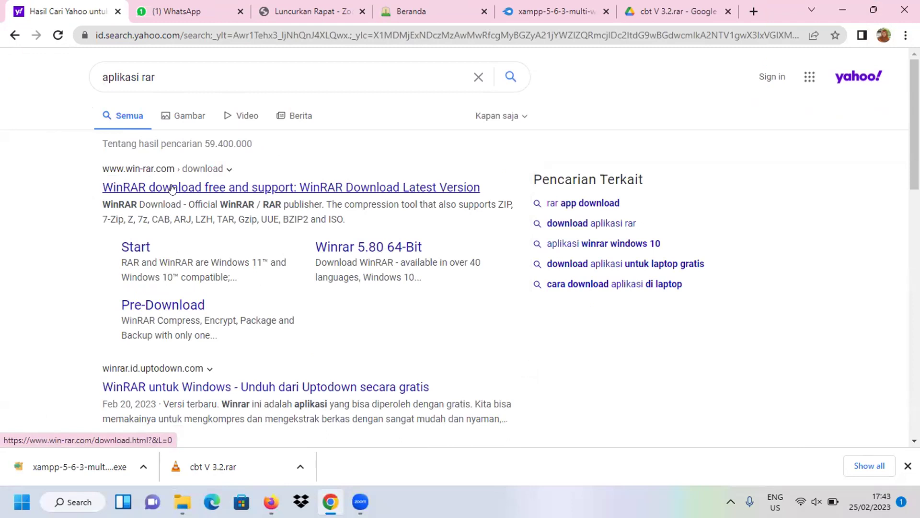
pyautogui.click(208, 188)
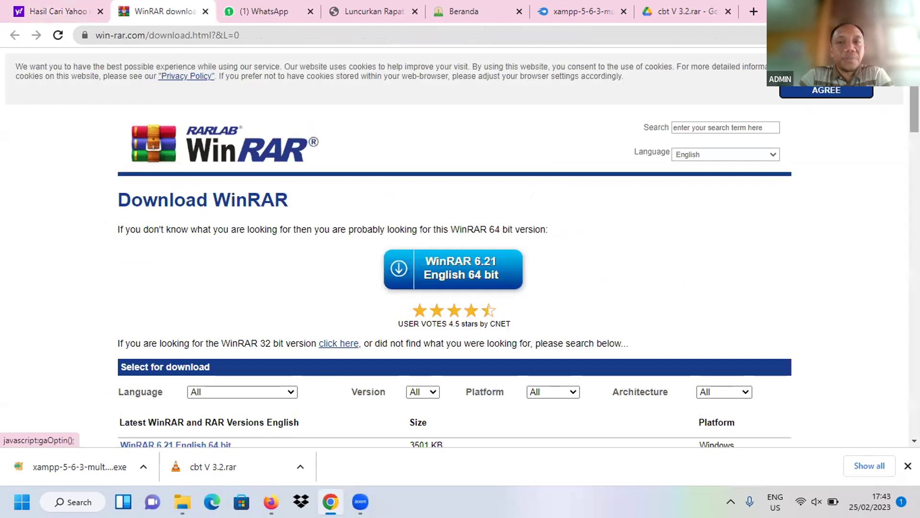
# Accept the cookie notice and download WinRAR 6.21 English 64 bit.
pyautogui.click(827, 91)
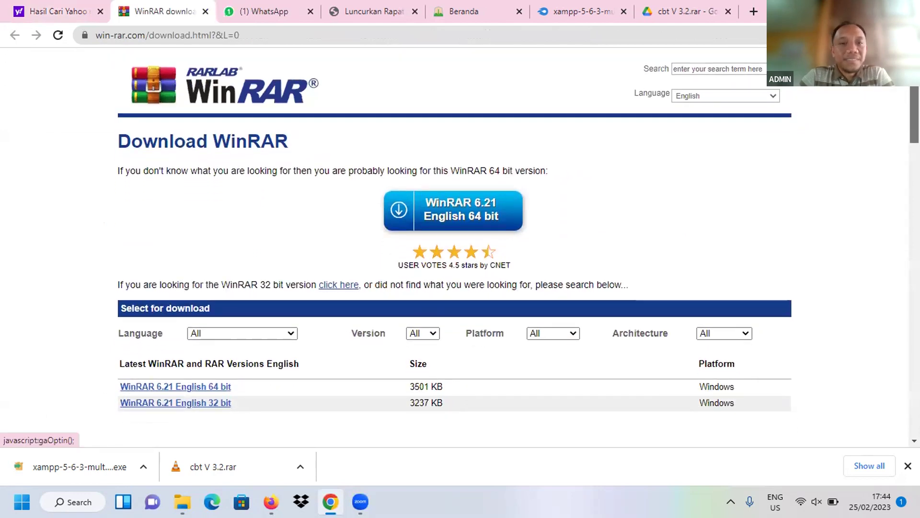
pyautogui.scroll(-2, 518, 239)
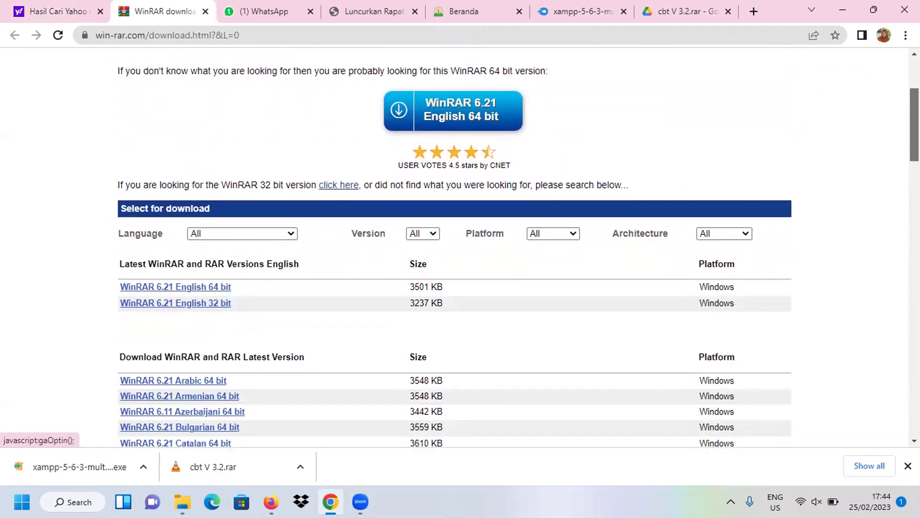
pyautogui.scroll(-2, 455, 240)
pyautogui.scroll(2, 455, 240)
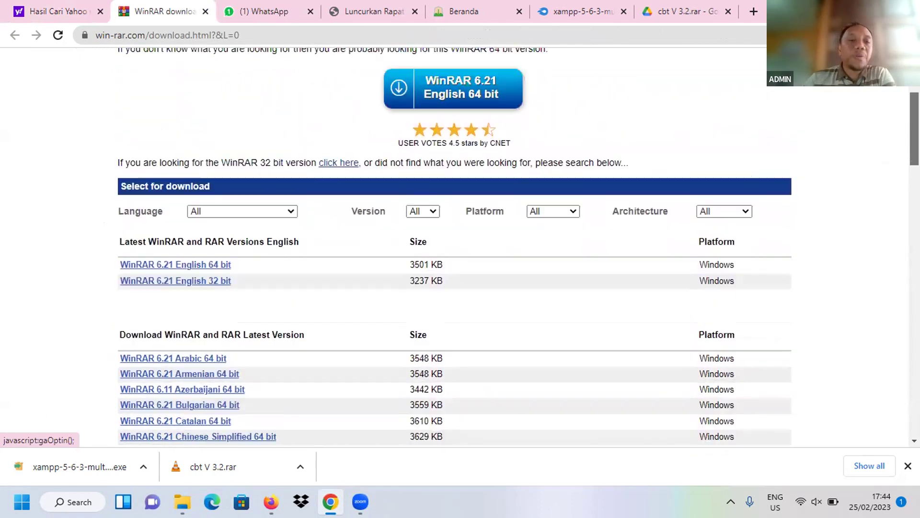
pyautogui.scroll(3, 455, 239)
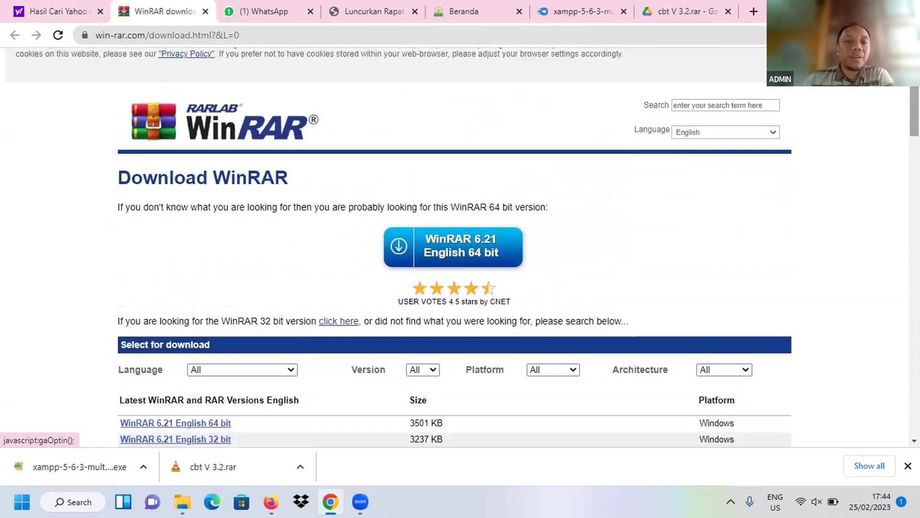
pyautogui.click(396, 246)
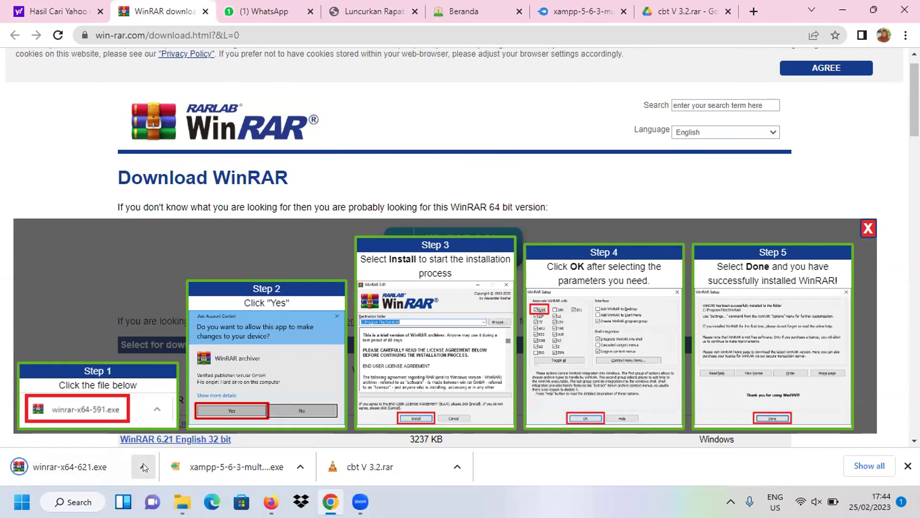
# Install the downloaded WinRAR 6.21 with the default file associations and settings.
pyautogui.click(60, 462)
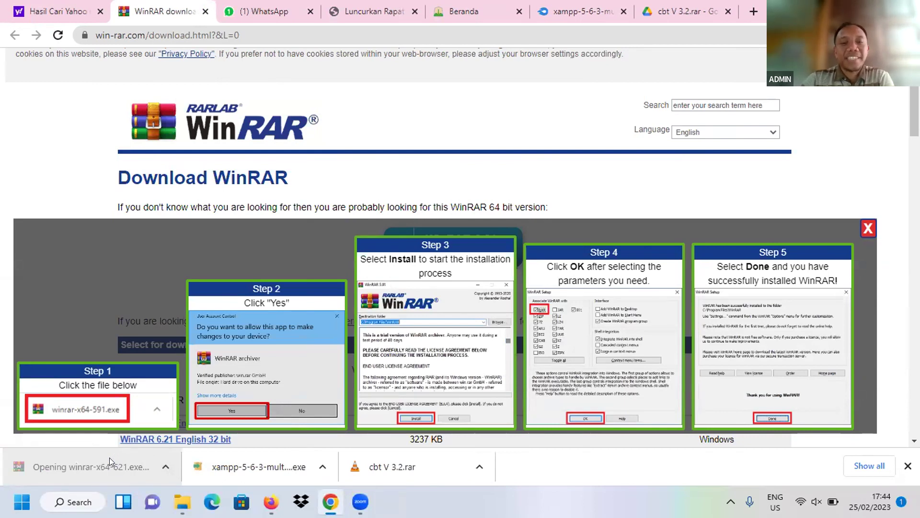
pyautogui.click(433, 379)
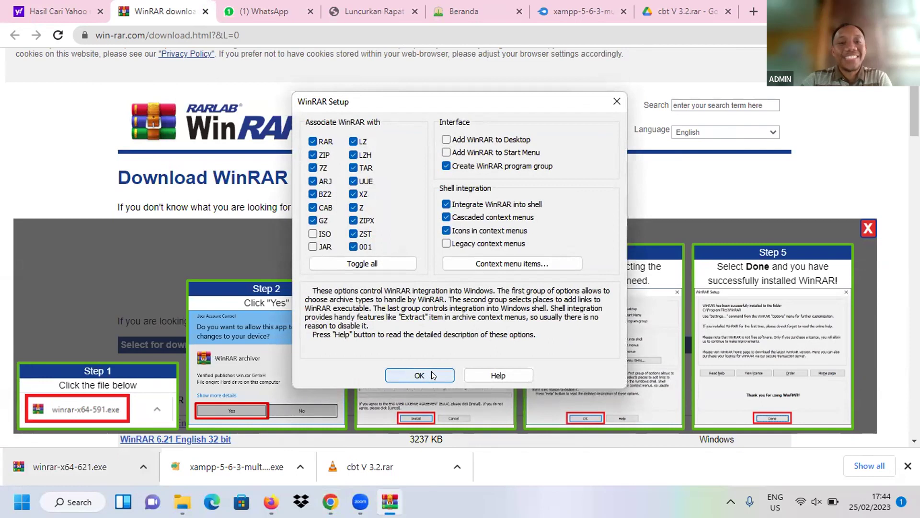
pyautogui.click(432, 372)
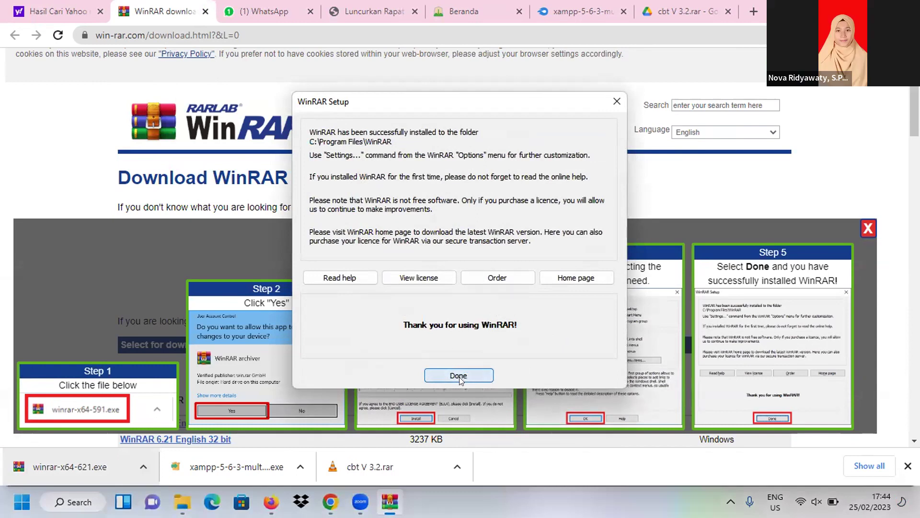
pyautogui.click(459, 377)
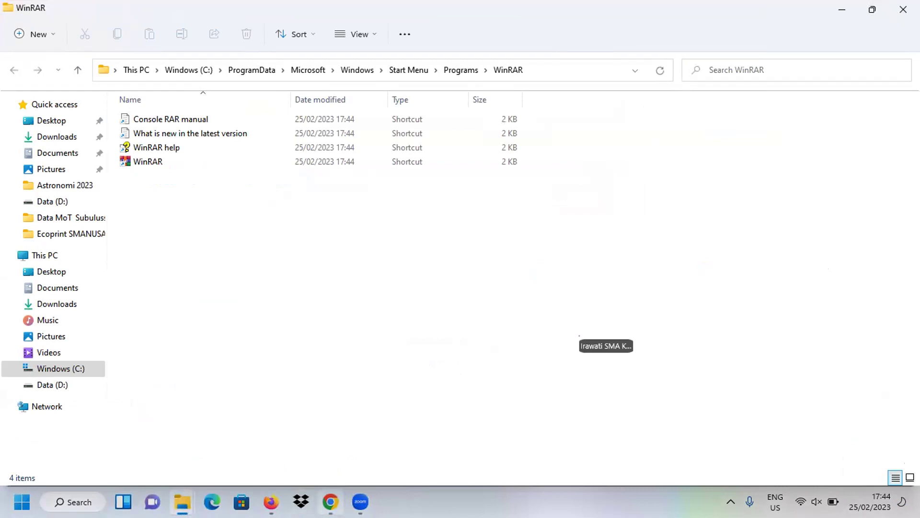
# Return to the Google Drive view of cbt V 3.2.rar.
pyautogui.click(330, 502)
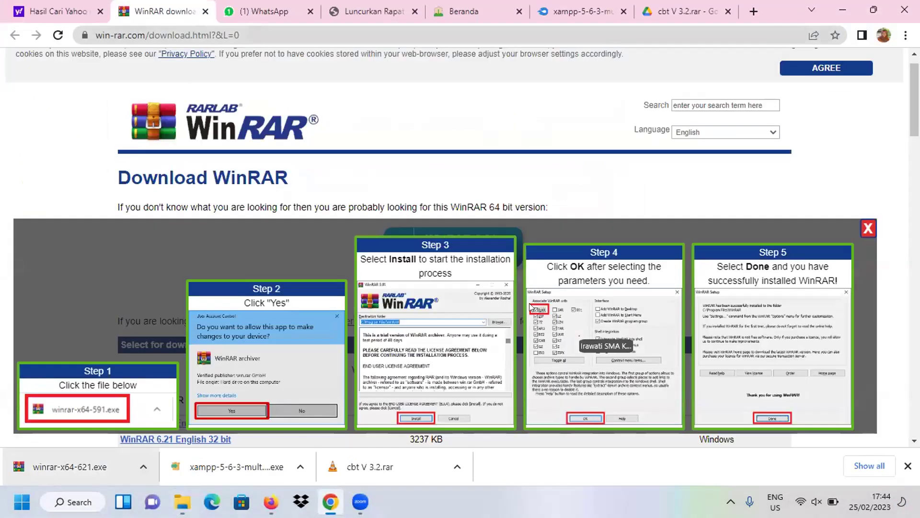
pyautogui.click(271, 502)
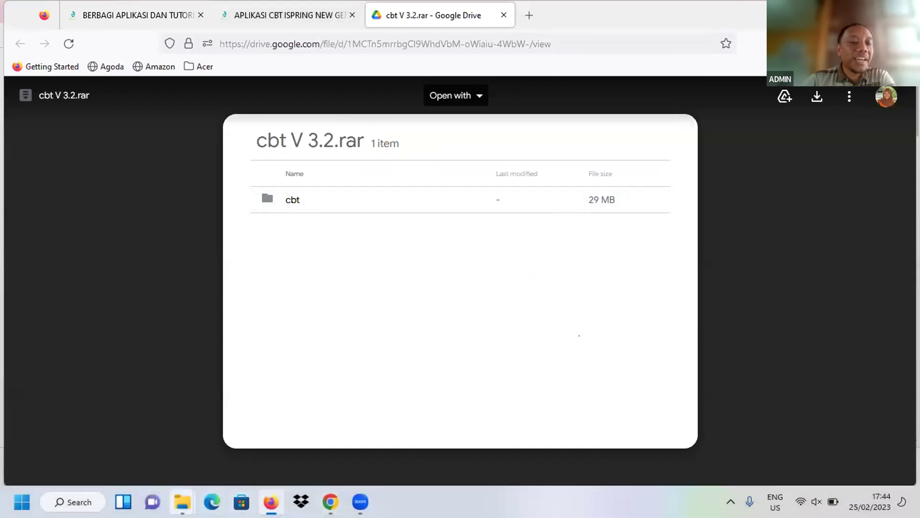
pyautogui.moveTo(182, 502)
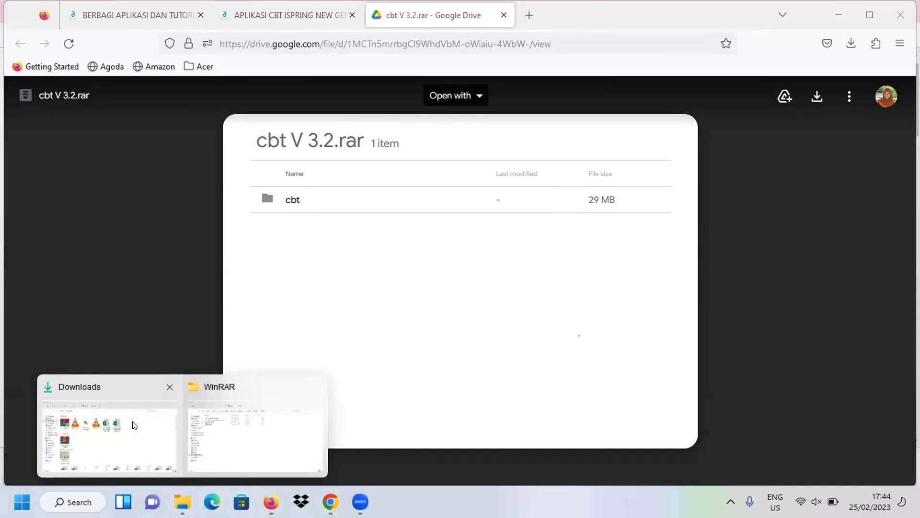
pyautogui.click(134, 425)
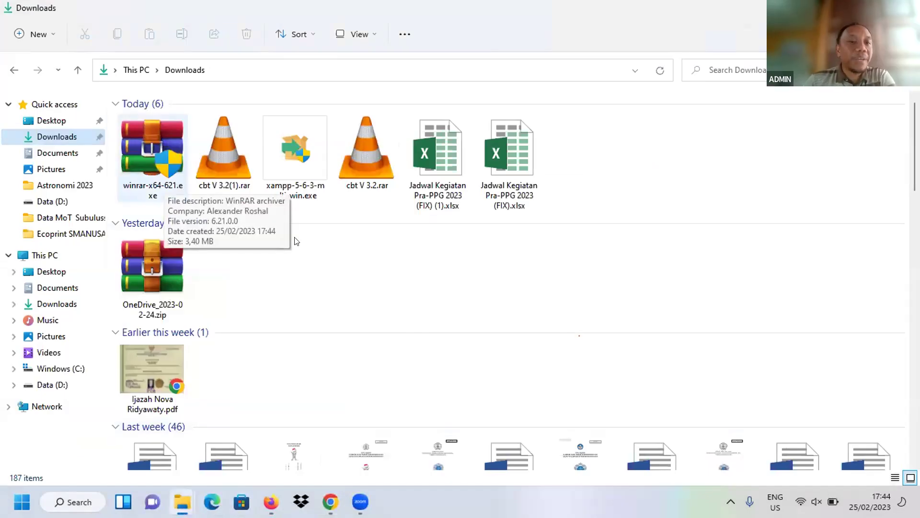
pyautogui.click(229, 166)
pyautogui.rightClick(232, 168)
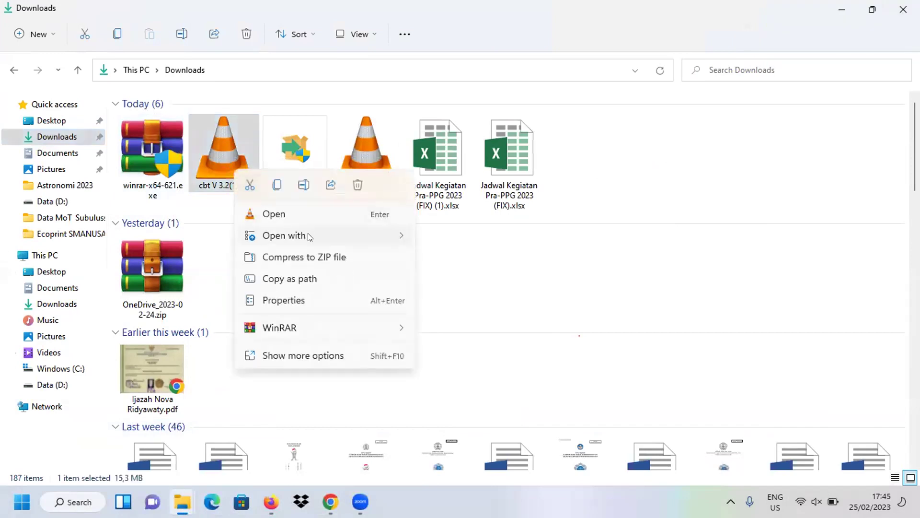
pyautogui.moveTo(315, 238)
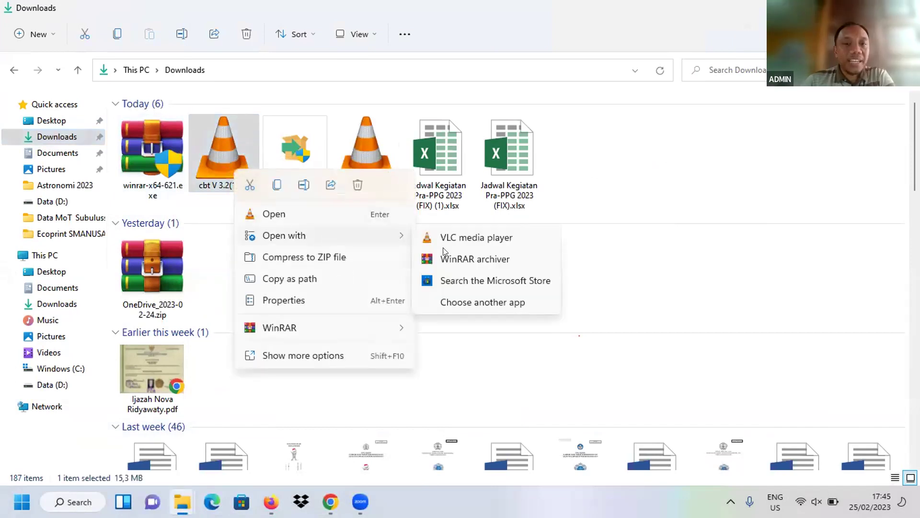
pyautogui.click(447, 261)
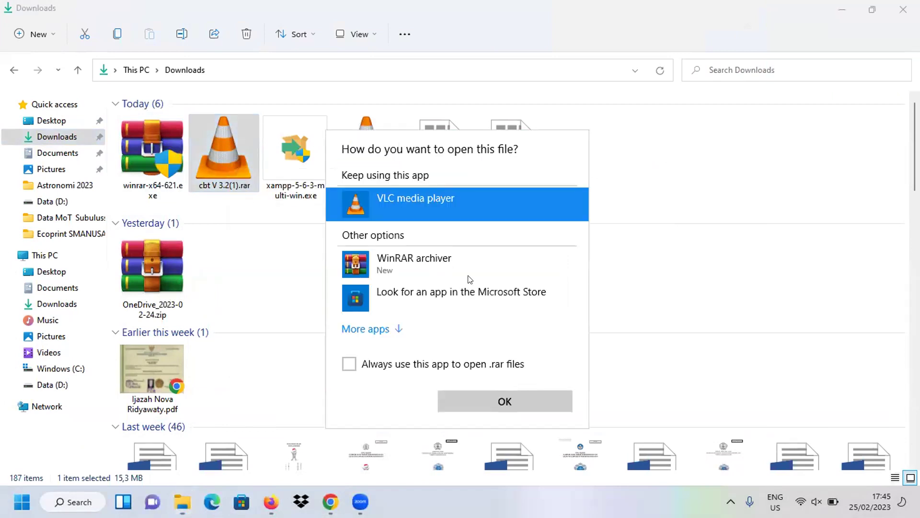
pyautogui.click(491, 402)
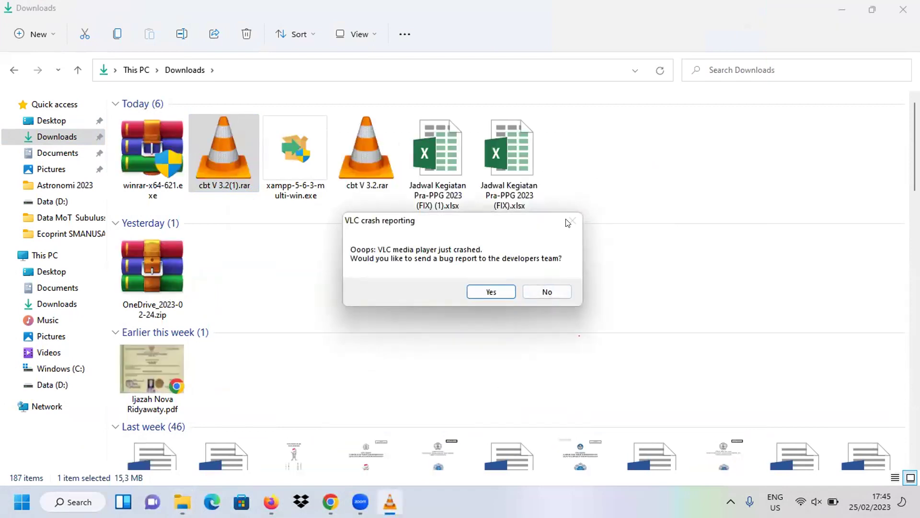
pyautogui.click(547, 292)
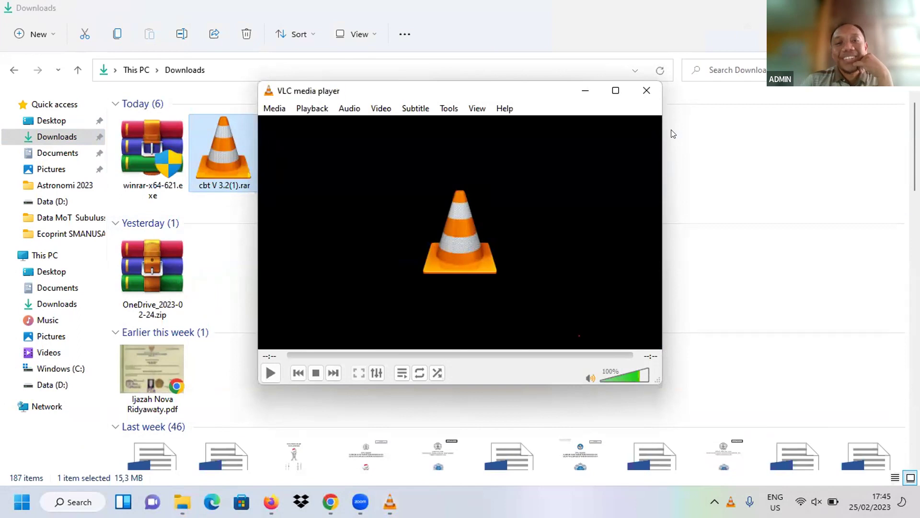
pyautogui.click(646, 91)
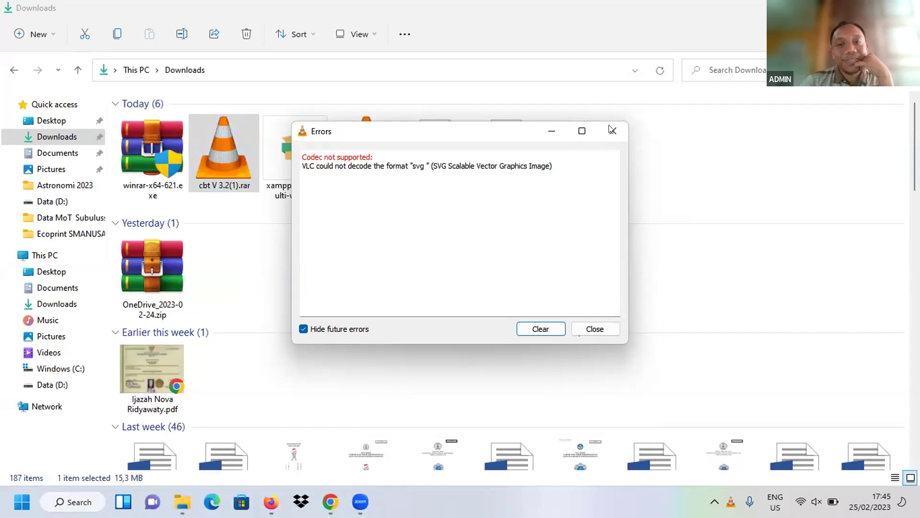
pyautogui.doubleClick(594, 328)
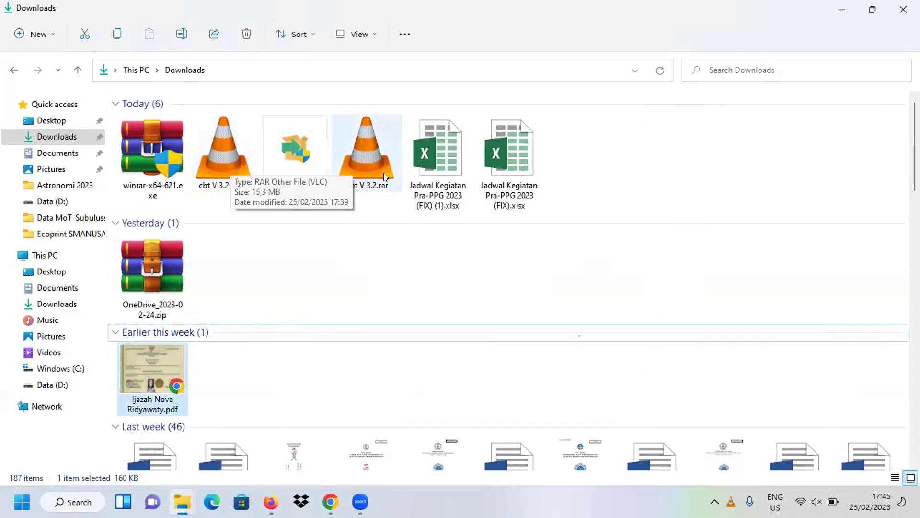
pyautogui.click(216, 157)
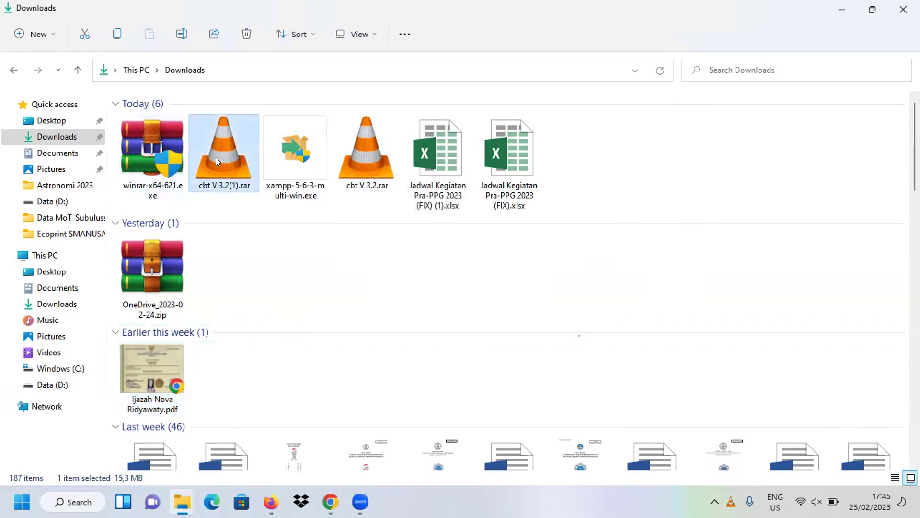
pyautogui.click(287, 297)
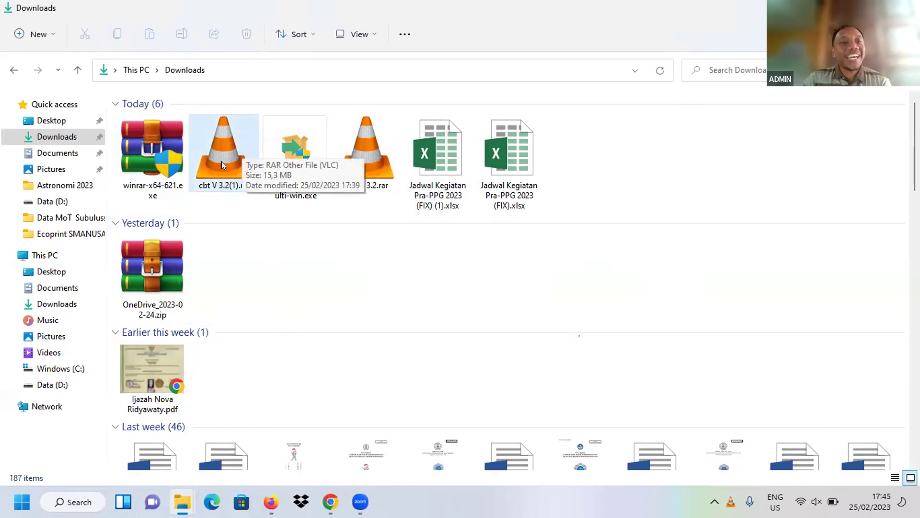
pyautogui.click(242, 142)
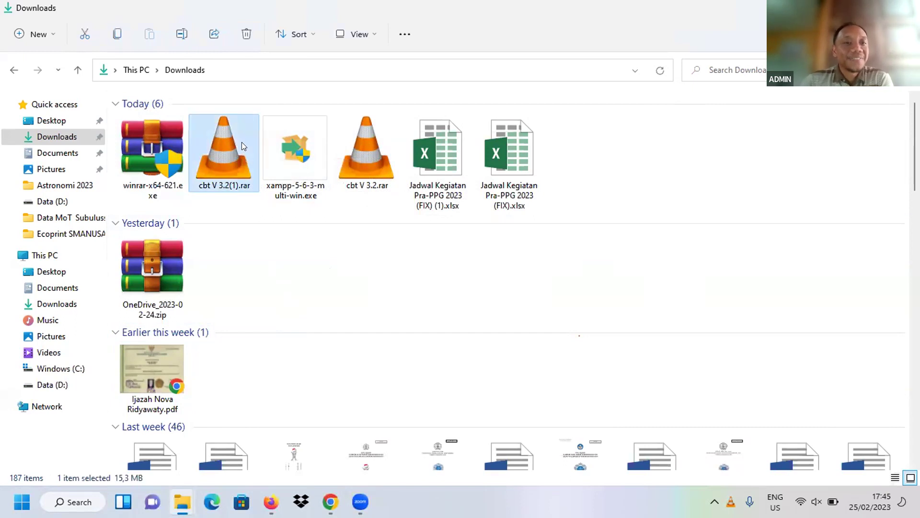
# Open cbt V 3.2.rar in WinRAR and extract it into a cbt V 3.2 folder in Downloads.
pyautogui.rightClick(382, 151)
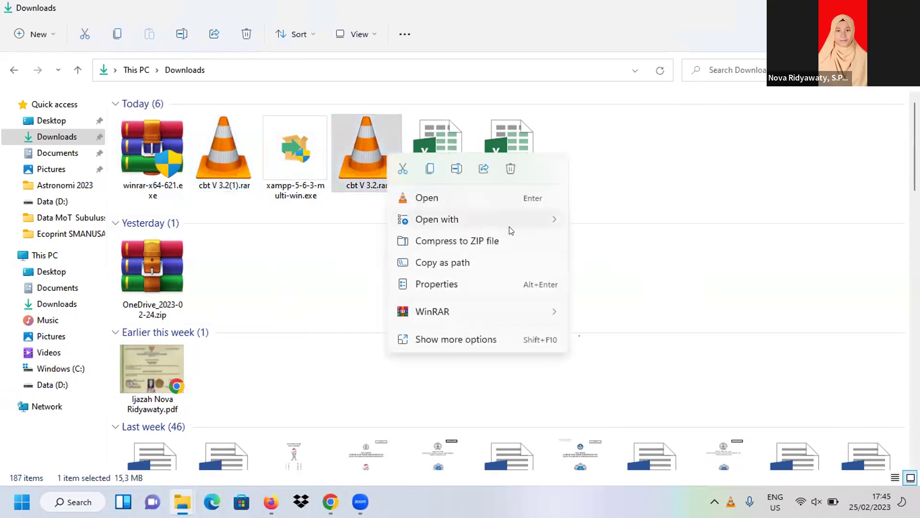
pyautogui.moveTo(551, 220)
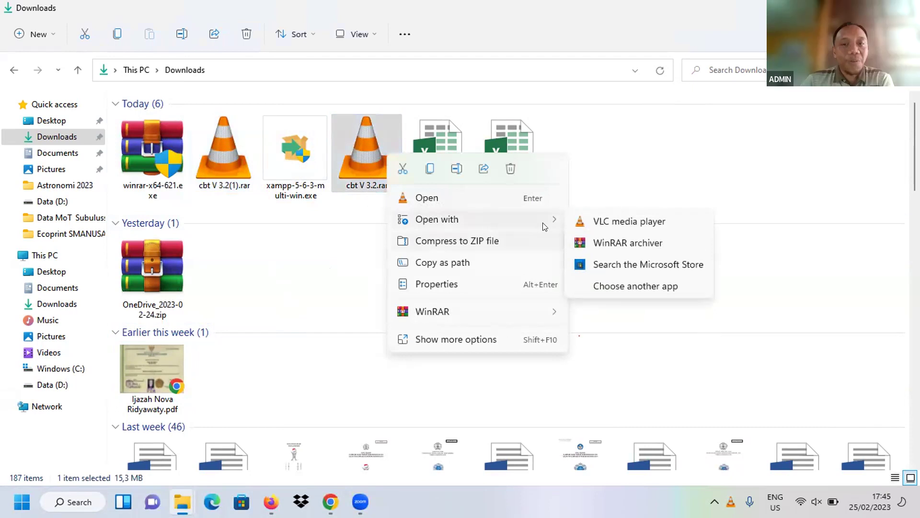
pyautogui.click(594, 243)
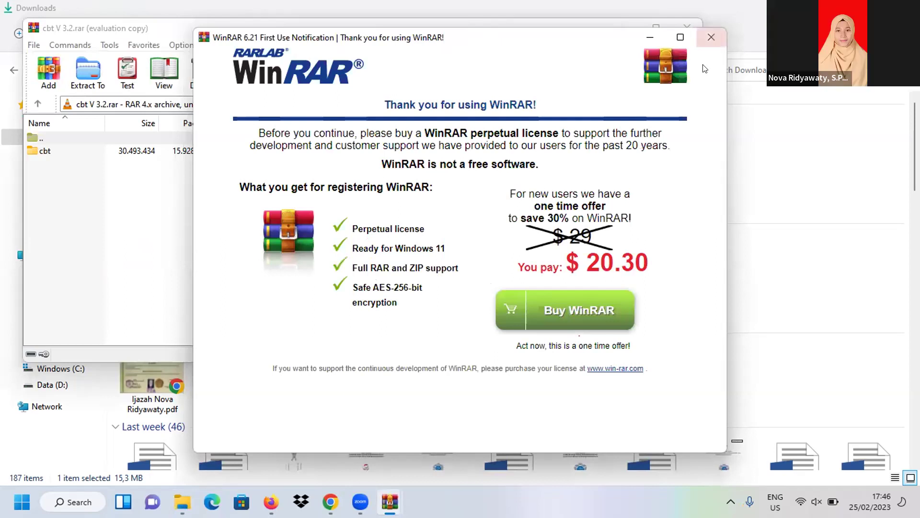
pyautogui.click(711, 37)
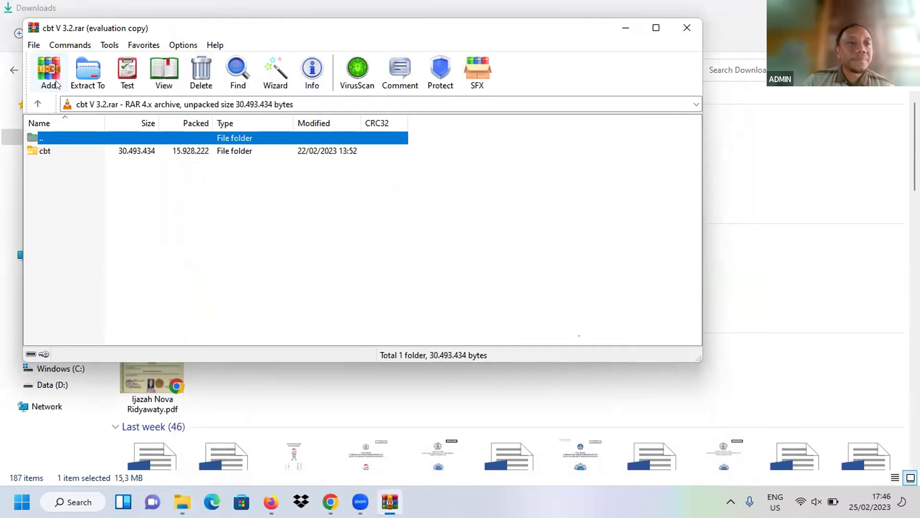
pyautogui.click(89, 70)
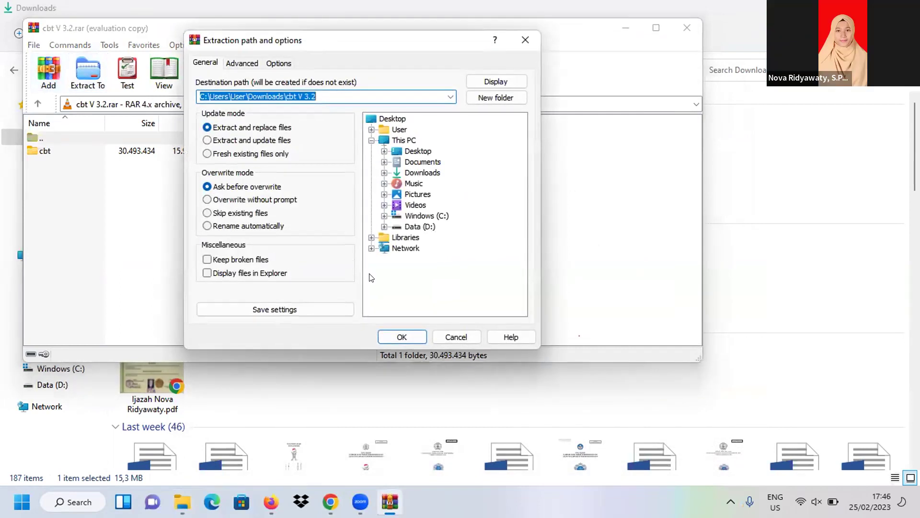
pyautogui.click(393, 338)
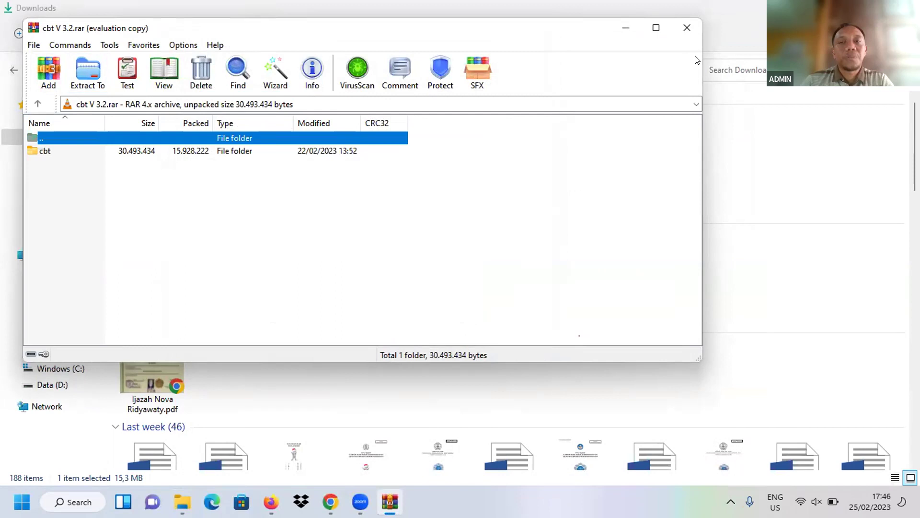
pyautogui.click(687, 28)
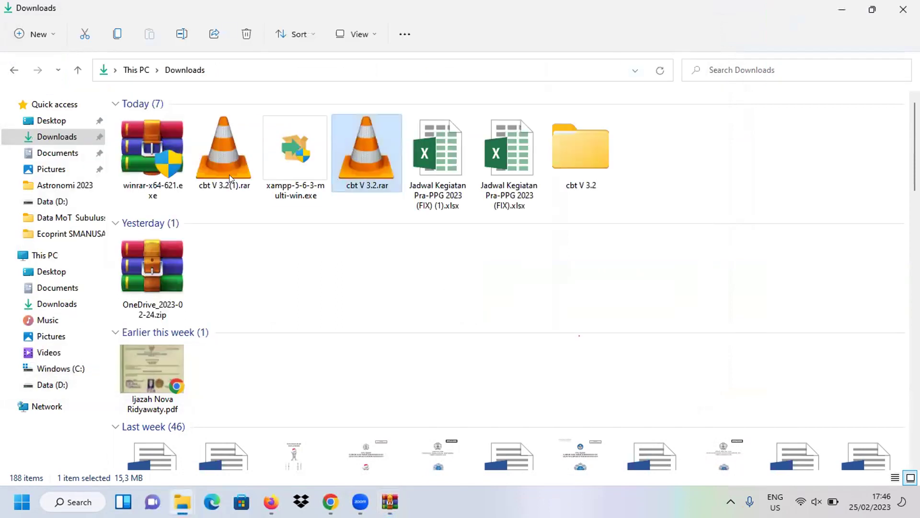
pyautogui.doubleClick(566, 155)
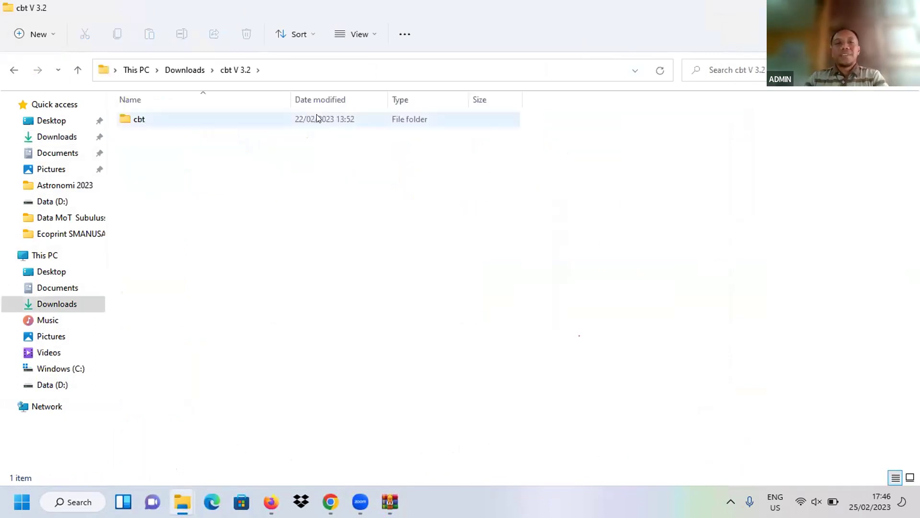
pyautogui.moveTo(196, 122)
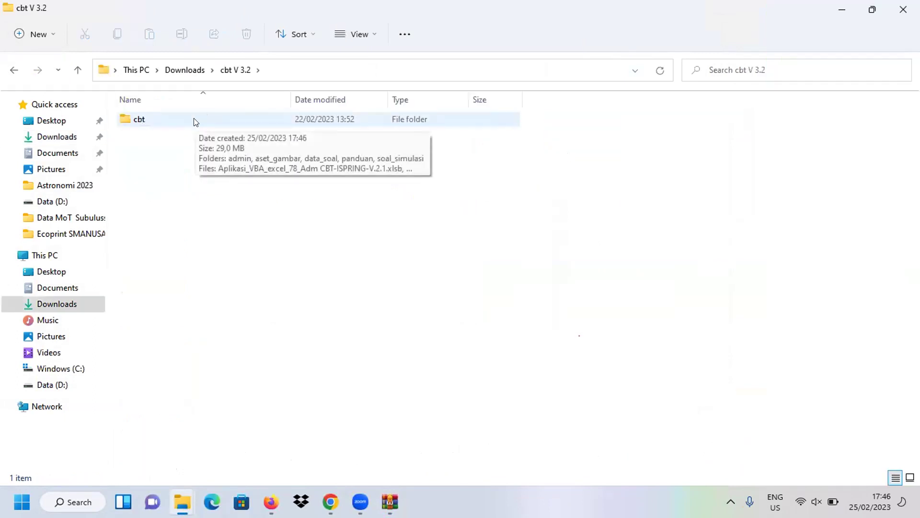
pyautogui.click(14, 72)
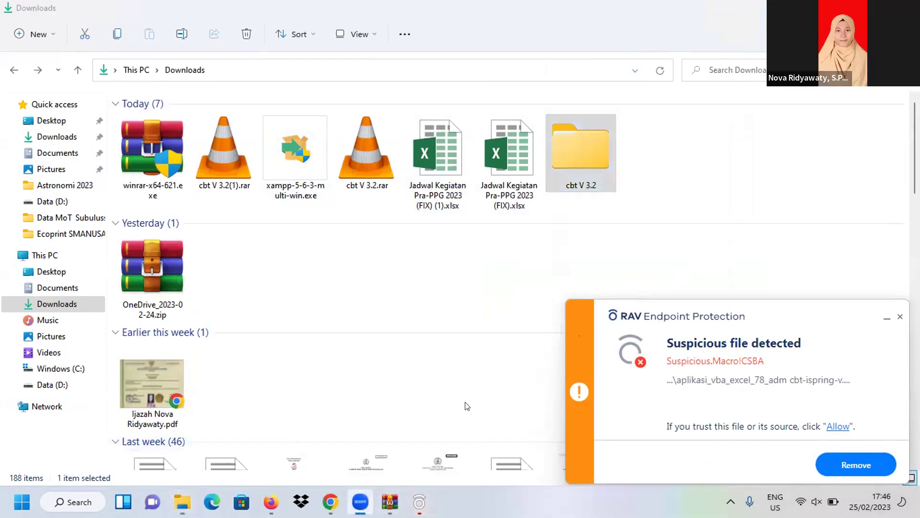
pyautogui.click(359, 498)
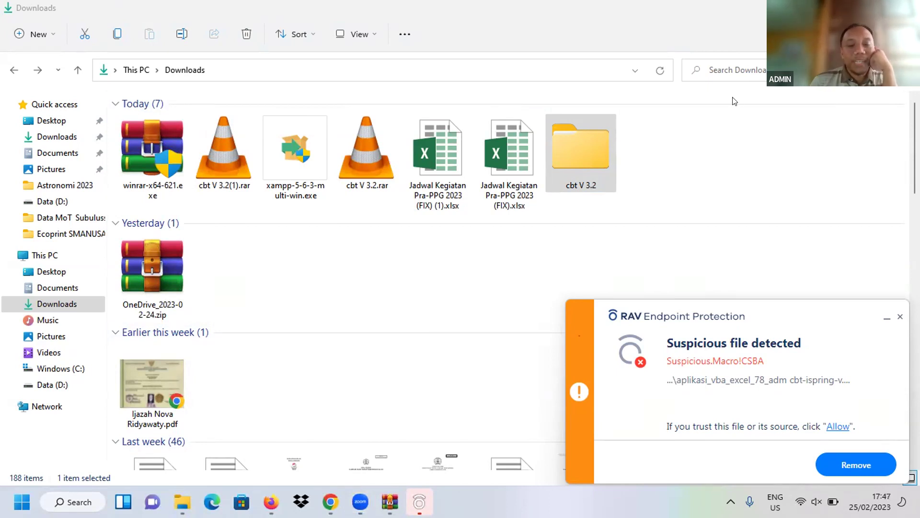
pyautogui.moveTo(419, 502)
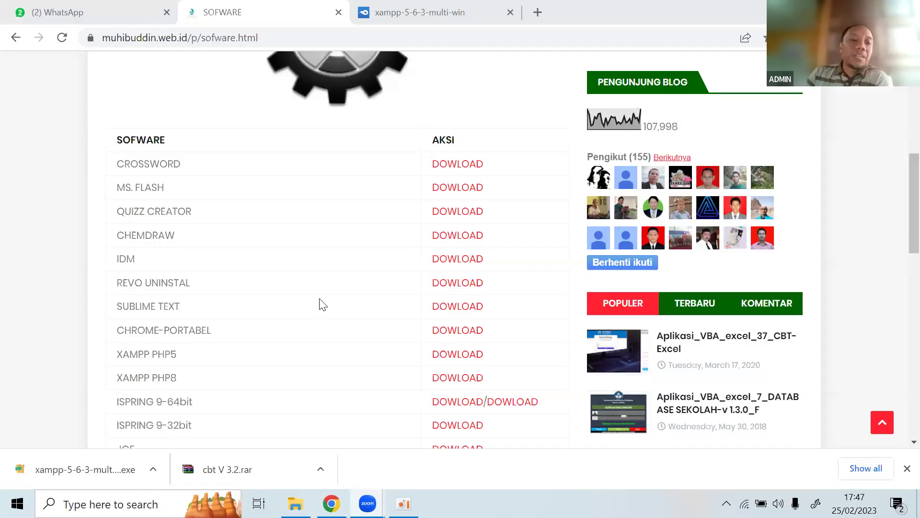
# Open the muhibuddin.web.id home page and scroll down to its APLIKASI UJIAN posts.
pyautogui.scroll(-3, 321, 300)
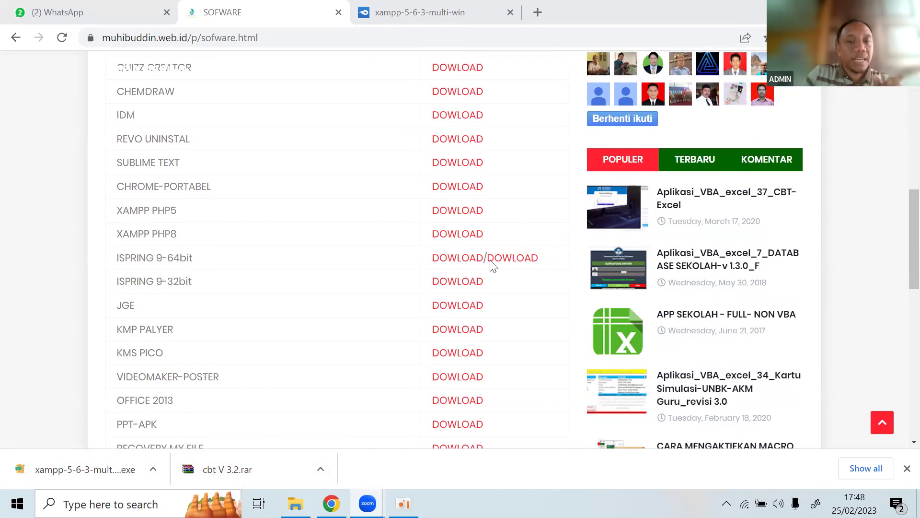
pyautogui.scroll(10, 477, 277)
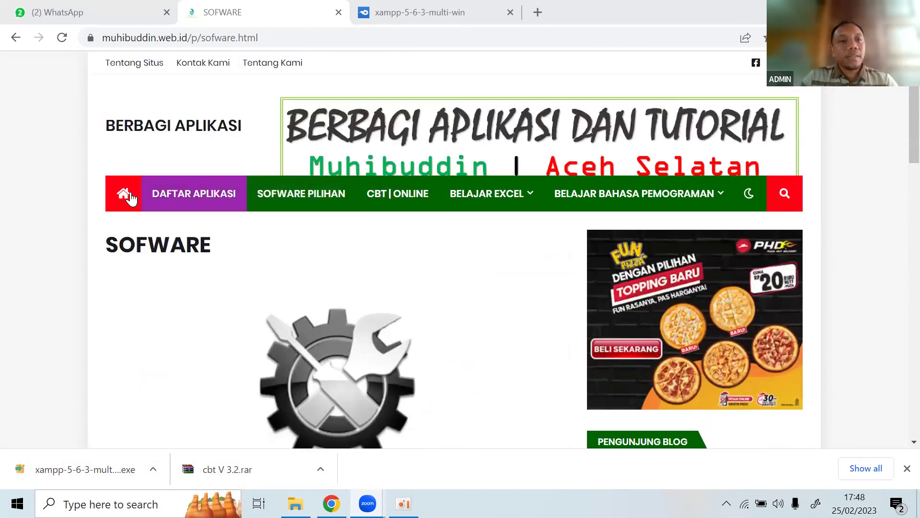
pyautogui.click(124, 194)
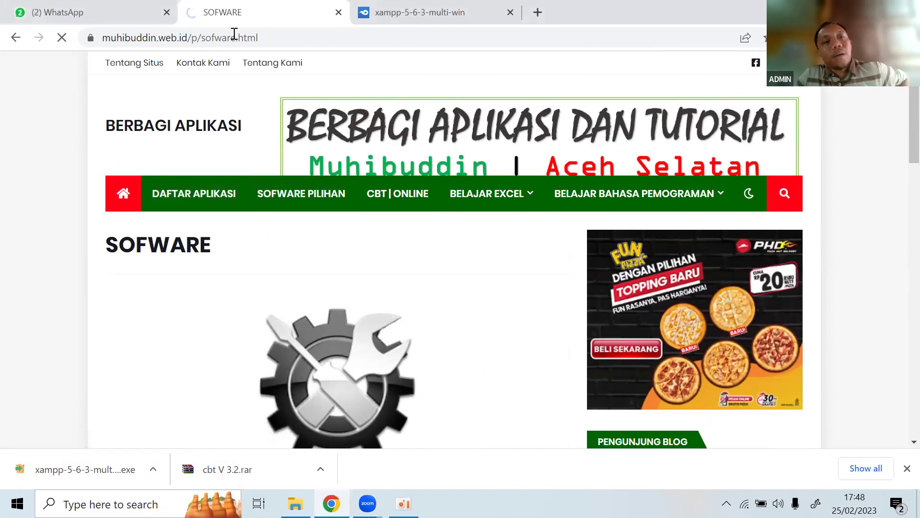
pyautogui.click(215, 38)
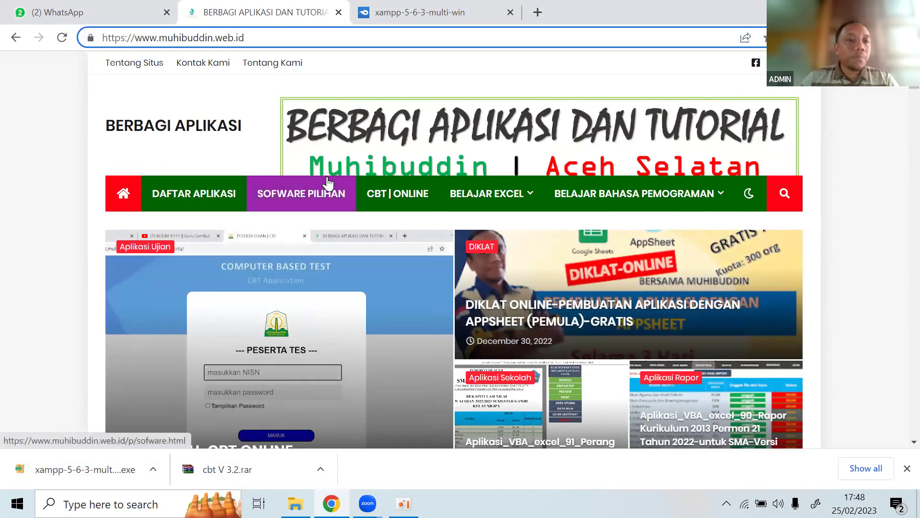
pyautogui.scroll(-9, 321, 202)
pyautogui.scroll(-10, 314, 232)
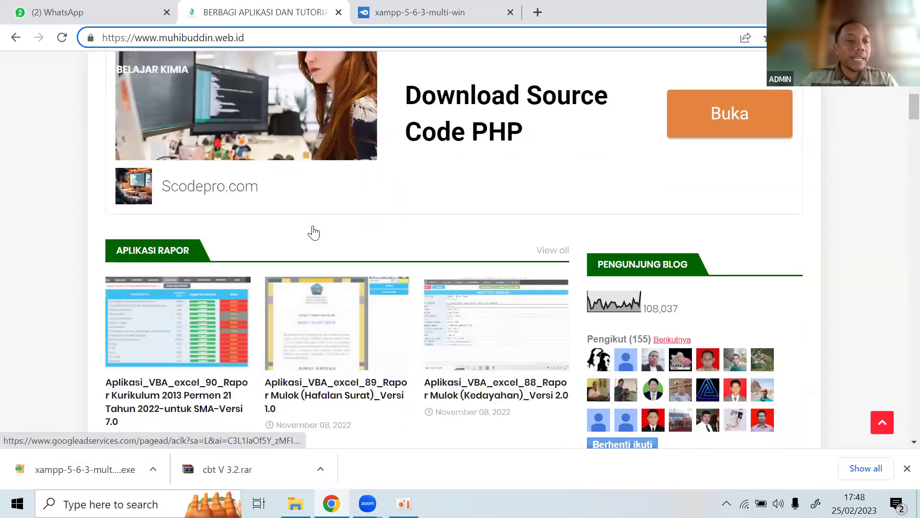
pyautogui.scroll(-3, 144, 144)
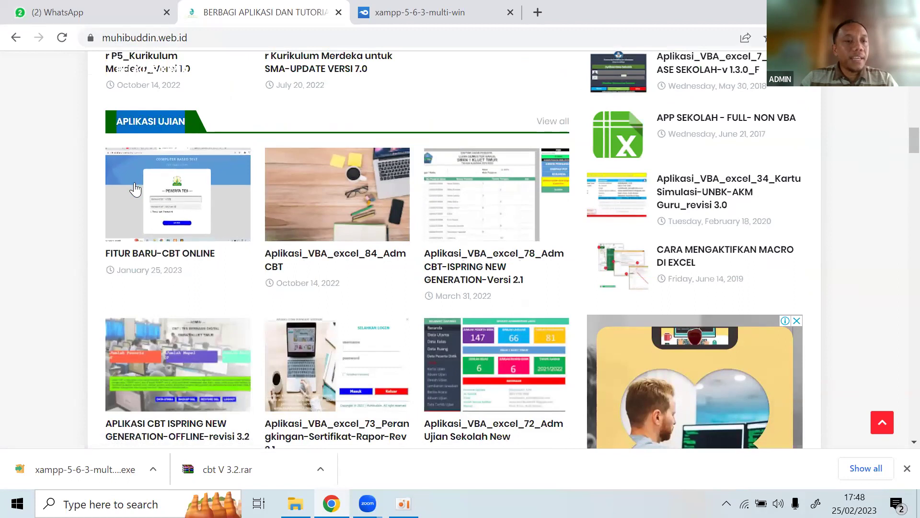
pyautogui.scroll(-3, 103, 273)
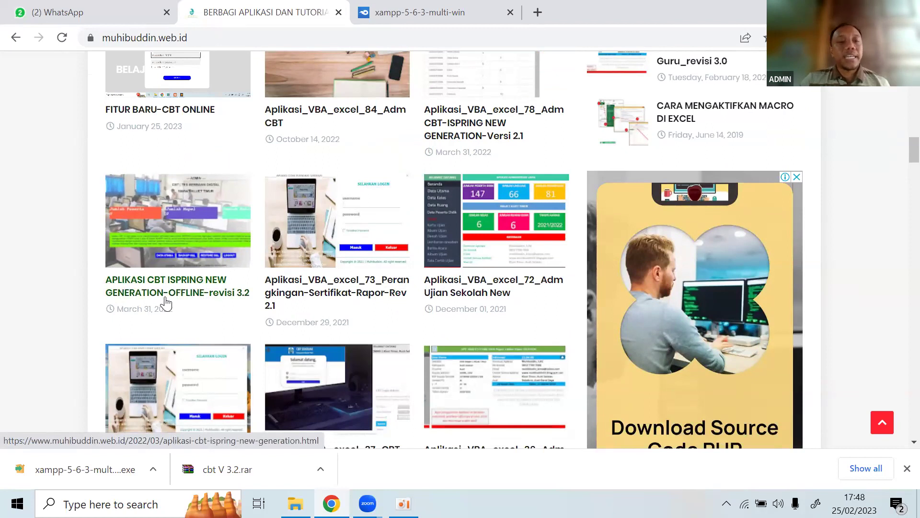
pyautogui.click(191, 288)
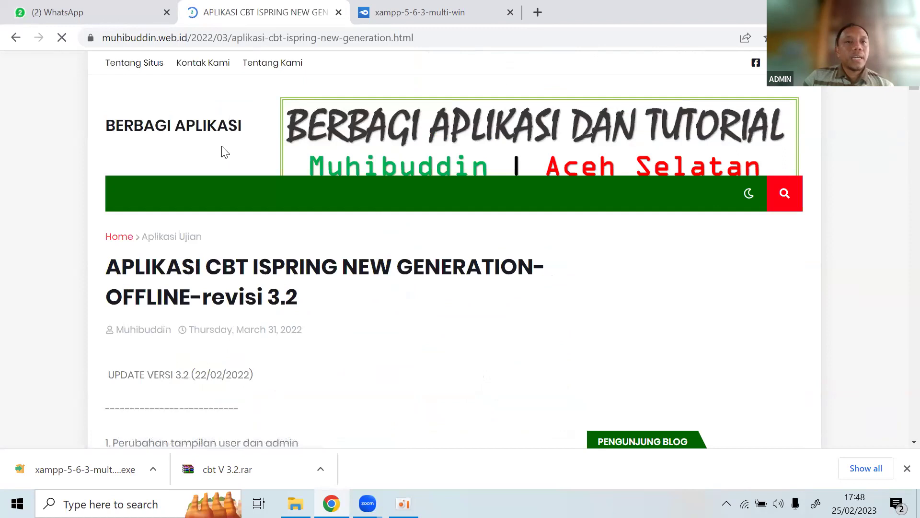
pyautogui.scroll(-6, 230, 302)
pyautogui.scroll(-9, 228, 302)
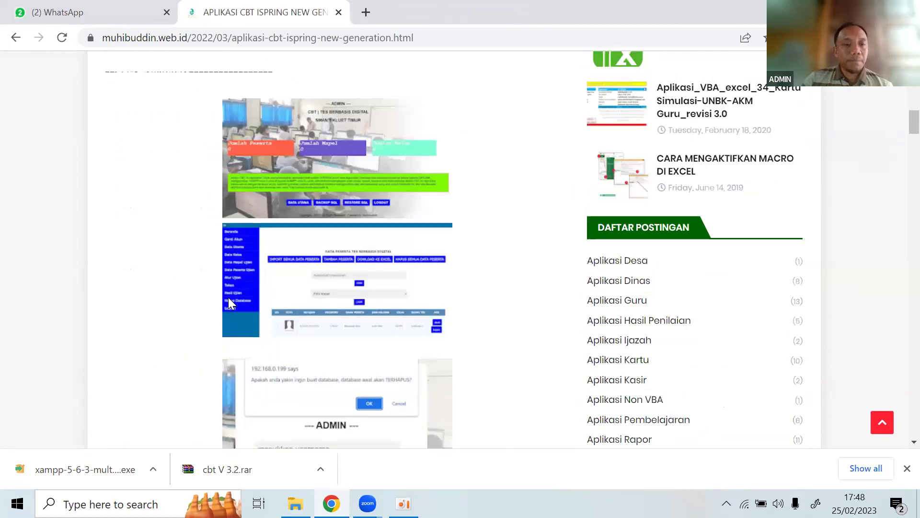
pyautogui.scroll(-8, 229, 300)
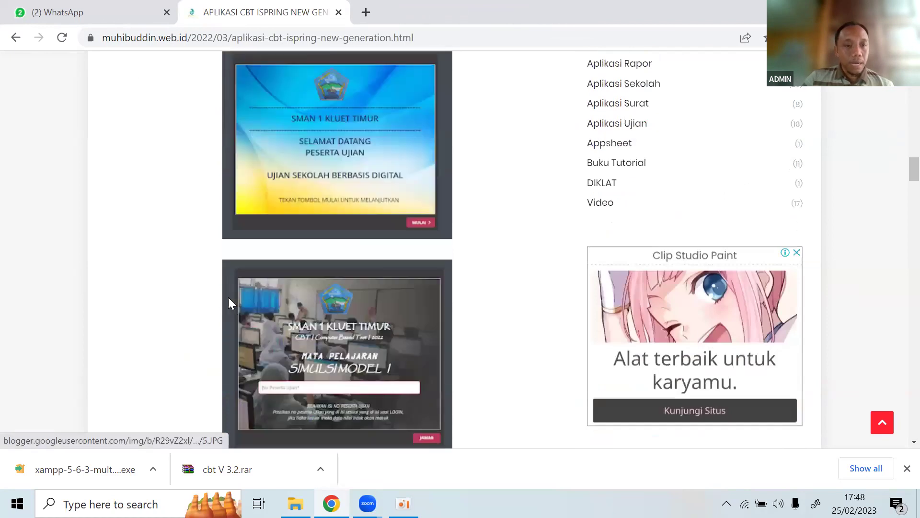
pyautogui.scroll(-12, 229, 298)
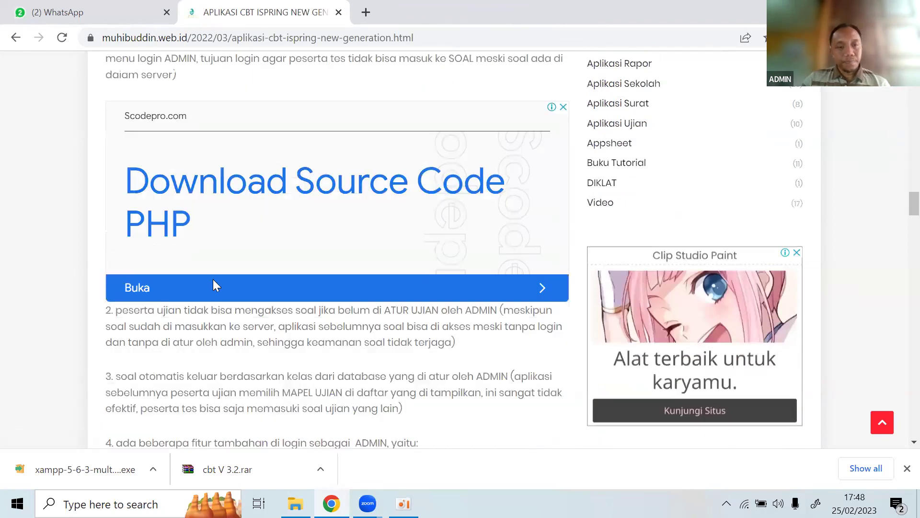
pyautogui.scroll(-13, 214, 282)
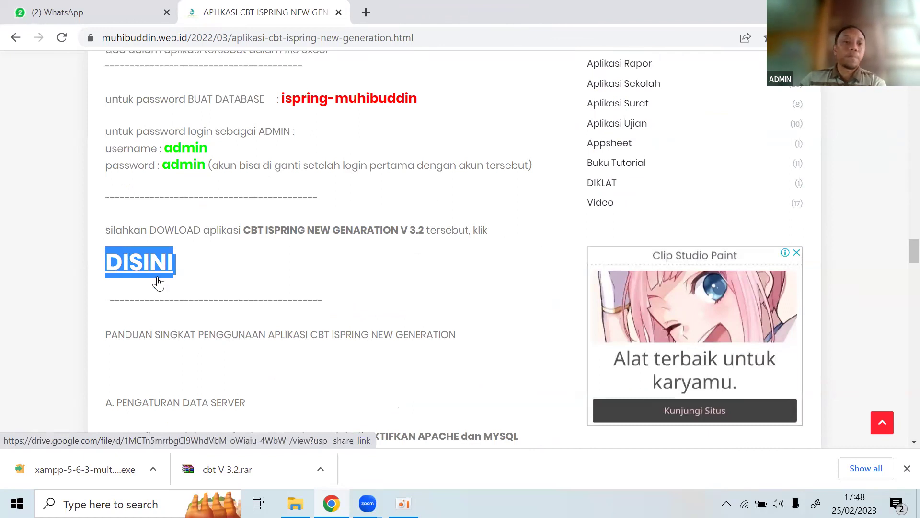
pyautogui.tripleClick(200, 277)
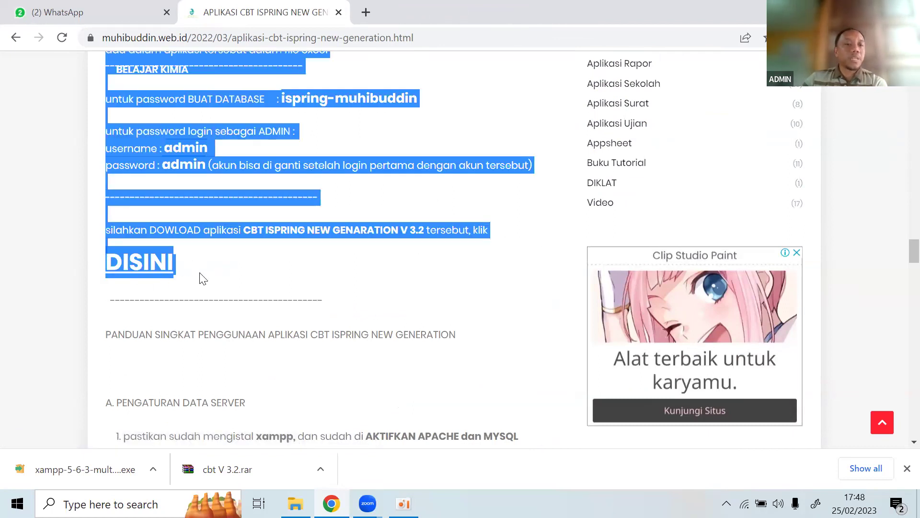
pyautogui.click(208, 273)
pyautogui.tripleClick(101, 273)
pyautogui.click(192, 283)
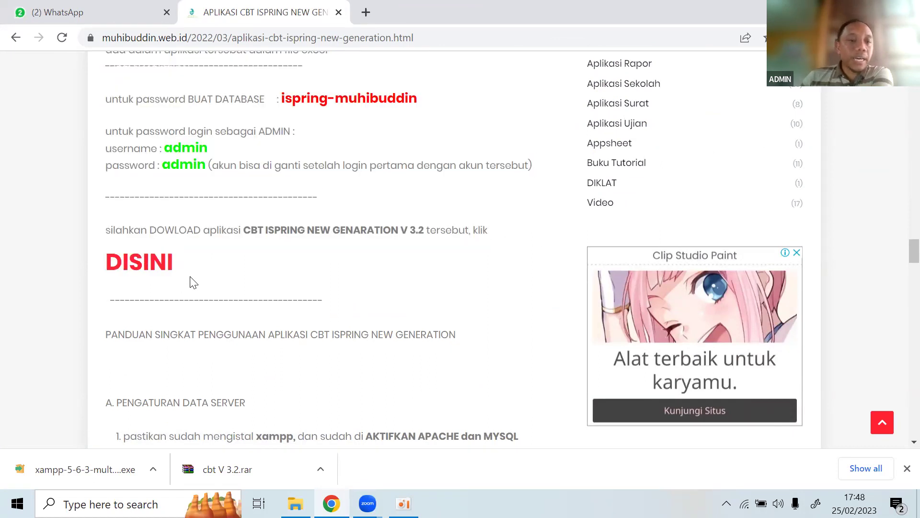
pyautogui.scroll(-2, 206, 285)
pyautogui.scroll(1, 182, 384)
pyautogui.scroll(2, 80, 463)
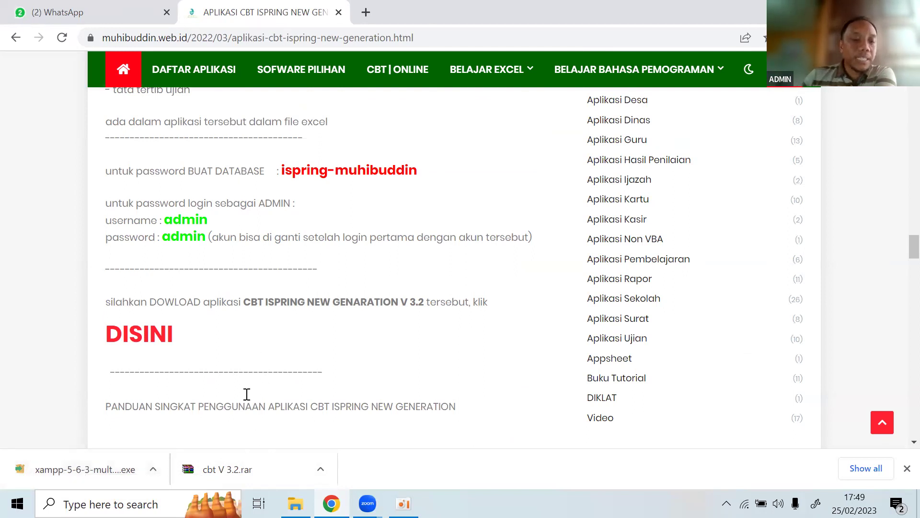
# Show the xampp download in Downloads, refresh the listing and select xampp-5-6-3-multi-win.exe.
pyautogui.rightClick(49, 479)
pyautogui.click(91, 442)
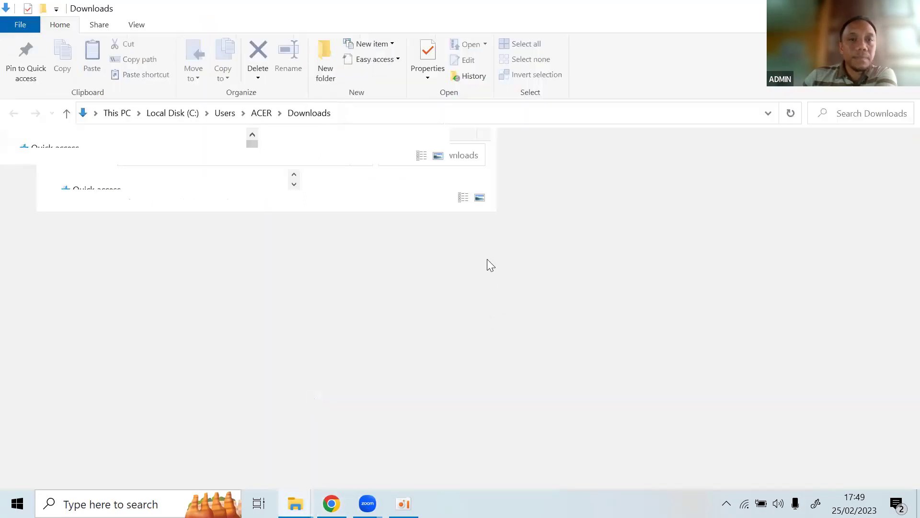
pyautogui.rightClick(352, 272)
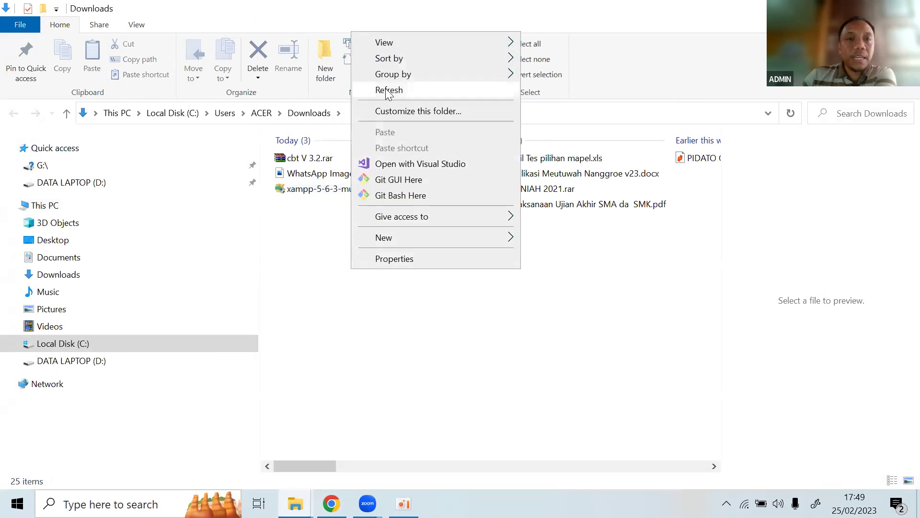
pyautogui.click(388, 92)
pyautogui.click(305, 159)
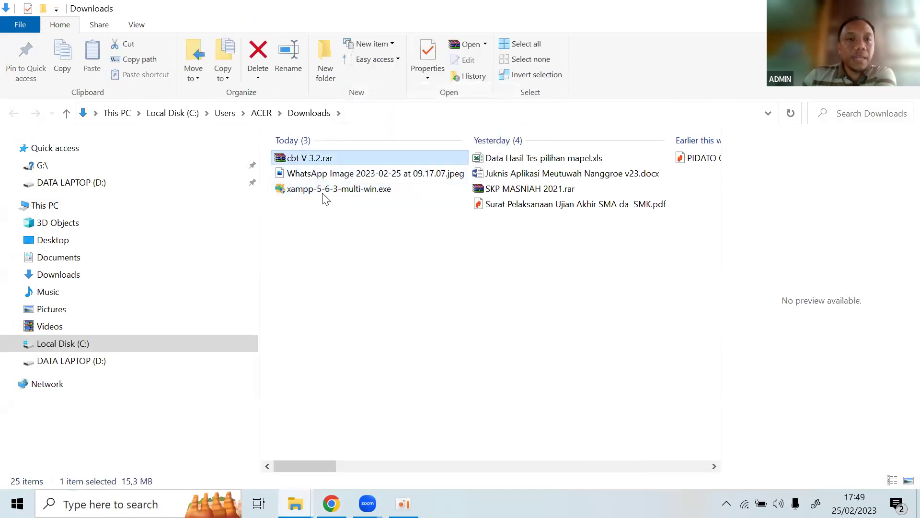
pyautogui.click(319, 192)
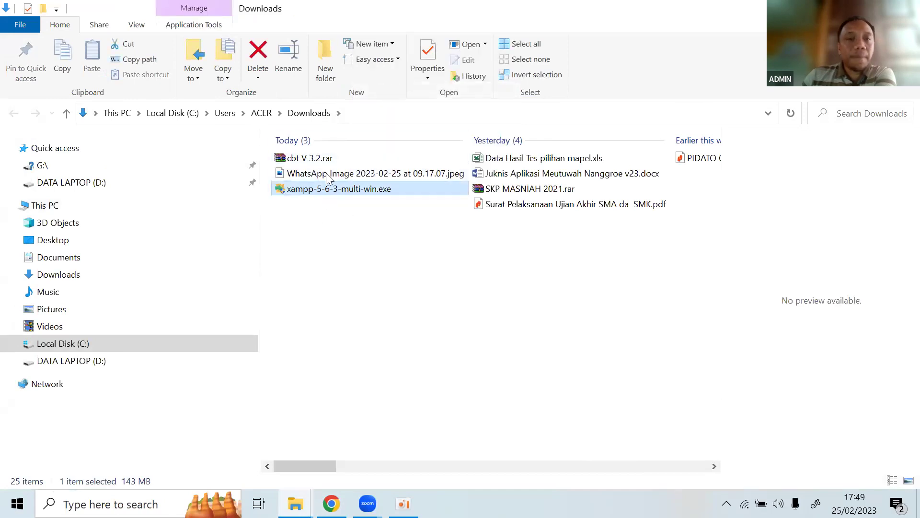
pyautogui.click(327, 176)
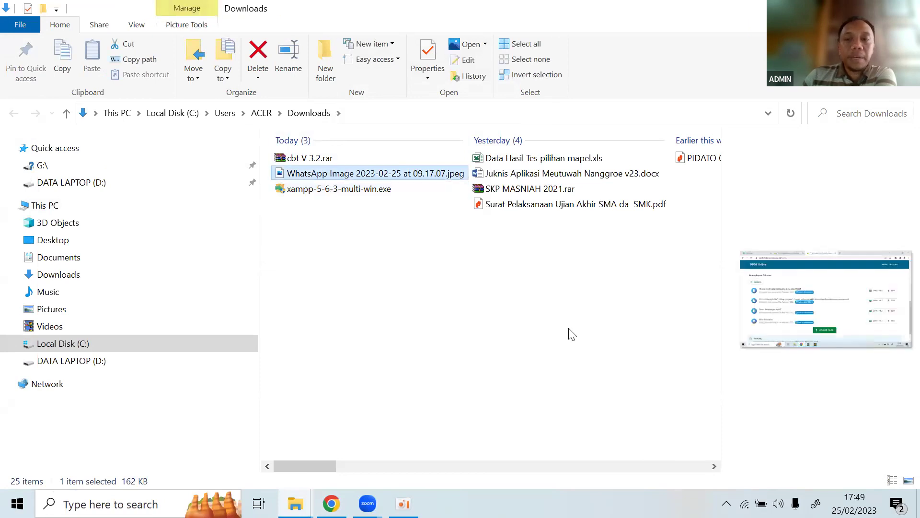
pyautogui.click(320, 190)
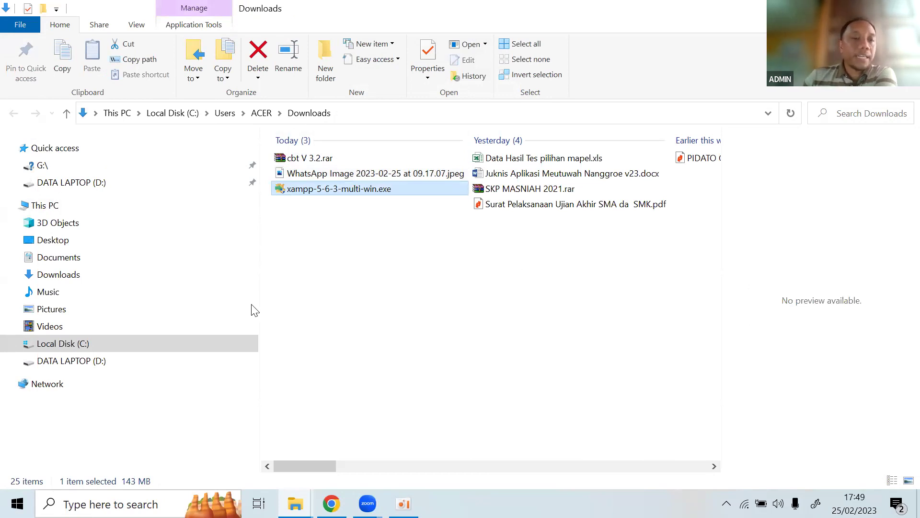
# Inspect the xampp folder on drive C and the xampp5 folder on DATA LAPTOP (D:).
pyautogui.click(70, 344)
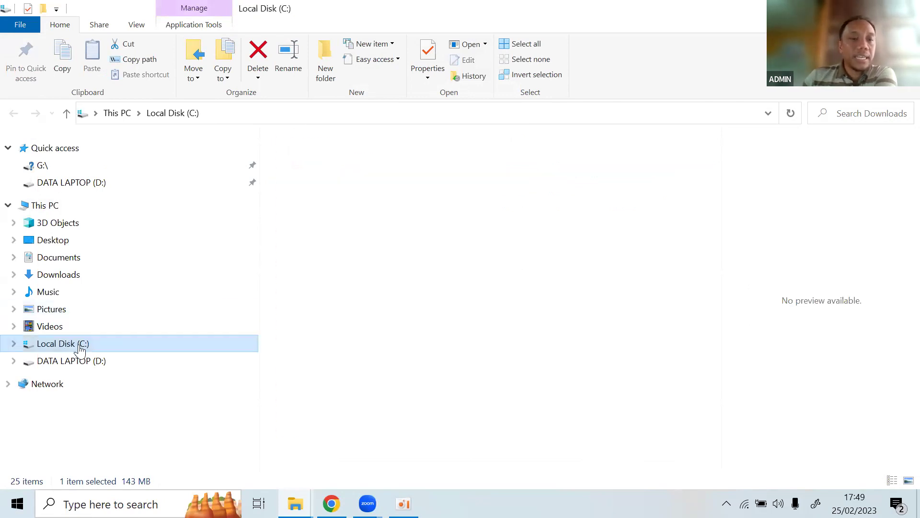
pyautogui.doubleClick(315, 416)
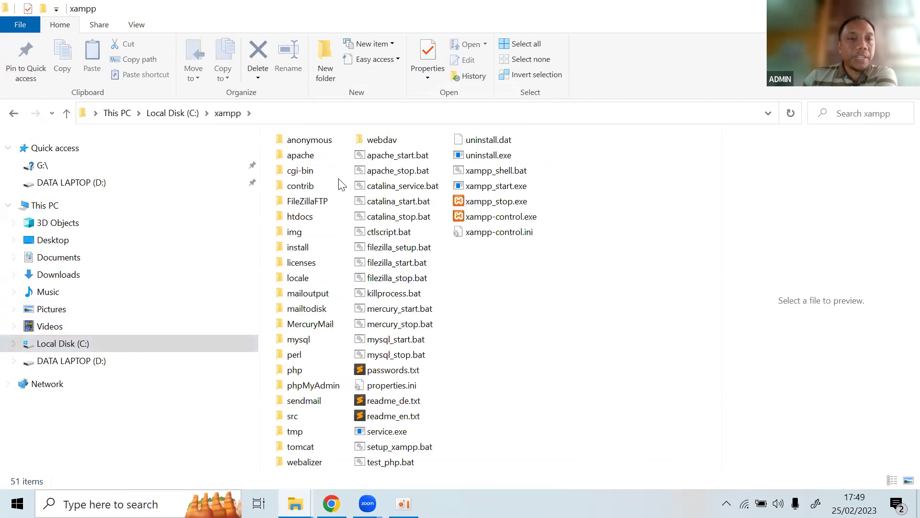
pyautogui.click(13, 113)
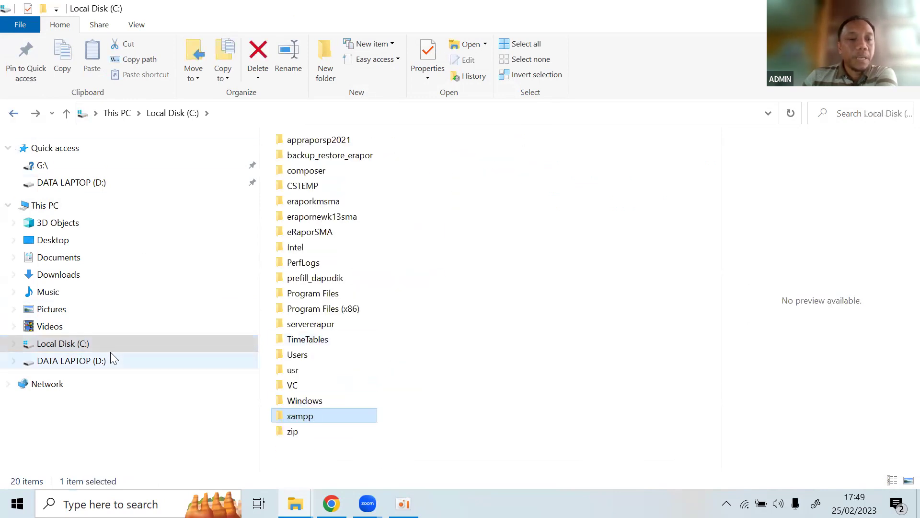
pyautogui.click(92, 365)
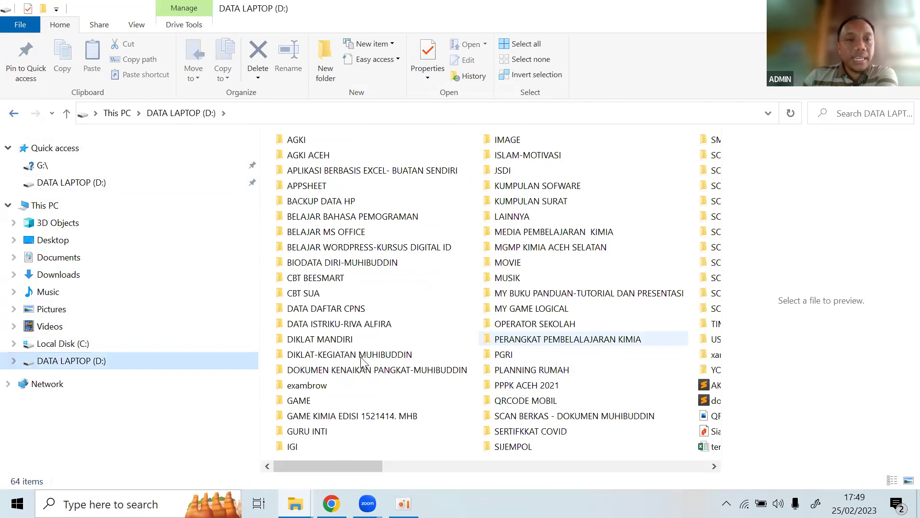
pyautogui.hscroll(10, 431, 348)
pyautogui.click(299, 357)
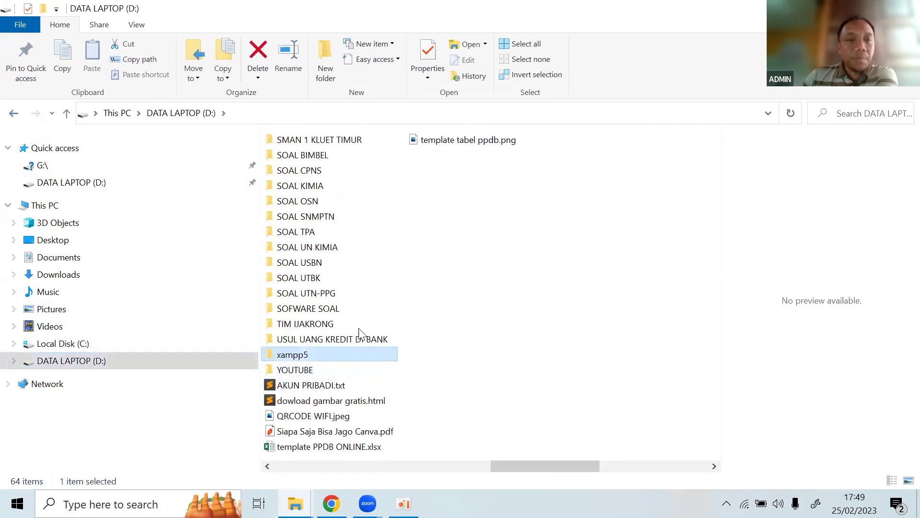
pyautogui.click(321, 342)
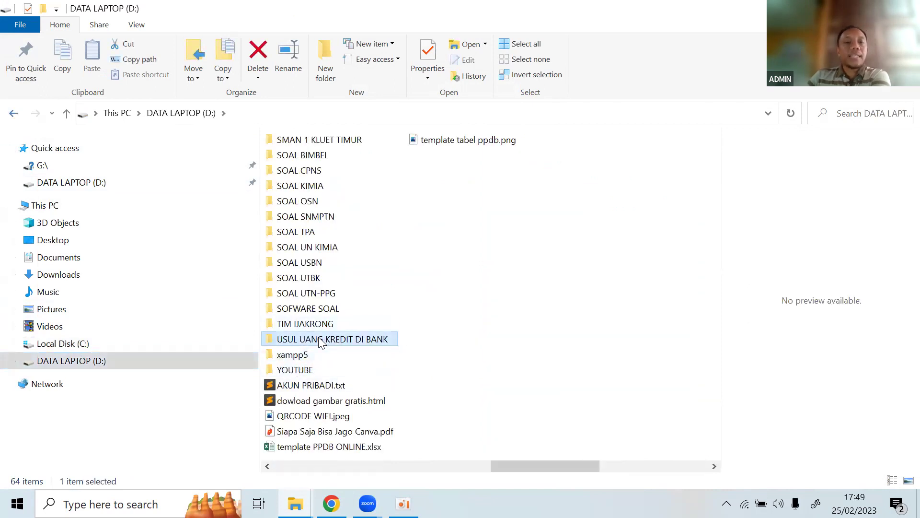
# Recheck C:\xampp and D:\xampp5, then launch the xampp installer from Downloads.
pyautogui.click(86, 347)
pyautogui.click(312, 417)
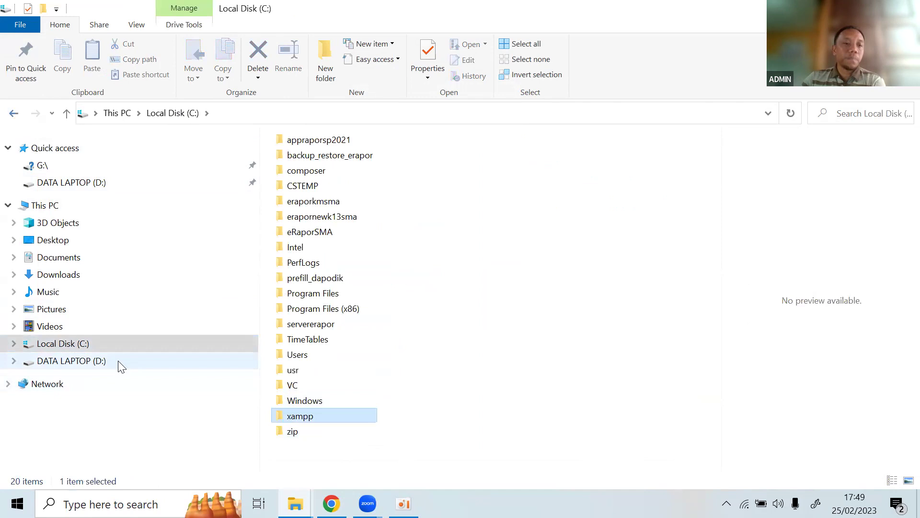
pyautogui.click(121, 366)
pyautogui.hscroll(5, 324, 353)
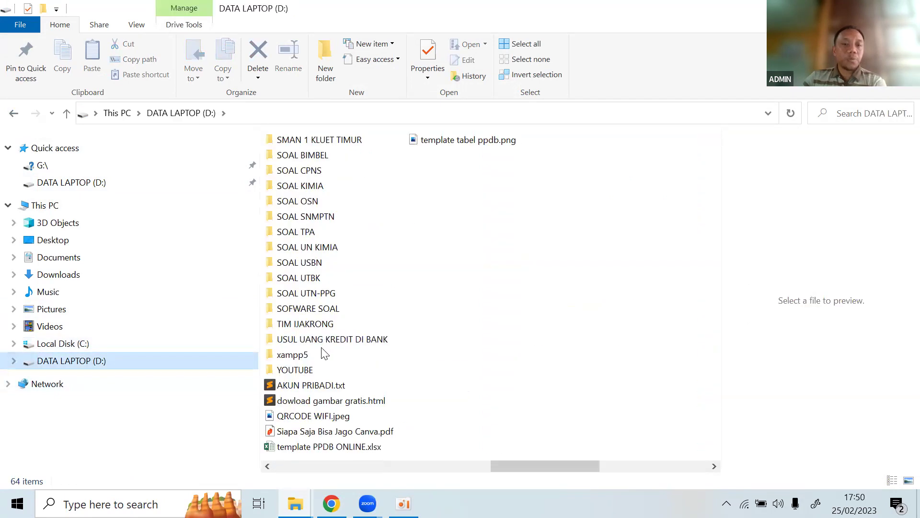
pyautogui.click(324, 339)
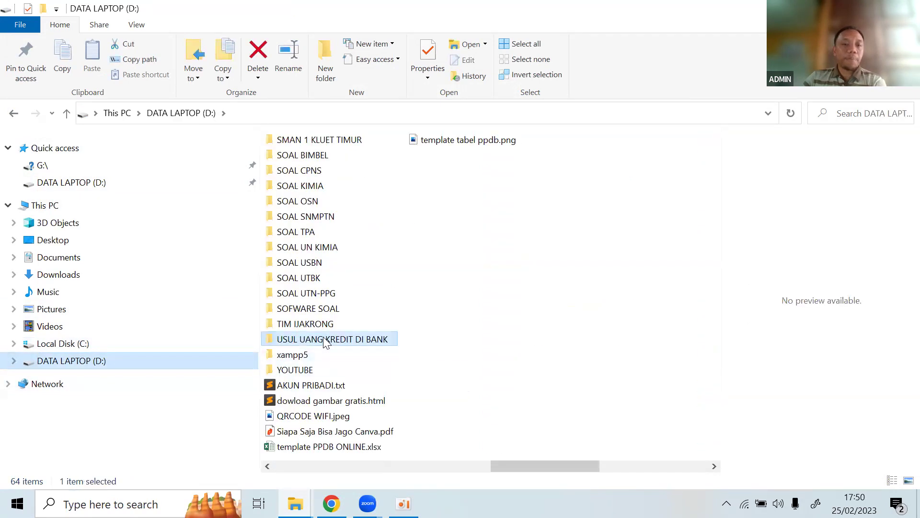
pyautogui.click(296, 357)
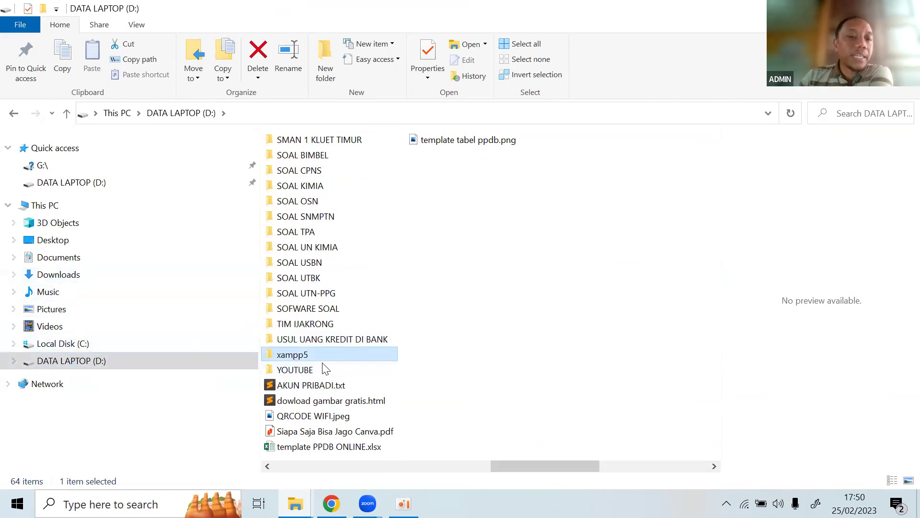
pyautogui.click(60, 274)
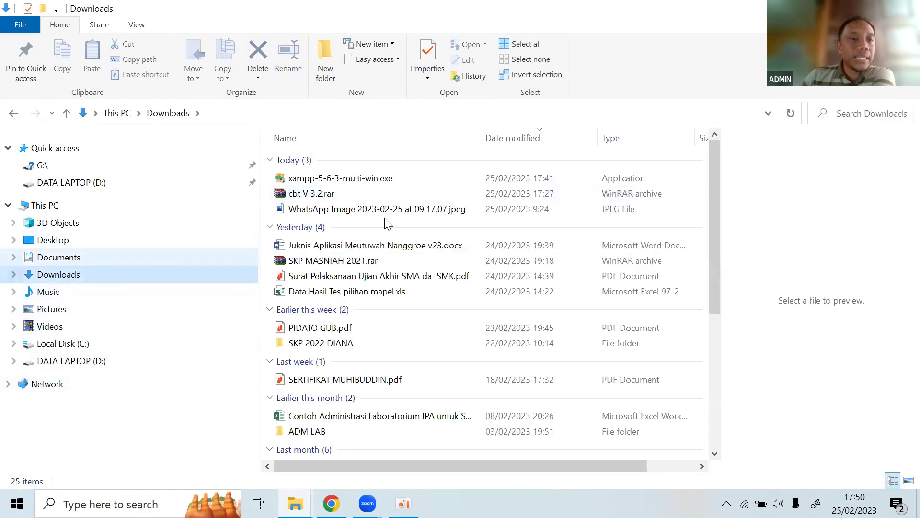
pyautogui.doubleClick(339, 179)
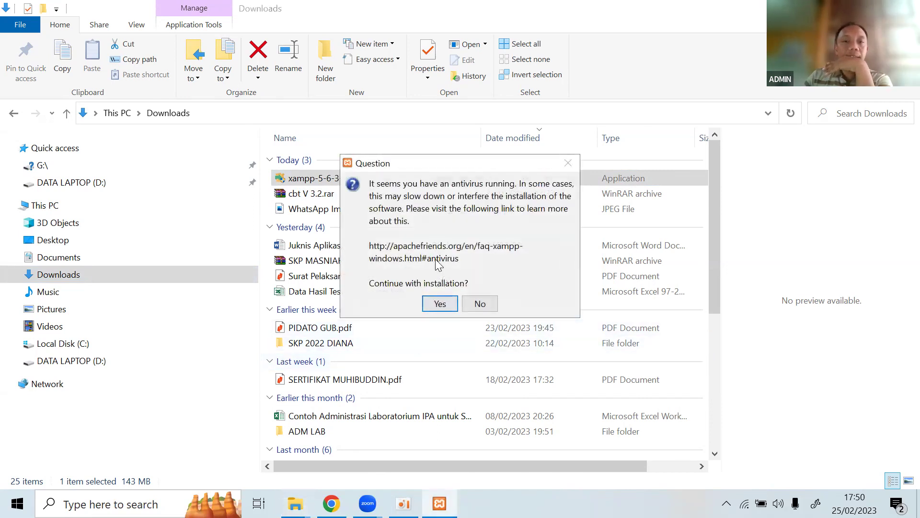
# Get past the antivirus and UAC warnings, keep all default components, and reach the C:\xampp folder page.
pyautogui.click(440, 304)
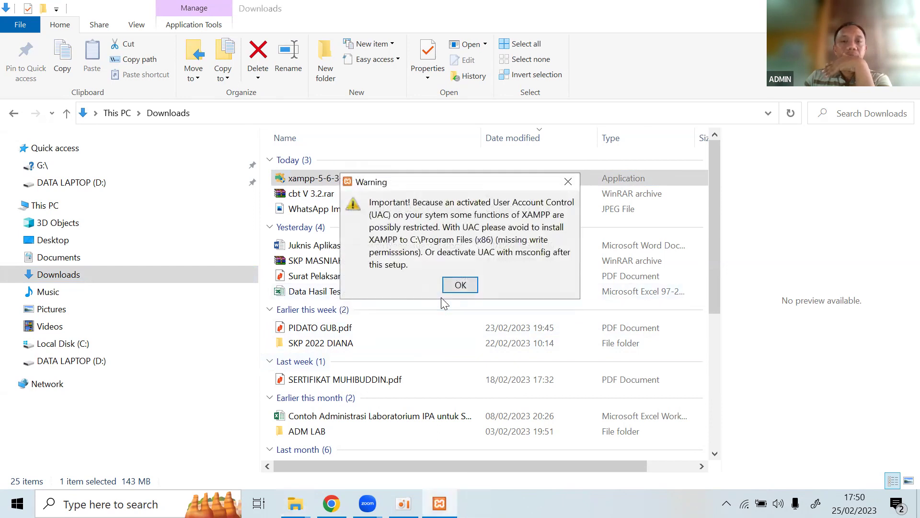
pyautogui.click(453, 287)
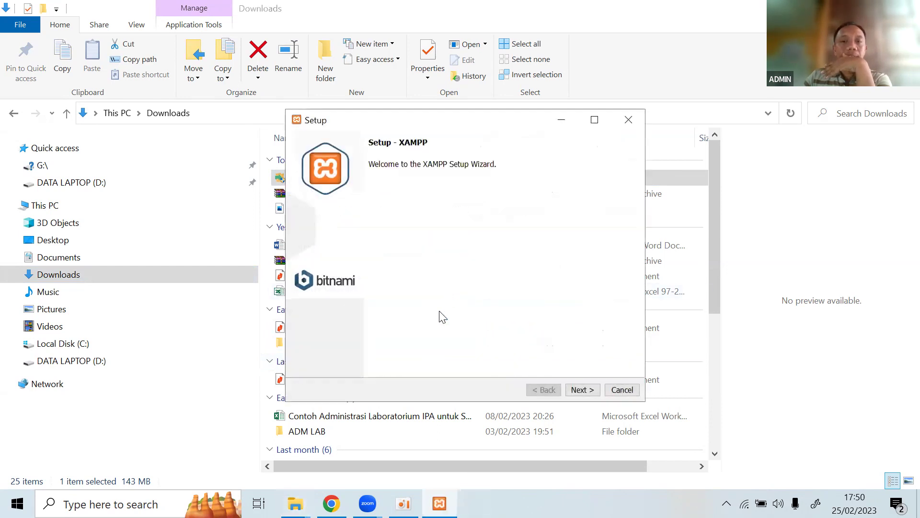
pyautogui.click(581, 391)
pyautogui.click(582, 390)
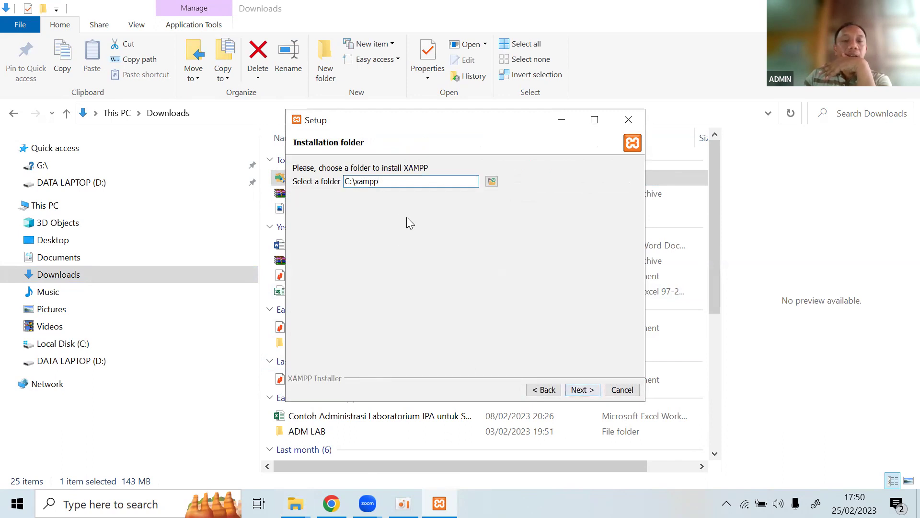
pyautogui.moveTo(396, 178); pyautogui.dragTo(329, 177)
pyautogui.click(384, 182)
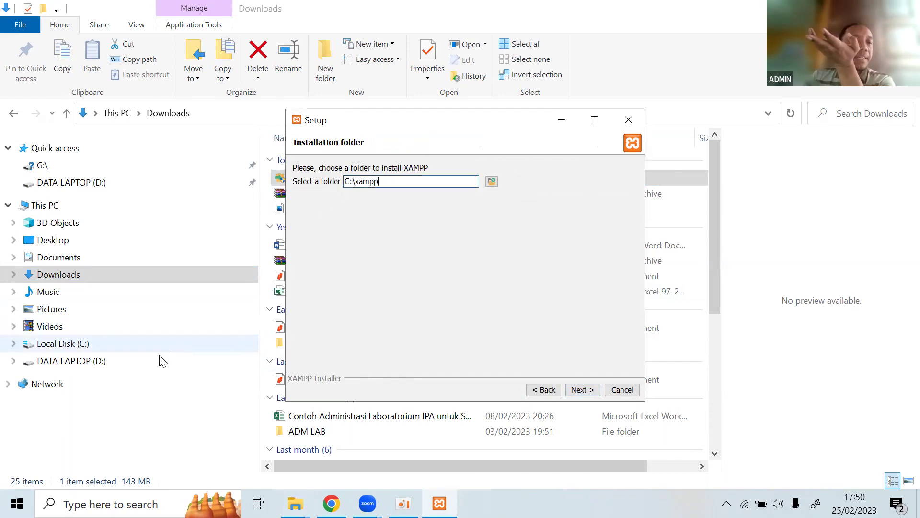
# Look over the drives D and Local Disk (C:) before returning to the XAMPP installer.
pyautogui.click(118, 360)
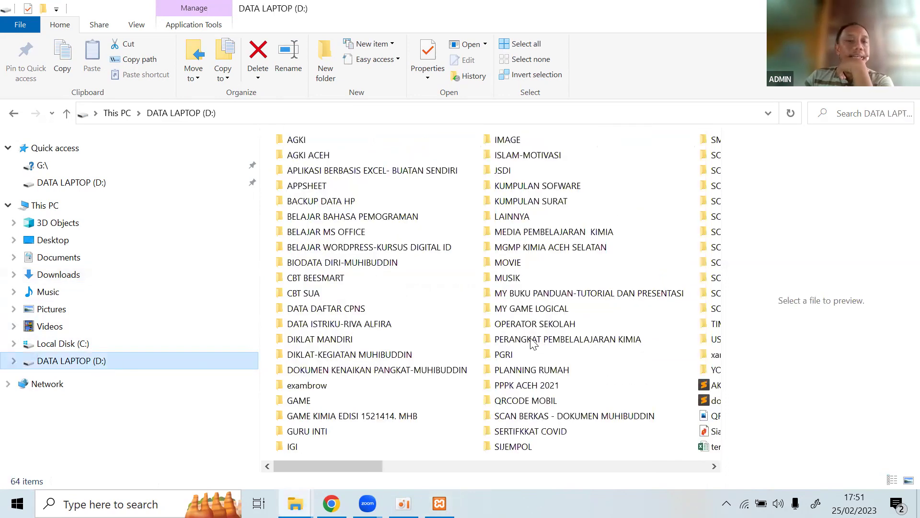
pyautogui.click(84, 349)
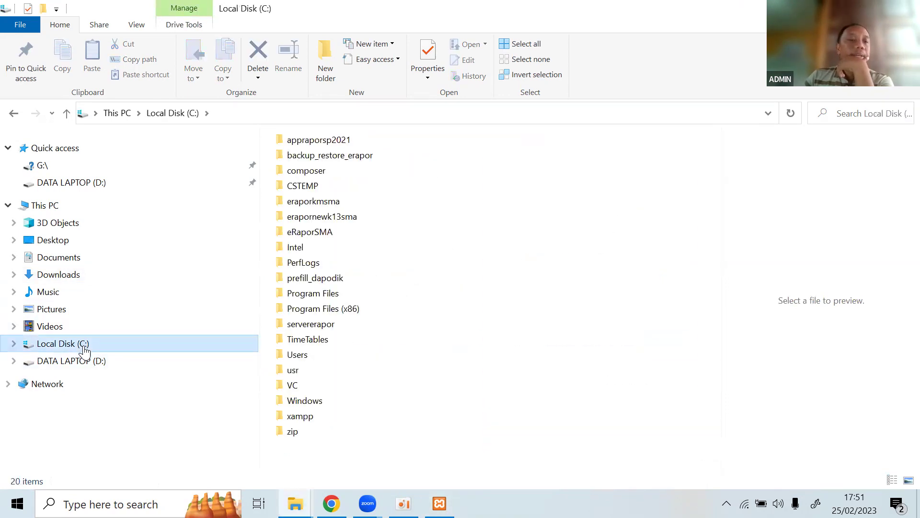
pyautogui.click(439, 503)
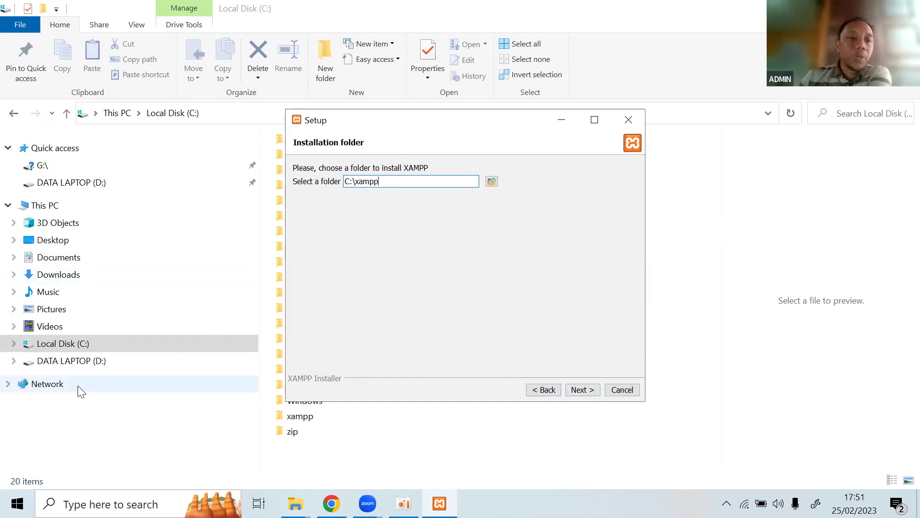
# Create a new folder named xampp-5 at the root of Local Disk (C:).
pyautogui.click(82, 346)
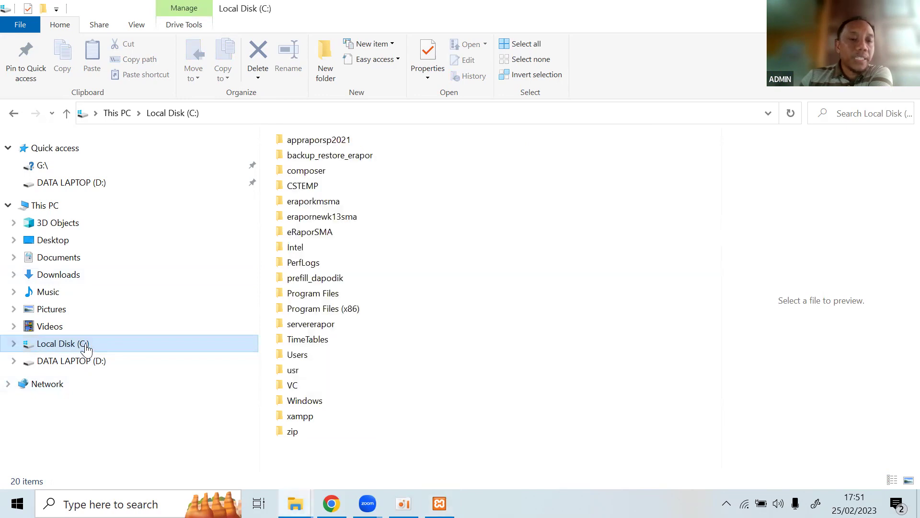
pyautogui.rightClick(347, 464)
pyautogui.moveTo(461, 429)
pyautogui.click(552, 428)
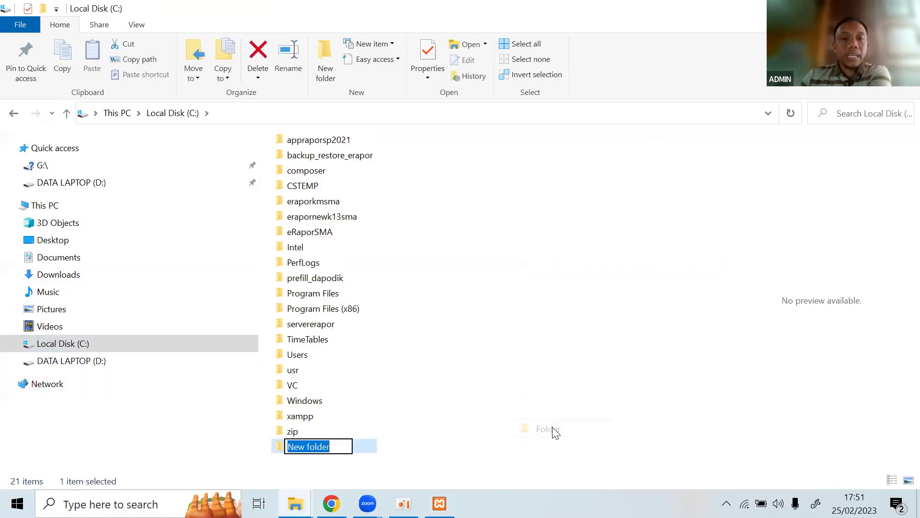
pyautogui.write('xampp')
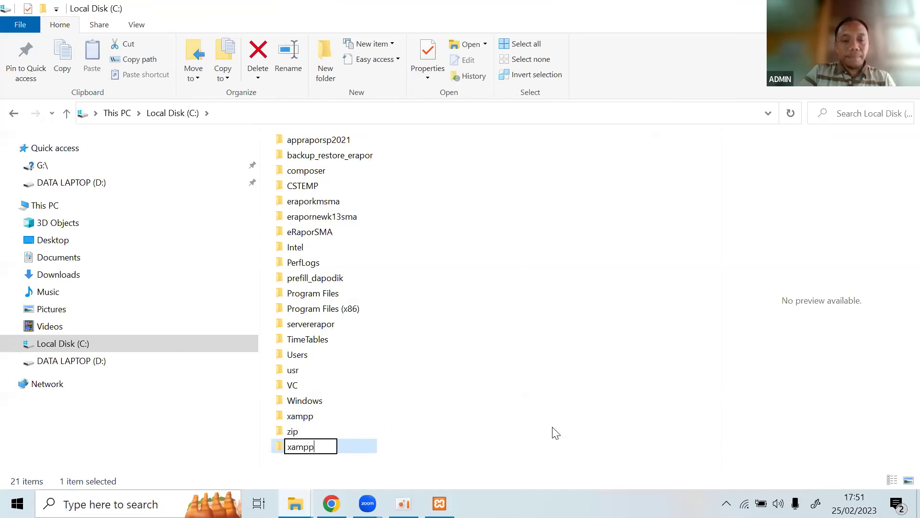
pyautogui.write('5')
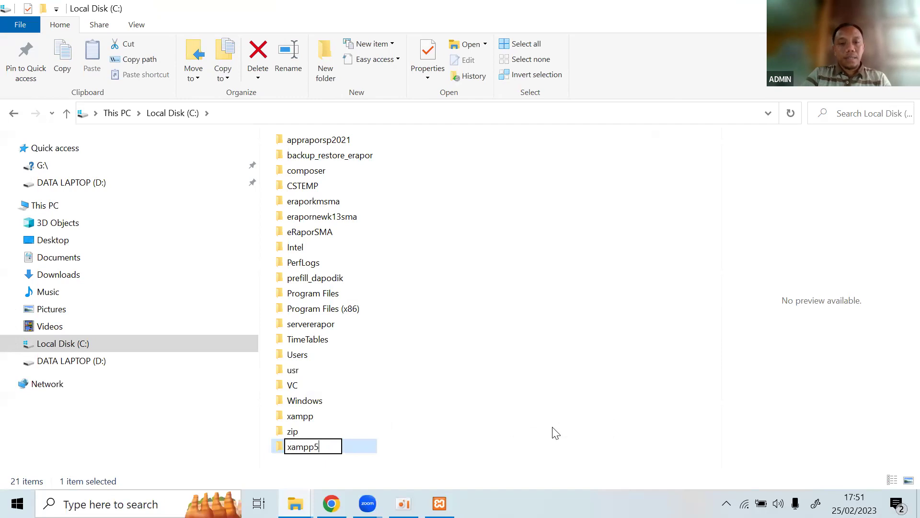
pyautogui.press('BackSpace')
pyautogui.write('-5')
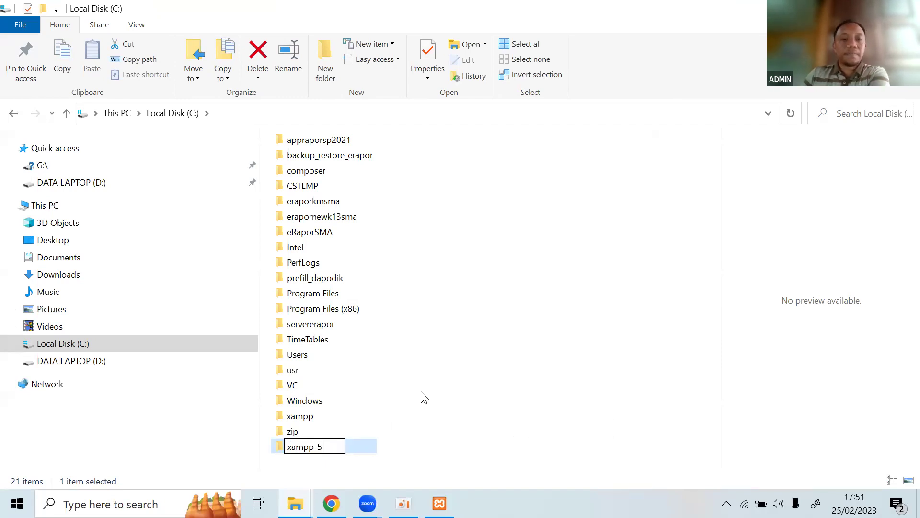
pyautogui.click(424, 398)
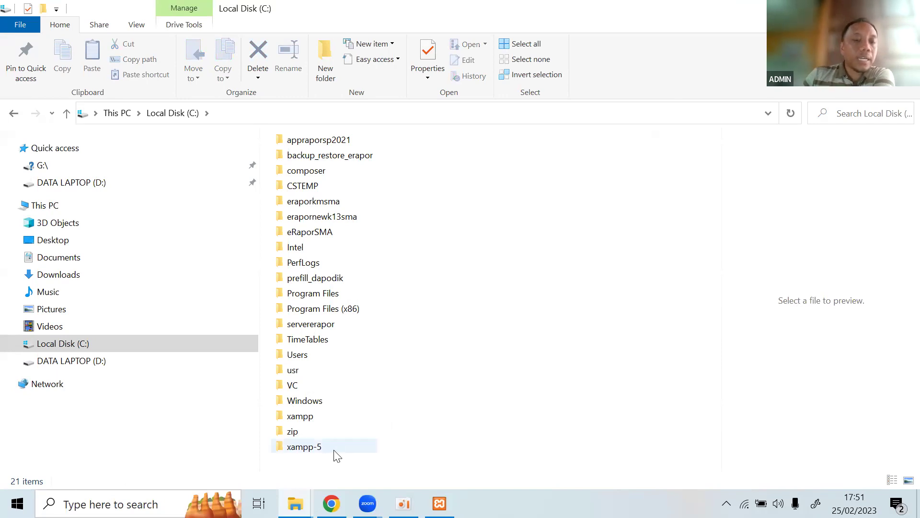
pyautogui.click(439, 504)
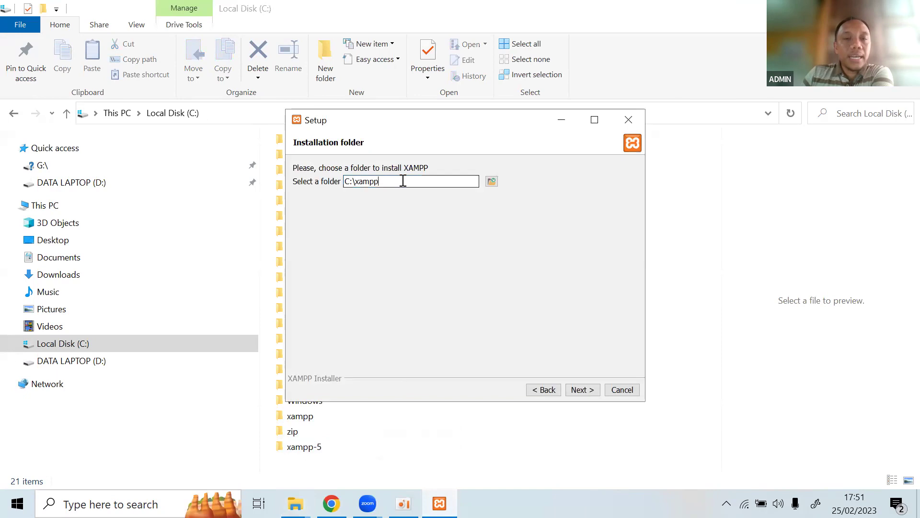
# Set the XAMPP installation folder to C:\xampp-5.
pyautogui.click(492, 182)
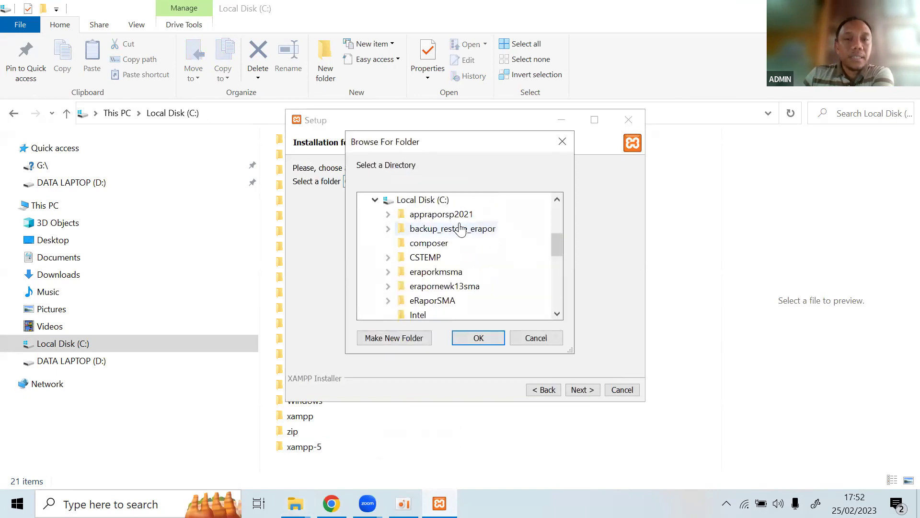
pyautogui.moveTo(558, 245); pyautogui.dragTo(559, 285)
pyautogui.click(431, 272)
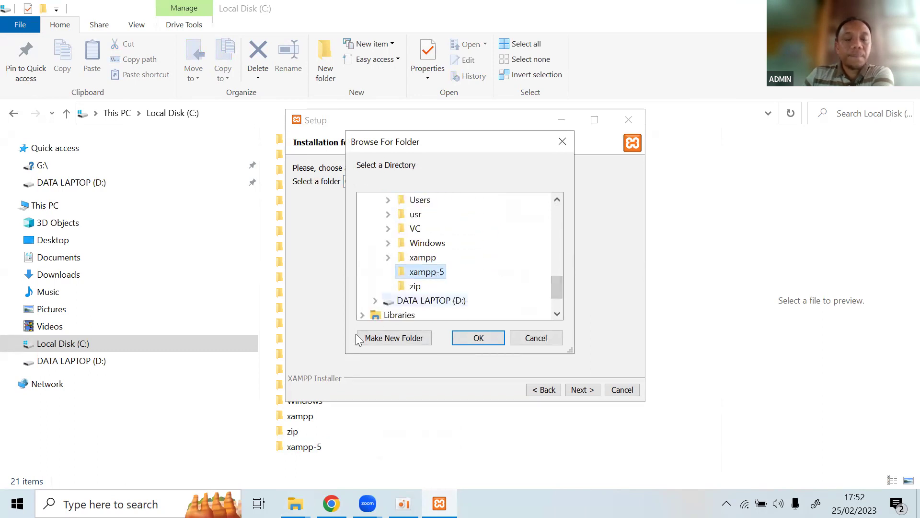
pyautogui.click(495, 341)
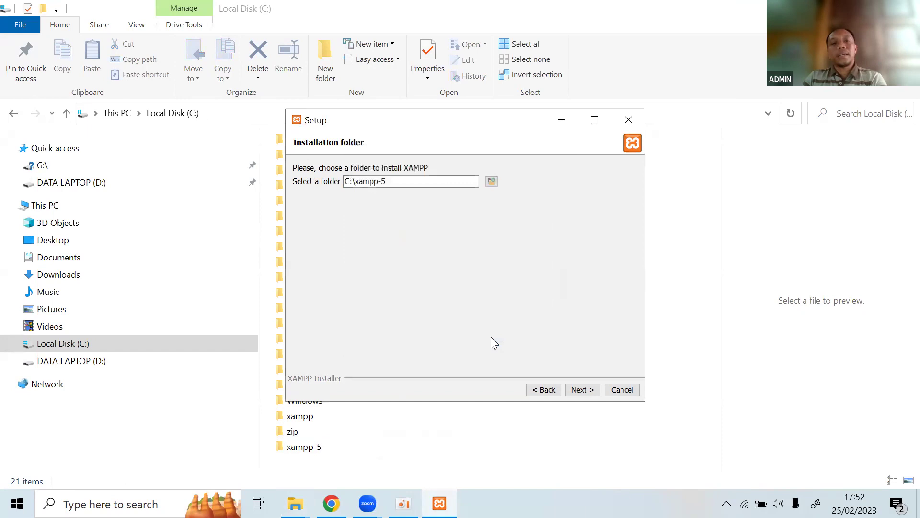
# Advance past the Bitnami page, close its web page, and start installing XAMPP.
pyautogui.click(579, 391)
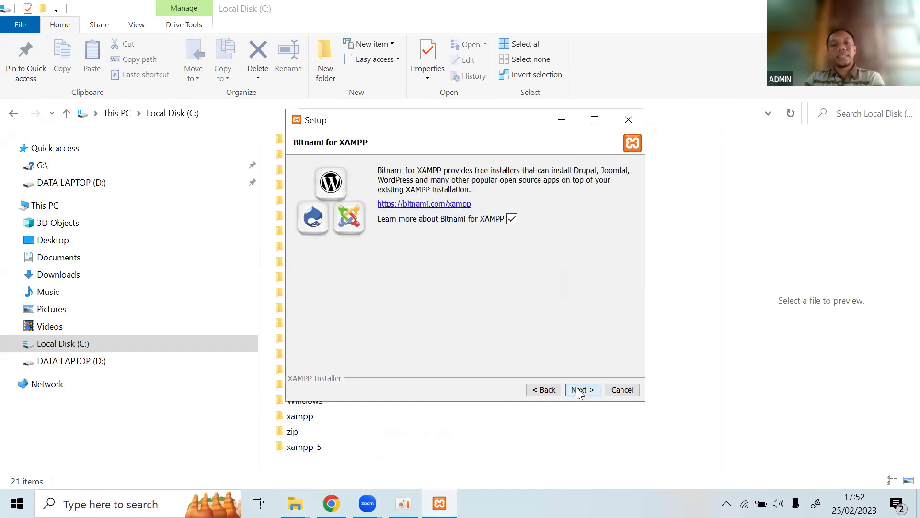
pyautogui.click(579, 390)
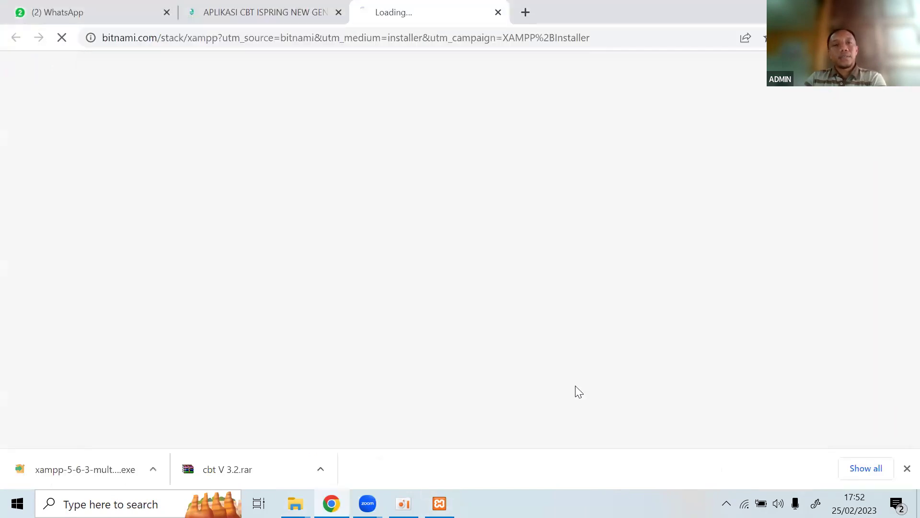
pyautogui.click(510, 13)
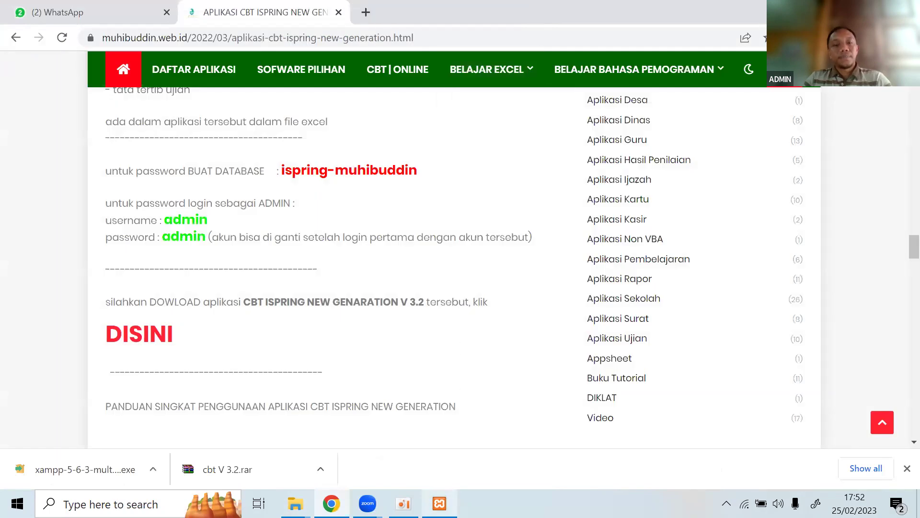
pyautogui.click(439, 503)
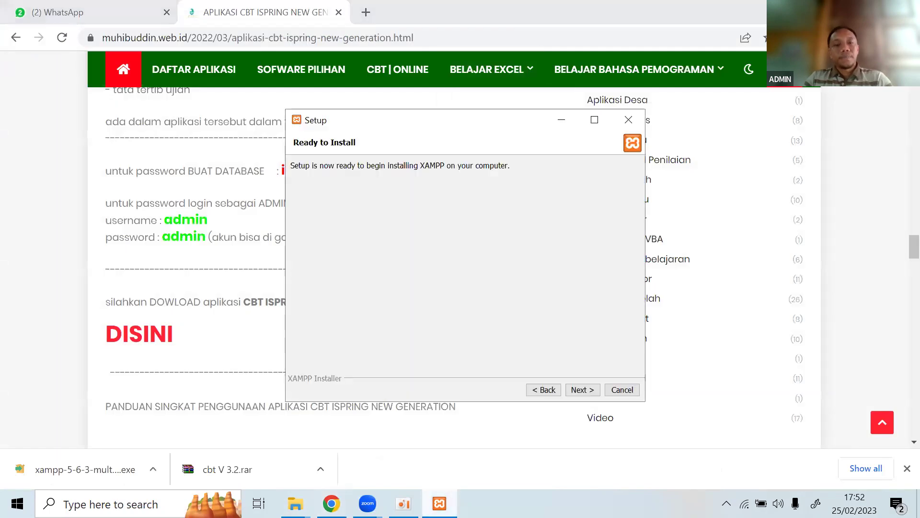
pyautogui.click(582, 390)
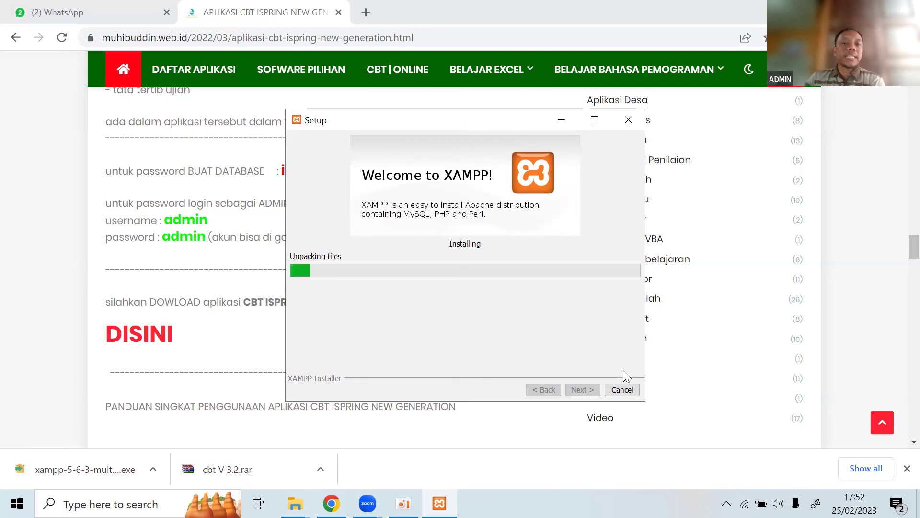
# Abort the running XAMPP installation and switch to the Local Disk (C:) window.
pyautogui.click(631, 396)
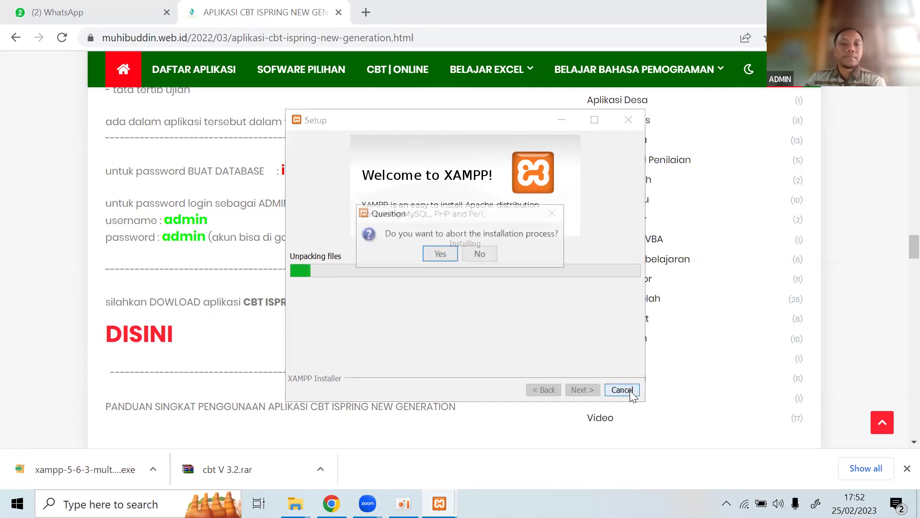
pyautogui.click(441, 255)
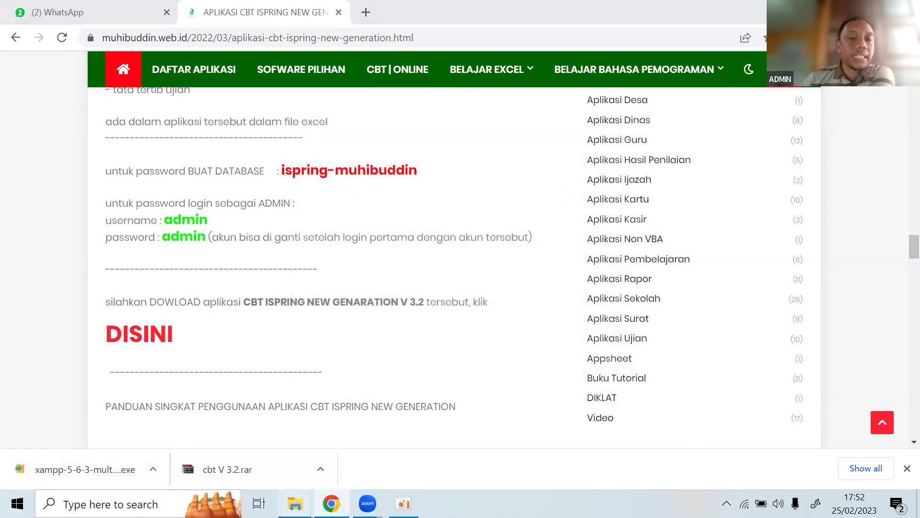
pyautogui.moveTo(287, 498)
pyautogui.click(247, 458)
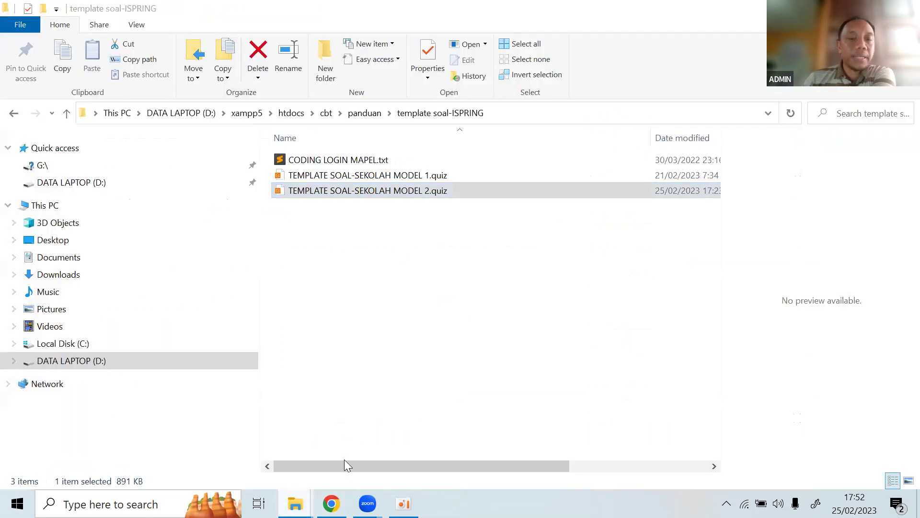
# Check the xampp-5 folder, delete it from Local Disk (C:), and minimize the Explorer windows.
pyautogui.doubleClick(305, 447)
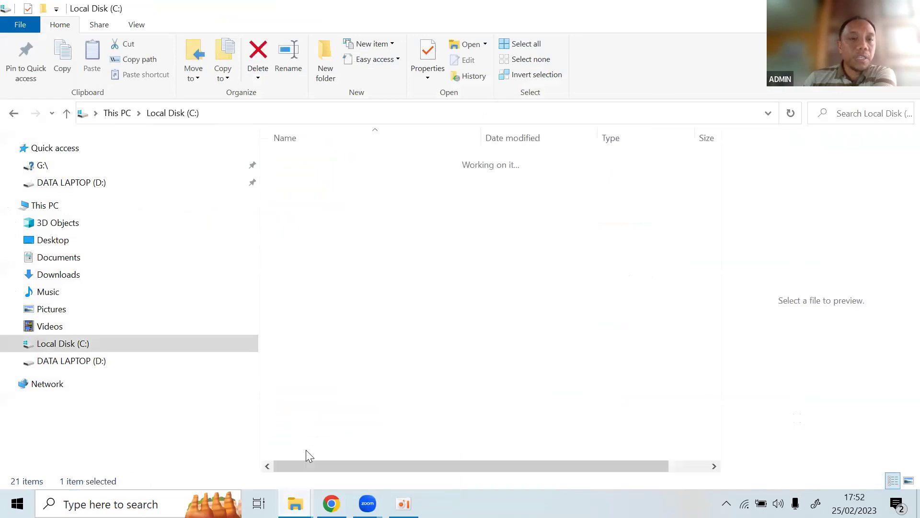
pyautogui.click(13, 112)
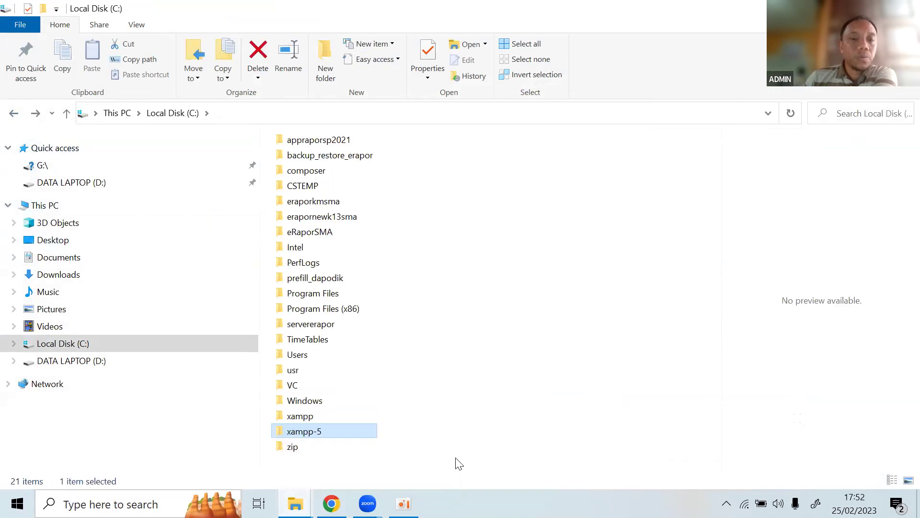
pyautogui.press('Delete')
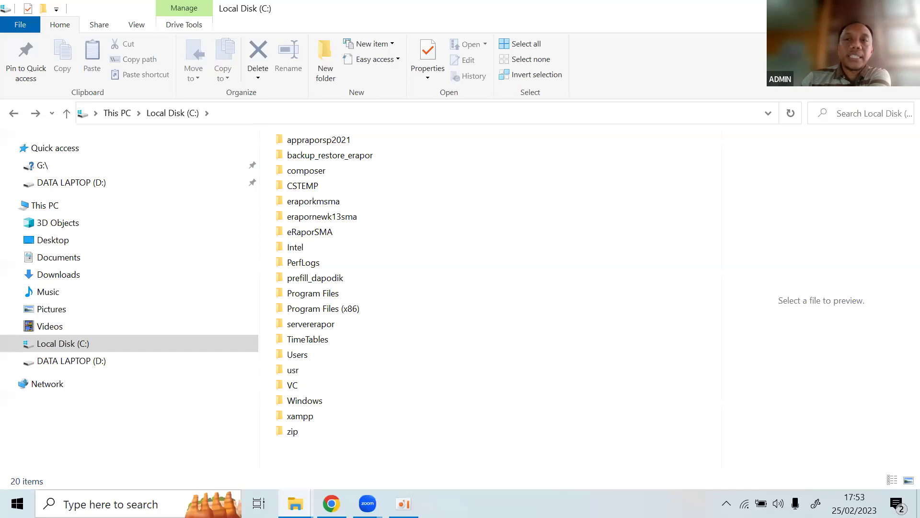
pyautogui.click(838, 8)
pyautogui.click(838, 8)
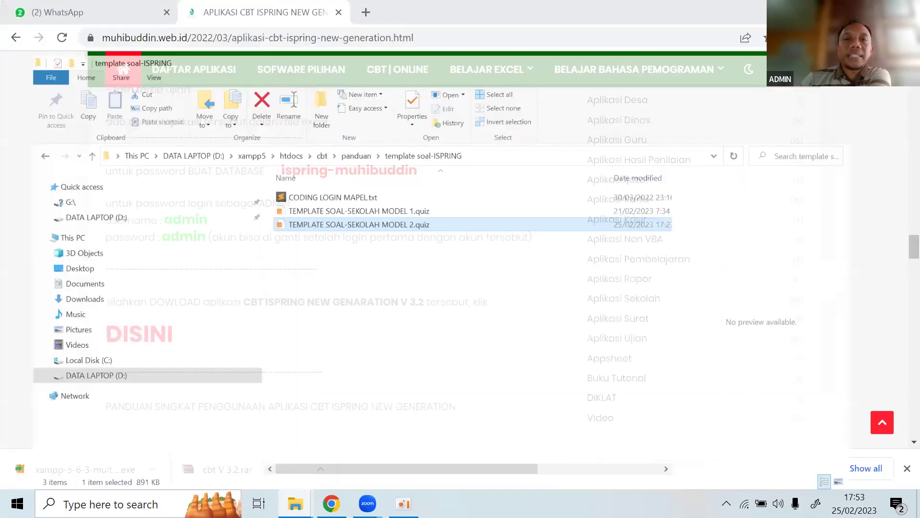
# Empty the Recycle Bin, permanently deleting the xampp-5 folder.
pyautogui.click(838, 8)
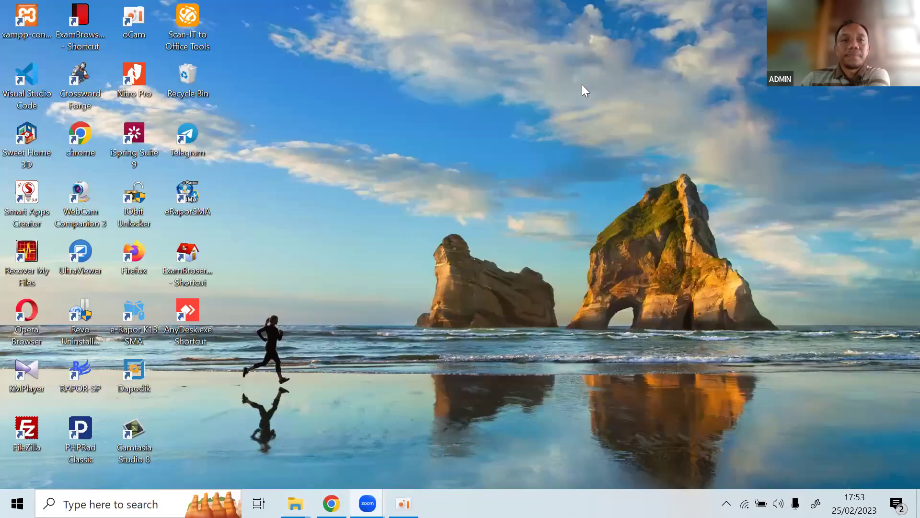
pyautogui.rightClick(325, 104)
pyautogui.click(344, 146)
pyautogui.rightClick(174, 82)
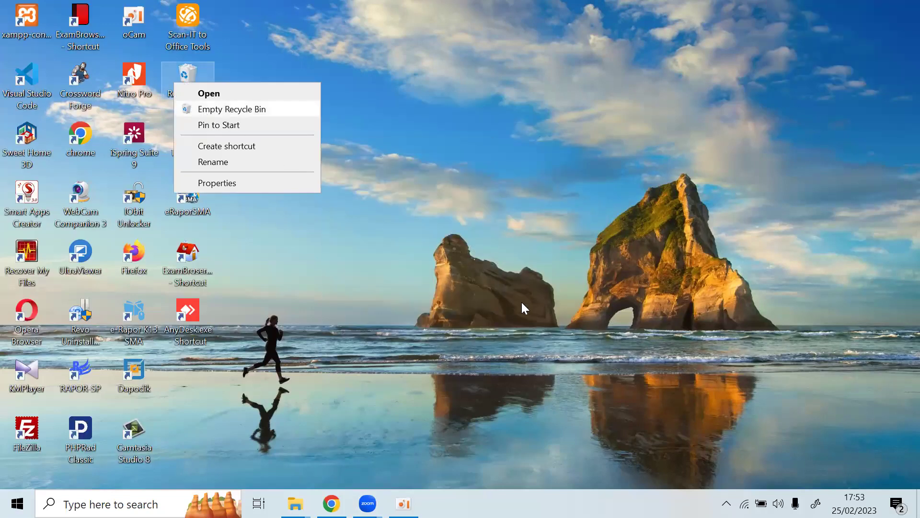
pyautogui.click(521, 302)
pyautogui.rightClick(369, 129)
pyautogui.click(386, 172)
# Refresh the desktop and bring the browser window back to the front.
pyautogui.rightClick(355, 136)
pyautogui.rightClick(330, 134)
pyautogui.click(355, 173)
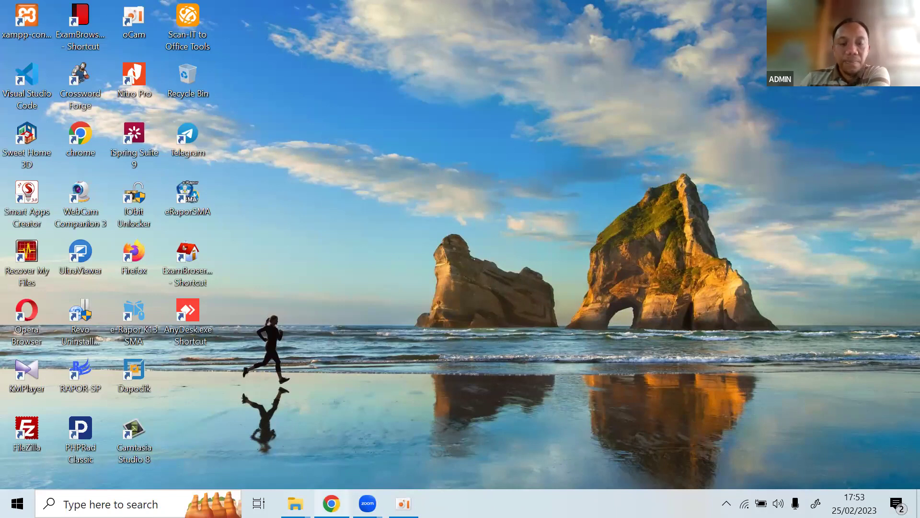
pyautogui.moveTo(331, 503)
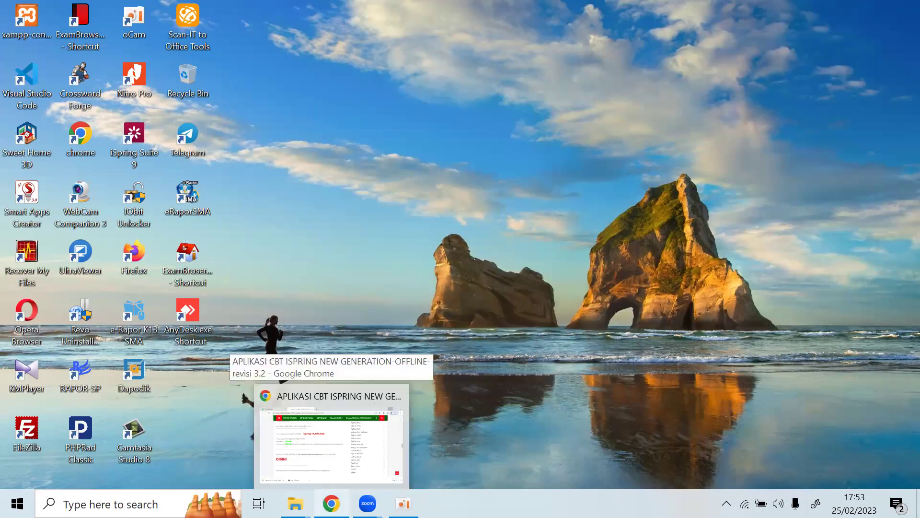
pyautogui.click(331, 437)
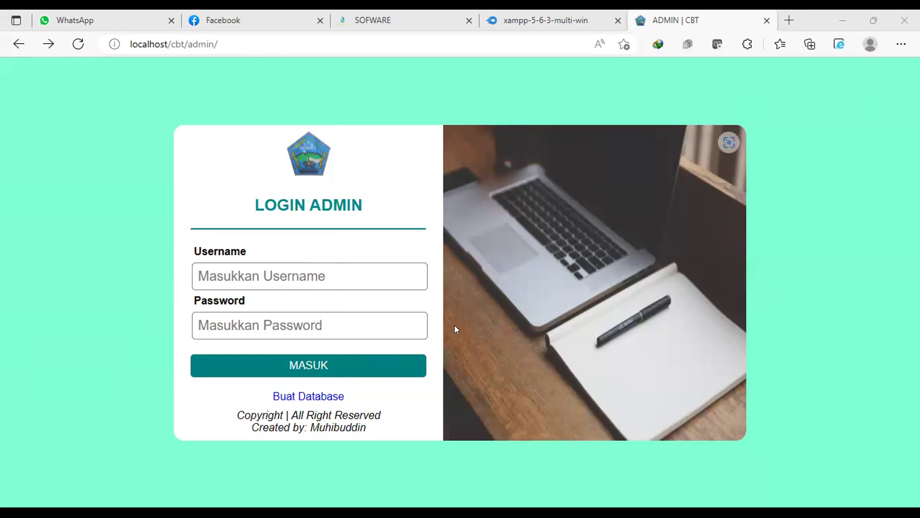
# Follow the Buat Database link on localhost/cbt/admin/, which returns an Object not found 404 error.
pyautogui.doubleClick(327, 401)
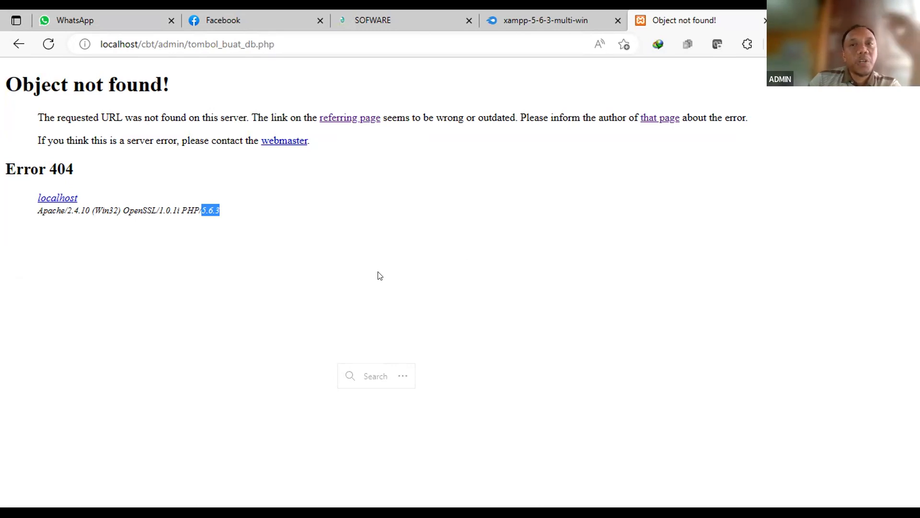
# Go back from the 404 error page toward the localhost/cbt/admin/ login page.
pyautogui.click(17, 44)
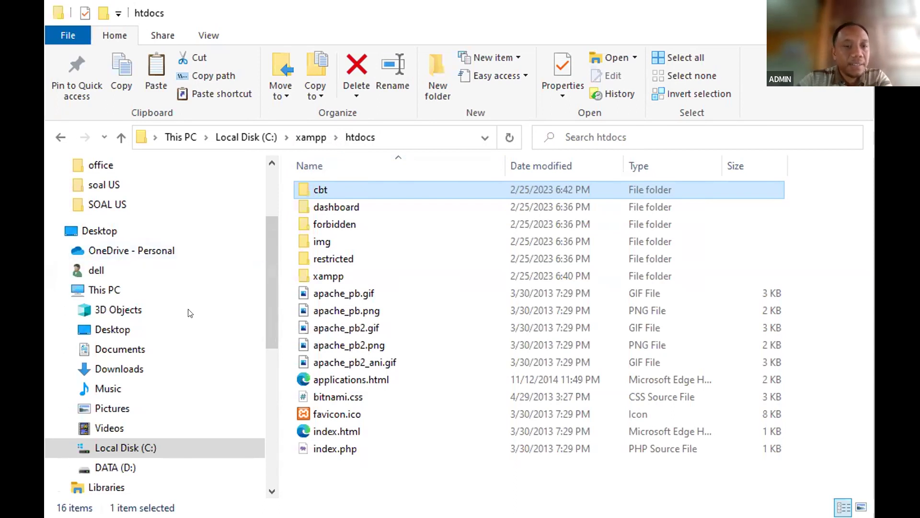
# Open buat_db.php from htdocs\cbt\admin\tombol_buat_db in Visual Studio Code.
pyautogui.doubleClick(338, 188)
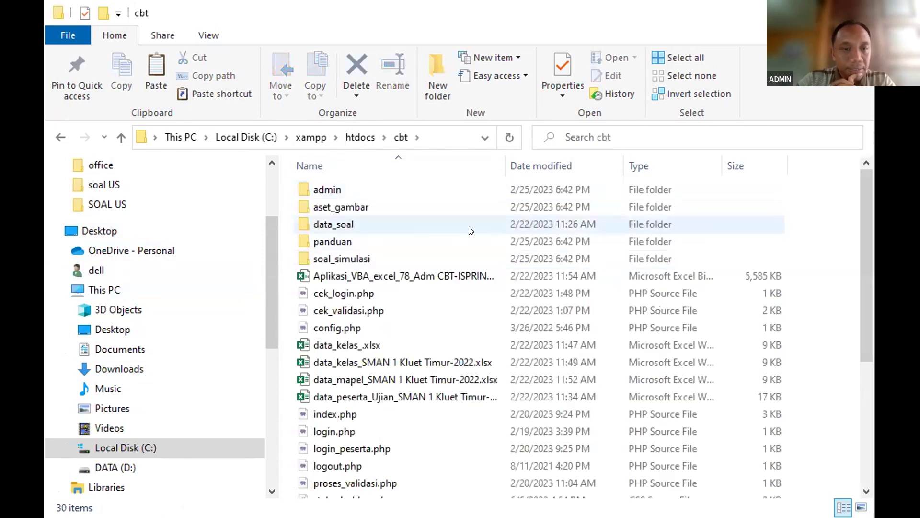
pyautogui.doubleClick(377, 191)
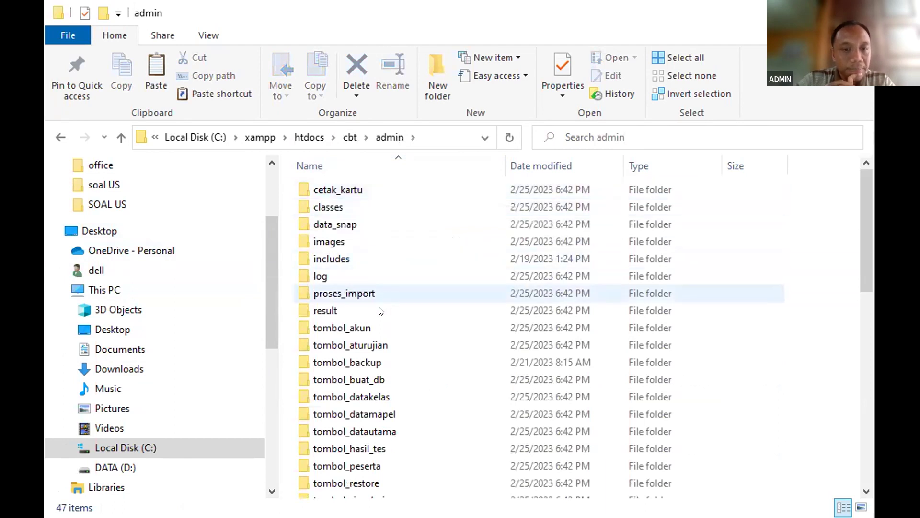
pyautogui.doubleClick(378, 380)
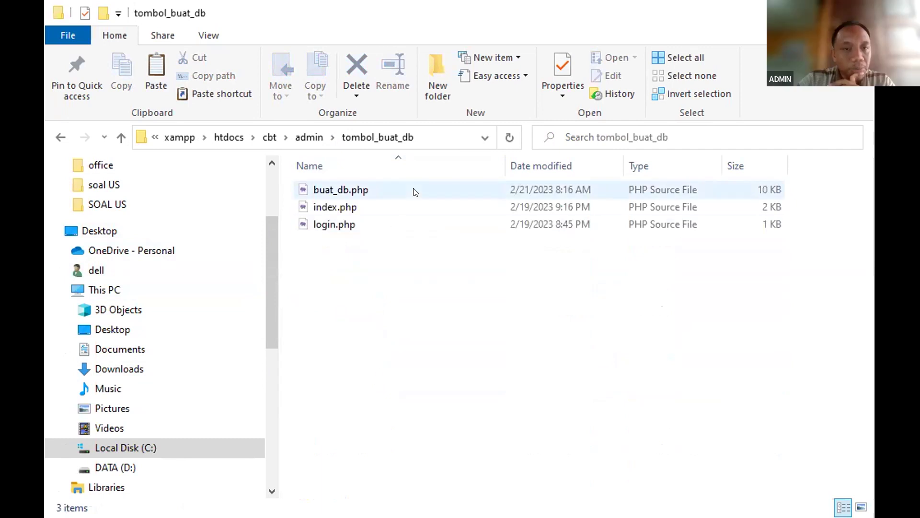
pyautogui.click(351, 189)
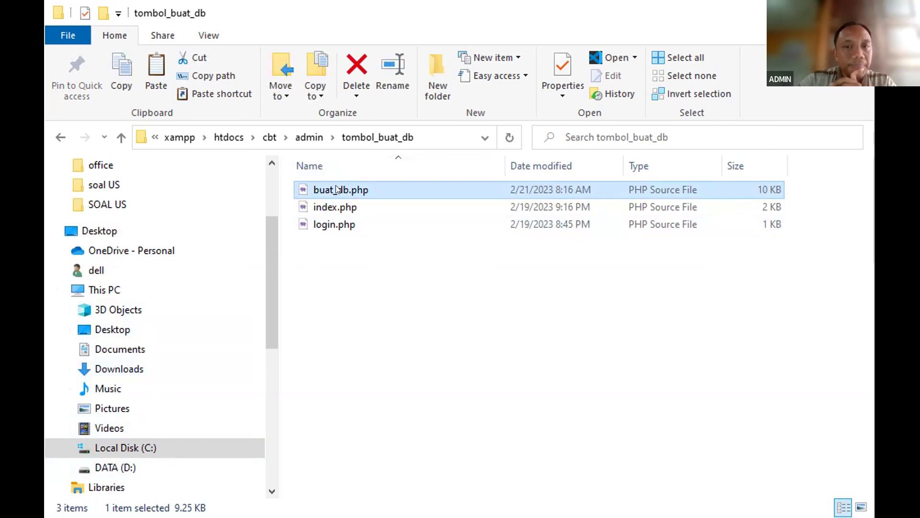
pyautogui.rightClick(337, 189)
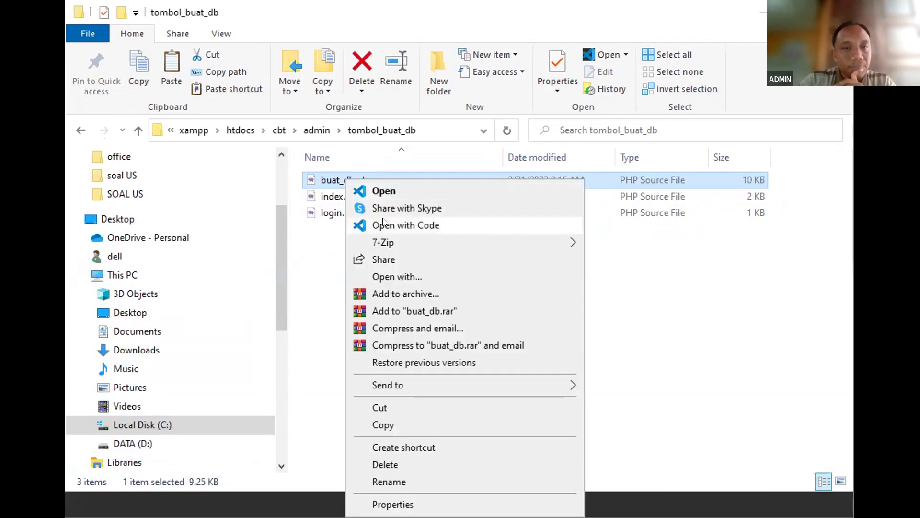
pyautogui.click(387, 223)
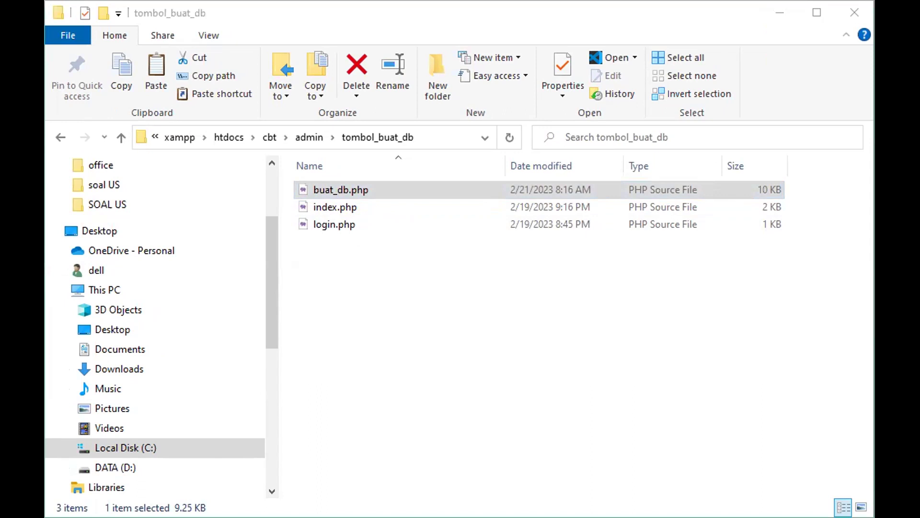
# Read down buat_db.php from the connection code to the data_peserta DROP TABLE query at line 55.
pyautogui.press('Return')
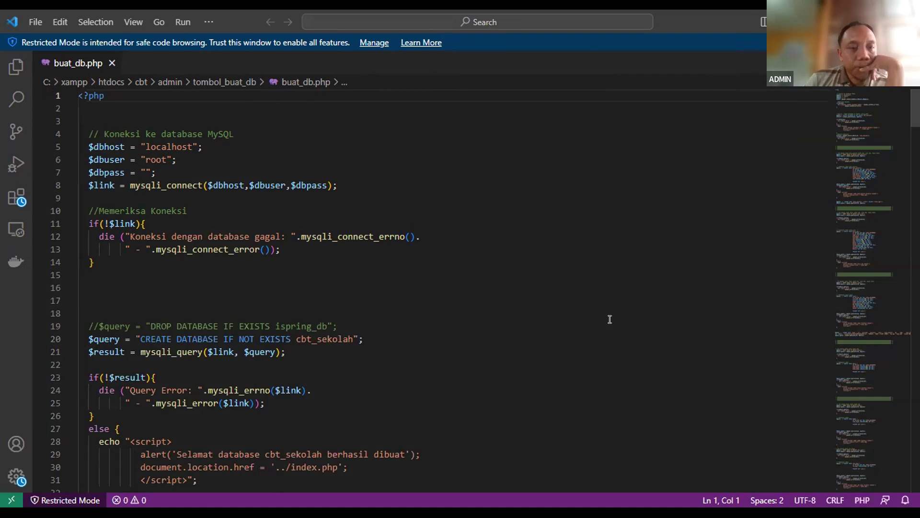
pyautogui.press('Down')
pyautogui.press('Down')
pyautogui.press('Down')
pyautogui.press('Down')
pyautogui.press('Down')
pyautogui.press('Down')
pyautogui.press('Down')
pyautogui.press('Down')
pyautogui.press('Down')
pyautogui.press('Down')
pyautogui.press('Down')
pyautogui.press('Down')
pyautogui.press('Down')
pyautogui.press('Down')
pyautogui.press('Down')
pyautogui.press('Down')
pyautogui.press('Down')
pyautogui.press('Down')
pyautogui.press('Down')
pyautogui.press('Down')
pyautogui.press('Down')
pyautogui.press('Down')
pyautogui.press('Down')
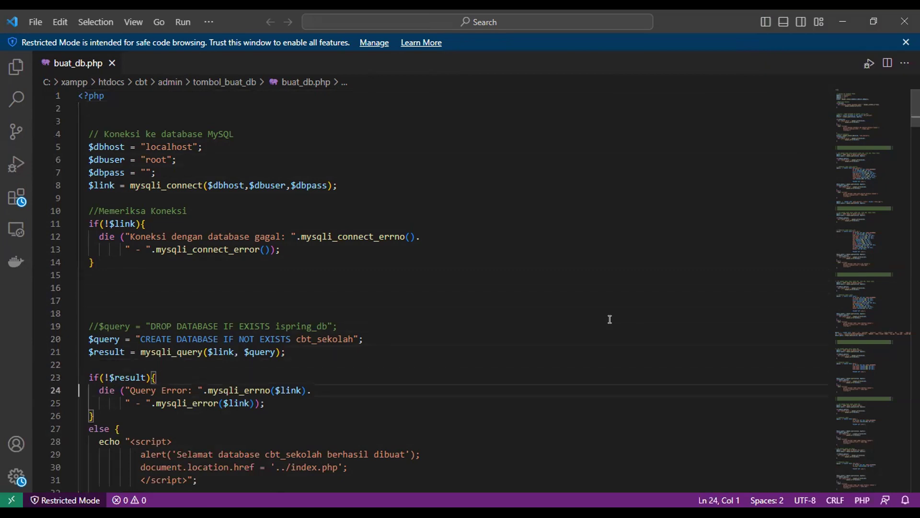
pyautogui.press('Down')
pyautogui.press('Down')
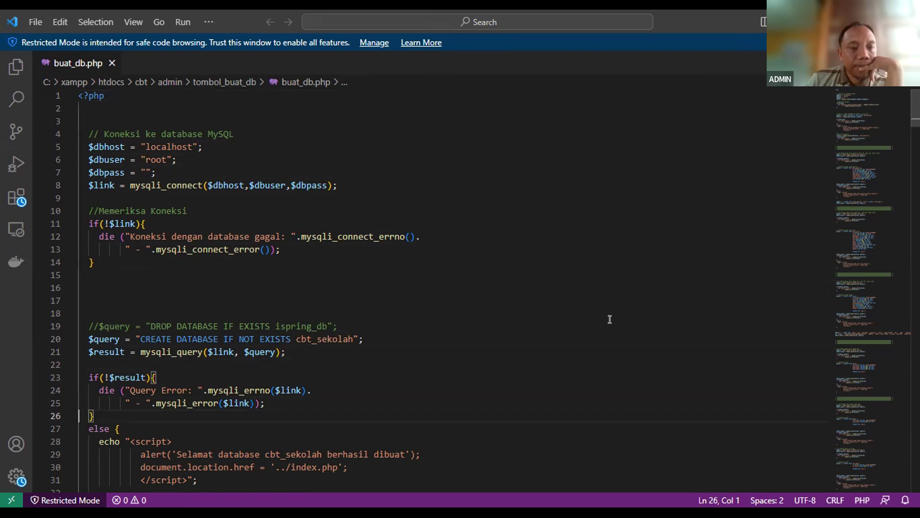
pyautogui.press('Down')
pyautogui.press('Down')
pyautogui.press('Down')
pyautogui.press('Down')
pyautogui.press('Down')
pyautogui.press('Down')
pyautogui.press('Down')
pyautogui.press('Down')
pyautogui.press('Down')
pyautogui.press('Down')
pyautogui.press('Down')
pyautogui.press('Down')
pyautogui.press('Down')
pyautogui.press('Down')
pyautogui.press('Down')
pyautogui.press('Down')
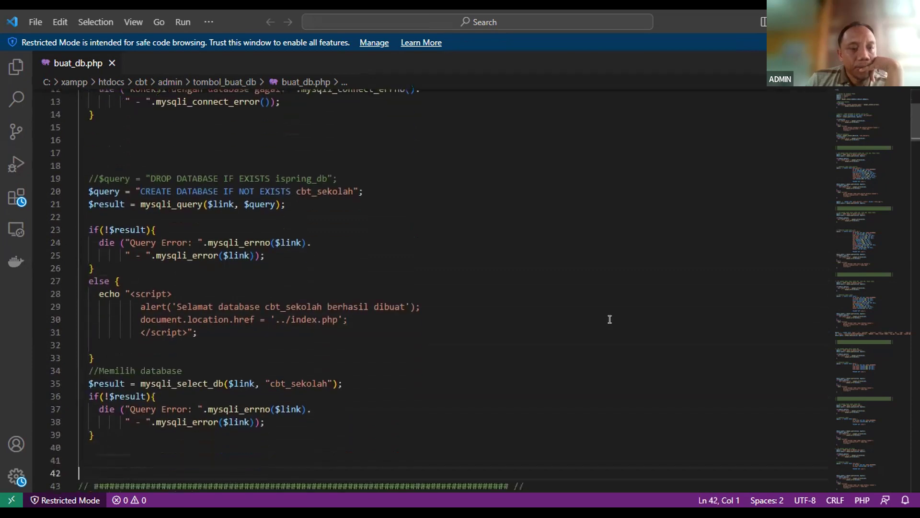
pyautogui.press('Down')
pyautogui.press('Down')
pyautogui.press('Down')
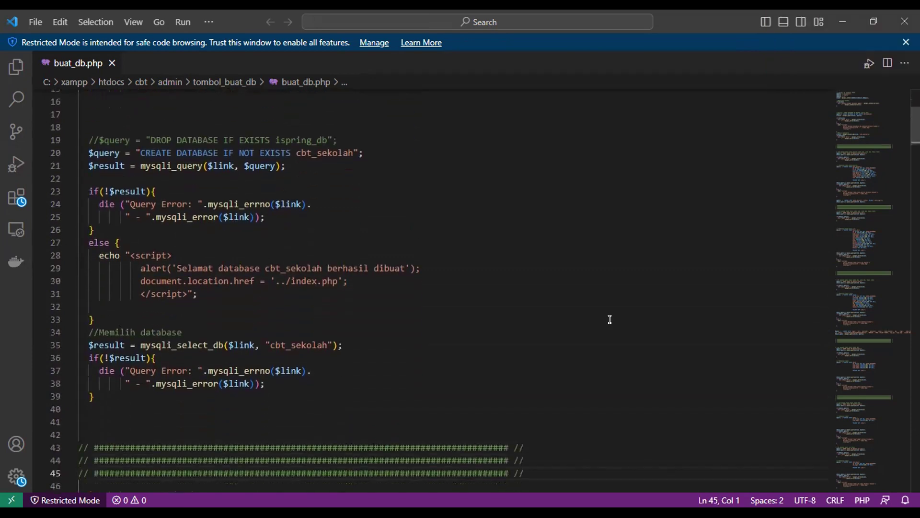
pyautogui.press('Down')
pyautogui.press('Down')
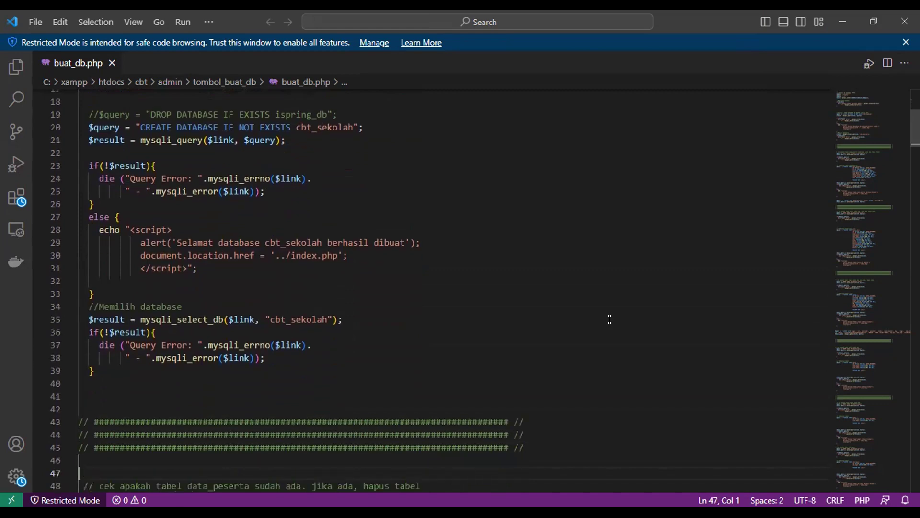
pyautogui.press('Down')
pyautogui.press('Down')
pyautogui.press('Down')
pyautogui.press('Down')
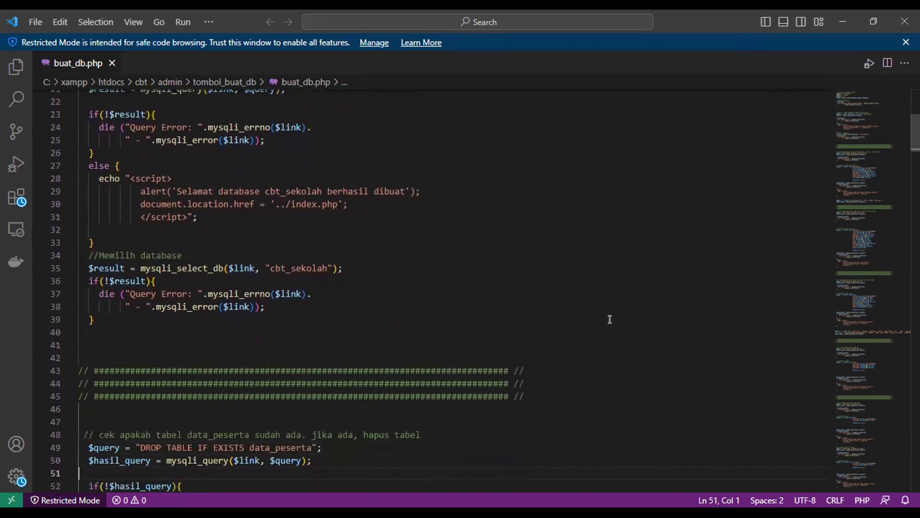
pyautogui.press('Down')
pyautogui.press('Down')
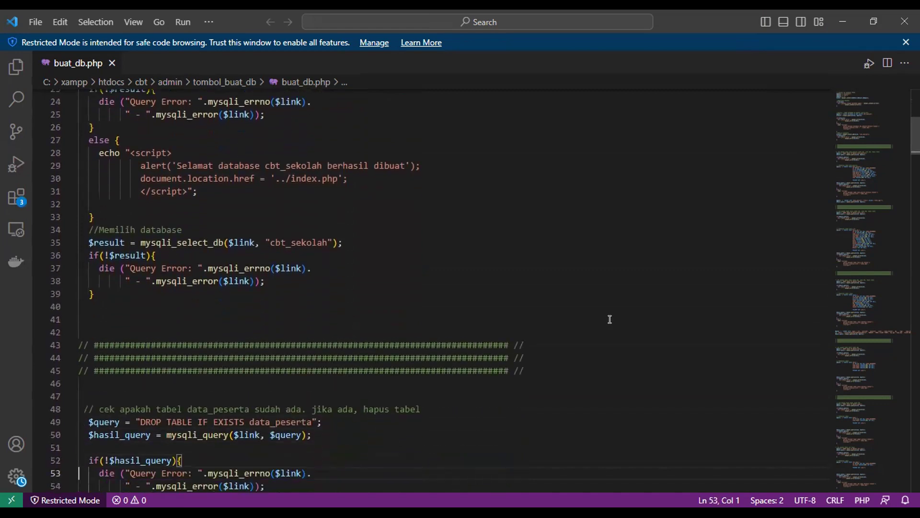
pyautogui.press('Down')
pyautogui.press('Down')
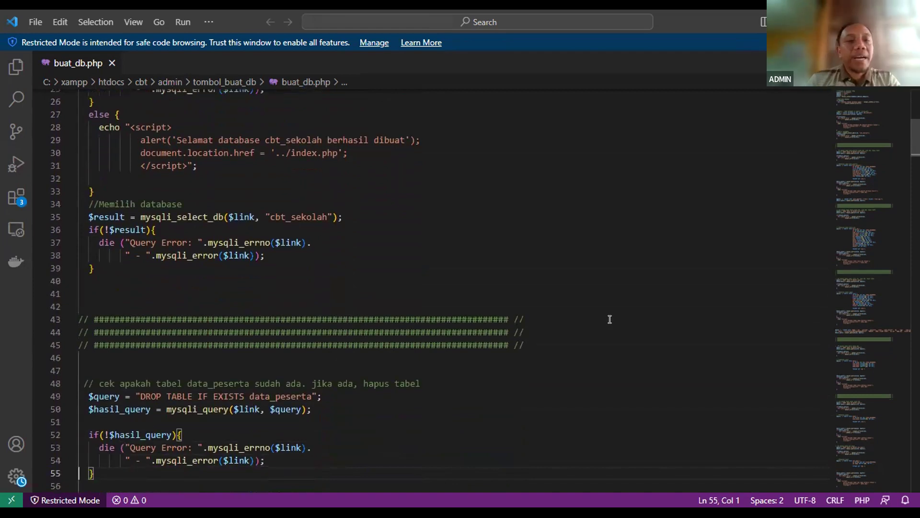
# Step back up through the database creation code from line 45 to line 17.
pyautogui.press('Up')
pyautogui.press('Up')
pyautogui.press('Up')
pyautogui.press('Up')
pyautogui.press('Up')
pyautogui.press('Up')
pyautogui.press('Up')
pyautogui.press('Up')
pyautogui.press('Up')
pyautogui.press('Up')
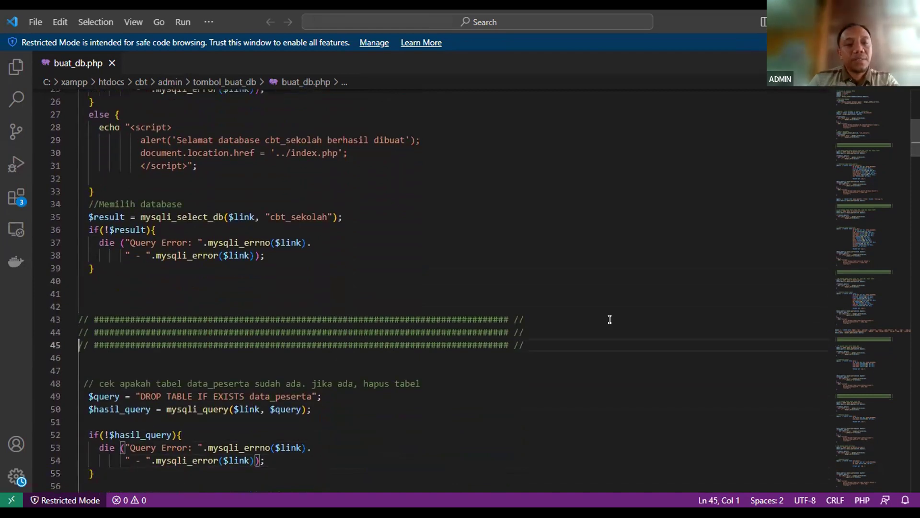
pyautogui.press('Up')
pyautogui.press('Up')
pyautogui.press('Up')
pyautogui.press('Up')
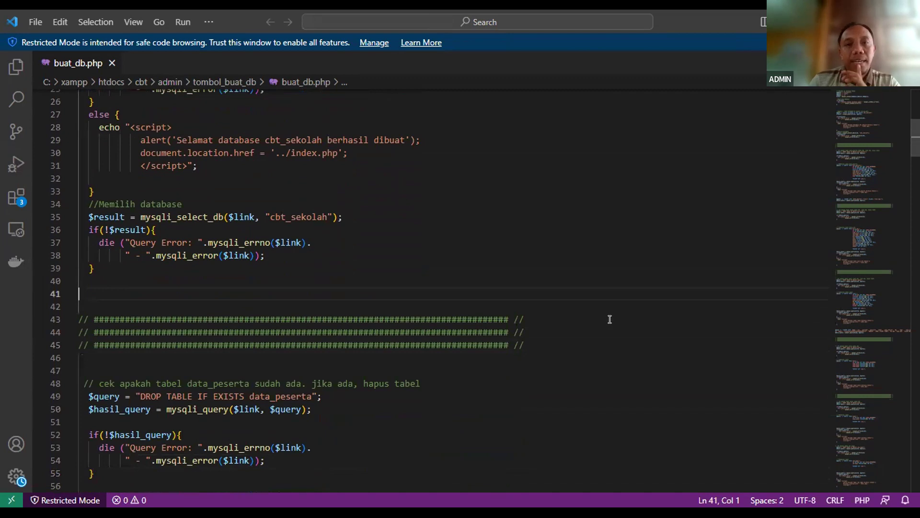
pyautogui.press('Up')
pyautogui.press('Up')
pyautogui.press('Up')
pyautogui.press('Up')
pyautogui.press('Up')
pyautogui.press('Up')
pyautogui.press('Up')
pyautogui.press('Up')
pyautogui.press('Up')
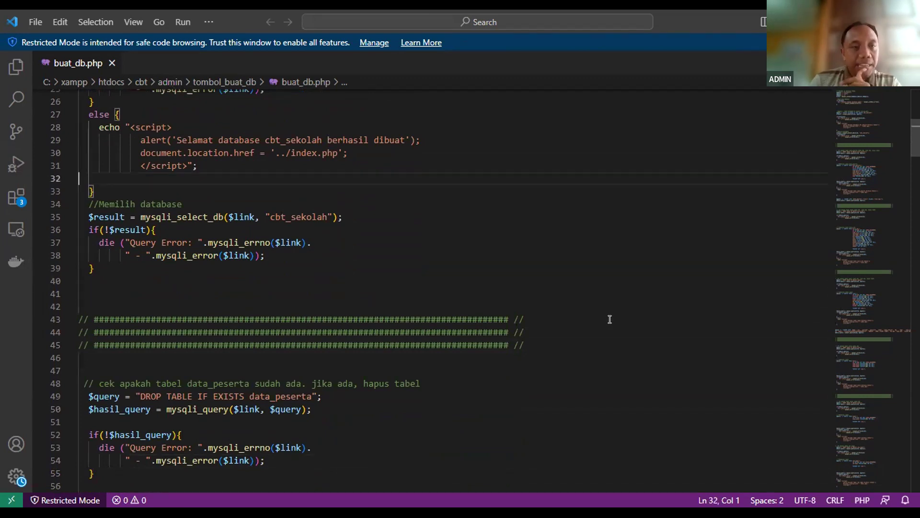
pyautogui.press('Up')
pyautogui.press('Up')
pyautogui.press('Up')
pyautogui.press('Up')
pyautogui.press('Up')
pyautogui.press('Up')
pyautogui.press('Up')
pyautogui.press('Up')
pyautogui.press('Up')
pyautogui.press('Up')
pyautogui.press('Up')
pyautogui.press('Up')
pyautogui.press('Up')
pyautogui.press('Up')
pyautogui.press('Up')
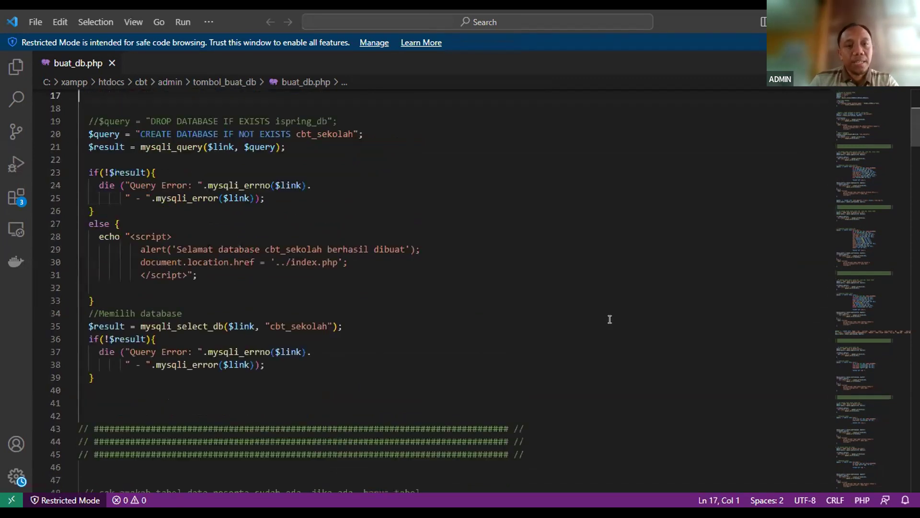
pyautogui.press('Up')
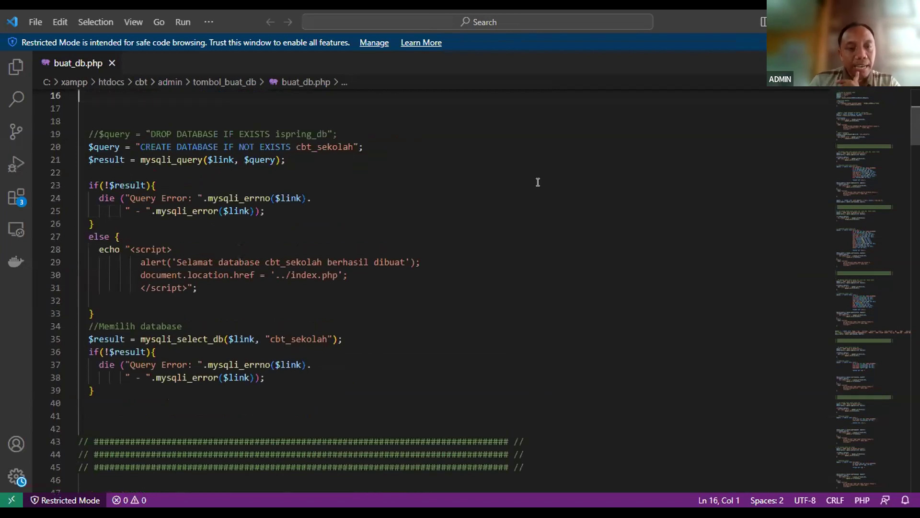
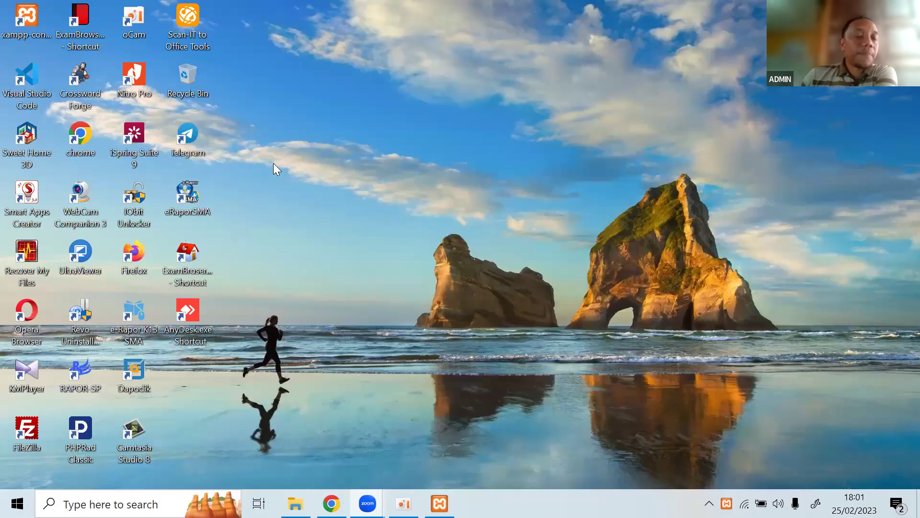
# Open the C:\xampp folder in File Explorer and select xampp-control.exe.
pyautogui.click(296, 221)
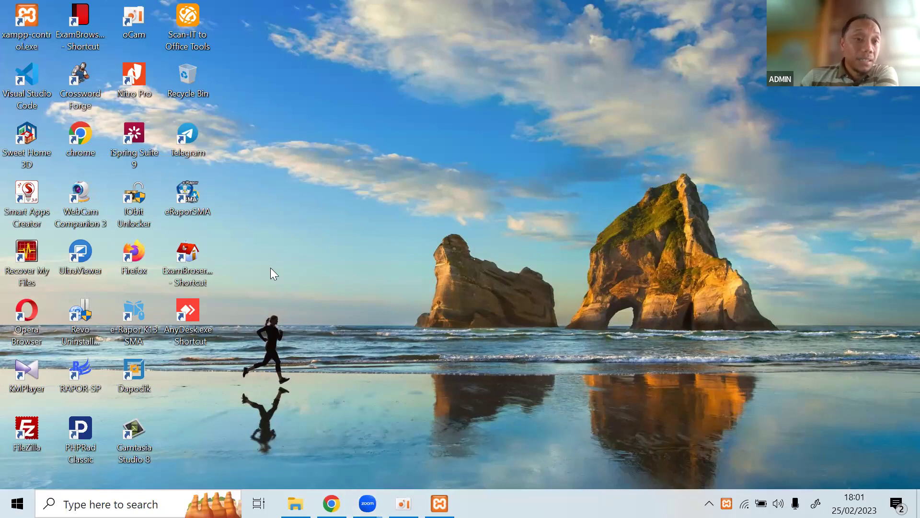
pyautogui.press('super+e')
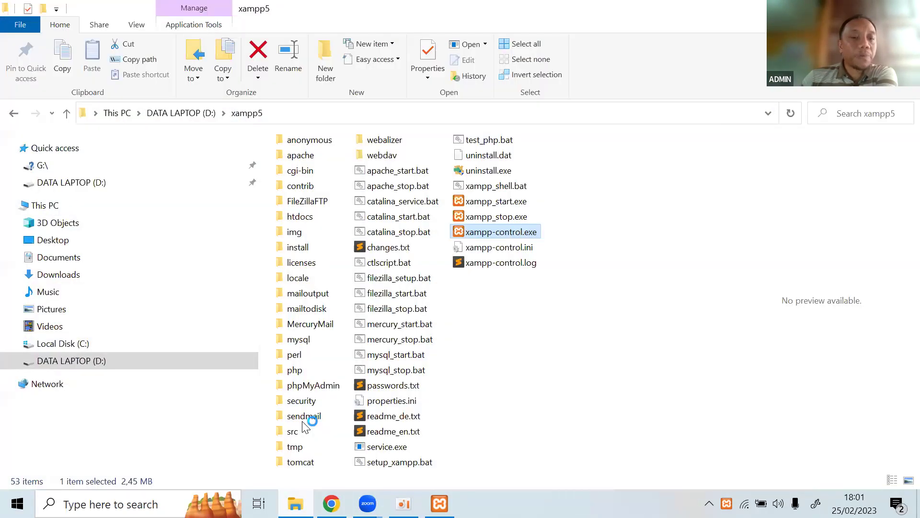
pyautogui.press('Up')
pyautogui.doubleClick(304, 417)
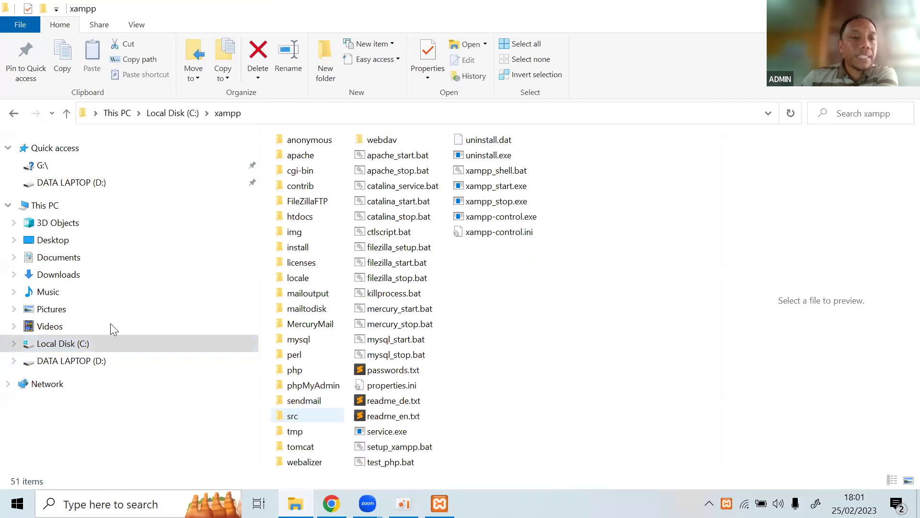
pyautogui.click(93, 342)
pyautogui.click(83, 343)
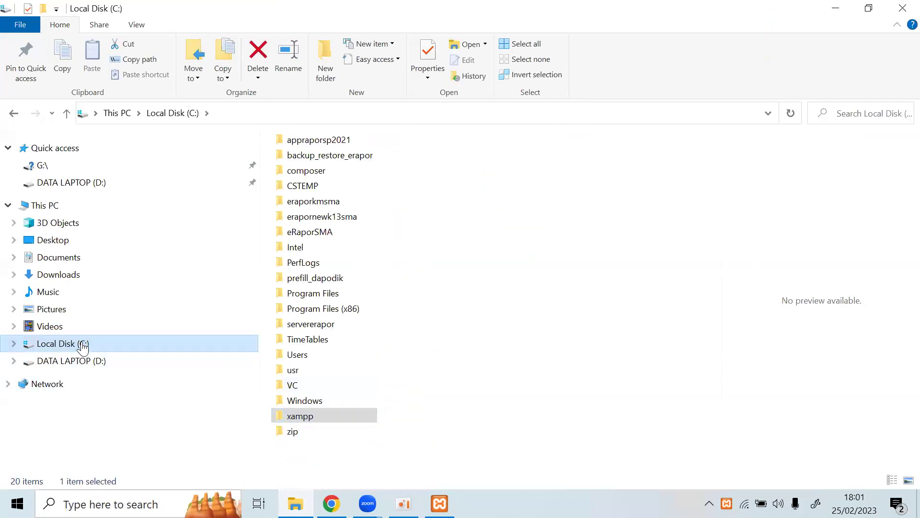
pyautogui.click(308, 418)
pyautogui.doubleClick(308, 418)
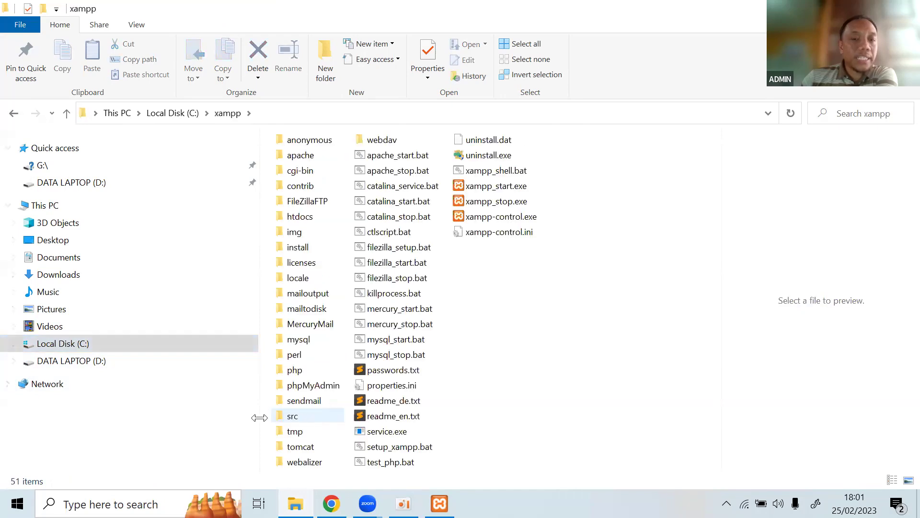
pyautogui.click(53, 344)
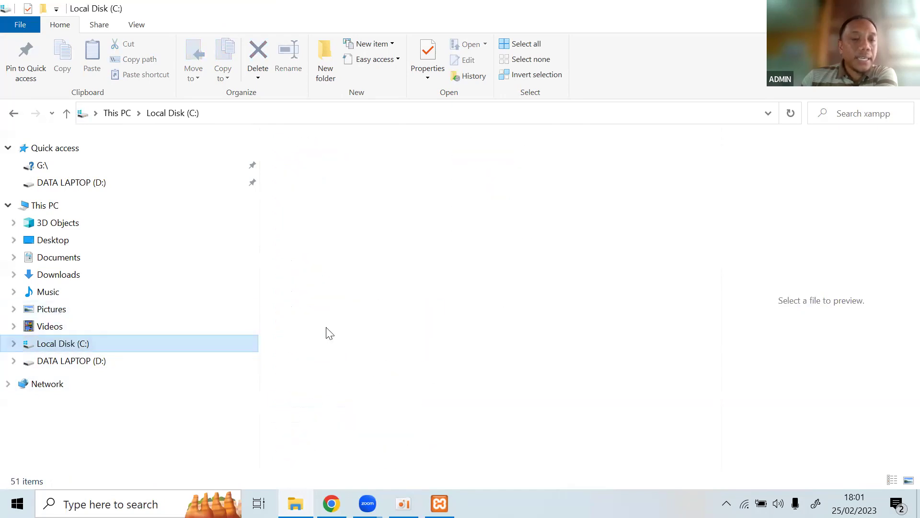
pyautogui.click(306, 417)
pyautogui.doubleClick(306, 418)
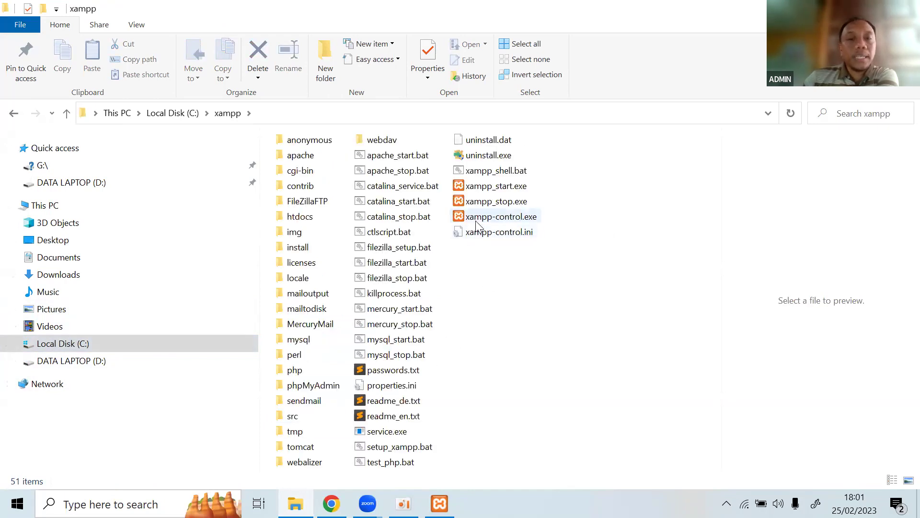
pyautogui.click(476, 222)
# Send xampp-control.exe to the desktop as a shortcut and place it in an empty spot.
pyautogui.rightClick(477, 223)
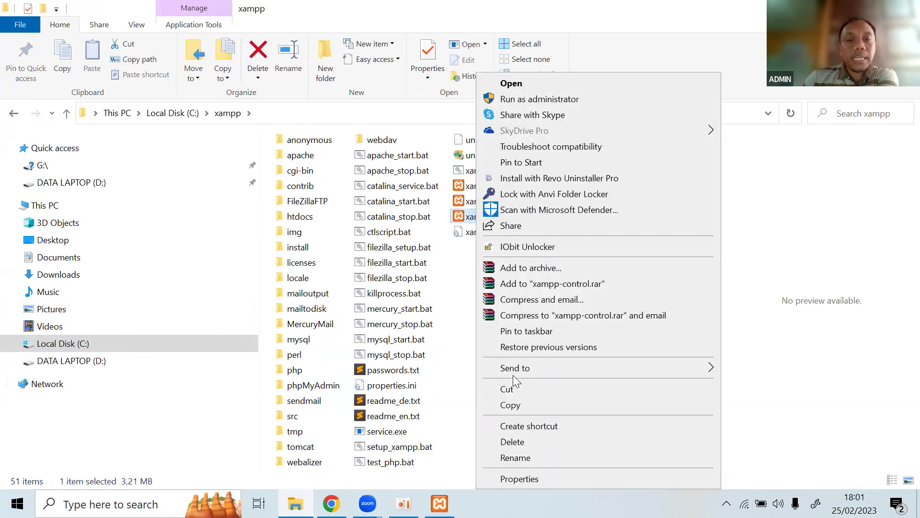
pyautogui.moveTo(514, 373)
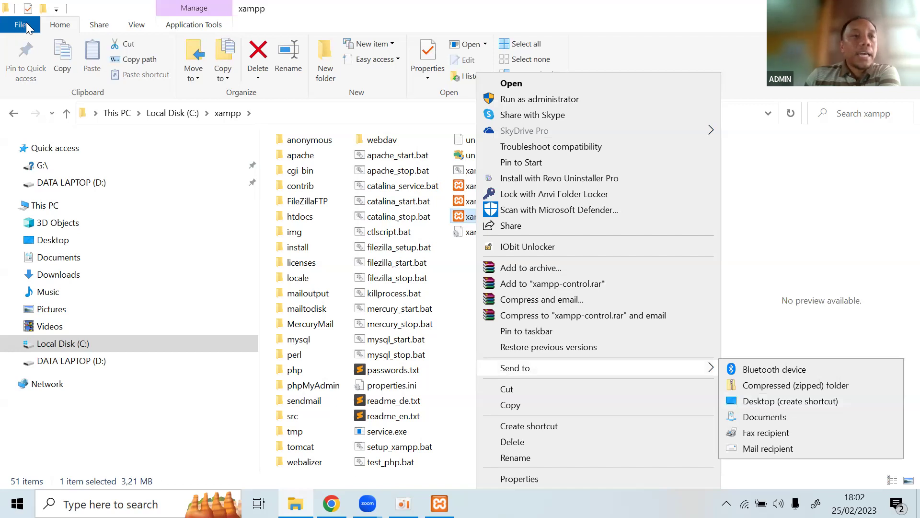
pyautogui.press('super+d')
pyautogui.moveTo(19, 19); pyautogui.dragTo(495, 113)
pyautogui.click(437, 205)
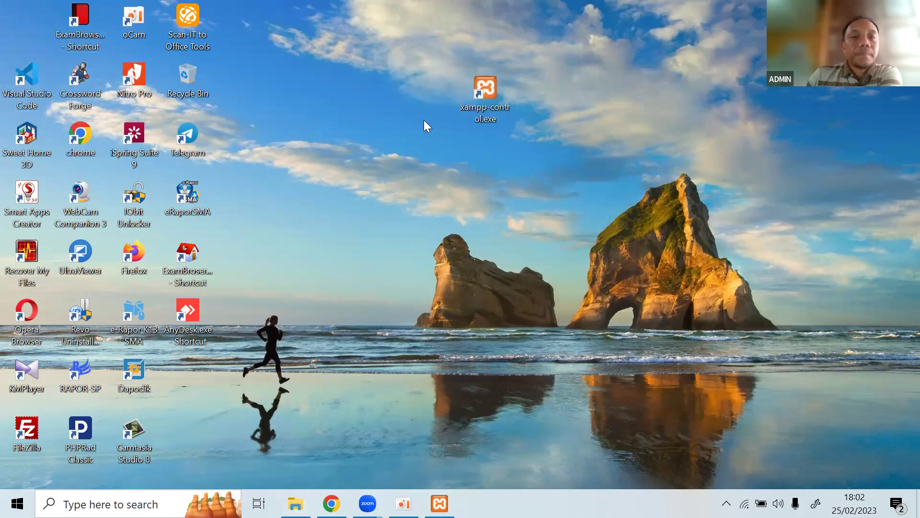
# Sort the desktop icons by name and refresh the desktop.
pyautogui.rightClick(383, 86)
pyautogui.click(575, 113)
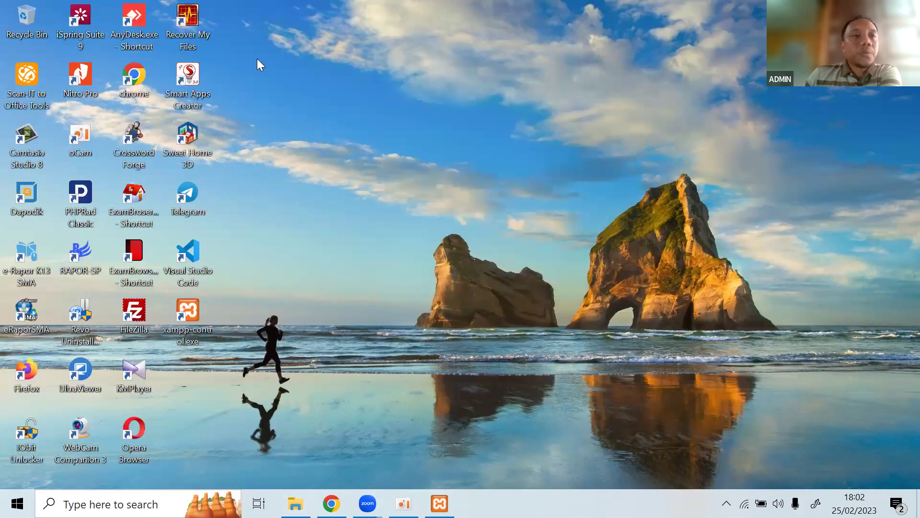
pyautogui.rightClick(296, 68)
pyautogui.click(343, 113)
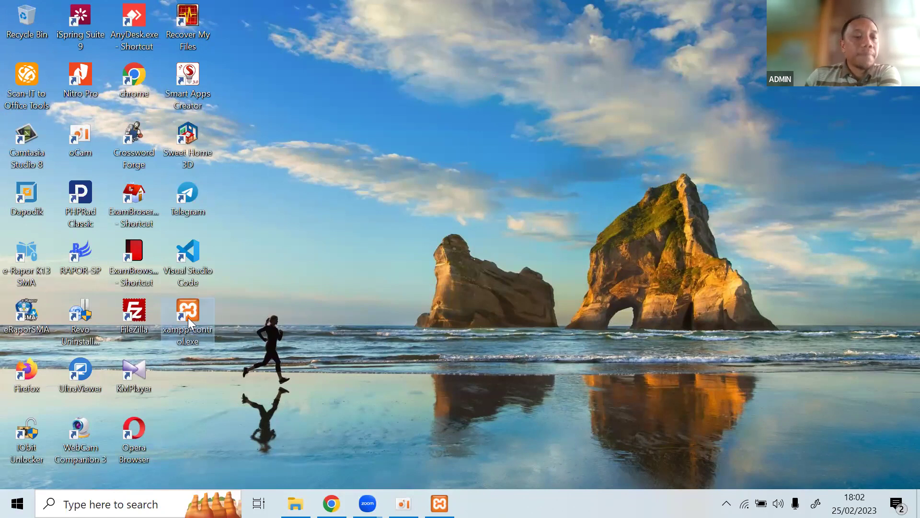
# Run xampp-control.exe from D:\xampp5 to bring up XAMPP Control Panel v3.2.1.
pyautogui.click(295, 503)
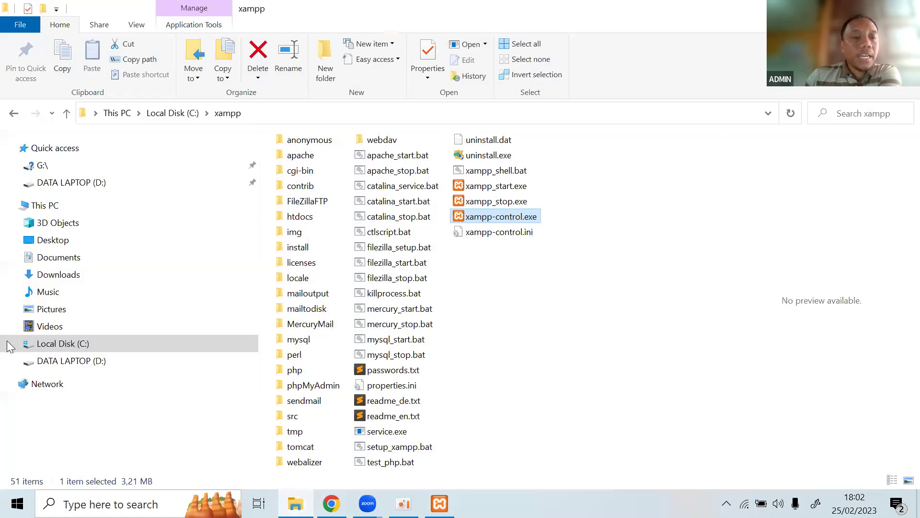
pyautogui.click(71, 360)
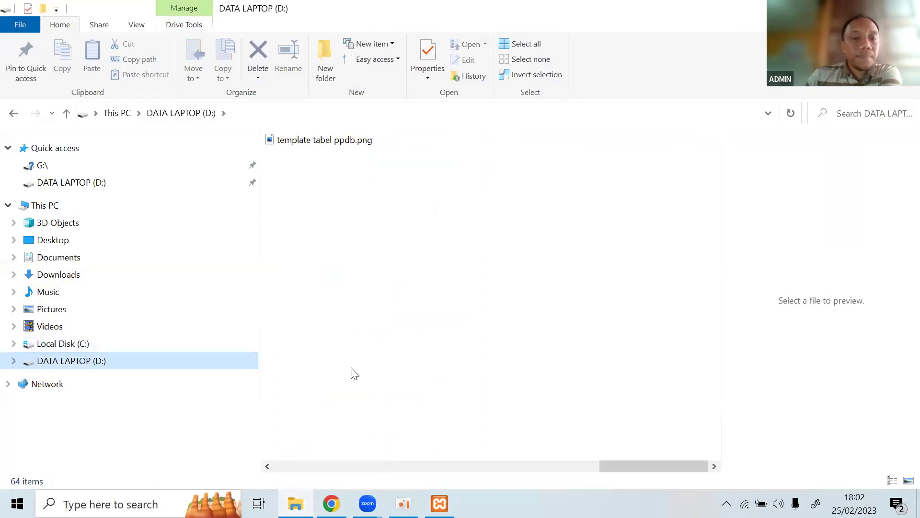
pyautogui.hscroll(-3, 349, 372)
pyautogui.doubleClick(312, 357)
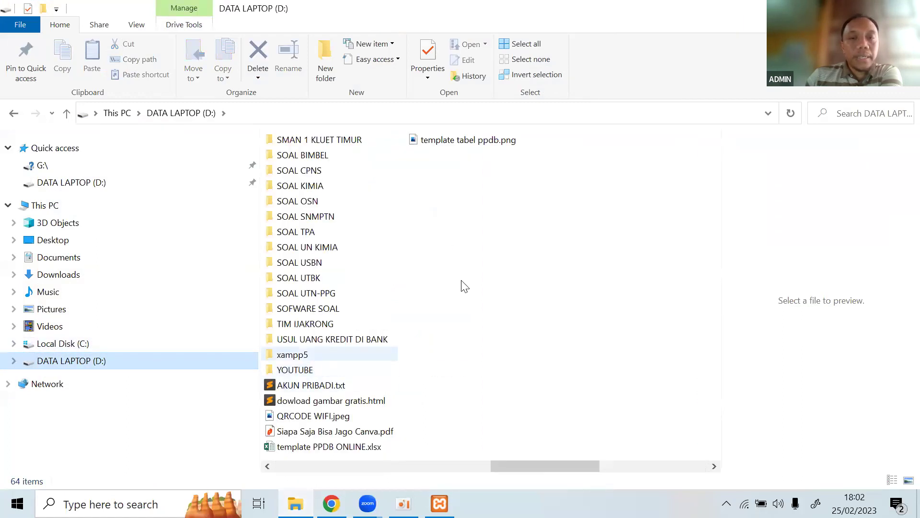
pyautogui.doubleClick(480, 232)
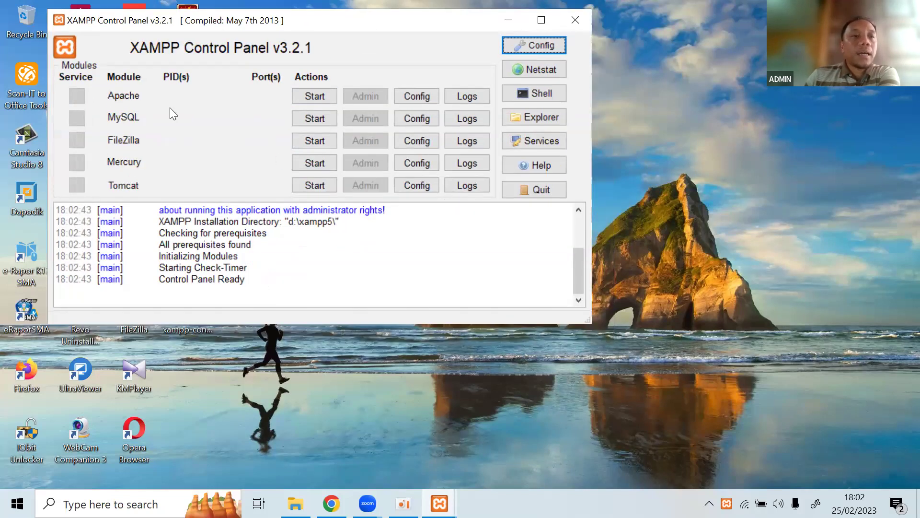
# Start the Apache and MySQL modules, stop them both again, and minimize the panel.
pyautogui.click(320, 95)
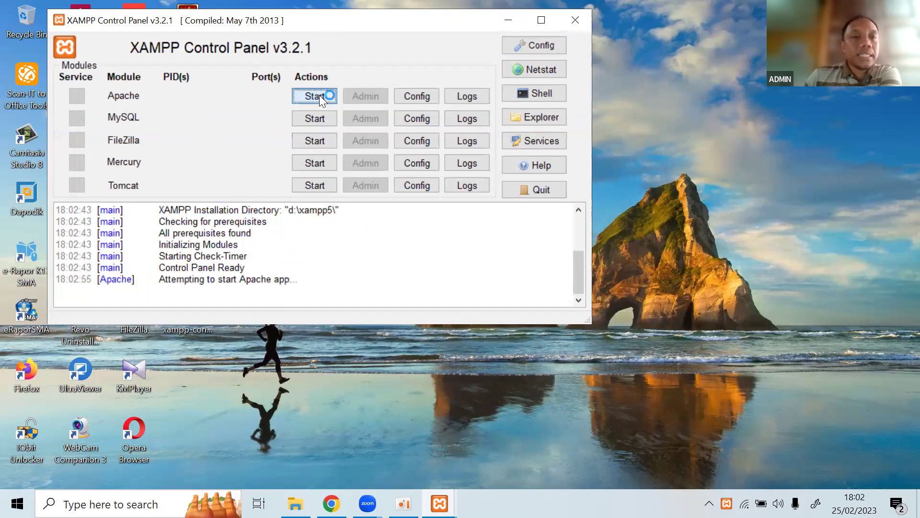
pyautogui.click(309, 117)
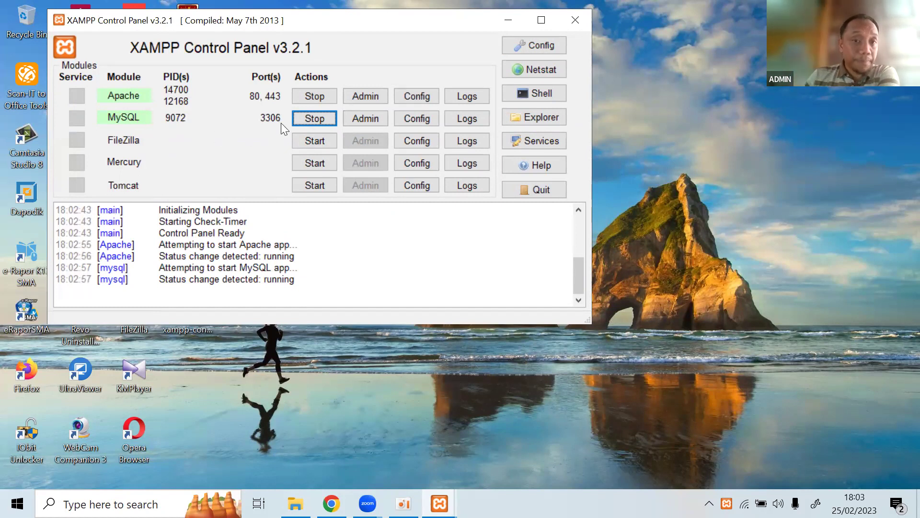
pyautogui.click(310, 99)
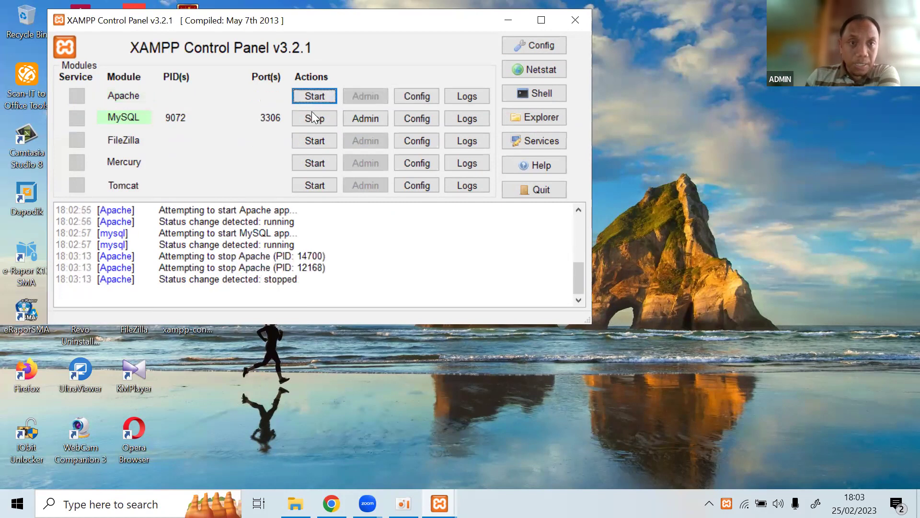
pyautogui.click(312, 115)
pyautogui.click(509, 20)
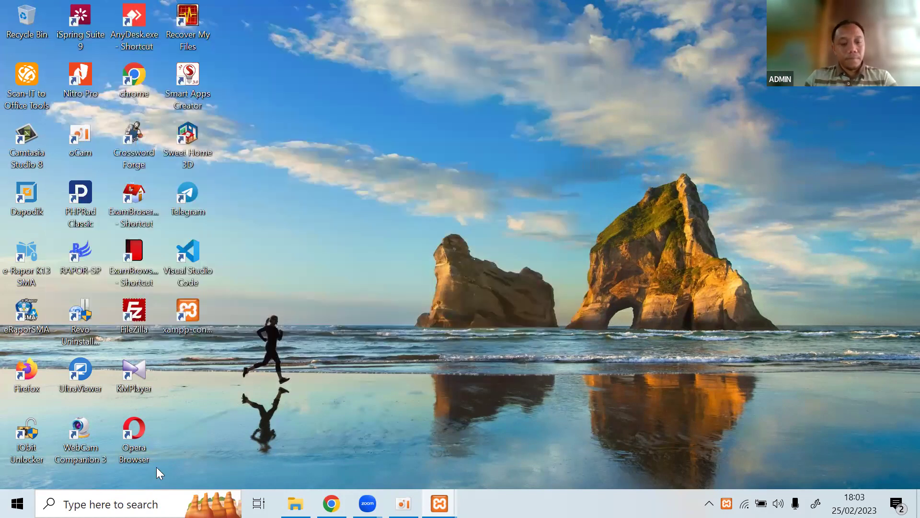
pyautogui.press('super')
pyautogui.write('serv')
pyautogui.press('Escape')
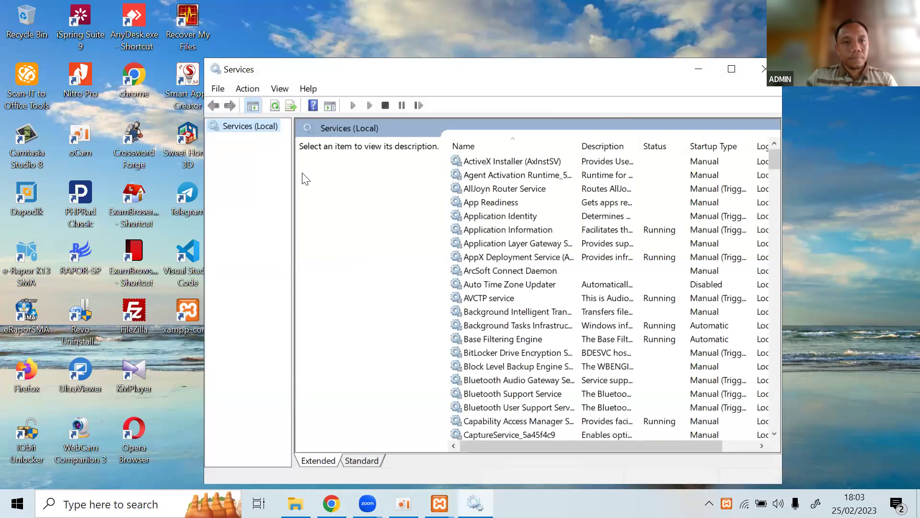
pyautogui.click(566, 216)
pyautogui.press('d')
pyautogui.press('d')
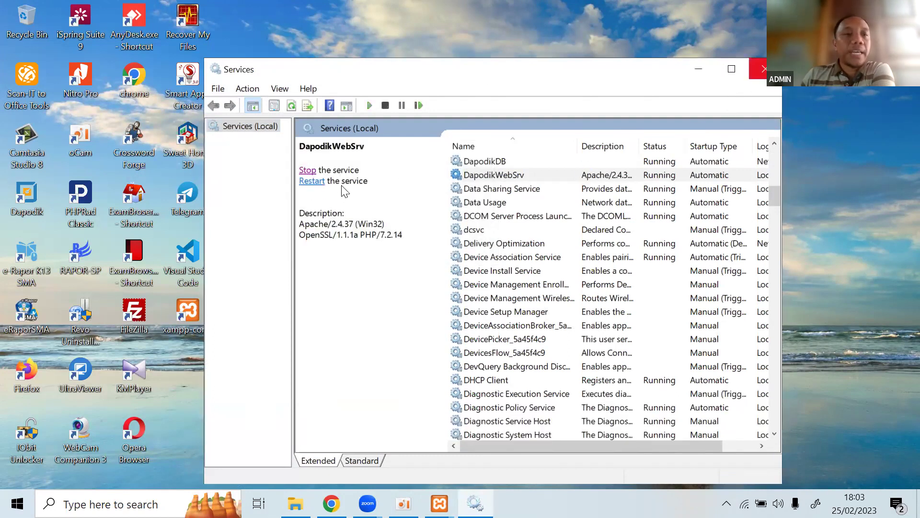
pyautogui.hotkey('alt', 'F4')
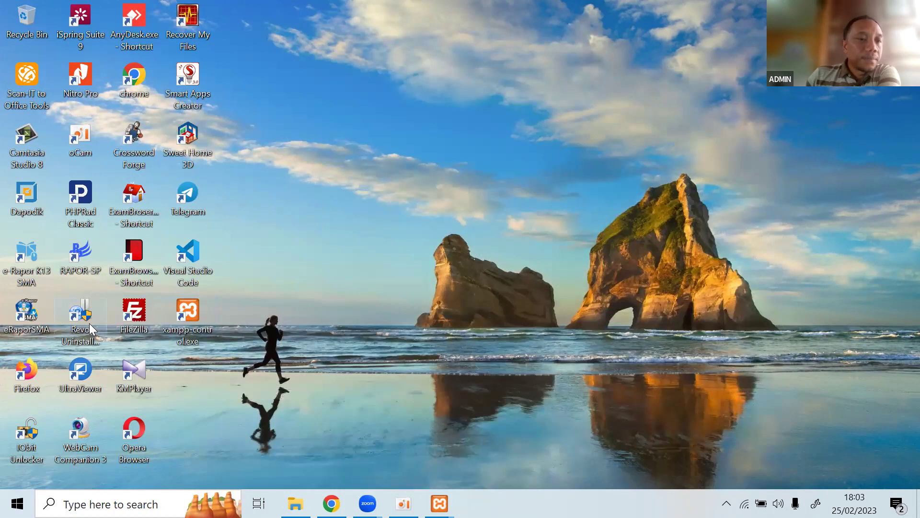
pyautogui.doubleClick(33, 208)
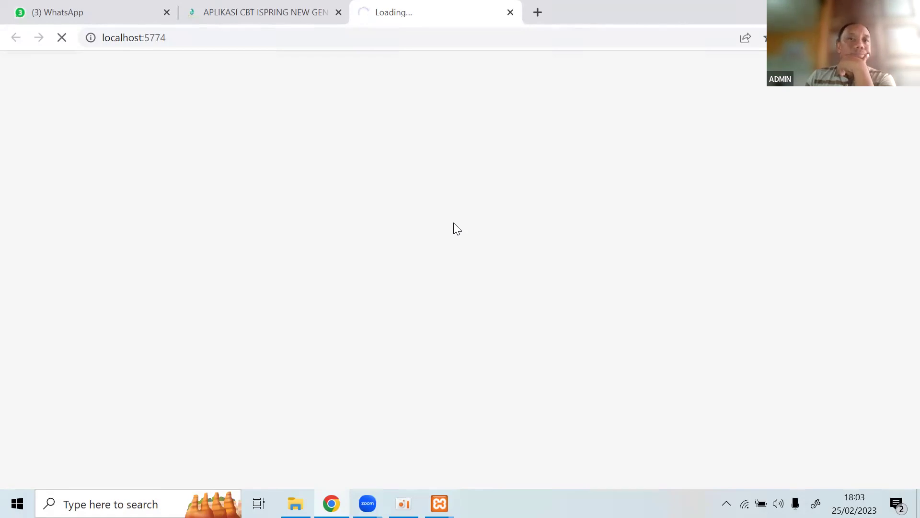
pyautogui.click(344, 20)
pyautogui.click(389, 14)
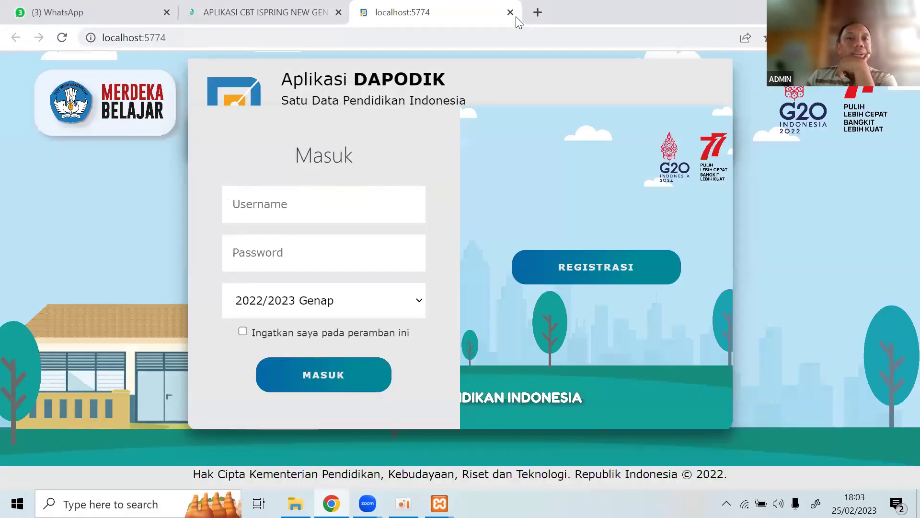
pyautogui.click(511, 13)
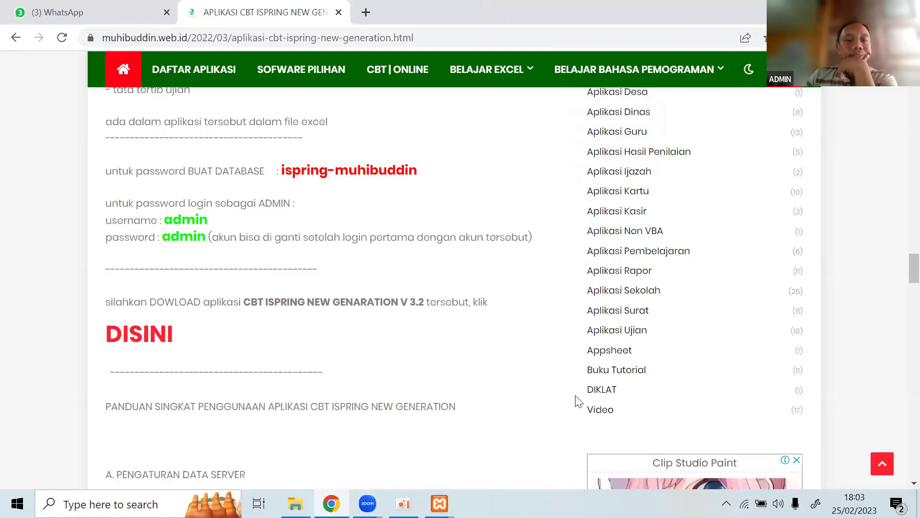
pyautogui.press('super+d')
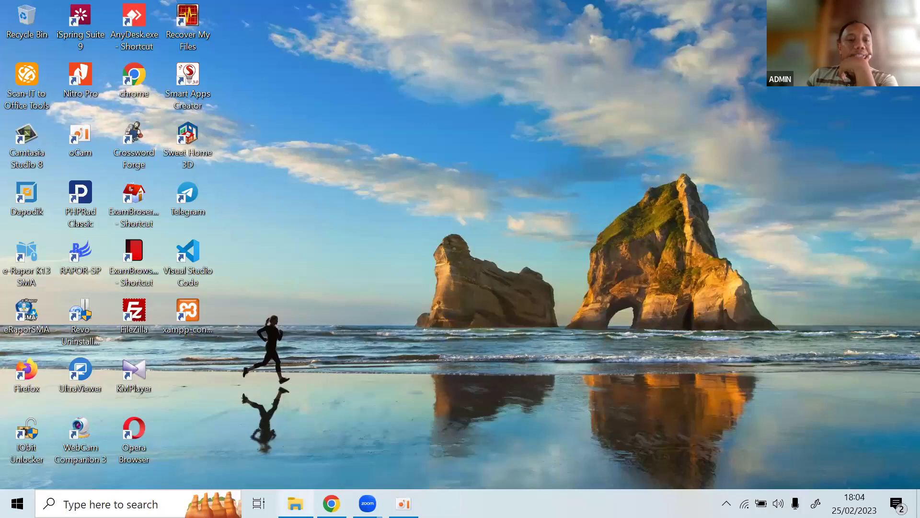
pyautogui.click(726, 504)
pyautogui.rightClick(684, 474)
pyautogui.click(698, 468)
pyautogui.rightClick(686, 476)
pyautogui.click(699, 469)
pyautogui.rightClick(683, 477)
pyautogui.click(716, 469)
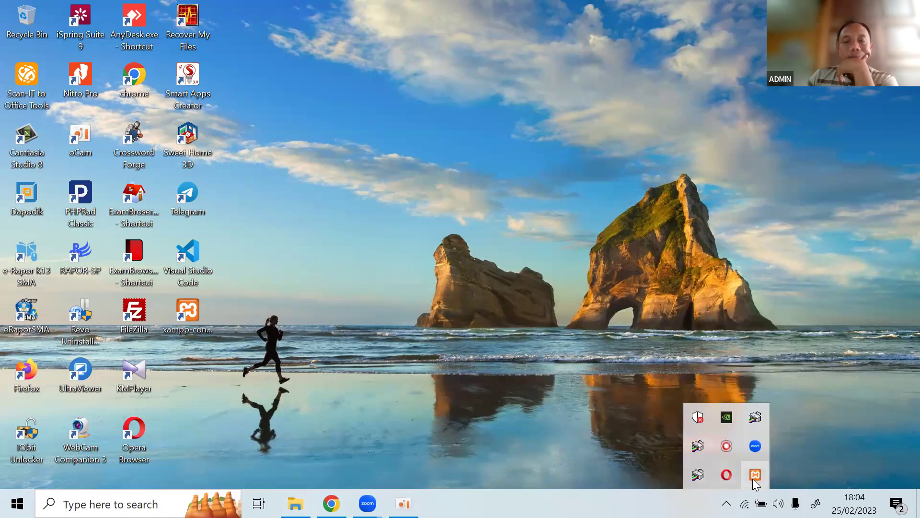
pyautogui.rightClick(754, 479)
pyautogui.click(762, 468)
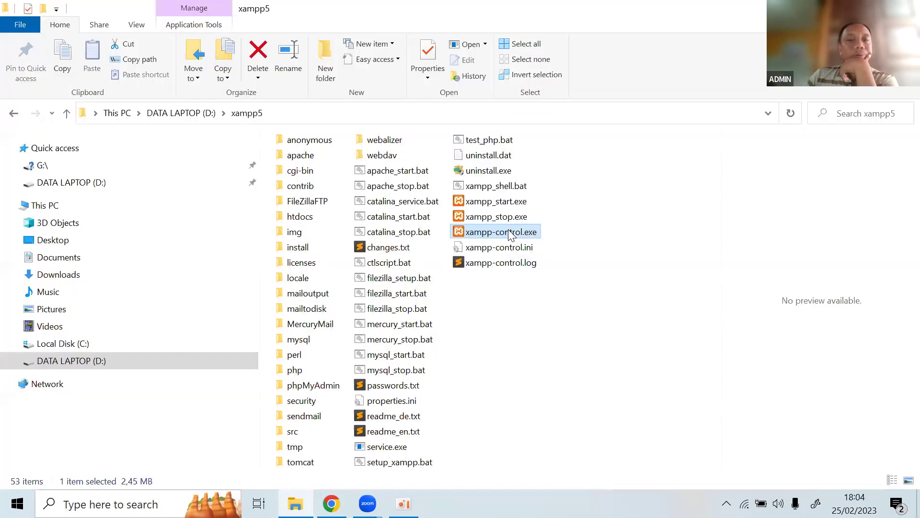
pyautogui.doubleClick(511, 235)
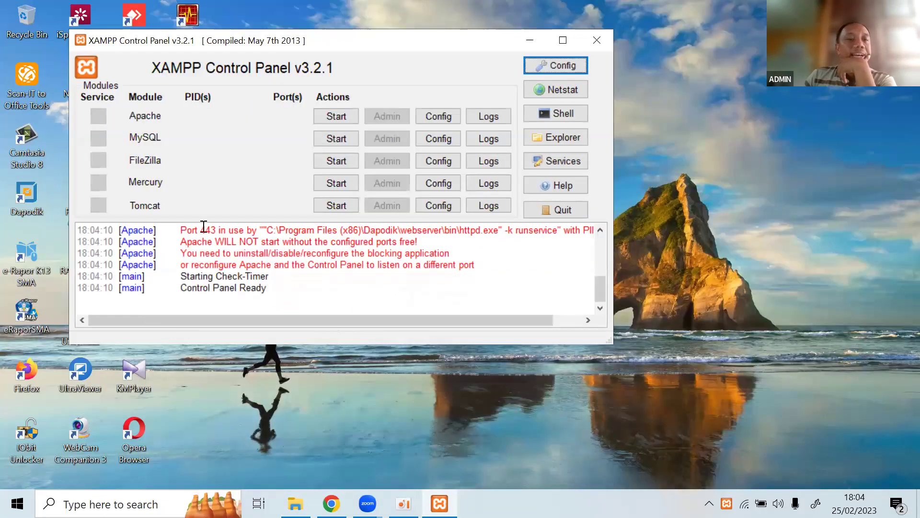
pyautogui.moveTo(211, 227); pyautogui.dragTo(201, 228)
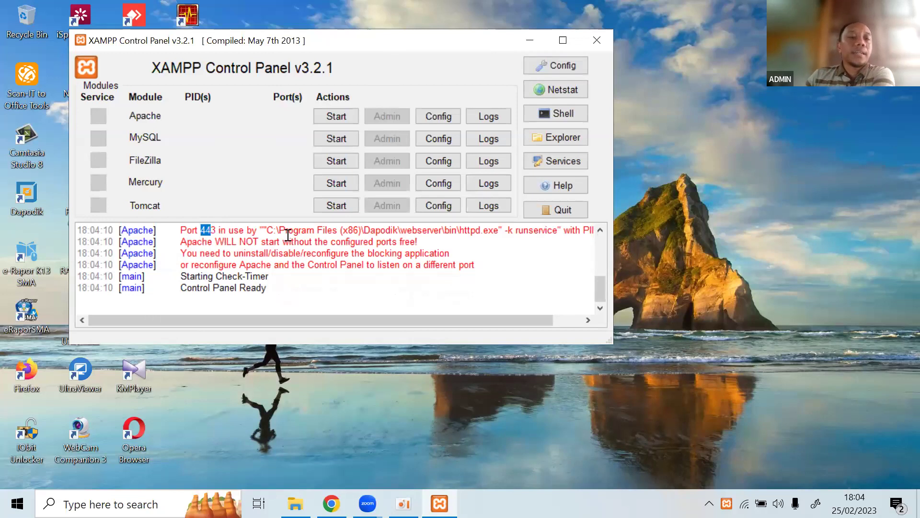
pyautogui.moveTo(365, 231); pyautogui.dragTo(391, 231)
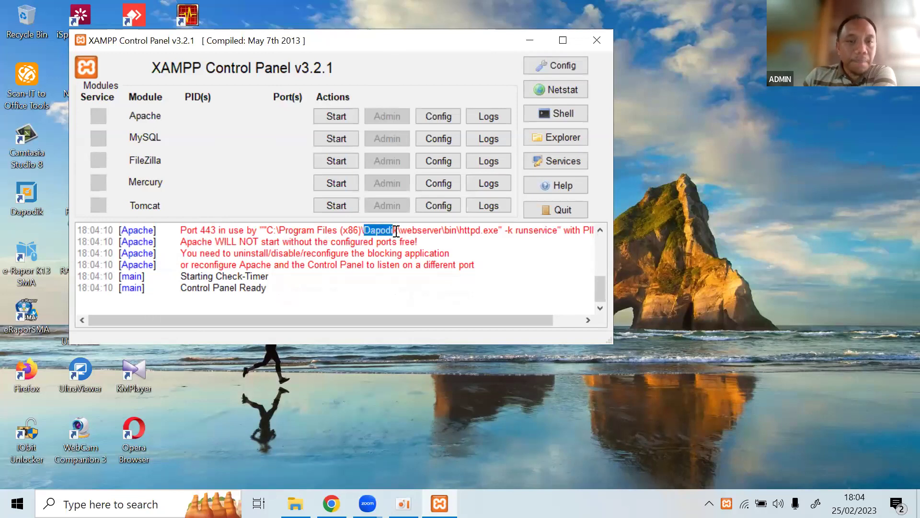
pyautogui.click(413, 259)
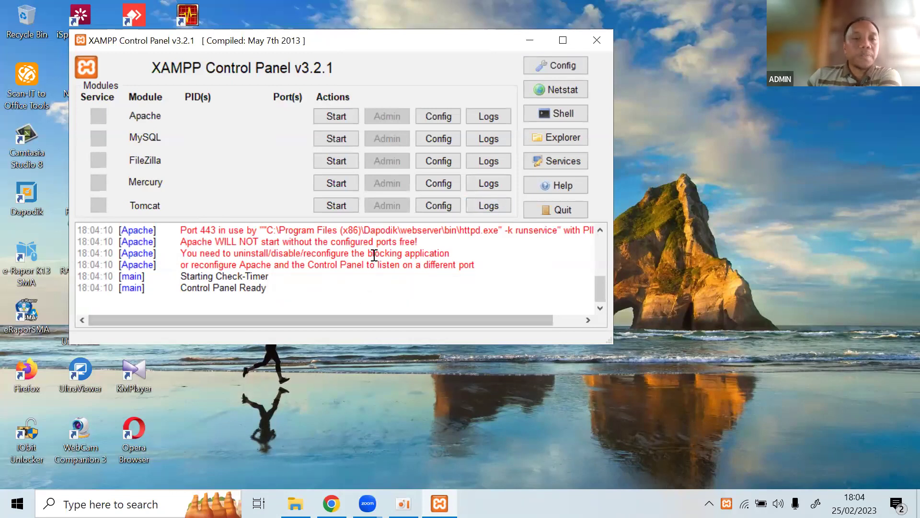
pyautogui.doubleClick(381, 231)
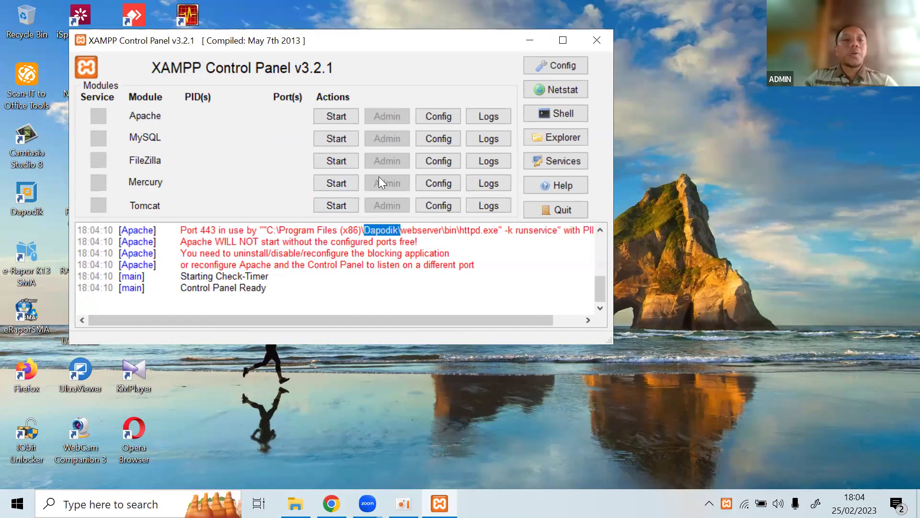
pyautogui.moveTo(438, 41); pyautogui.dragTo(528, 40)
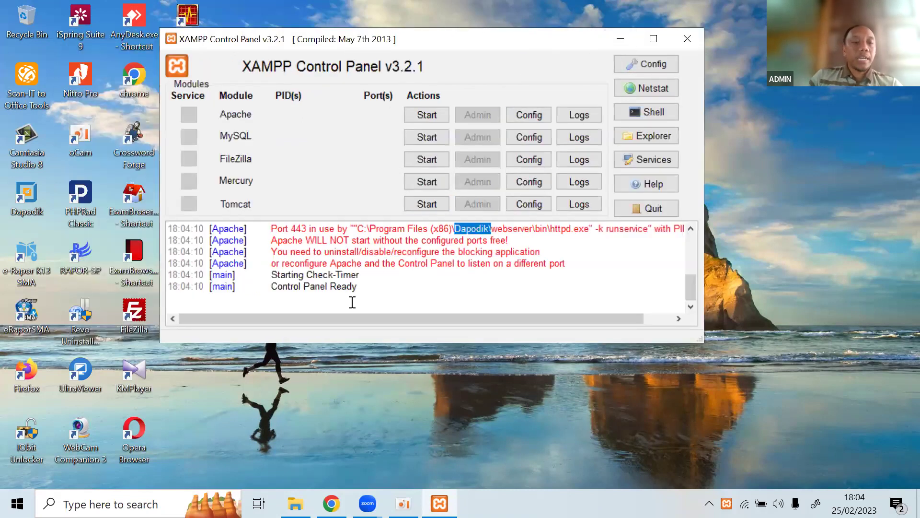
# Open the Services console via a 'serv' search and stop the DapodikWebSrv service.
pyautogui.press('super')
pyautogui.write('serv')
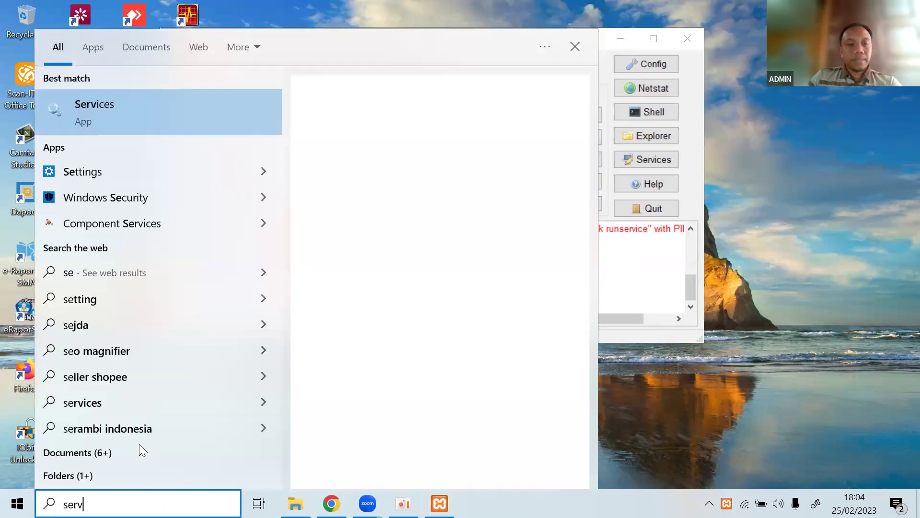
pyautogui.click(100, 104)
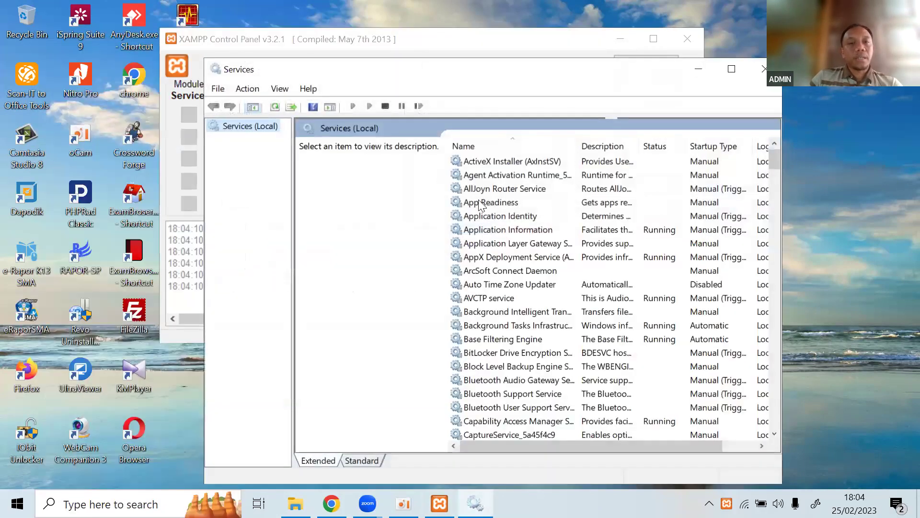
pyautogui.click(486, 192)
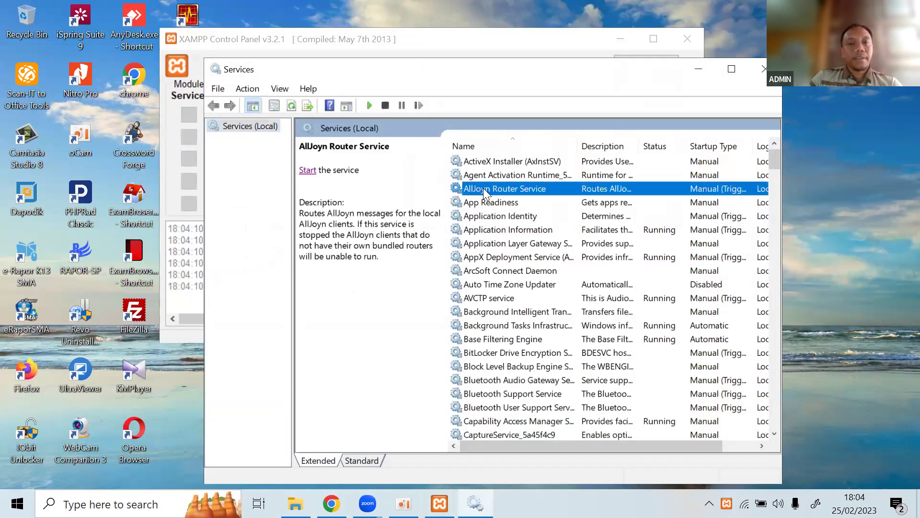
pyautogui.press('d')
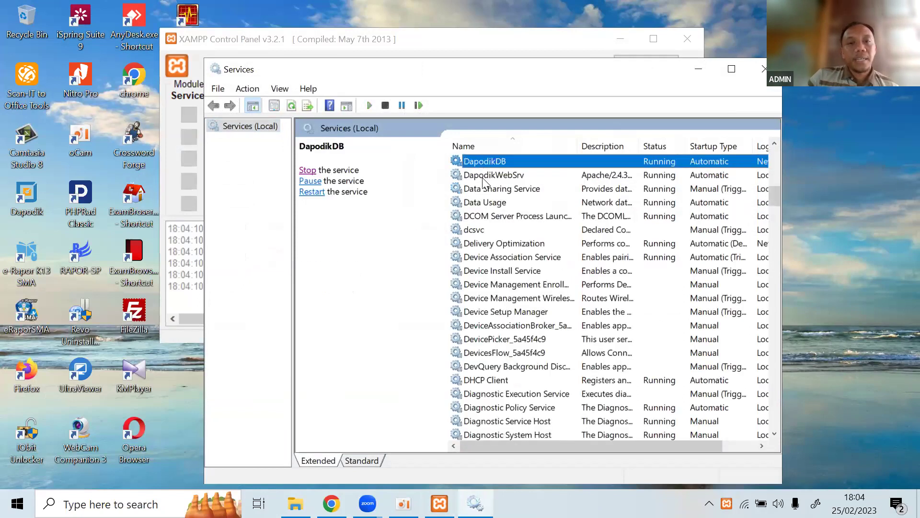
pyautogui.press('Down')
pyautogui.click(307, 171)
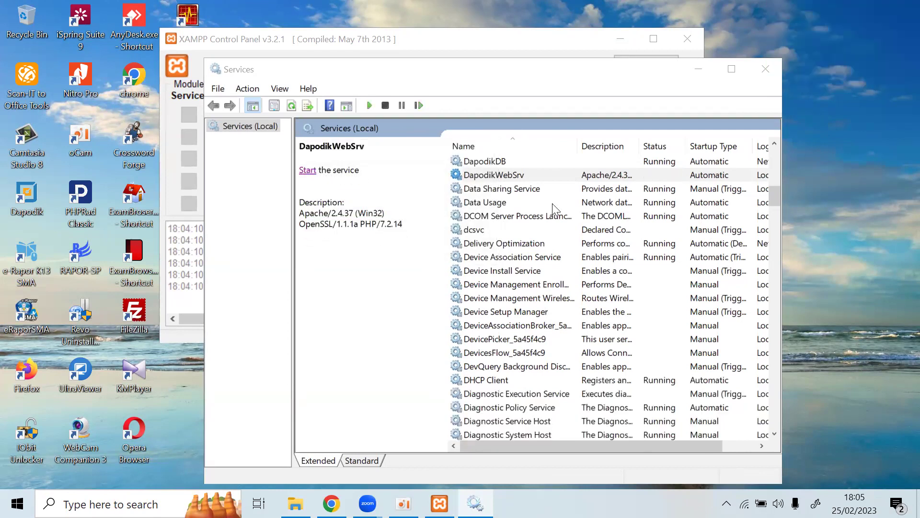
# Minimise Services and bring the xampp5 folder window back up.
pyautogui.click(699, 75)
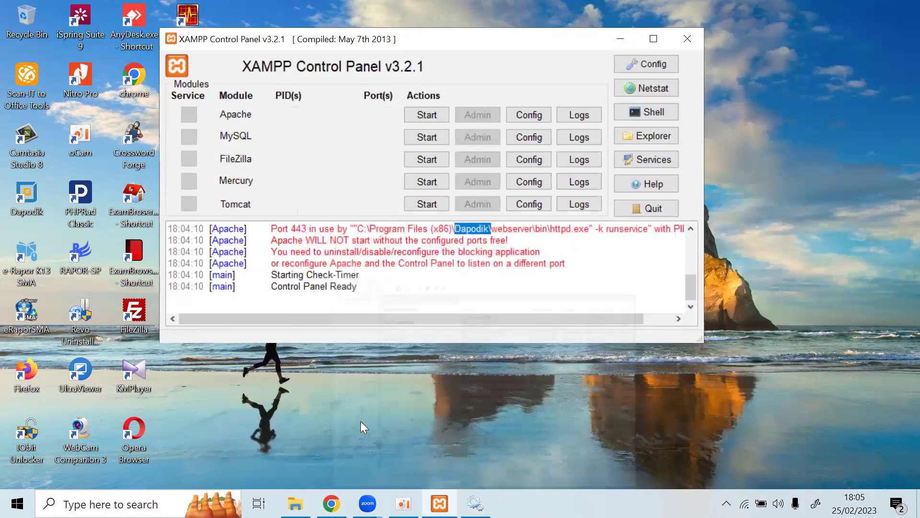
pyautogui.moveTo(295, 503)
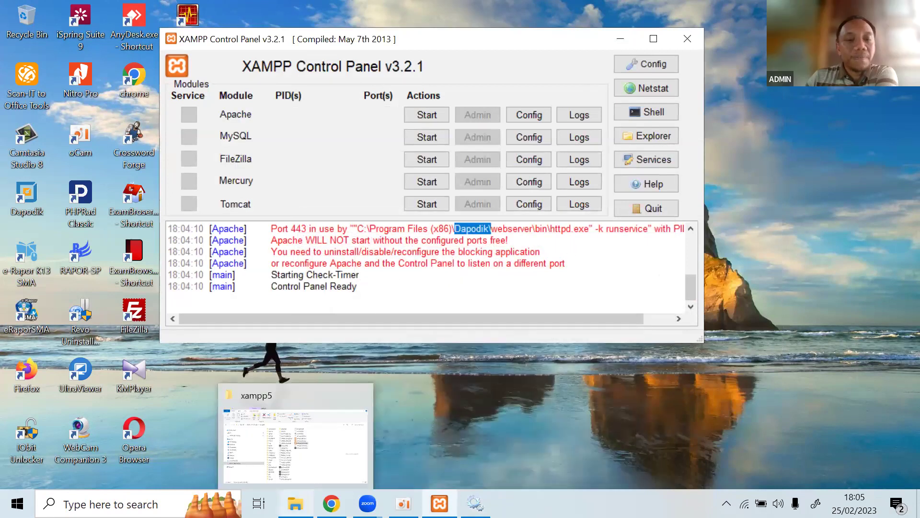
pyautogui.click(259, 422)
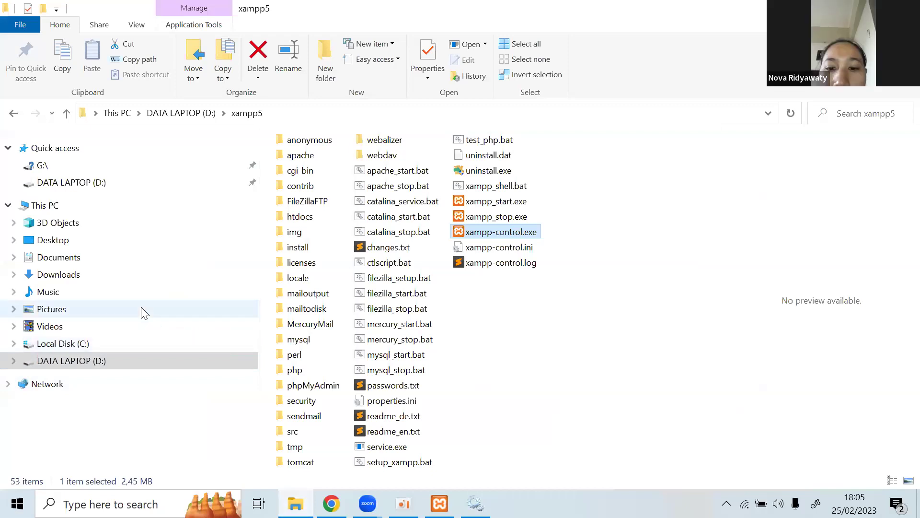
# Look over cbt_sekolah.sql, cbt V 3.2.rar and the XAMPP installer in Downloads.
pyautogui.click(73, 280)
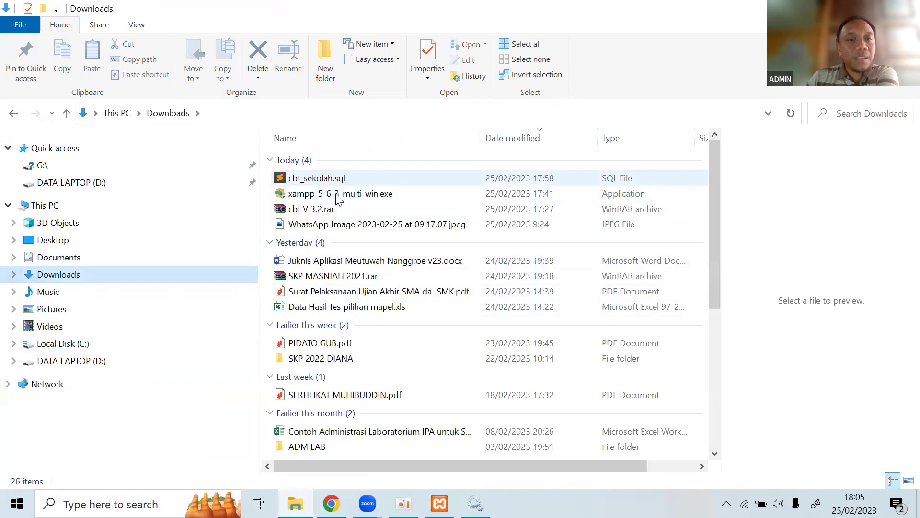
pyautogui.click(331, 181)
pyautogui.click(330, 207)
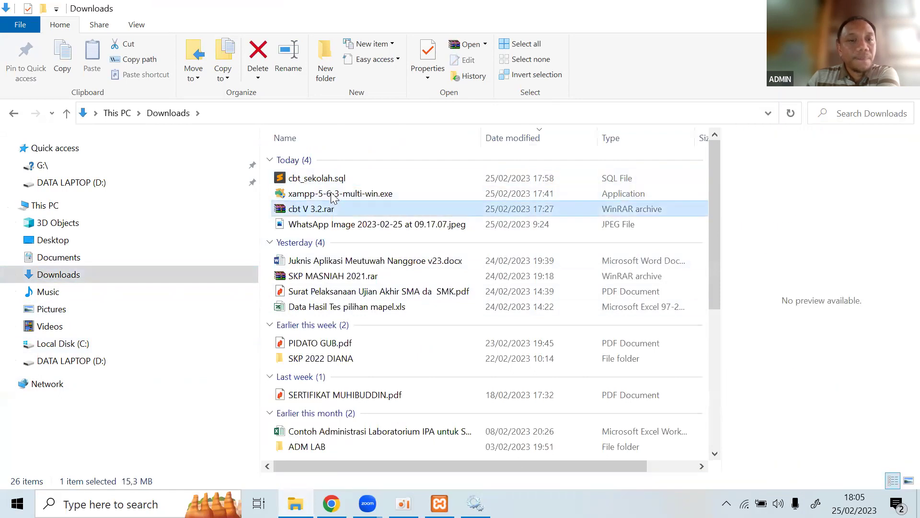
pyautogui.click(333, 194)
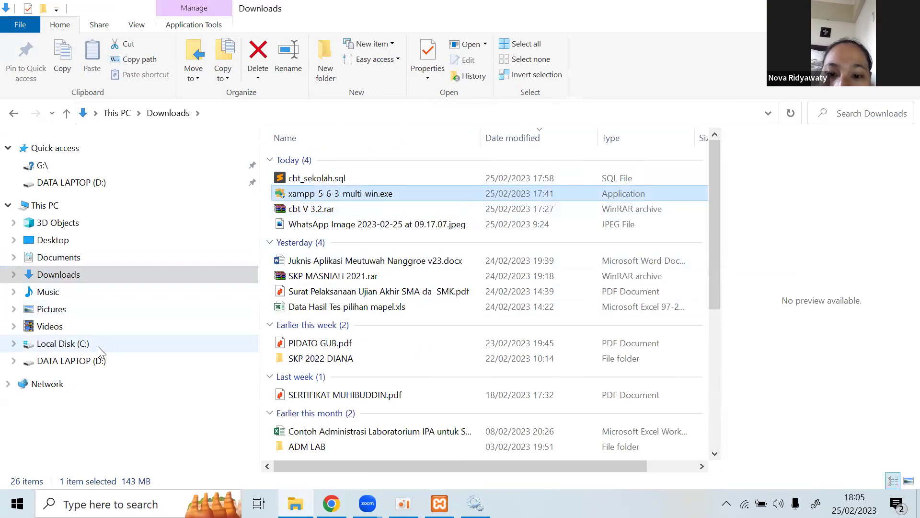
# Open Local Disk (C:), then switch back to the XAMPP Control Panel.
pyautogui.click(72, 343)
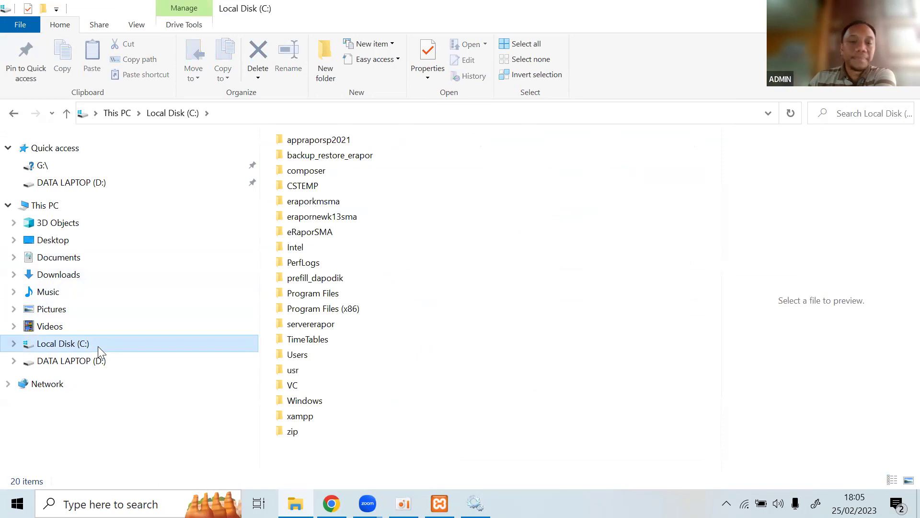
pyautogui.click(475, 503)
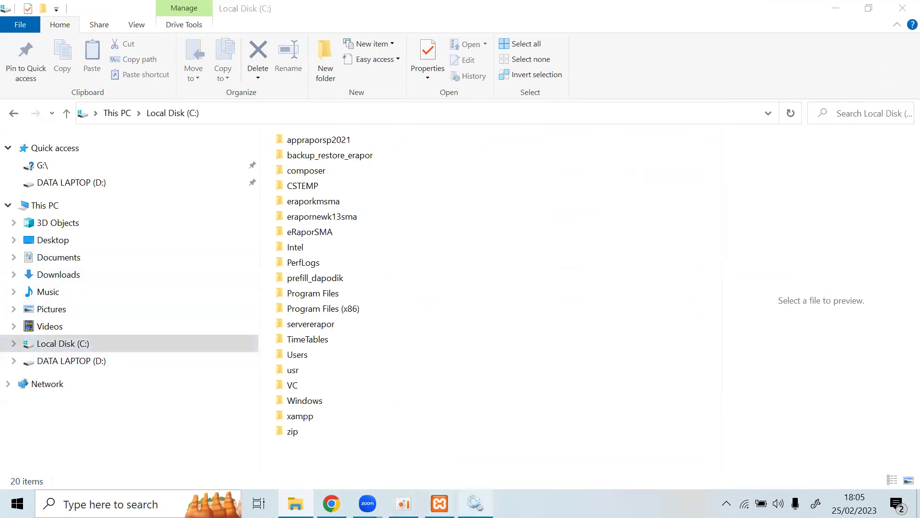
pyautogui.click(902, 8)
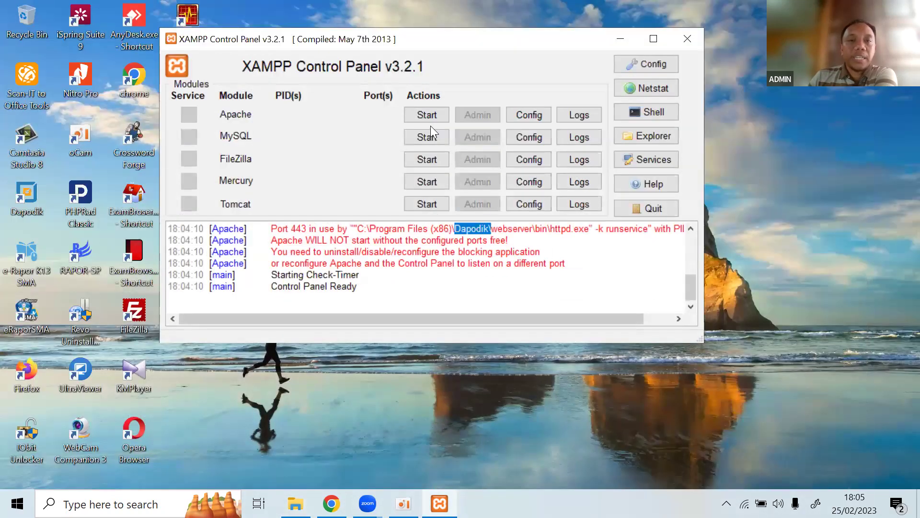
# Start Apache on ports 80/443 and MySQL on 3306, then move and minimise the panel.
pyautogui.click(432, 114)
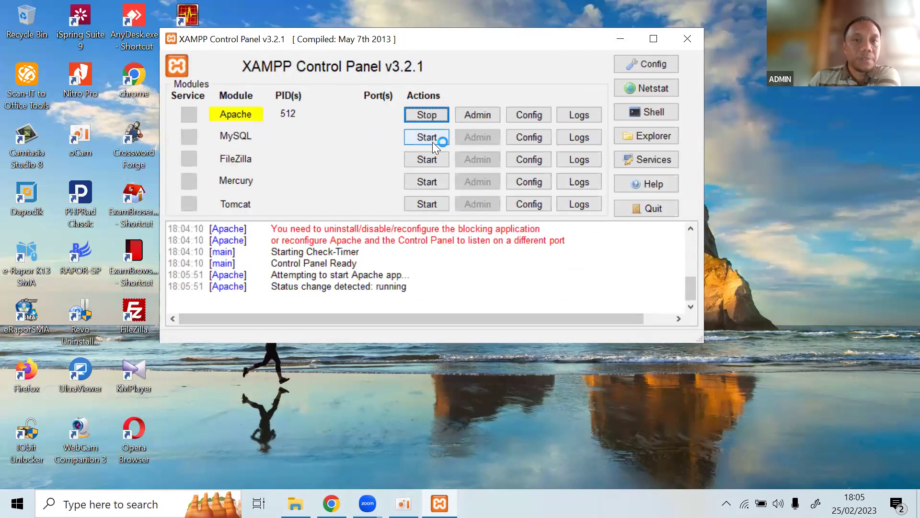
pyautogui.click(433, 140)
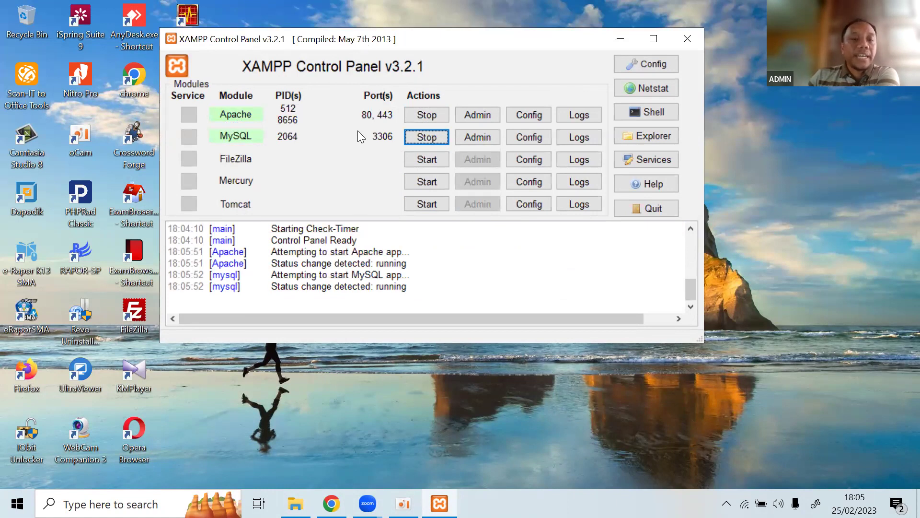
pyautogui.moveTo(287, 39); pyautogui.dragTo(204, 28)
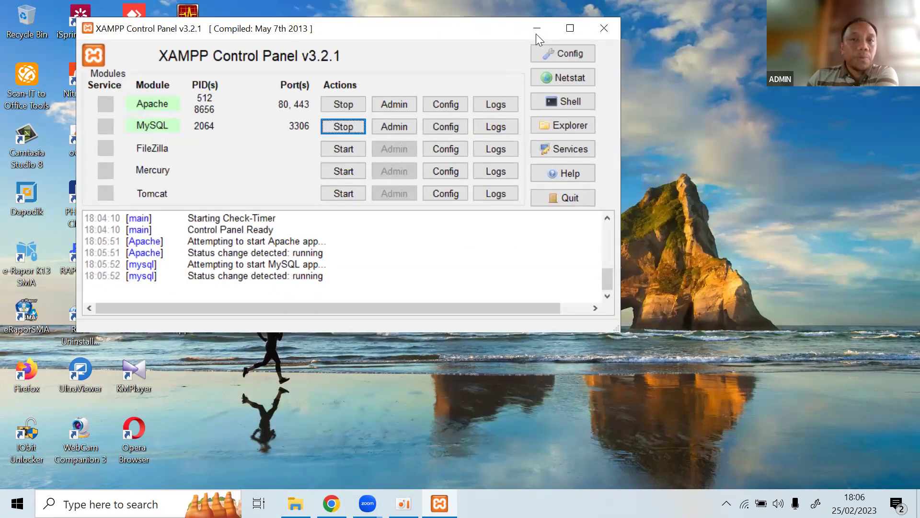
pyautogui.press('super+d')
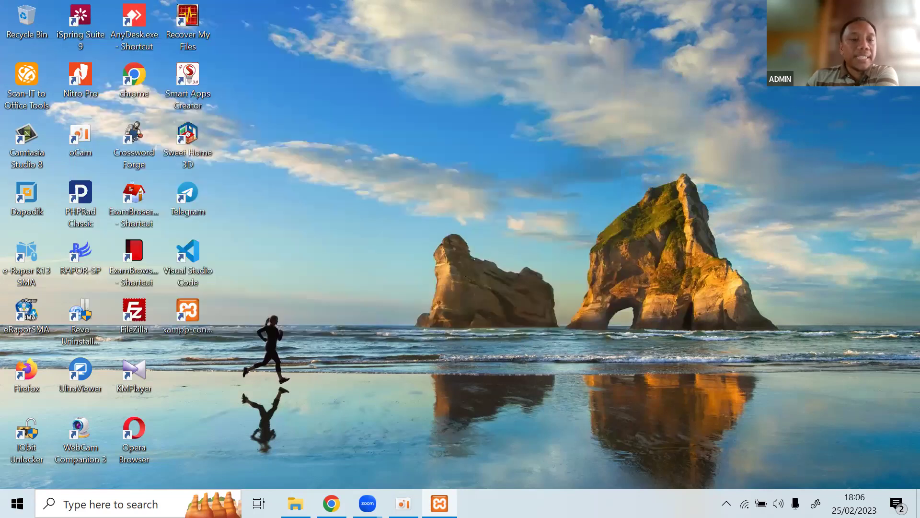
# Extract cbt V 3.2.rar in Downloads and open the resulting cbt V 3.2 folder.
pyautogui.hotkey('alt', 'Tab')
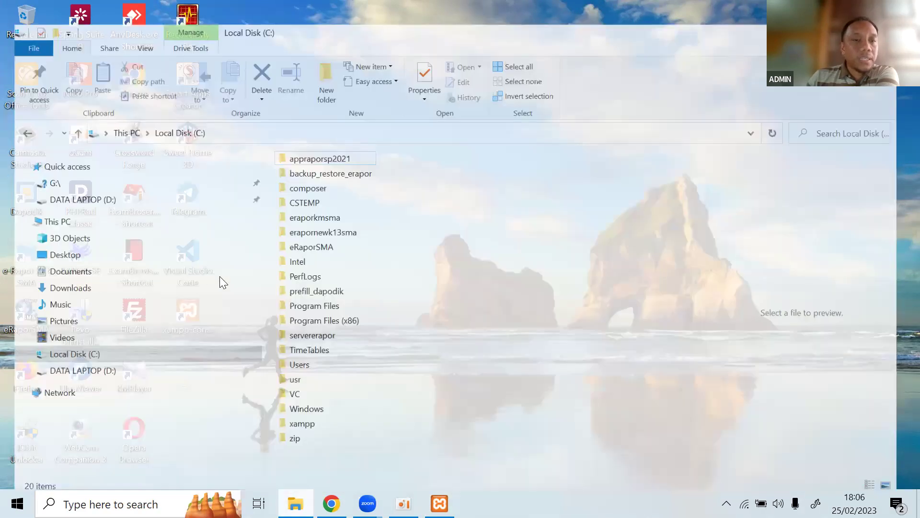
pyautogui.click(300, 209)
pyautogui.rightClick(292, 212)
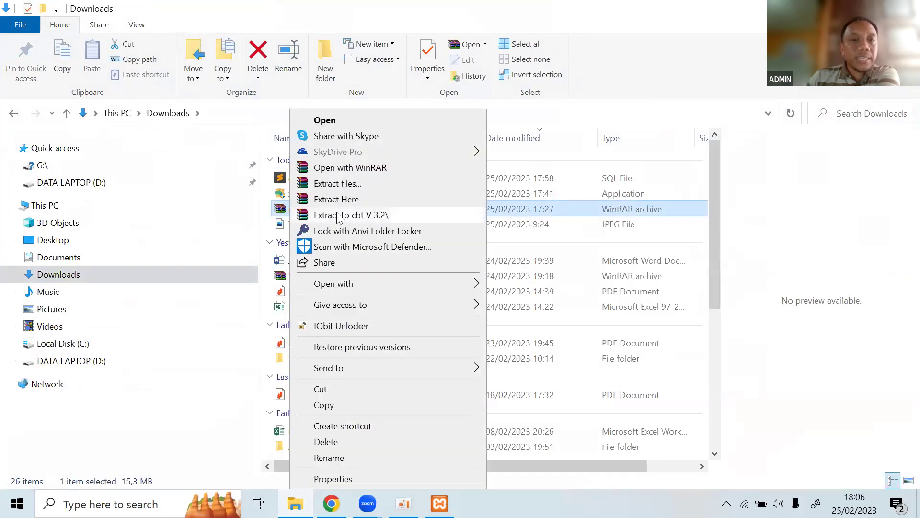
pyautogui.click(372, 183)
pyautogui.click(515, 394)
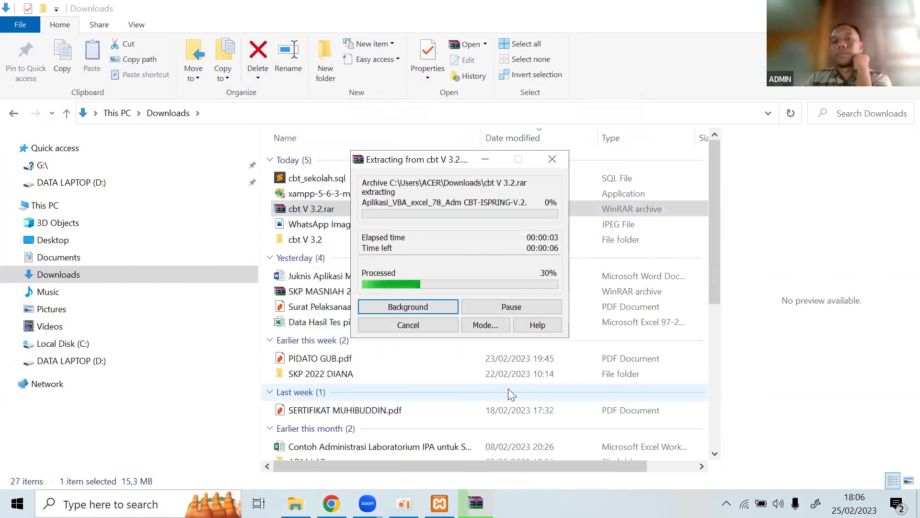
pyautogui.doubleClick(303, 240)
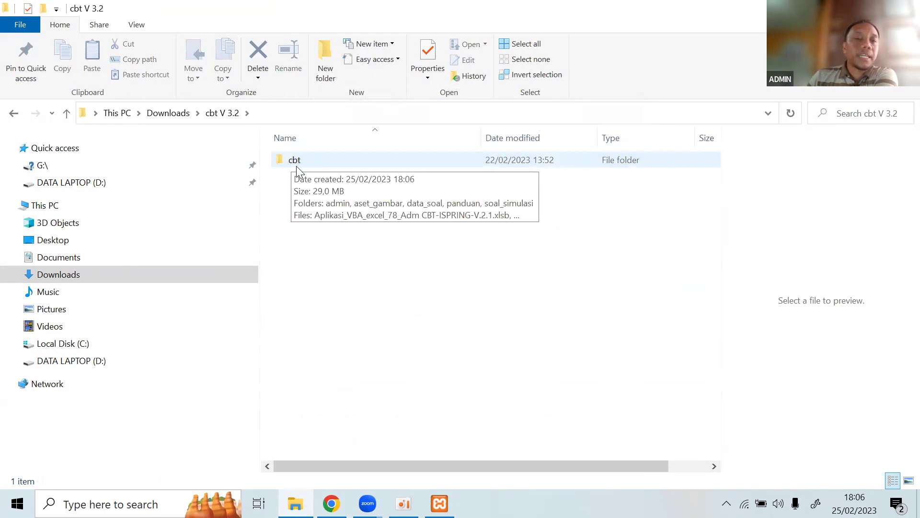
# Copy the cbt folder from the extracted cbt V 3.2 folder.
pyautogui.click(14, 113)
pyautogui.doubleClick(307, 236)
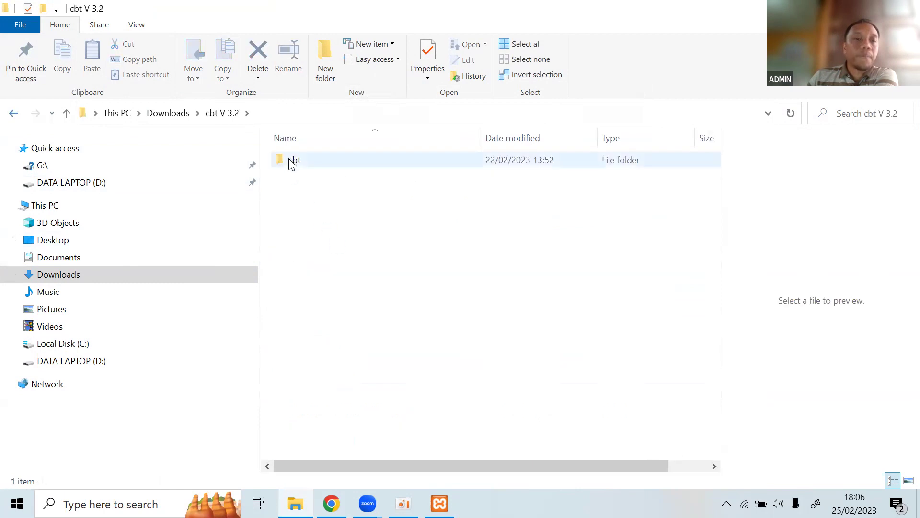
pyautogui.click(287, 165)
pyautogui.rightClick(287, 162)
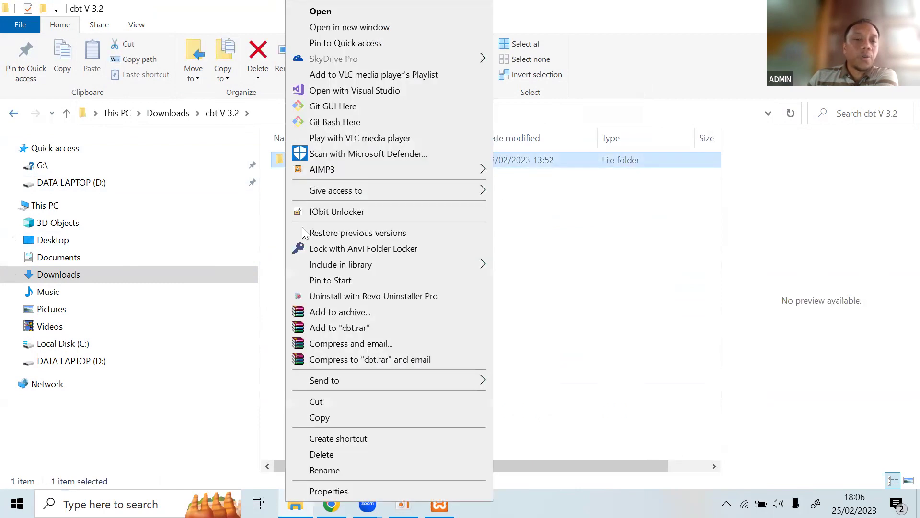
pyautogui.click(320, 418)
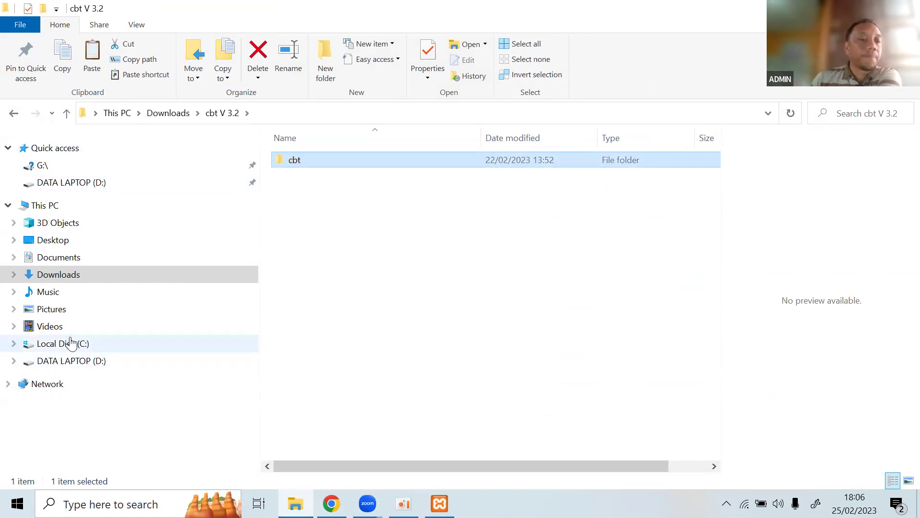
# Open D:\xampp5\htdocs, after briefly checking C:\xampp\htdocs.
pyautogui.click(95, 365)
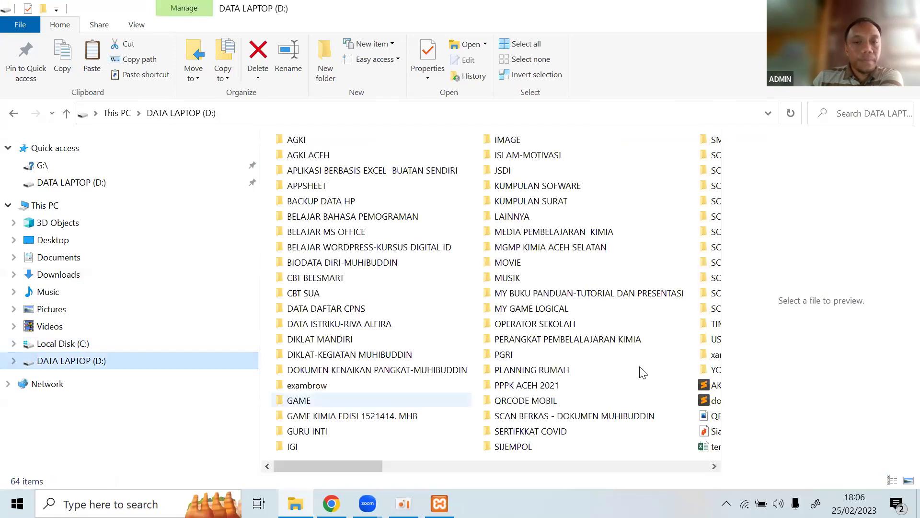
pyautogui.scroll(-5, 339, 361)
pyautogui.doubleClick(307, 359)
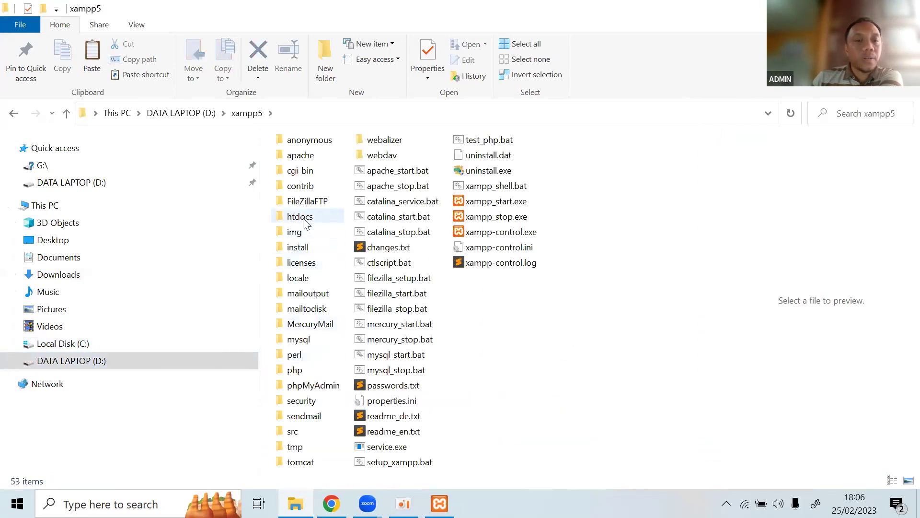
pyautogui.click(68, 350)
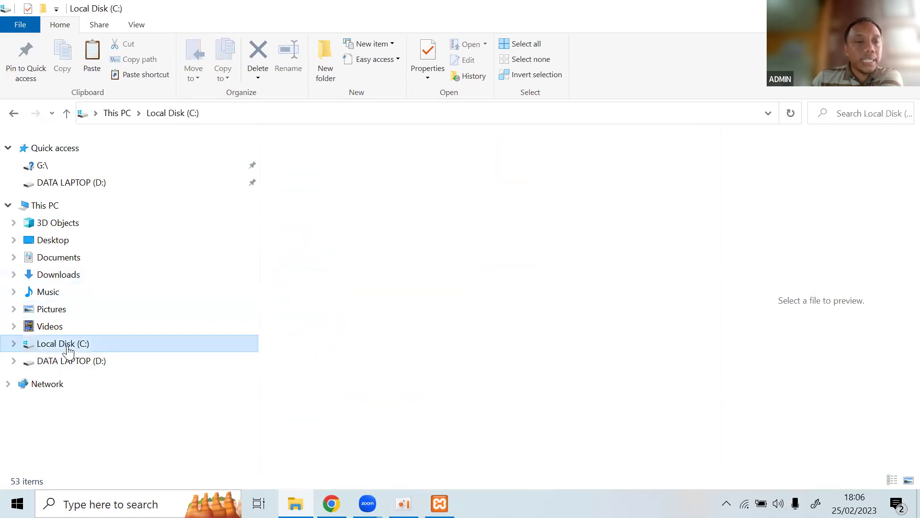
pyautogui.doubleClick(304, 416)
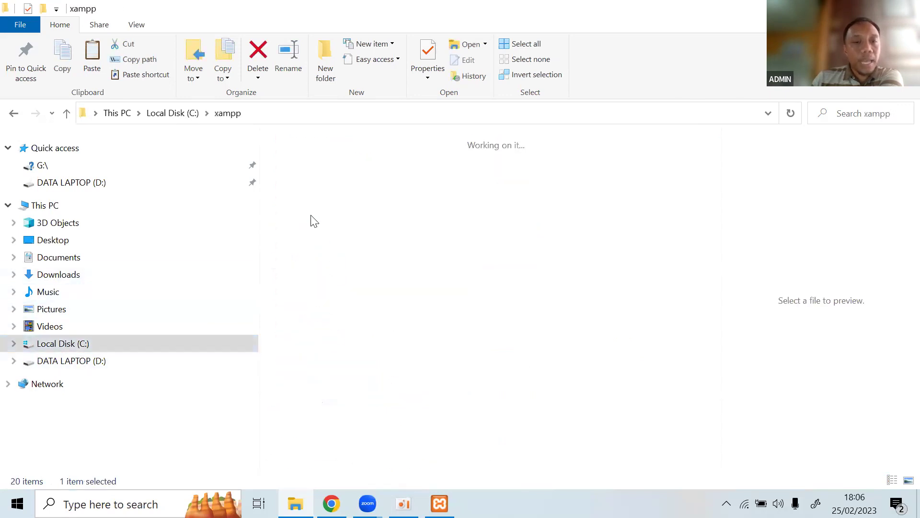
pyautogui.doubleClick(303, 218)
pyautogui.click(91, 363)
pyautogui.scroll(-5, 335, 373)
pyautogui.doubleClick(331, 356)
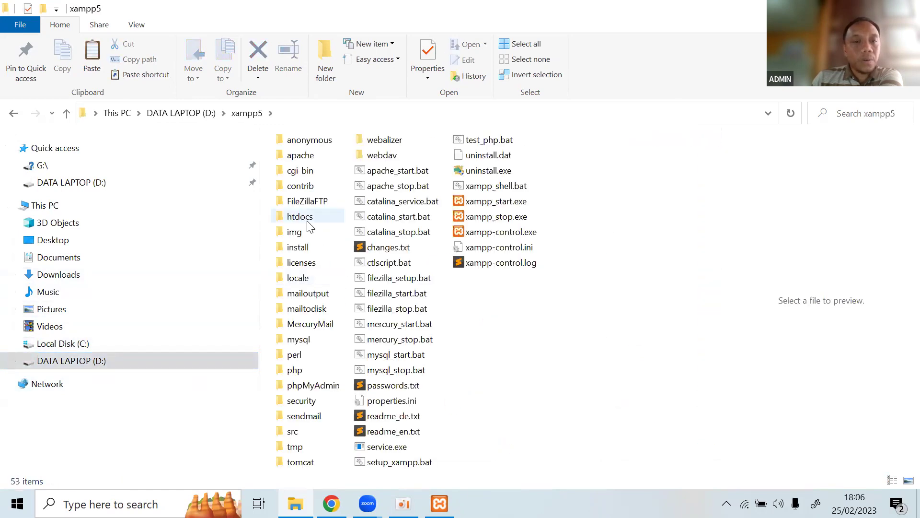
pyautogui.doubleClick(308, 221)
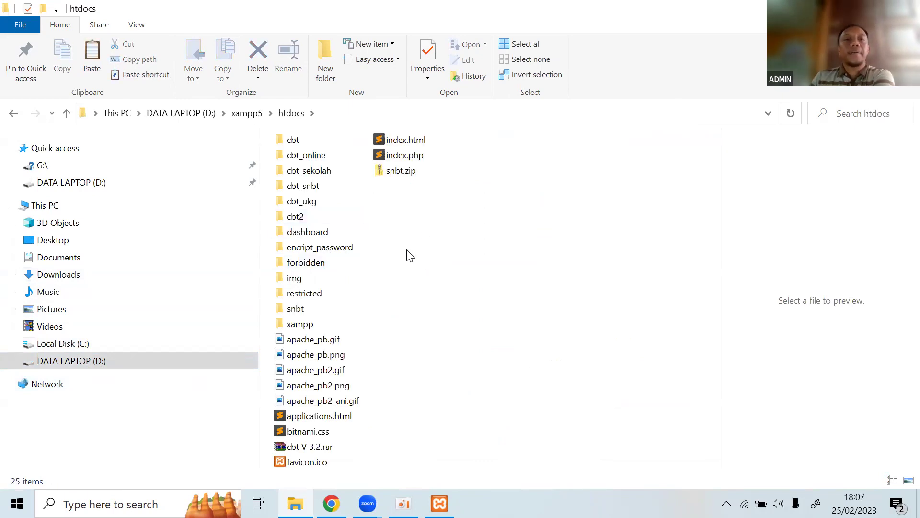
# Rename the existing cbt folder in htdocs to cbt_HD.
pyautogui.click(300, 220)
pyautogui.rightClick(299, 219)
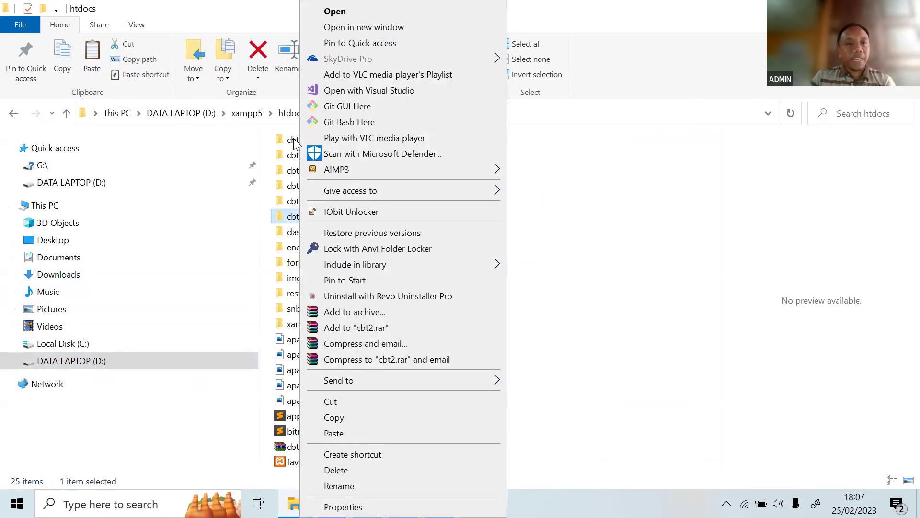
pyautogui.click(294, 142)
pyautogui.rightClick(295, 144)
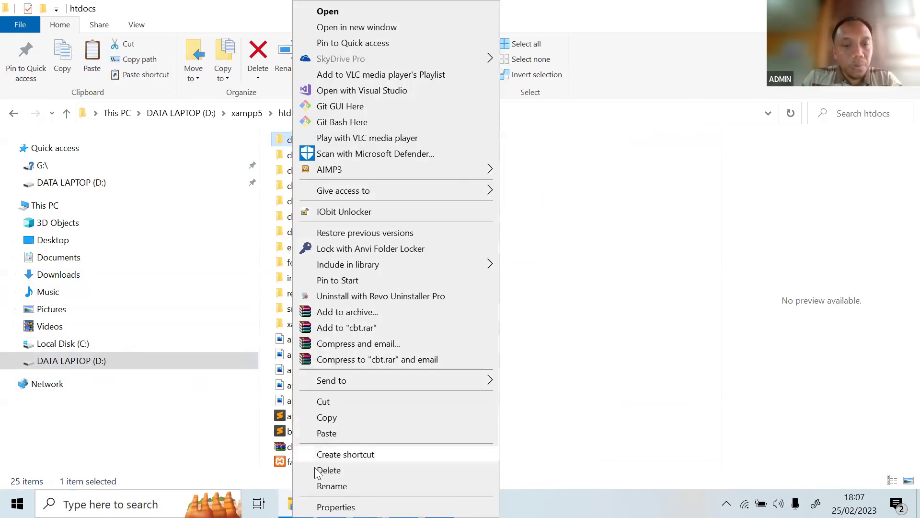
pyautogui.click(328, 489)
pyautogui.press('End')
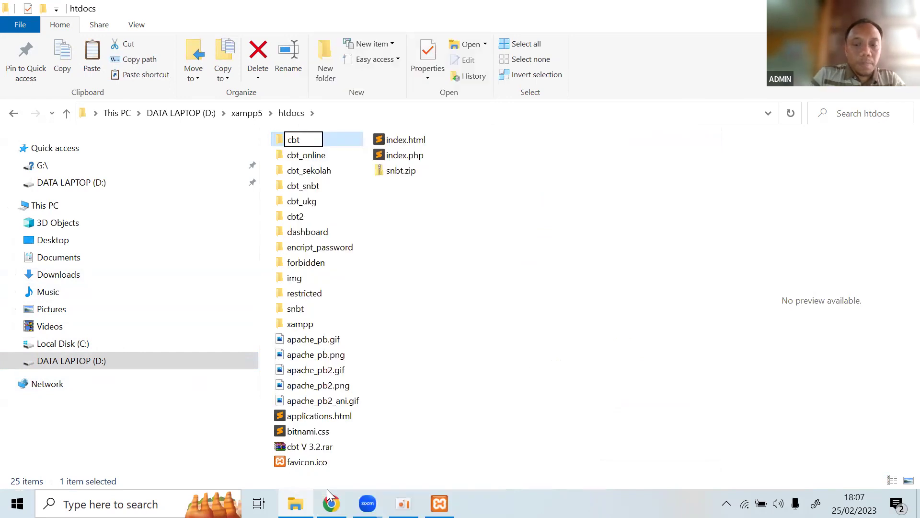
pyautogui.write('_HD')
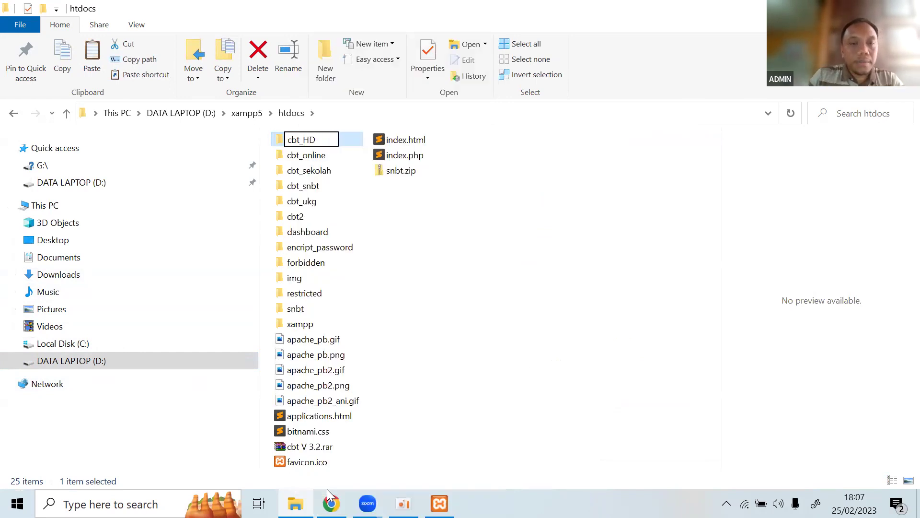
pyautogui.click(301, 221)
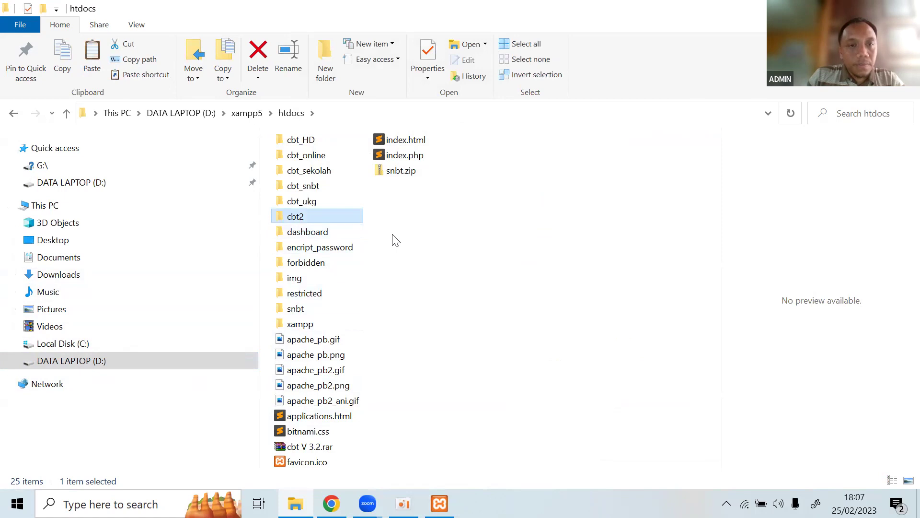
# Paste the copied cbt folder into D:\xampp5\htdocs and return to DATA LAPTOP (D:).
pyautogui.click(404, 240)
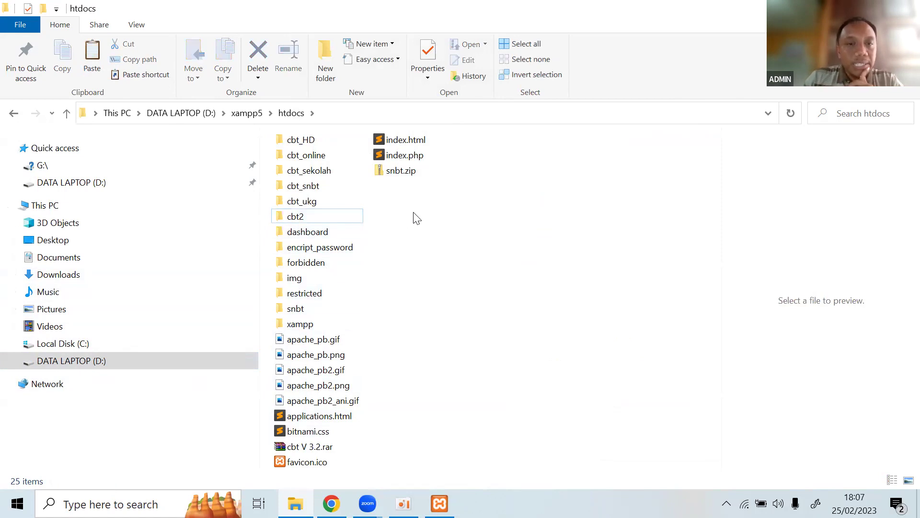
pyautogui.rightClick(414, 214)
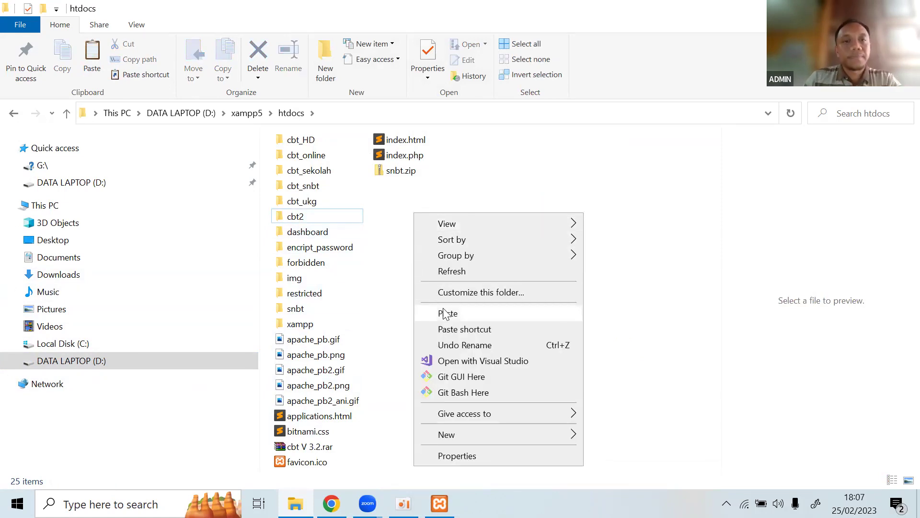
pyautogui.click(445, 314)
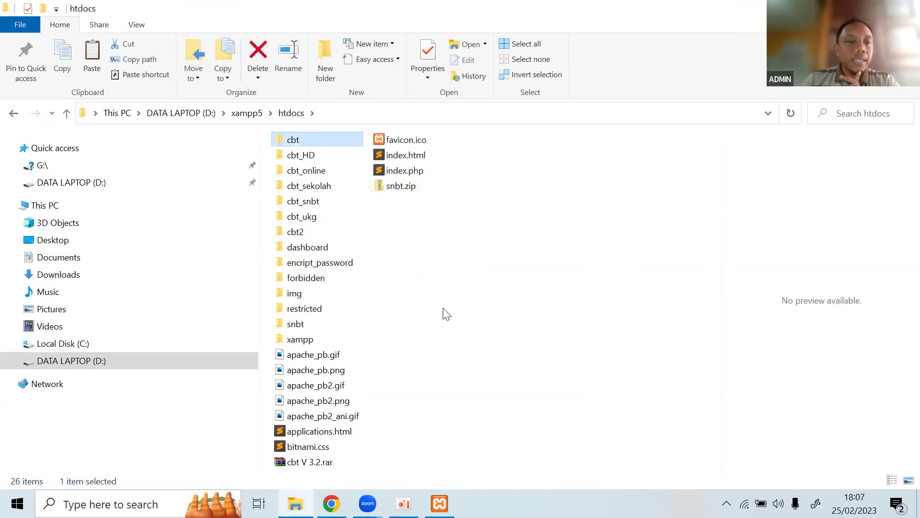
pyautogui.click(106, 363)
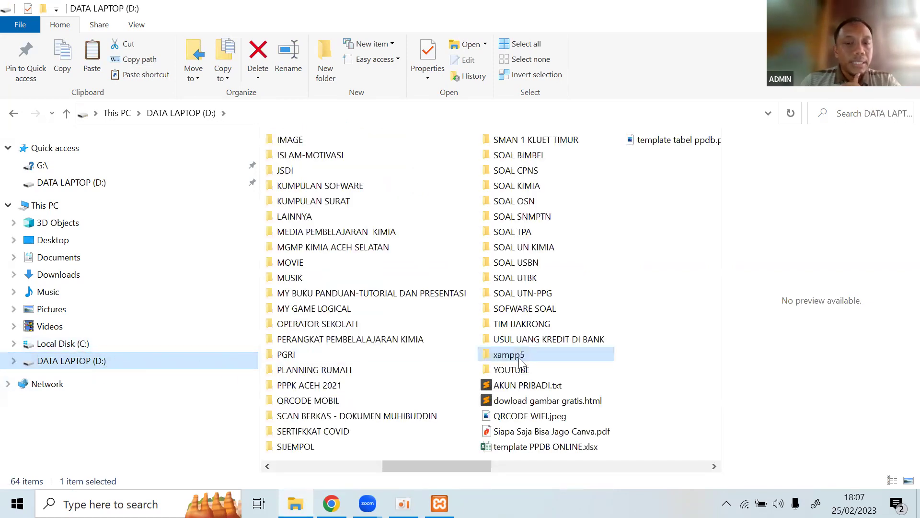
# Check D:\xampp5\htdocs, then the cbt folder inside Downloads\cbt V 3.2.
pyautogui.doubleClick(509, 355)
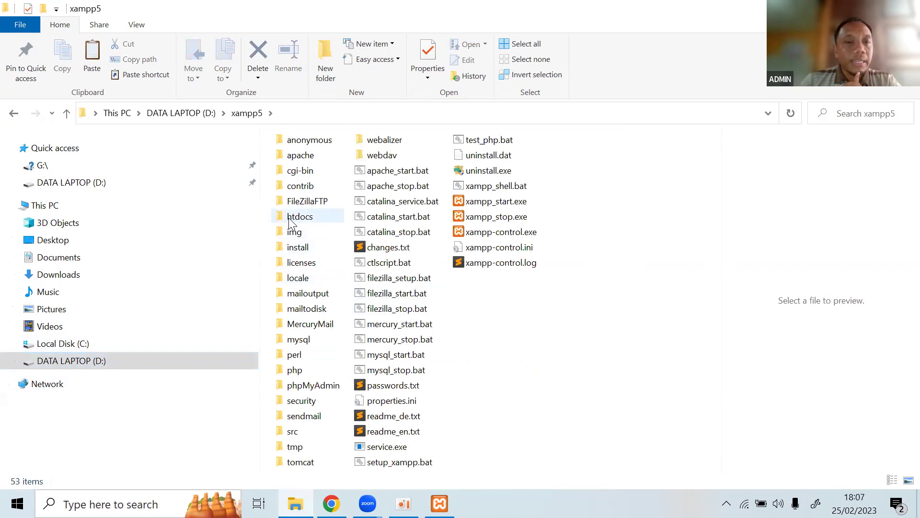
pyautogui.doubleClick(300, 217)
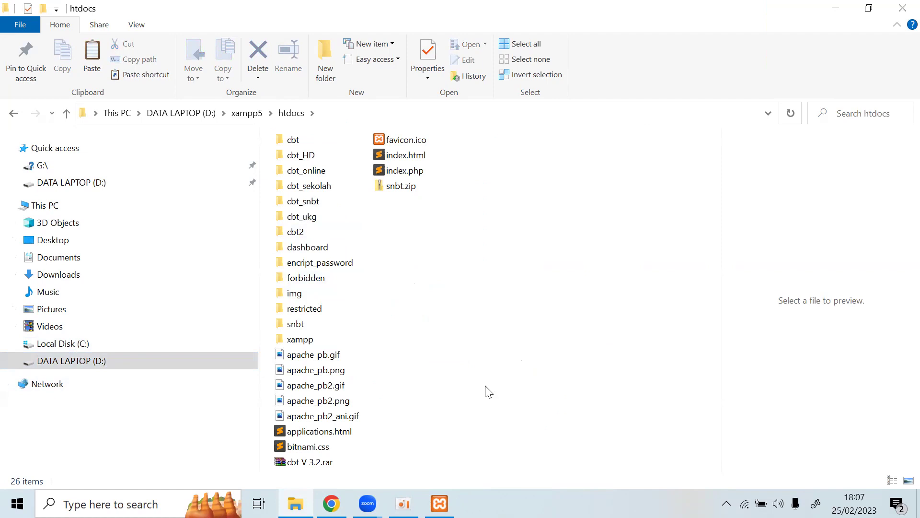
pyautogui.click(55, 274)
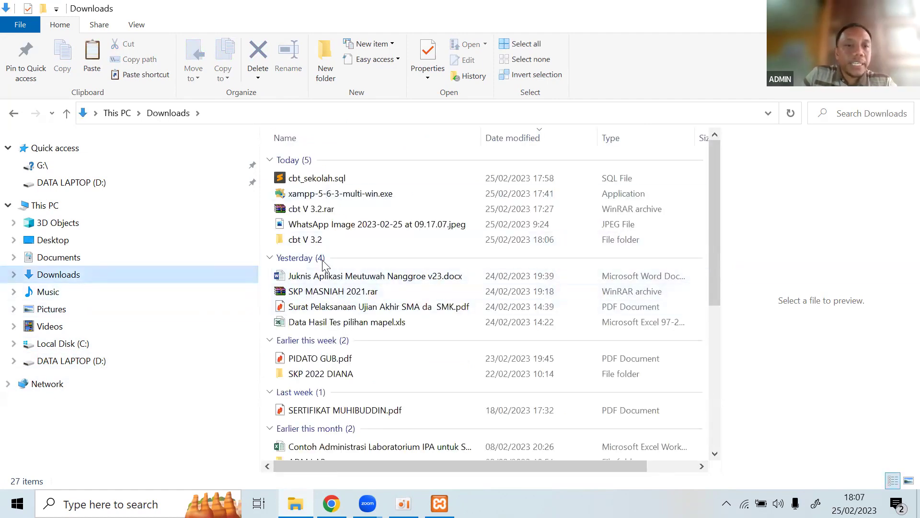
pyautogui.click(318, 214)
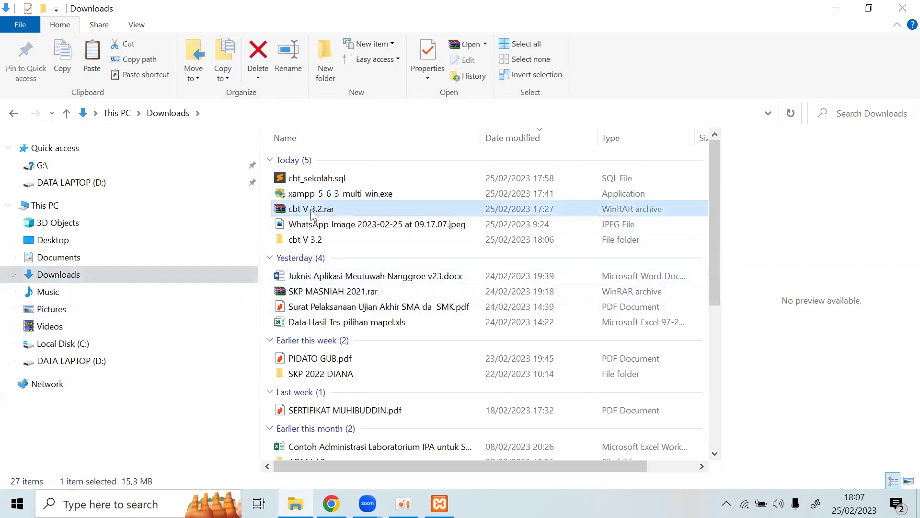
pyautogui.doubleClick(309, 241)
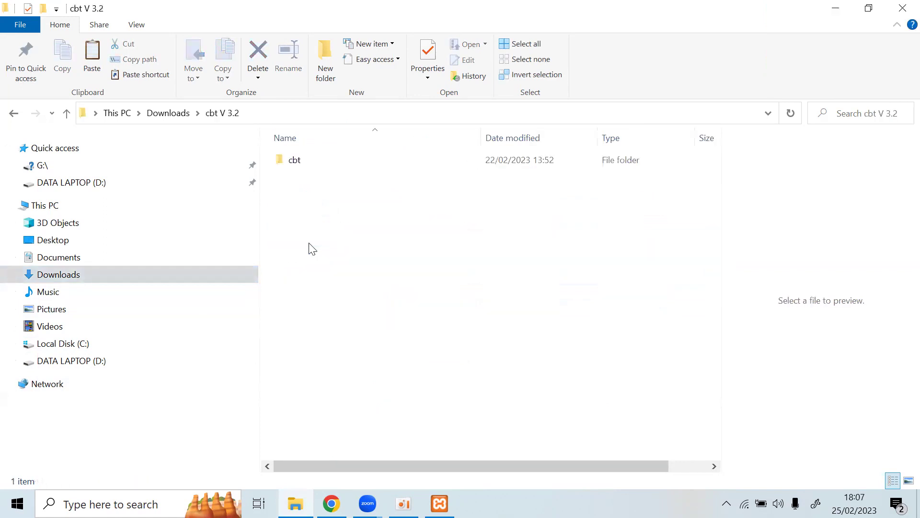
pyautogui.click(293, 162)
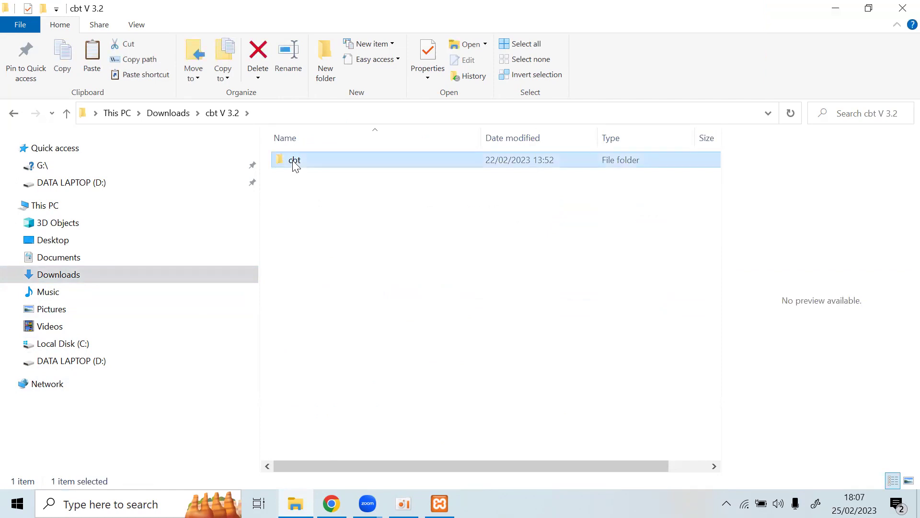
# Check C:\xampp\htdocs, then return to the top of DATA LAPTOP (D:).
pyautogui.click(80, 345)
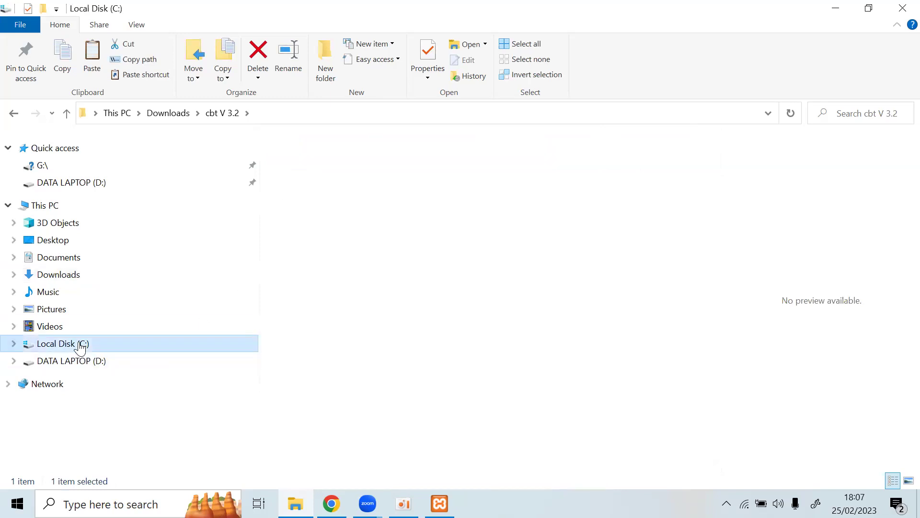
pyautogui.doubleClick(306, 416)
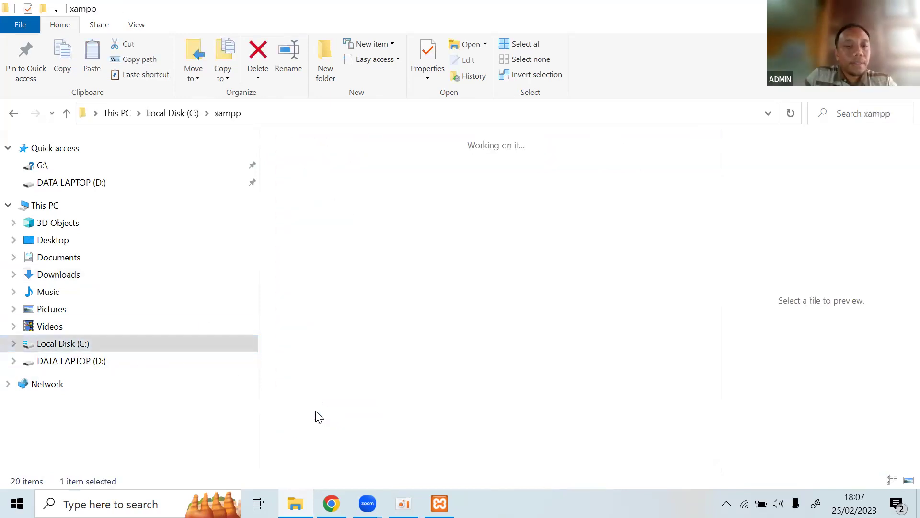
pyautogui.doubleClick(305, 216)
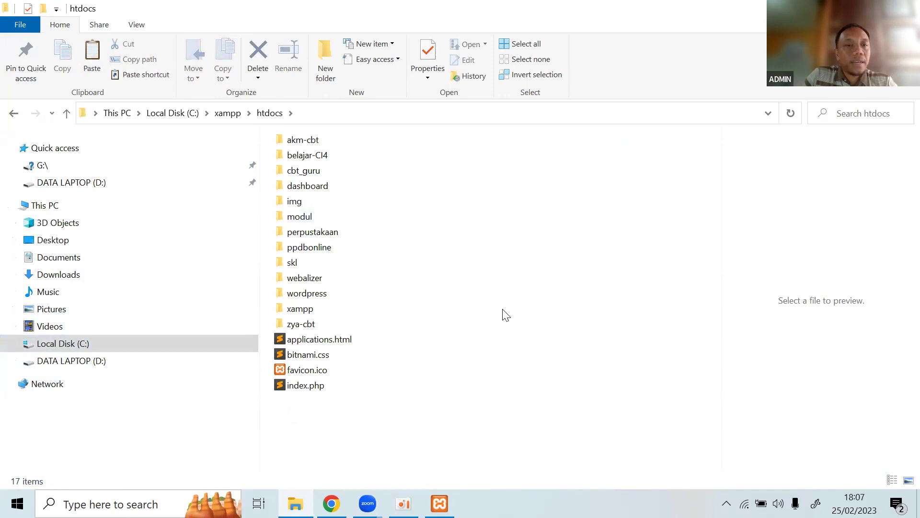
pyautogui.click(79, 363)
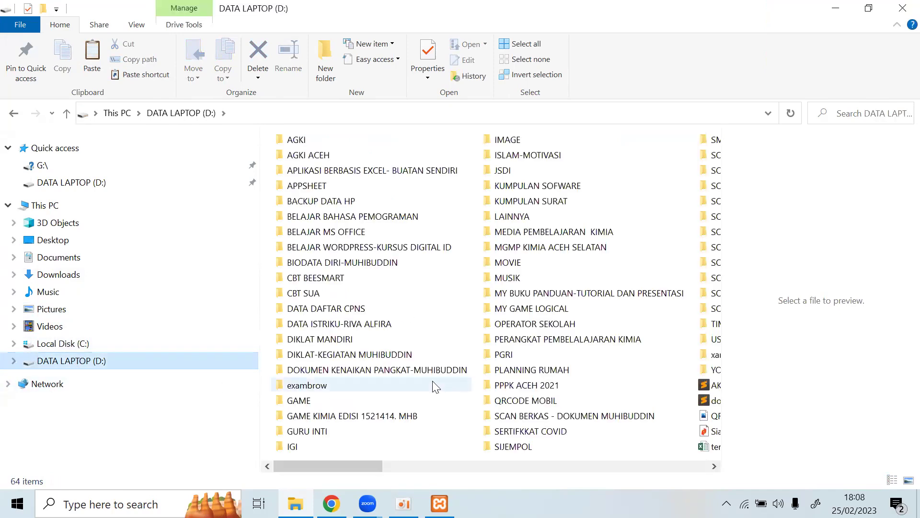
pyautogui.hscroll(1, 421, 384)
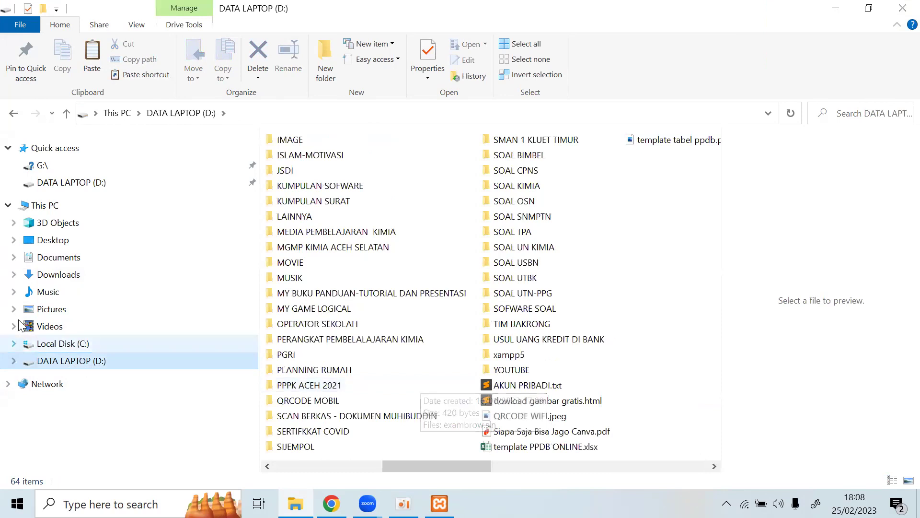
# Inspect the cbt V 3.2.rar archive and its extracted cbt folder, ending back in Downloads.
pyautogui.click(51, 274)
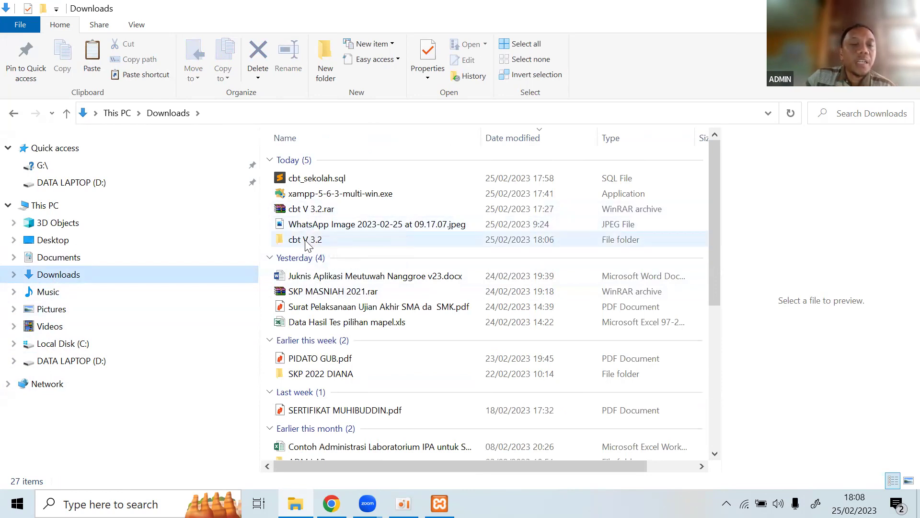
pyautogui.moveTo(307, 244)
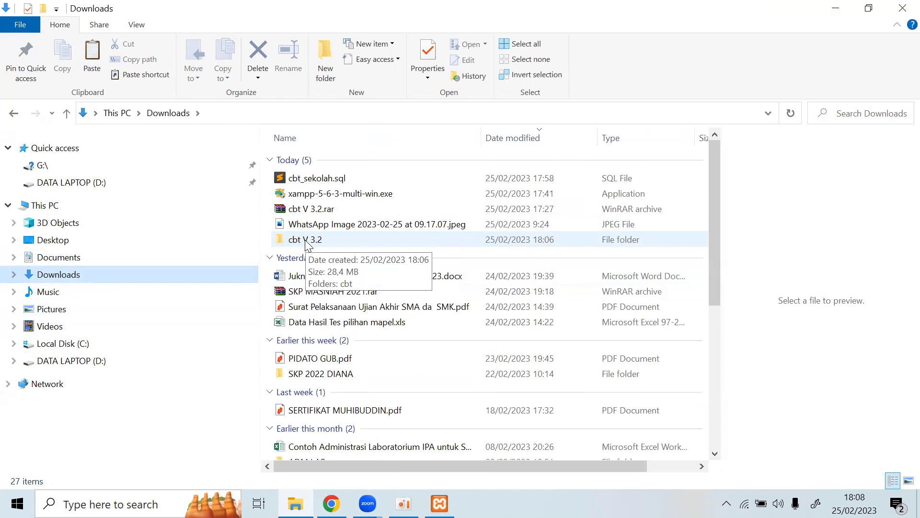
pyautogui.click(318, 209)
pyautogui.rightClick(324, 215)
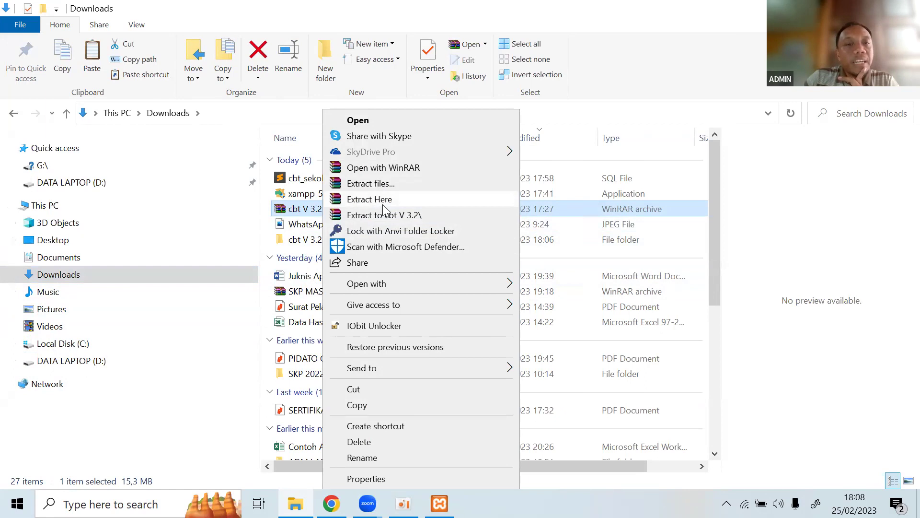
pyautogui.doubleClick(302, 242)
pyautogui.click(291, 165)
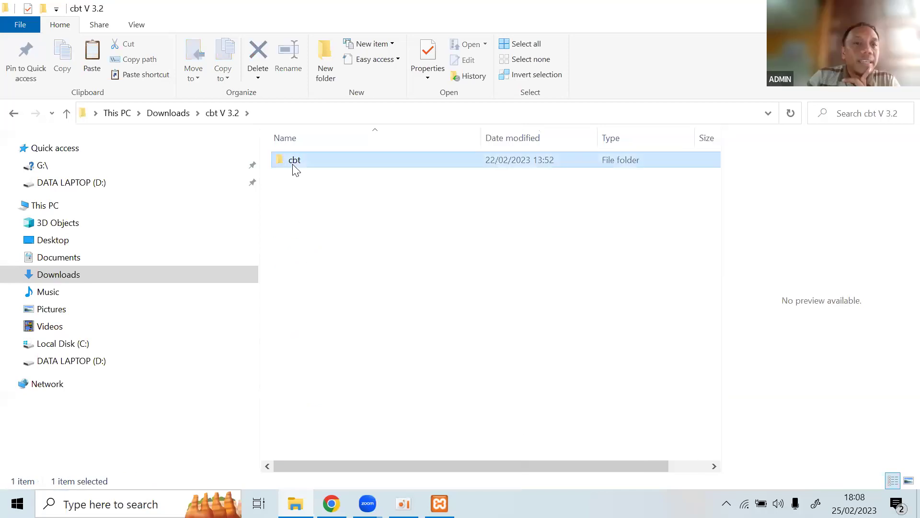
pyautogui.click(14, 115)
pyautogui.click(315, 214)
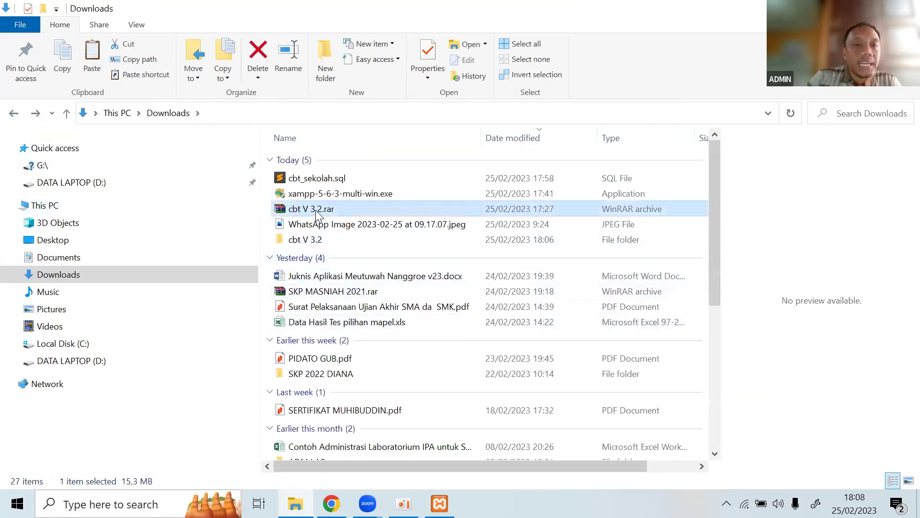
# Extract cbt V 3.2.rar here into Downloads.
pyautogui.rightClick(315, 214)
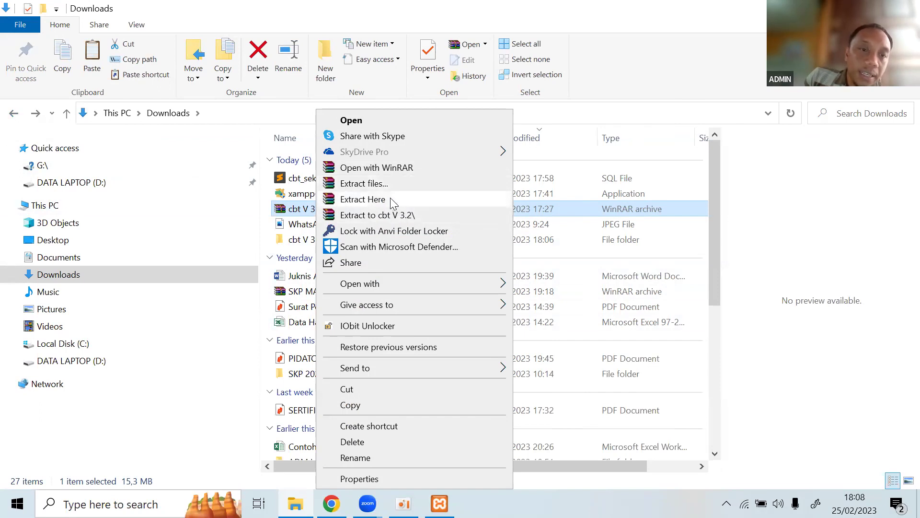
pyautogui.click(390, 200)
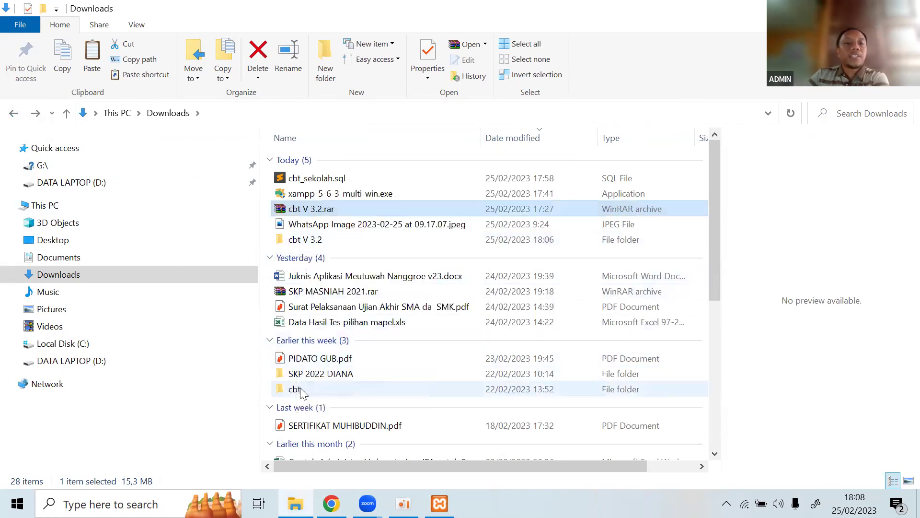
pyautogui.click(294, 389)
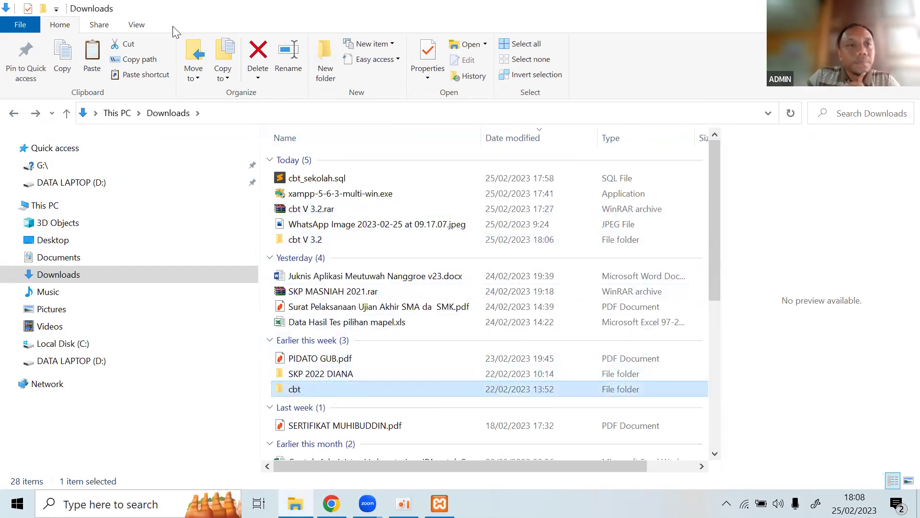
# Set the Downloads list's Group by to (None) to remove date grouping.
pyautogui.click(144, 26)
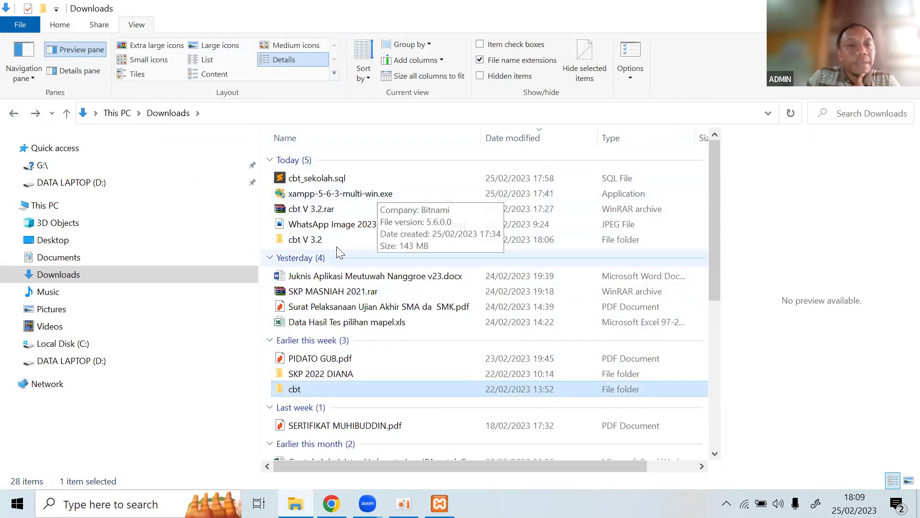
pyautogui.click(331, 209)
pyautogui.rightClick(331, 209)
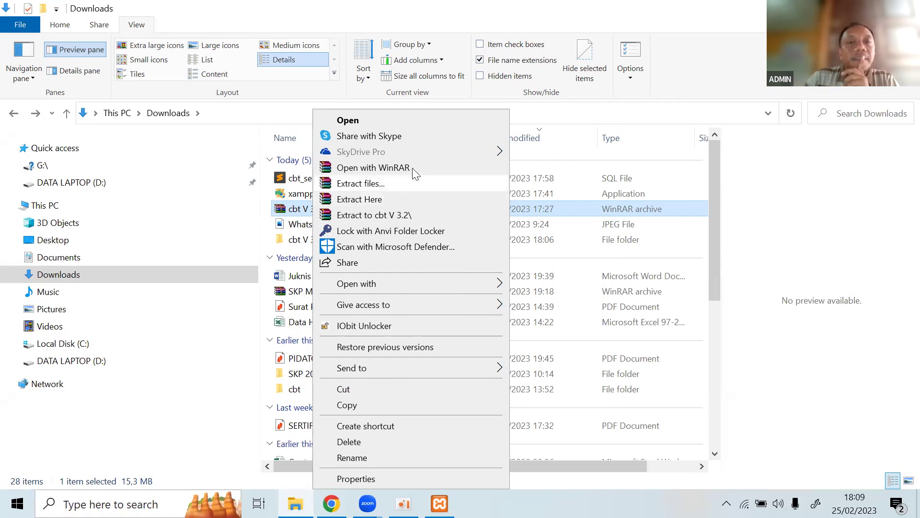
pyautogui.click(432, 48)
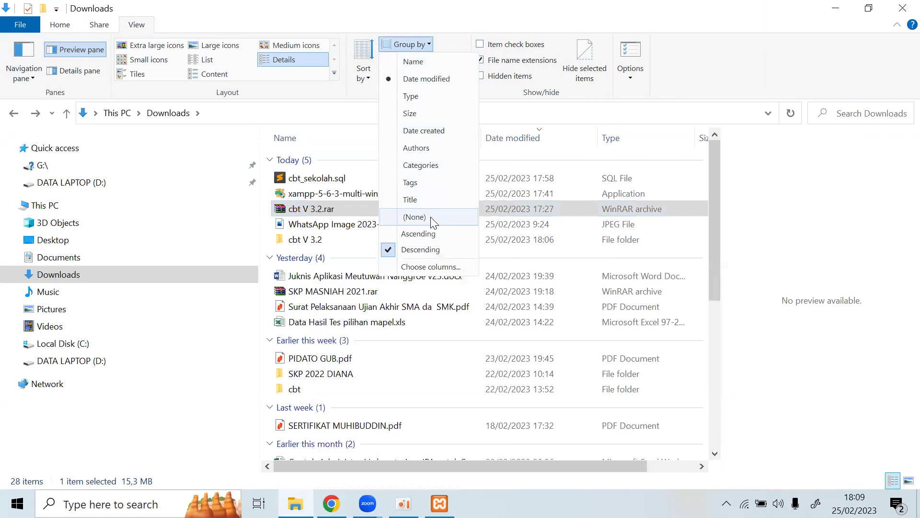
pyautogui.click(433, 218)
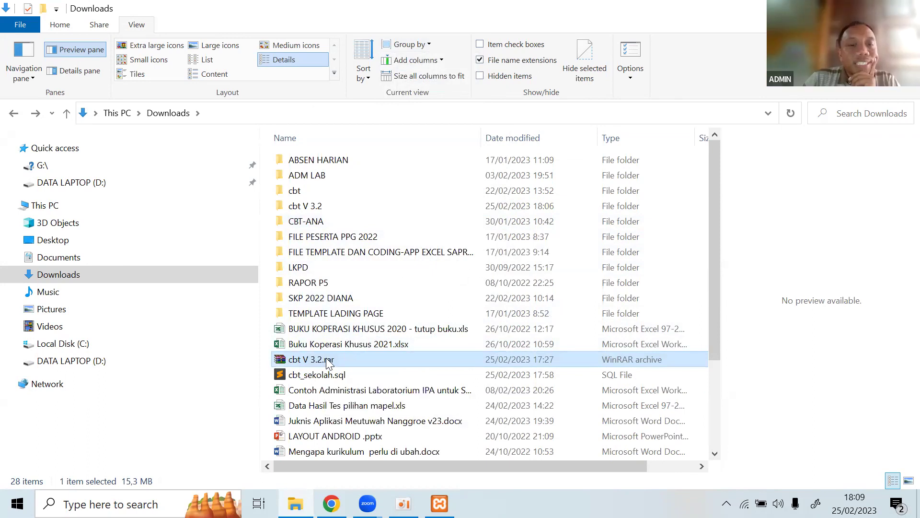
# Open the cbt V 3.2 folder, check its cbt subfolder, and return to Downloads.
pyautogui.rightClick(329, 361)
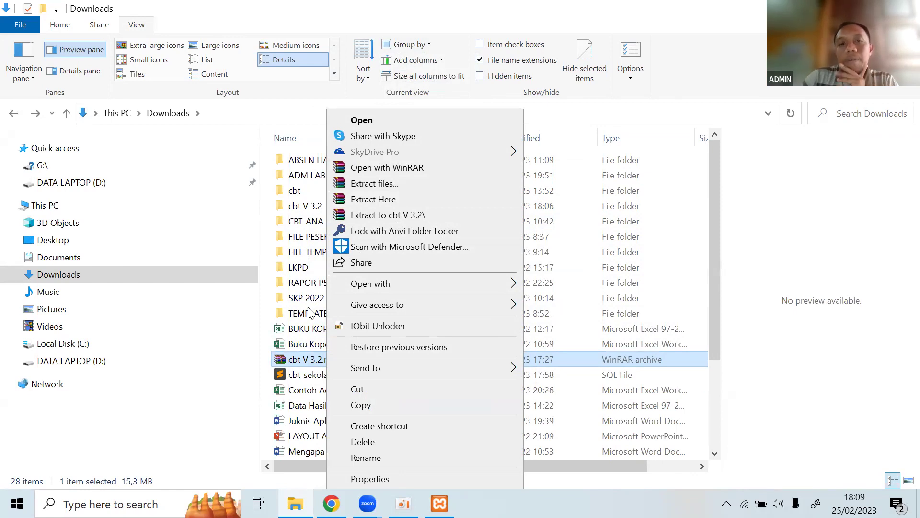
pyautogui.click(308, 209)
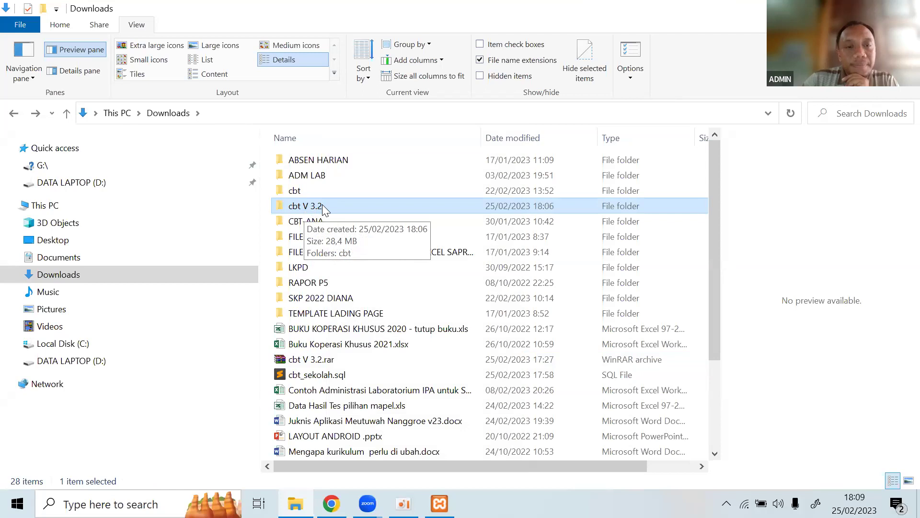
pyautogui.click(322, 205)
pyautogui.click(312, 237)
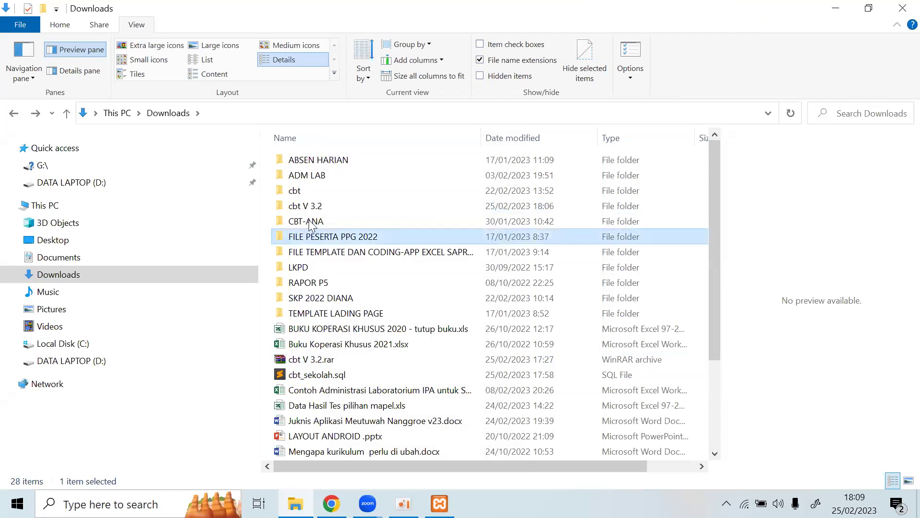
pyautogui.click(308, 209)
pyautogui.click(308, 209)
pyautogui.doubleClick(307, 208)
pyautogui.click(308, 236)
pyautogui.click(306, 211)
pyautogui.doubleClick(306, 212)
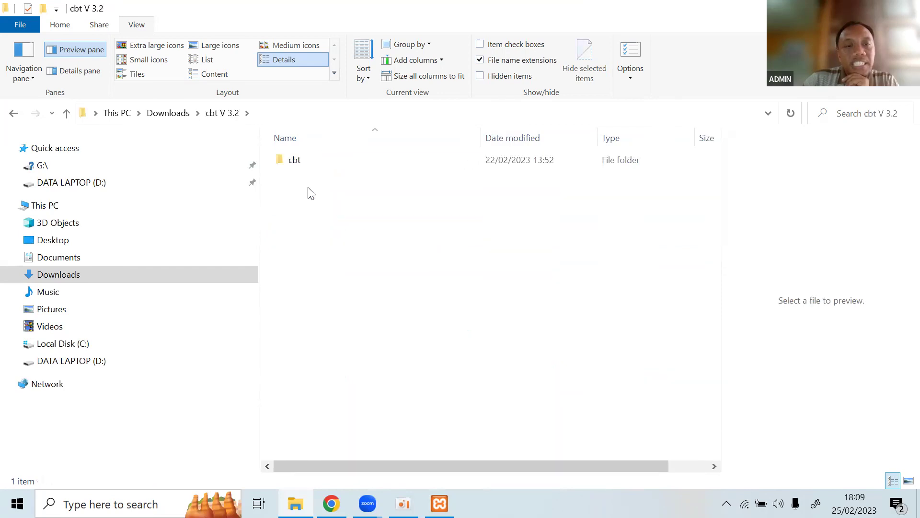
pyautogui.click(288, 161)
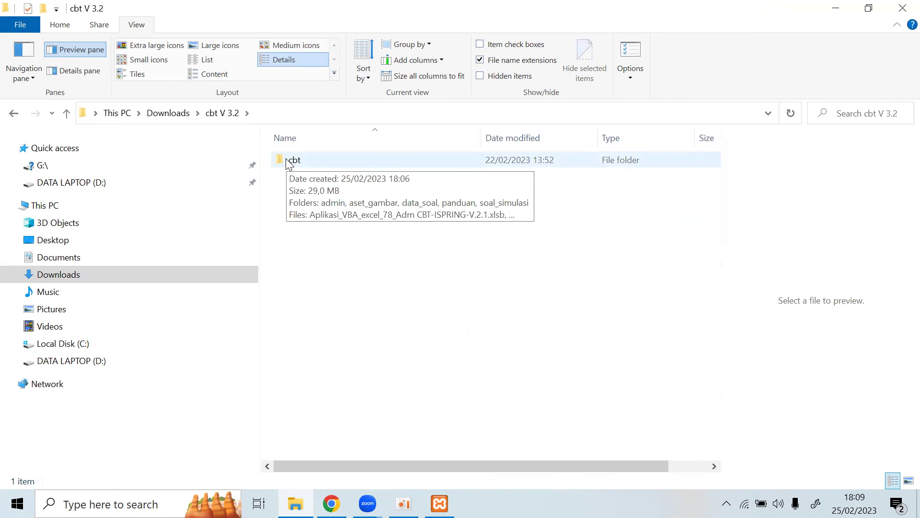
pyautogui.click(14, 115)
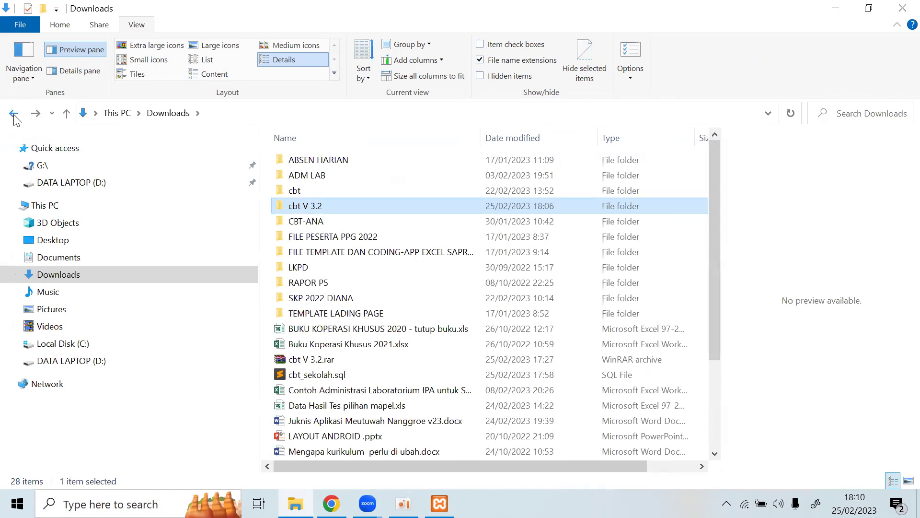
# Delete the old cbt V 3.2 folder and the loose cbt folder from Downloads.
pyautogui.click(324, 360)
pyautogui.rightClick(328, 349)
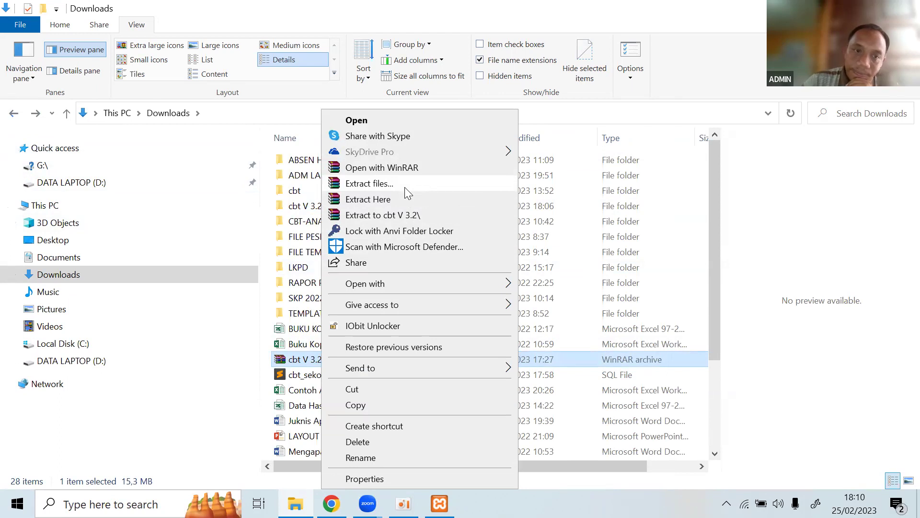
pyautogui.click(301, 211)
pyautogui.click(301, 206)
pyautogui.press('Delete')
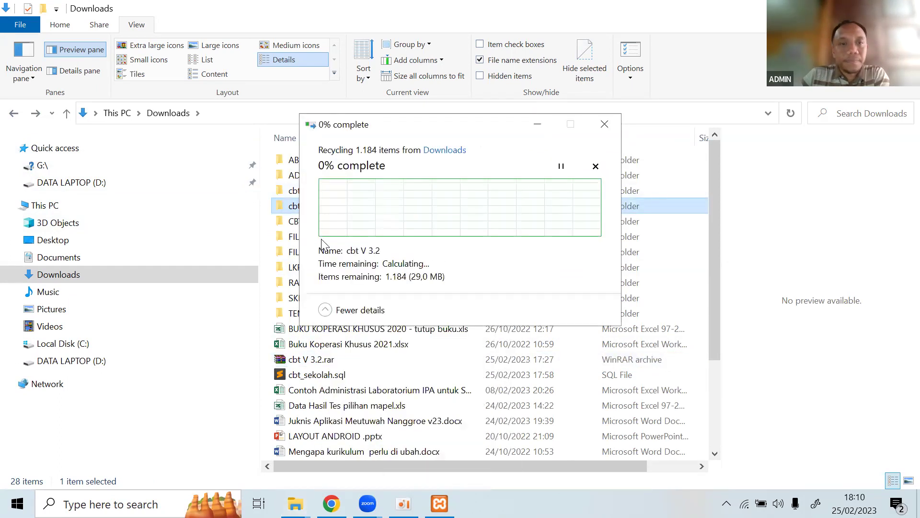
pyautogui.click(297, 193)
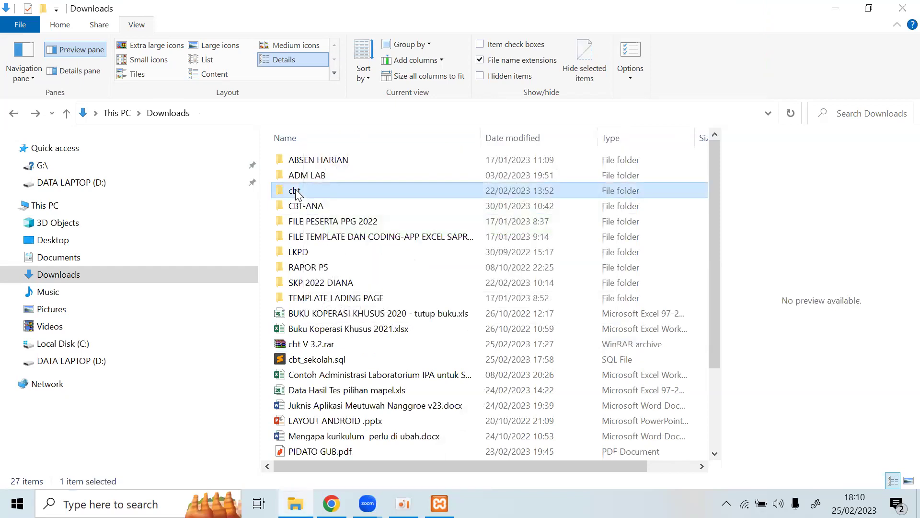
pyautogui.press('Delete')
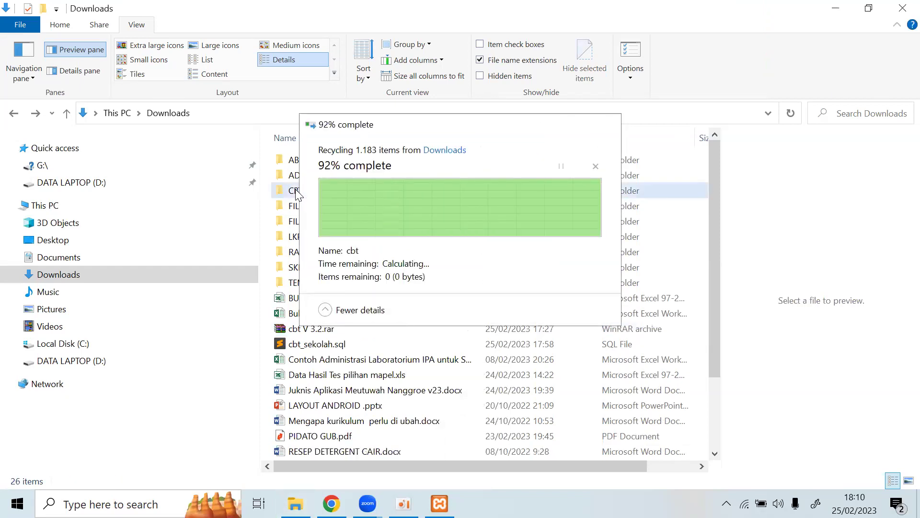
# Re-extract cbt V 3.2.rar into its own cbt V 3.2 folder and refresh Downloads.
pyautogui.click(314, 331)
pyautogui.rightClick(313, 330)
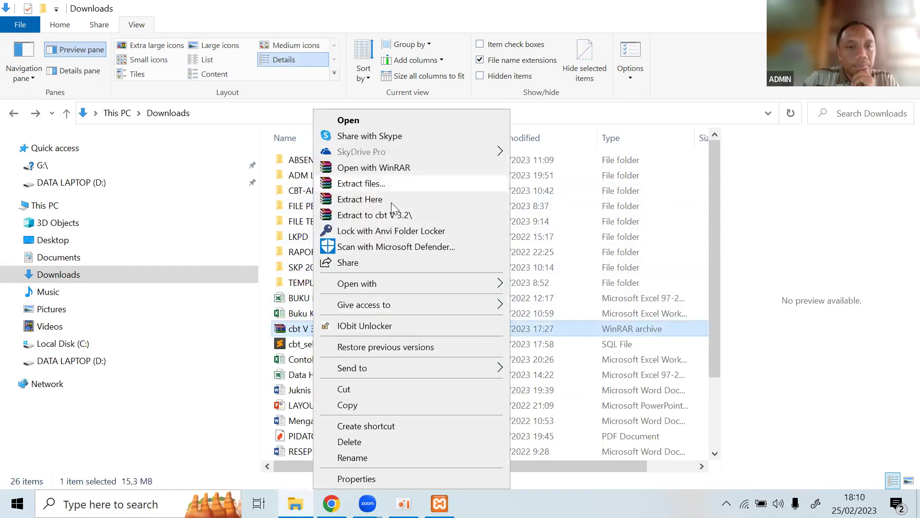
pyautogui.click(364, 183)
pyautogui.click(511, 399)
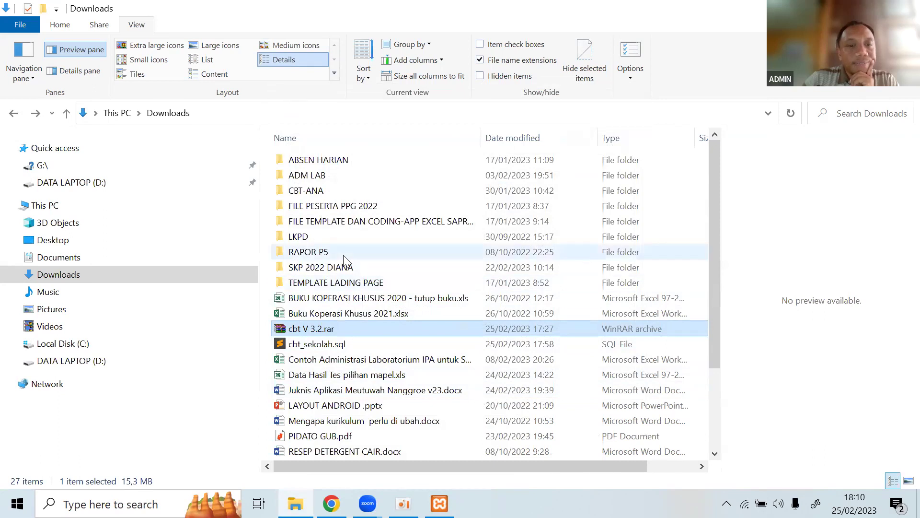
pyautogui.rightClick(374, 168)
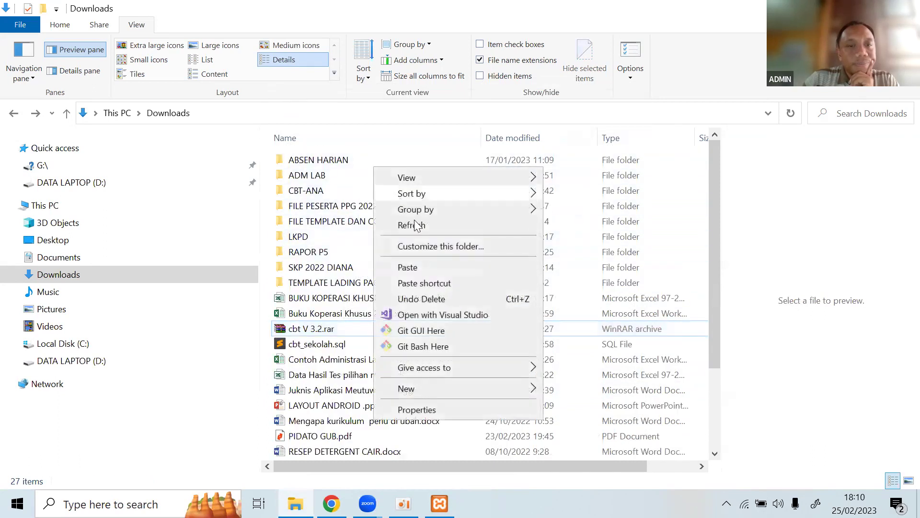
pyautogui.click(416, 226)
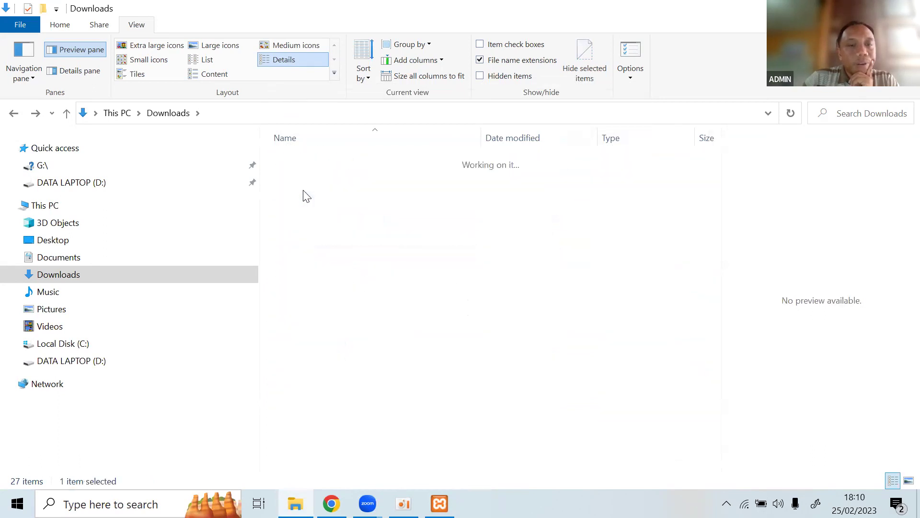
# Copy the cbt subfolder from the new cbt V 3.2 folder and go to Local Disk (C:).
pyautogui.doubleClick(294, 162)
pyautogui.click(295, 163)
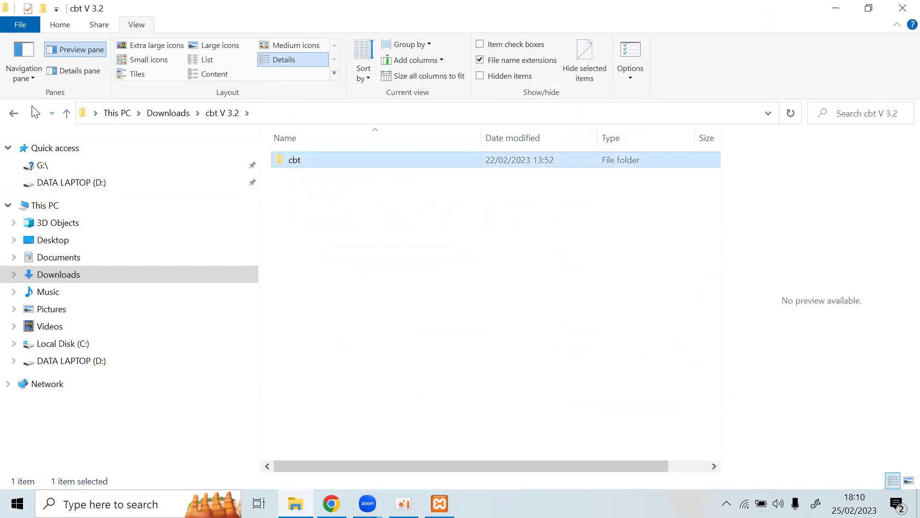
pyautogui.click(13, 115)
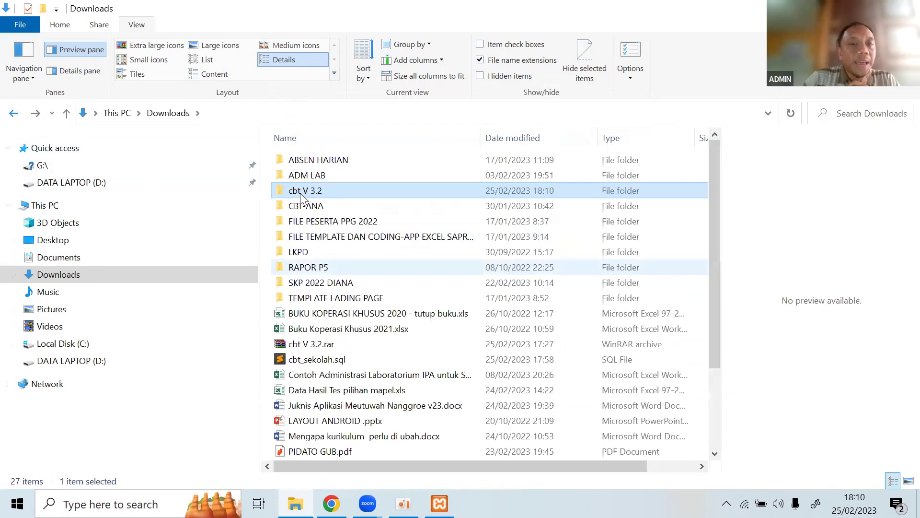
pyautogui.doubleClick(302, 195)
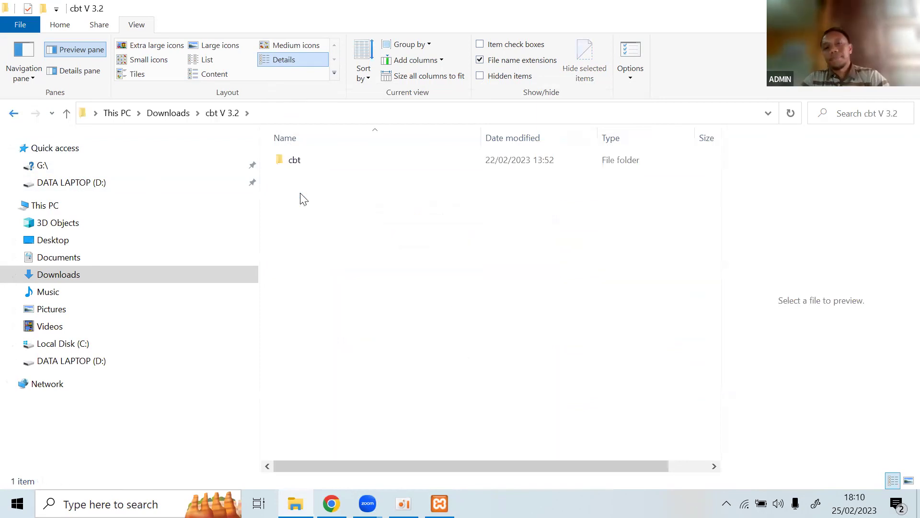
pyautogui.click(288, 161)
pyautogui.rightClick(289, 160)
pyautogui.click(349, 421)
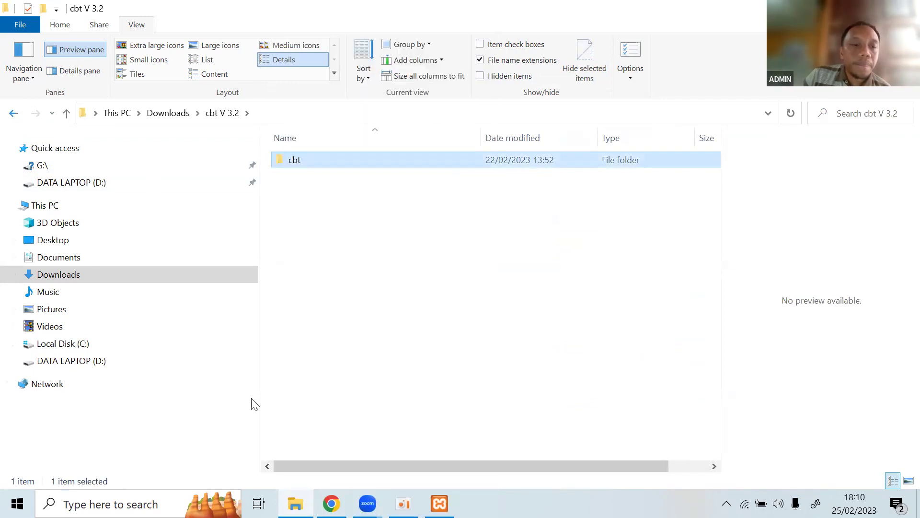
pyautogui.click(92, 343)
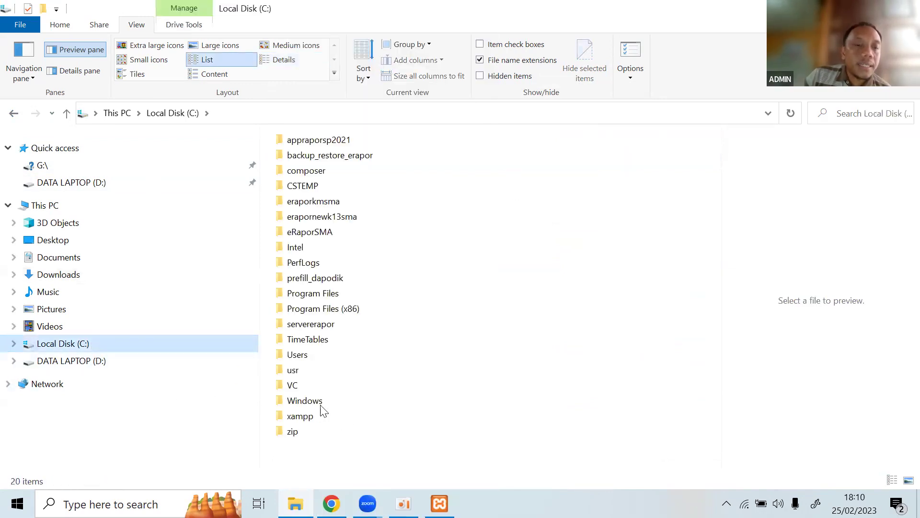
# Look through C:\xampp\htdocs without pasting anything, then switch to Downloads.
pyautogui.doubleClick(315, 419)
pyautogui.doubleClick(299, 216)
pyautogui.rightClick(494, 204)
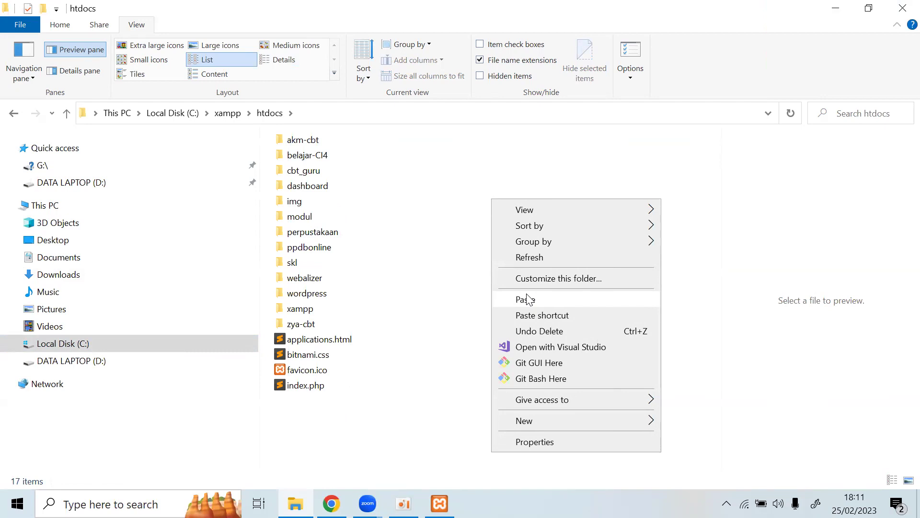
pyautogui.click(445, 326)
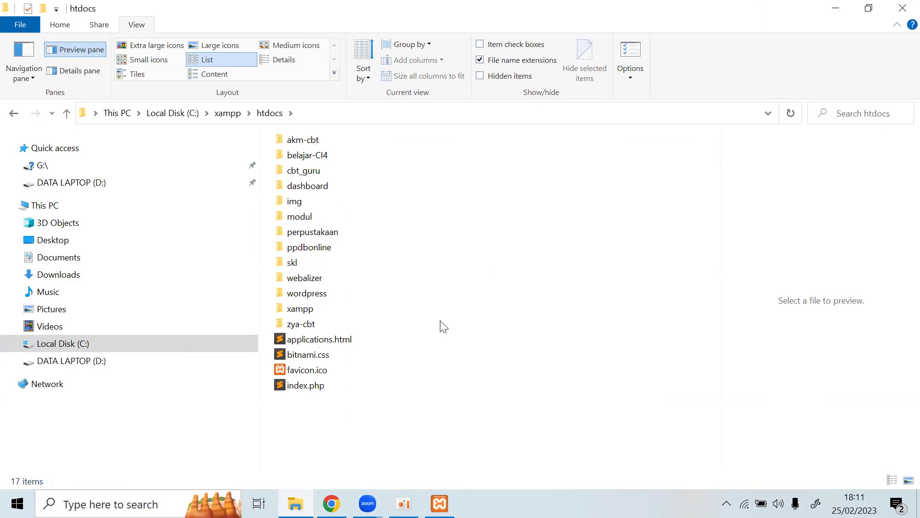
pyautogui.click(87, 344)
pyautogui.doubleClick(292, 414)
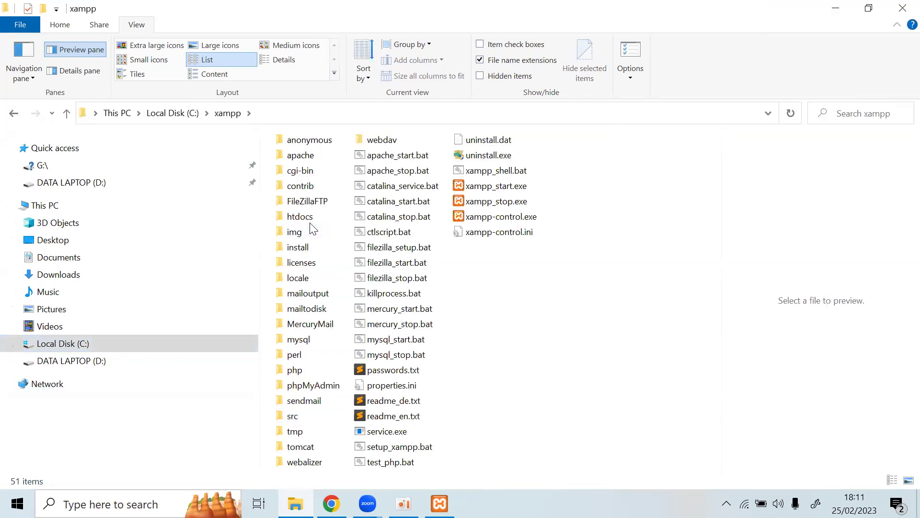
pyautogui.doubleClick(310, 222)
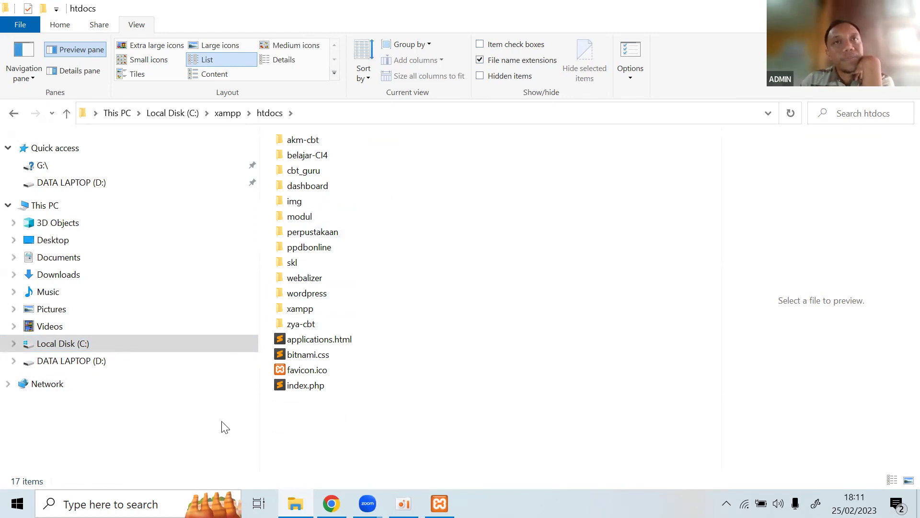
pyautogui.click(69, 282)
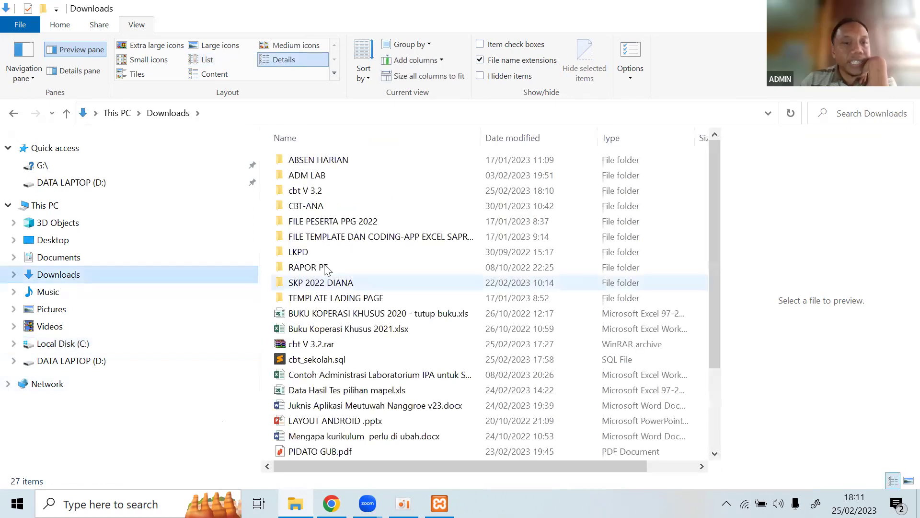
# Copy the cbt folder from Downloads\cbt V 3.2.
pyautogui.doubleClick(307, 191)
pyautogui.click(291, 161)
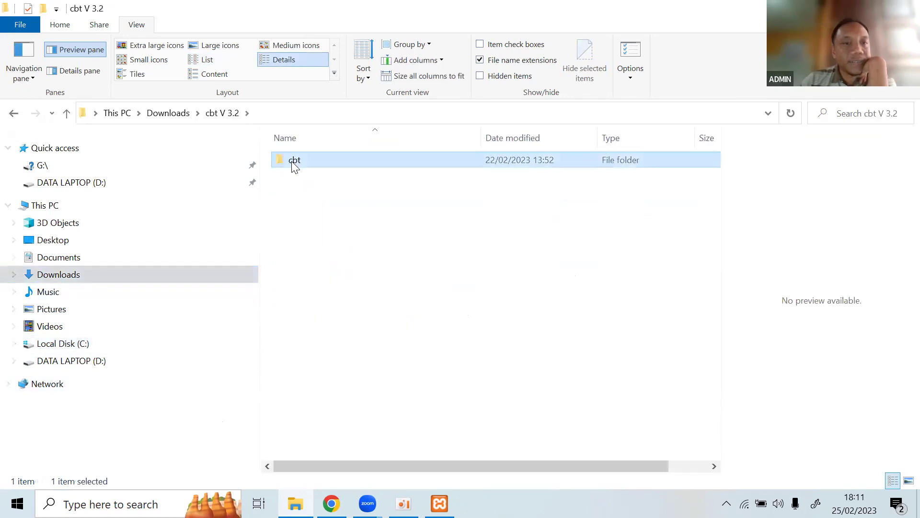
pyautogui.rightClick(292, 161)
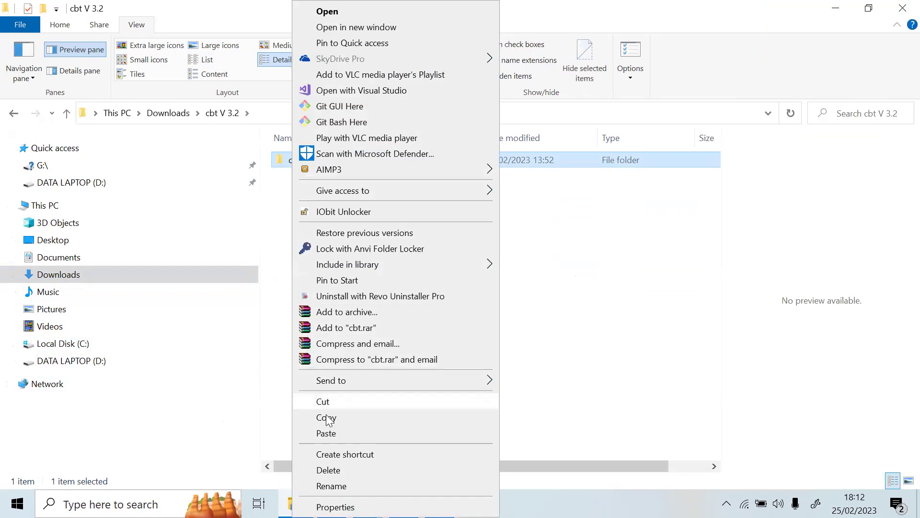
pyautogui.click(327, 419)
# Go to C:\xampp\htdocs and bring up its paste menu, dismissing it unused.
pyautogui.click(71, 343)
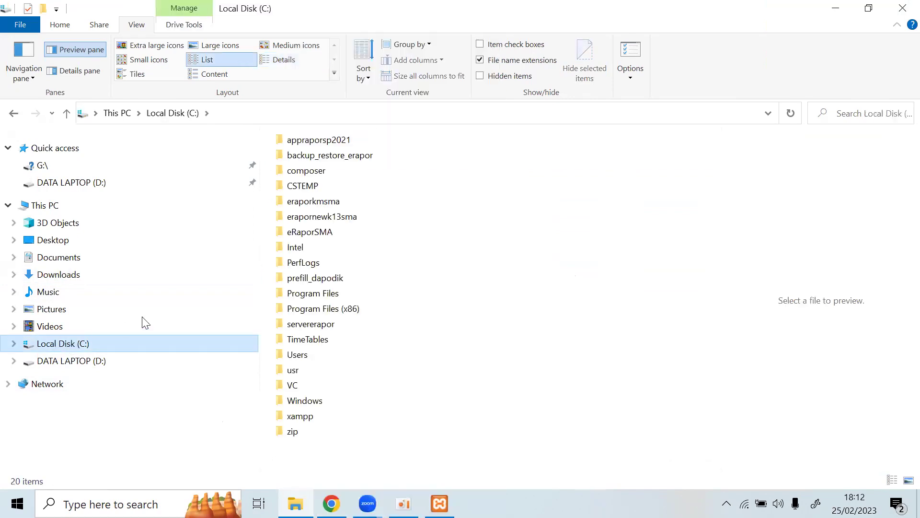
pyautogui.doubleClick(310, 422)
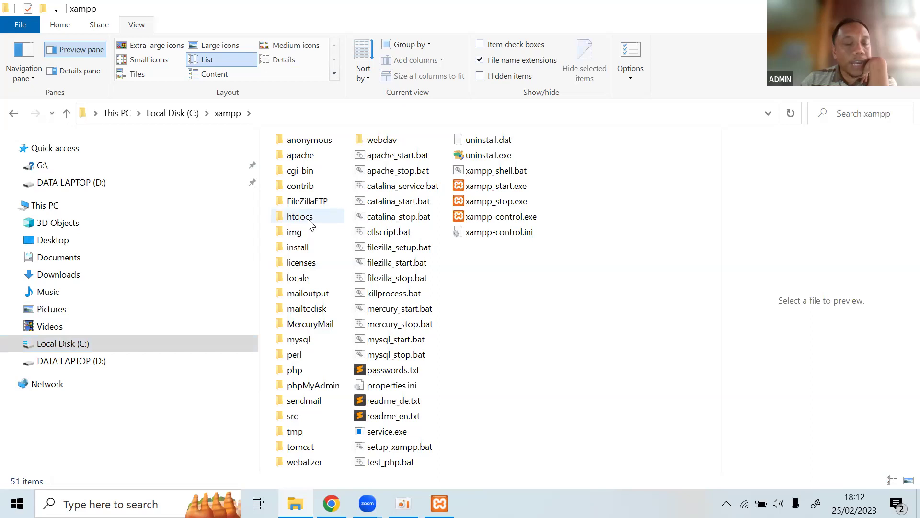
pyautogui.doubleClick(309, 221)
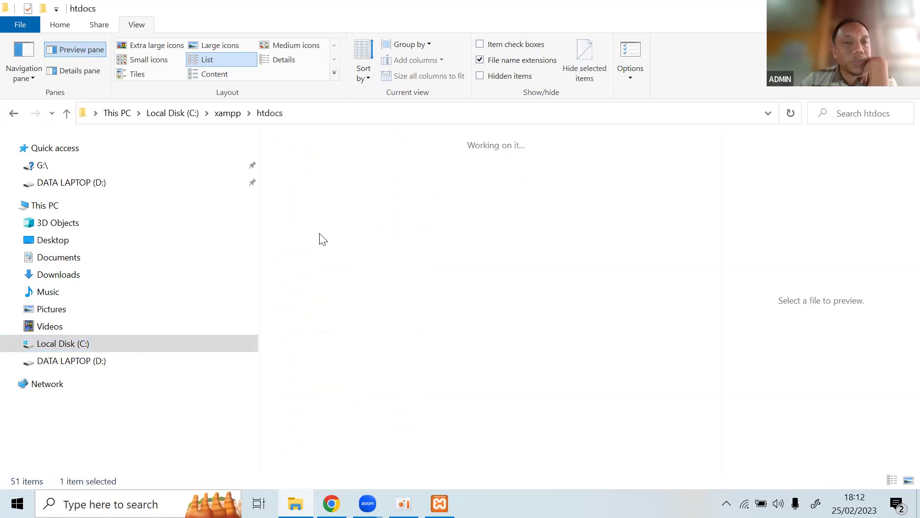
pyautogui.rightClick(411, 177)
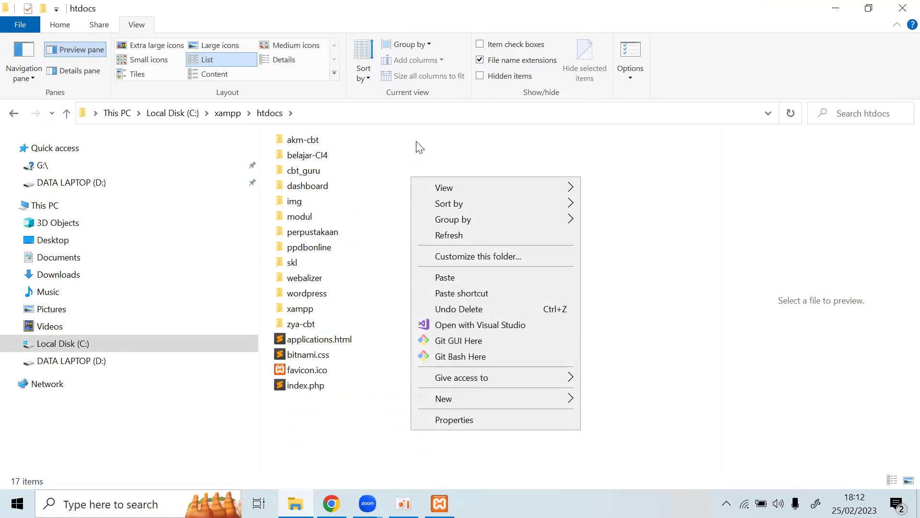
pyautogui.click(418, 146)
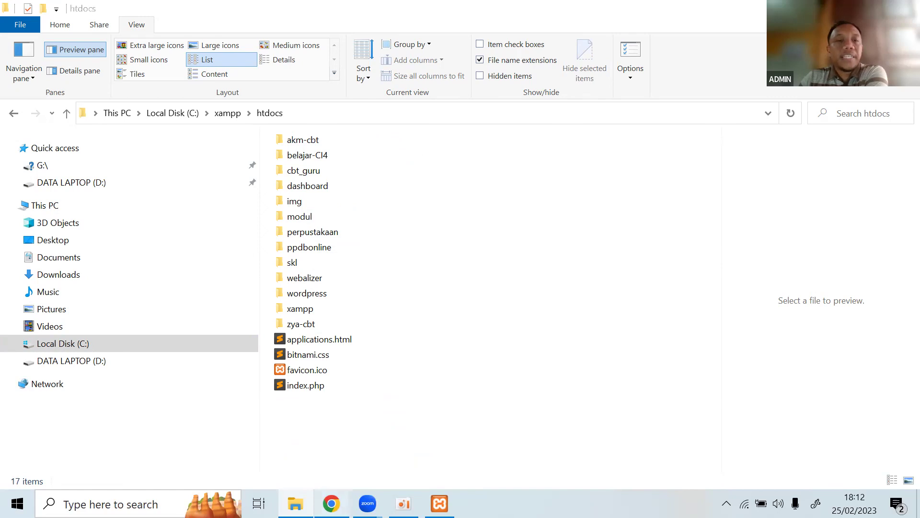
# In the CBT guide, highlight step 2 and its C/xampp/htdocs path.
pyautogui.hotkey('alt', 'Tab')
pyautogui.scroll(-9, 323, 259)
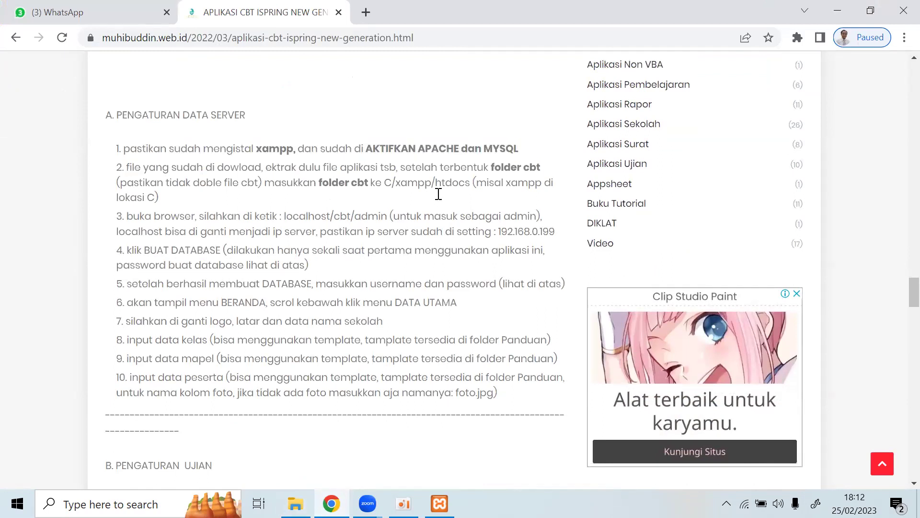
pyautogui.moveTo(231, 166); pyautogui.dragTo(494, 178)
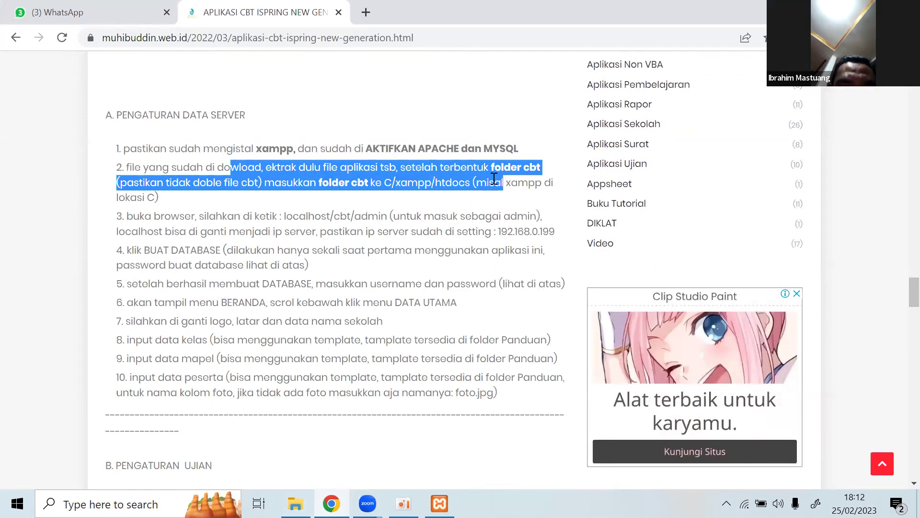
pyautogui.moveTo(382, 182); pyautogui.dragTo(471, 185)
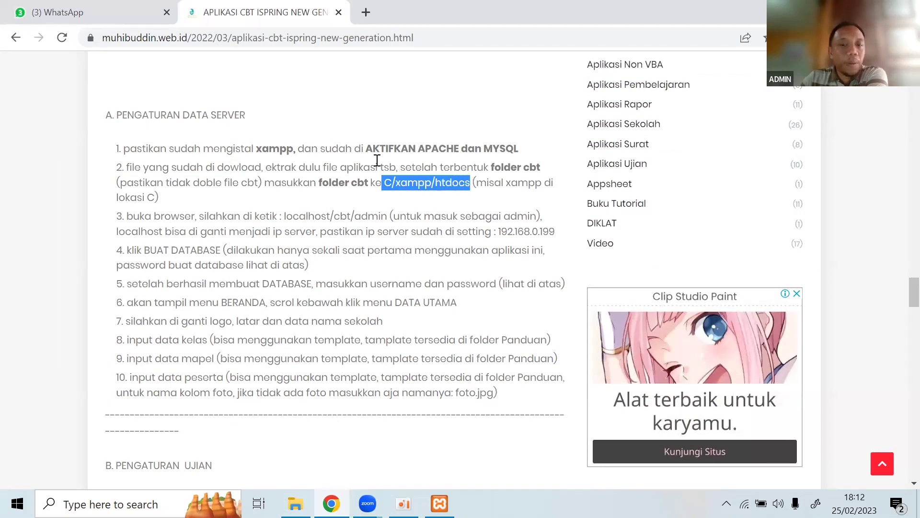
# Copy the localhost/cbt/admin address from step 3 of the server setup.
pyautogui.scroll(2, 473, 290)
pyautogui.scroll(-2, 472, 249)
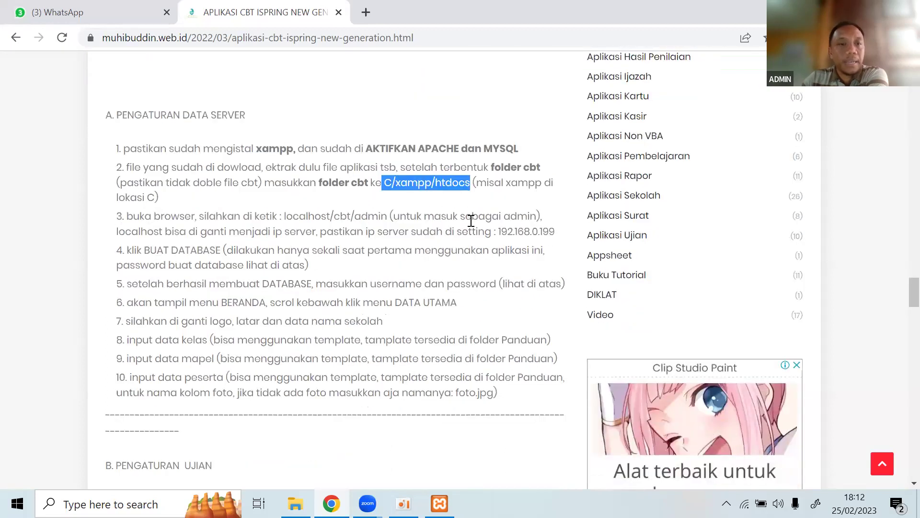
pyautogui.scroll(-2, 316, 299)
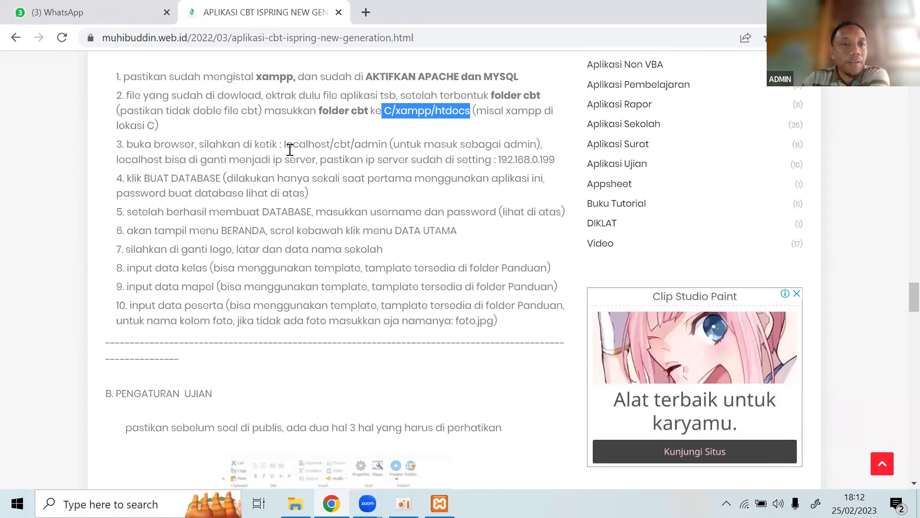
pyautogui.moveTo(284, 145); pyautogui.dragTo(388, 146)
pyautogui.rightClick(363, 150)
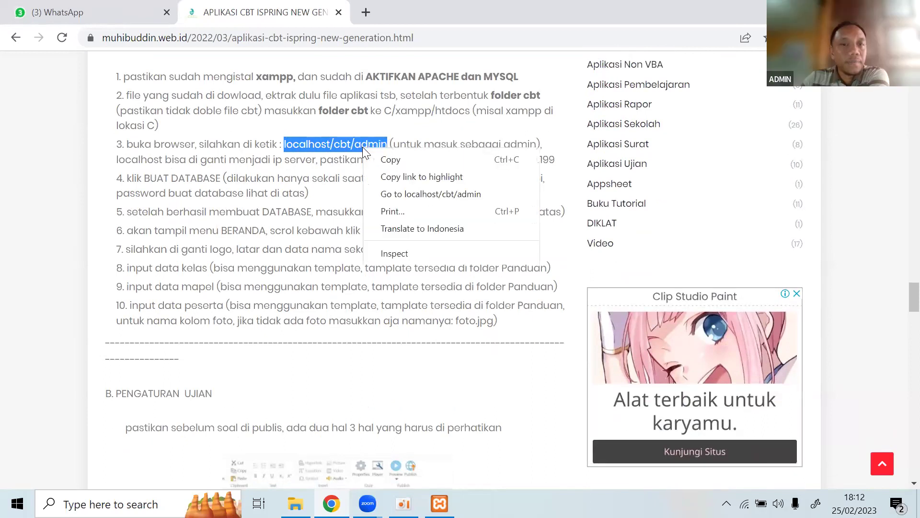
pyautogui.click(374, 160)
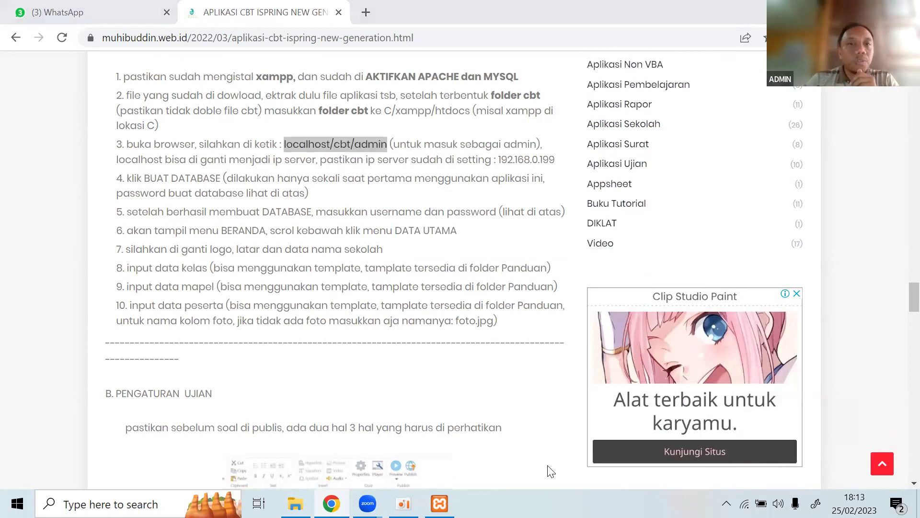
pyautogui.click(366, 12)
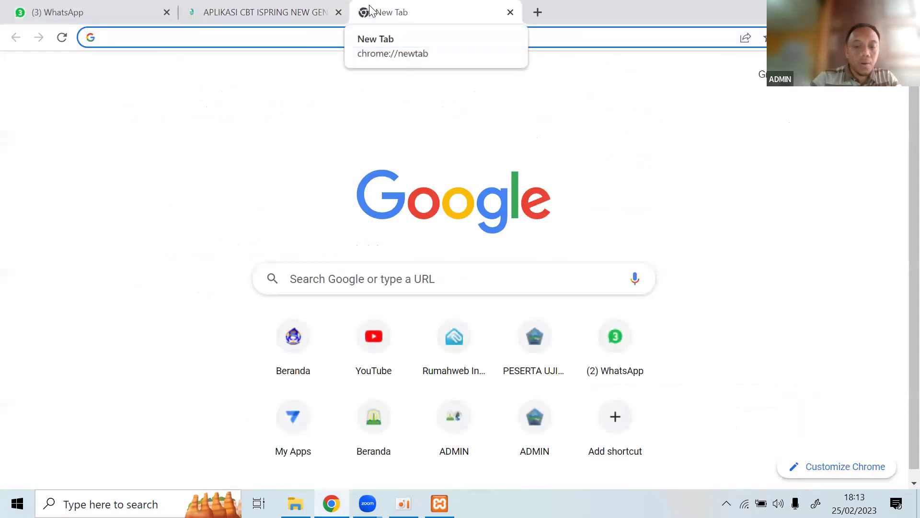
pyautogui.write('lo')
pyautogui.press('Up')
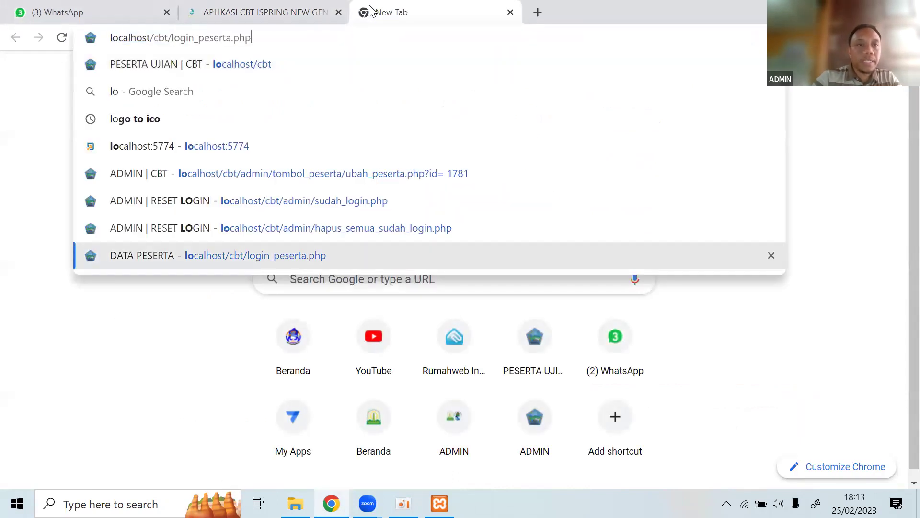
pyautogui.press('BackSpace')
pyautogui.press('BackSpace')
pyautogui.press('BackSpace')
pyautogui.press('BackSpace')
pyautogui.press('BackSpace')
pyautogui.press('BackSpace')
pyautogui.press('BackSpace')
pyautogui.press('BackSpace')
pyautogui.press('BackSpace')
pyautogui.press('BackSpace')
pyautogui.press('BackSpace')
pyautogui.press('BackSpace')
pyautogui.press('BackSpace')
pyautogui.press('BackSpace')
pyautogui.press('BackSpace')
pyautogui.press('BackSpace')
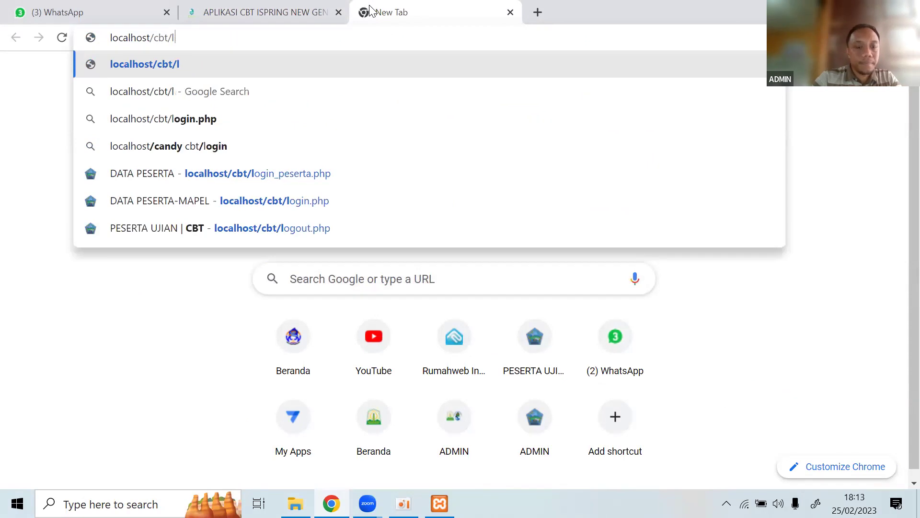
pyautogui.press('BackSpace')
pyautogui.write('admin')
pyautogui.press('Return')
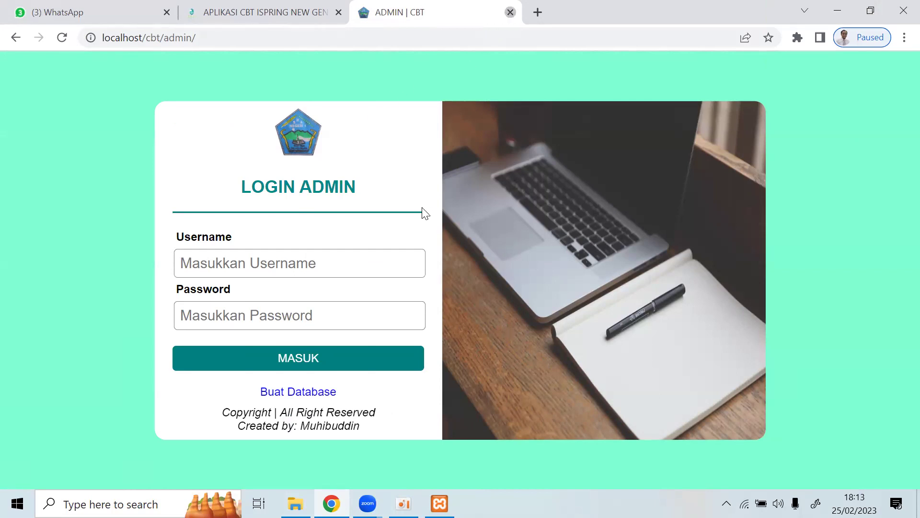
pyautogui.click(510, 12)
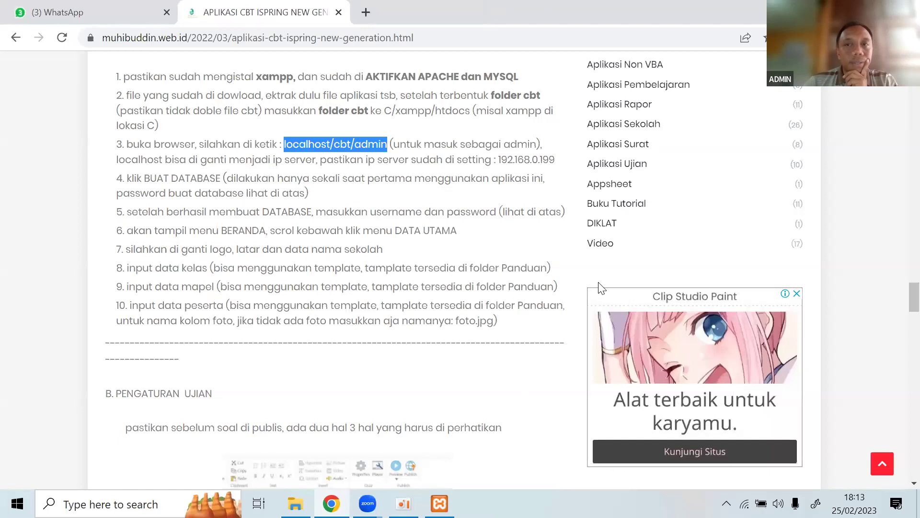
# Stop Apache and MySQL in XAMPP Control Panel, then bring back the htdocs Explorer window.
pyautogui.moveTo(439, 504)
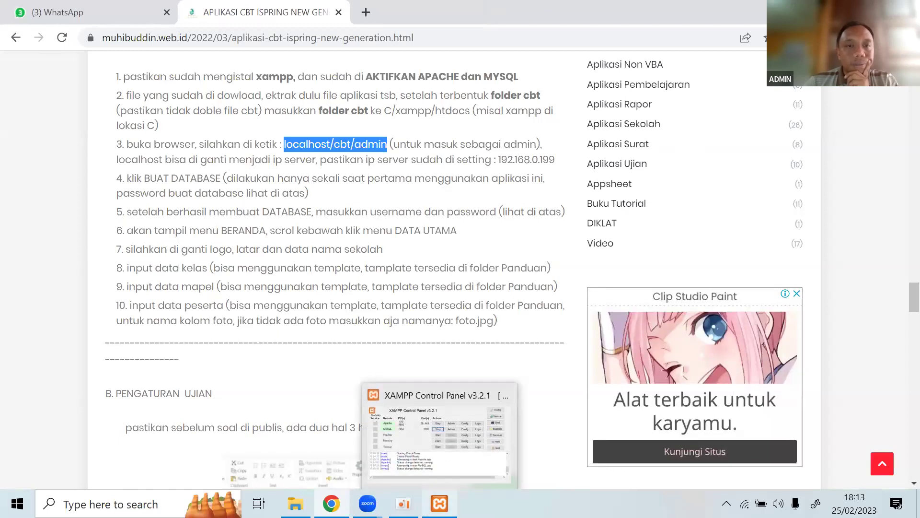
pyautogui.click(439, 431)
pyautogui.click(348, 106)
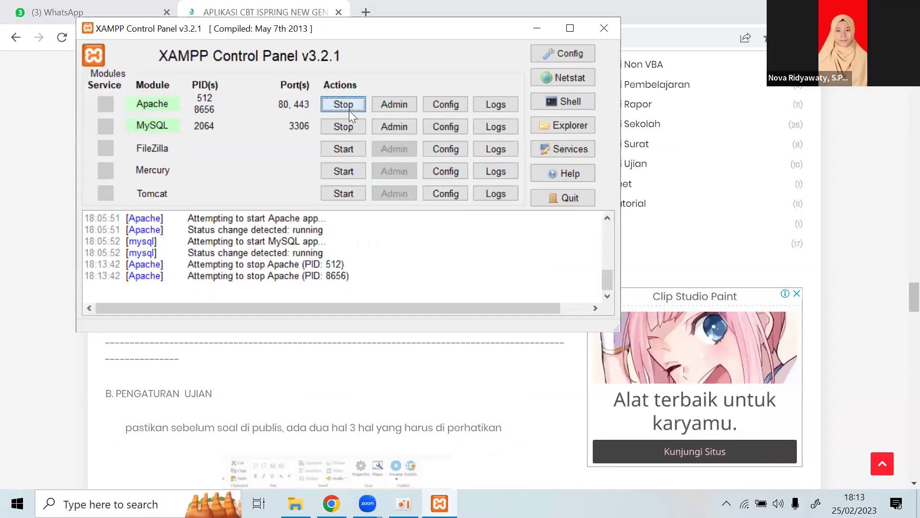
pyautogui.click(350, 126)
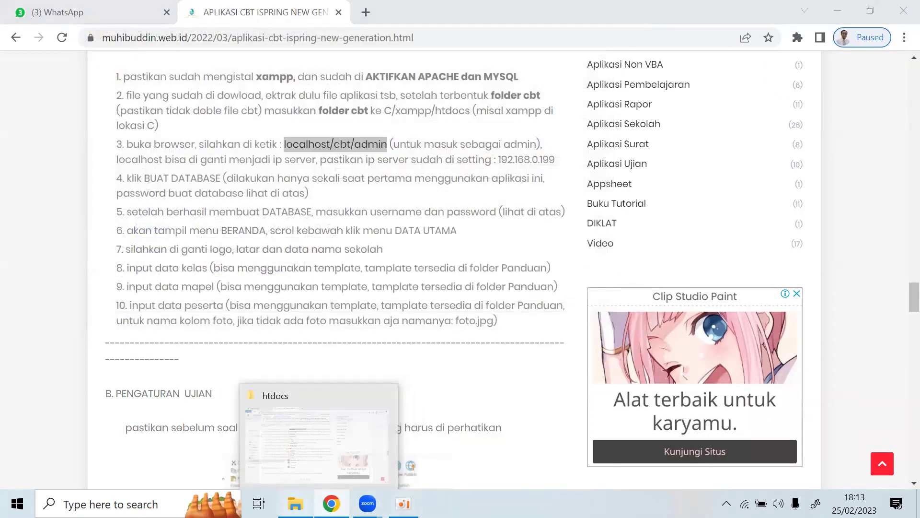
pyautogui.click(295, 504)
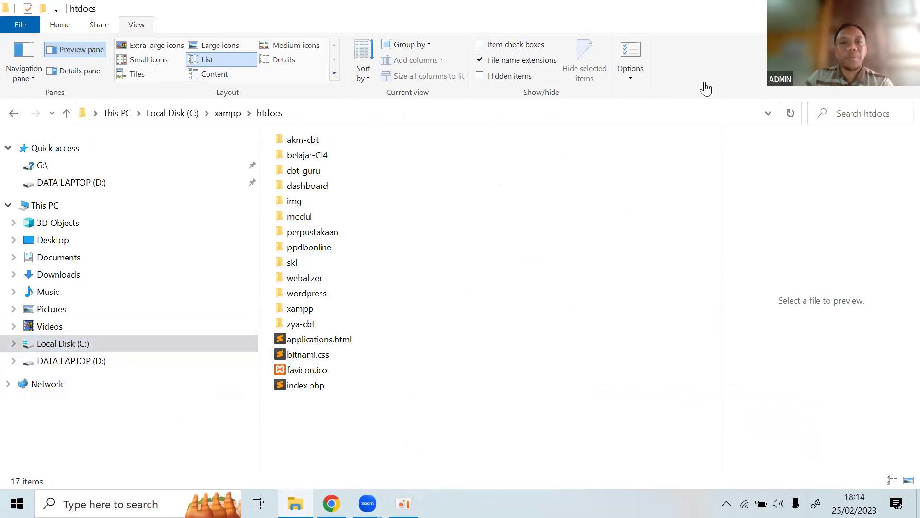
# Go up from htdocs into C:\xampp and view options for xampp-control.exe.
pyautogui.hotkey('alt', 'Tab')
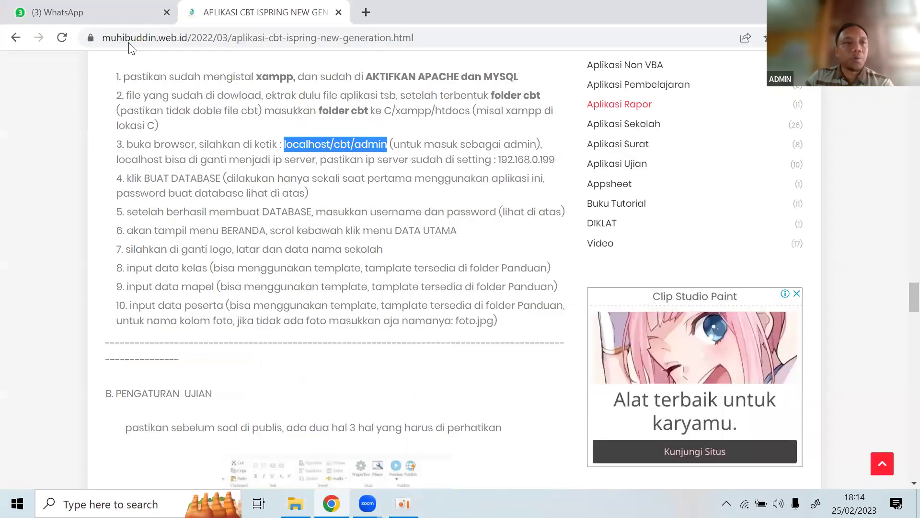
pyautogui.press('super+d')
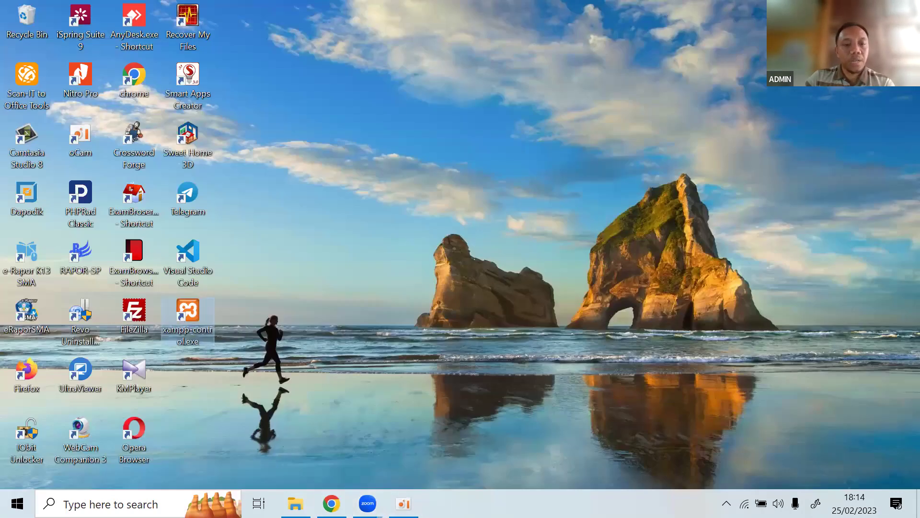
pyautogui.click(295, 504)
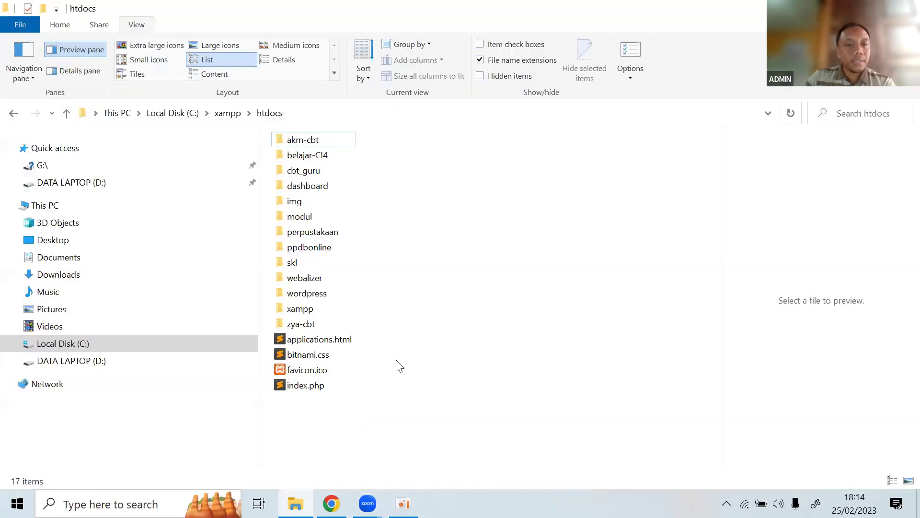
pyautogui.press('BackSpace')
pyautogui.doubleClick(297, 413)
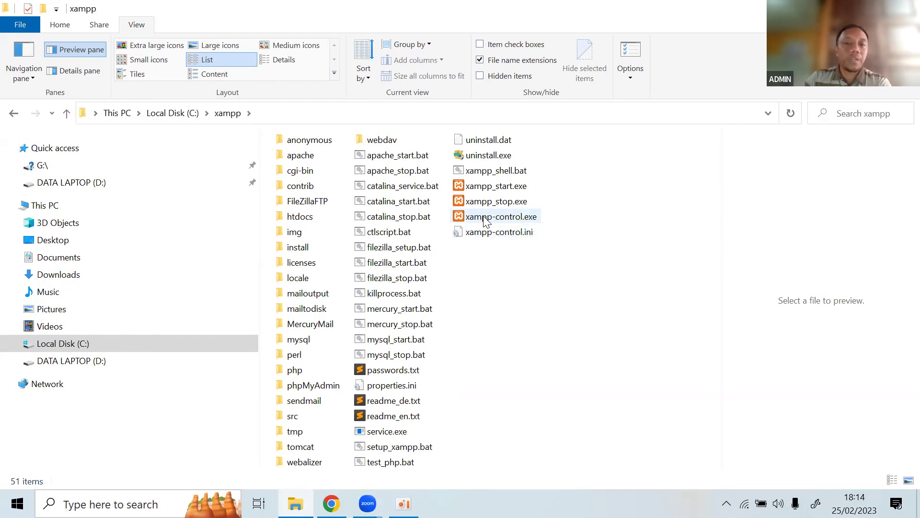
pyautogui.rightClick(485, 222)
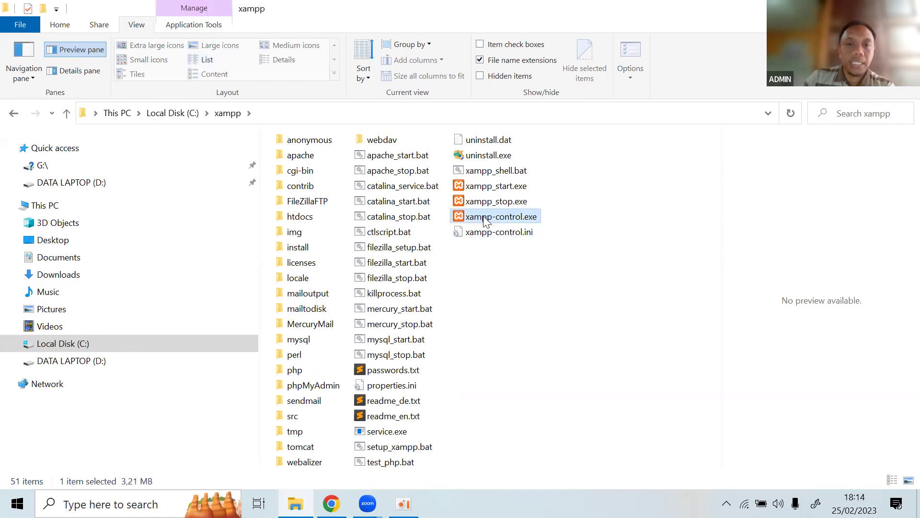
pyautogui.moveTo(609, 369)
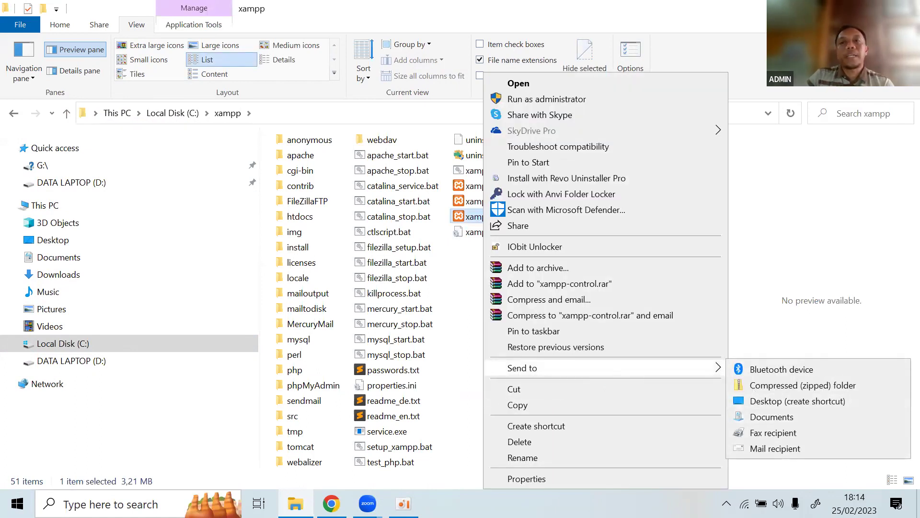
# Browse DATA LAPTOP (D:), then reopen C:\xampp and select xampp-control.exe.
pyautogui.press('super+d')
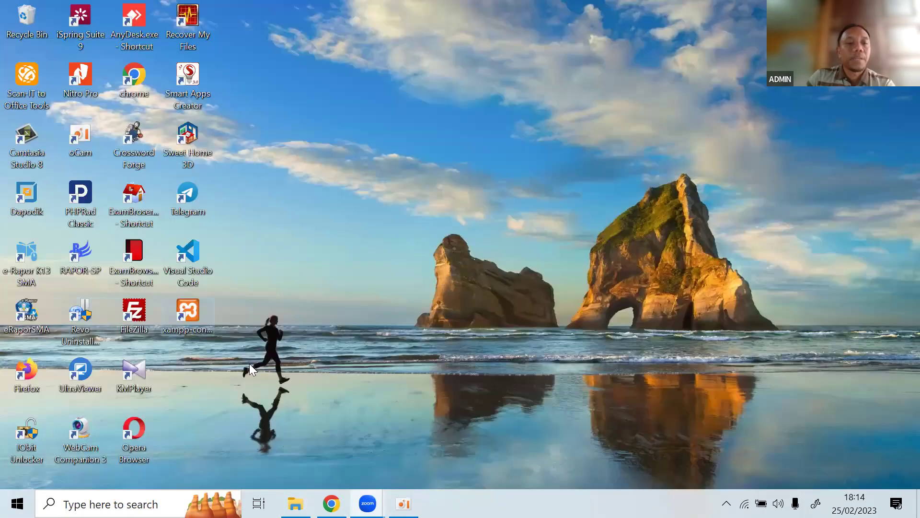
pyautogui.press('super+d')
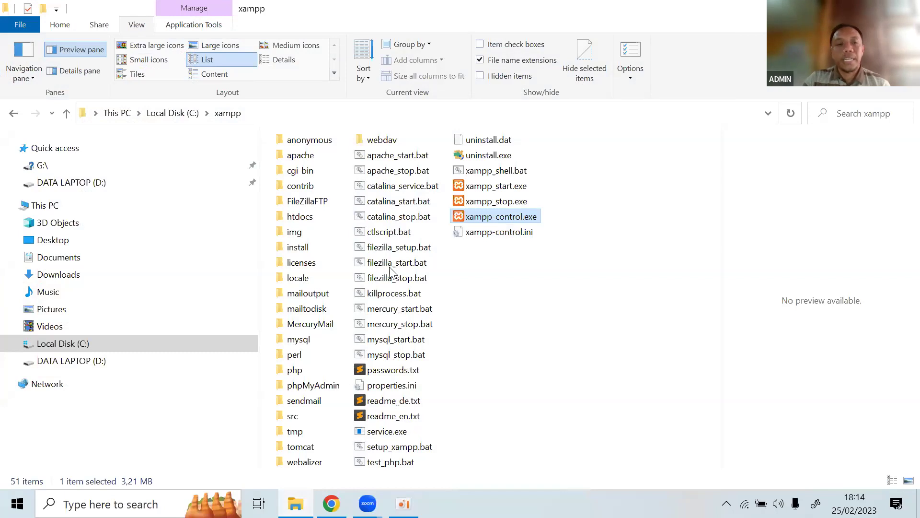
pyautogui.click(147, 366)
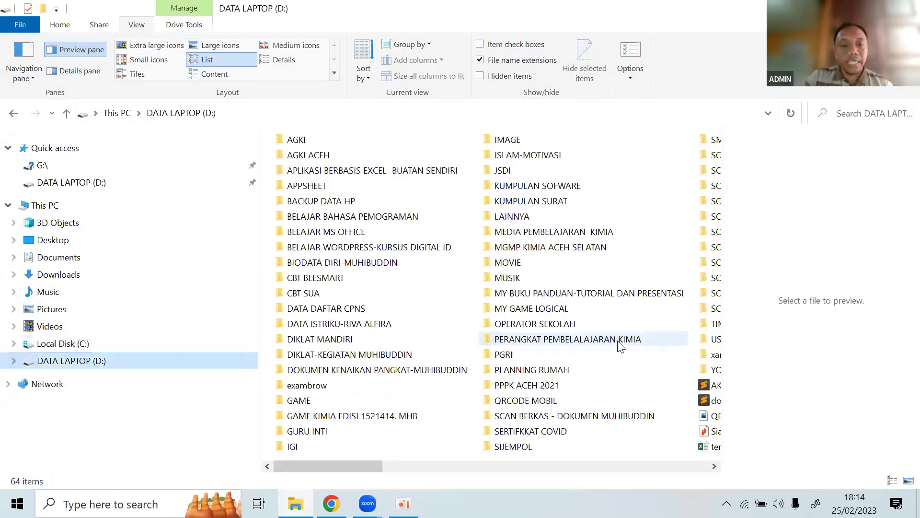
pyautogui.scroll(-2, 508, 429)
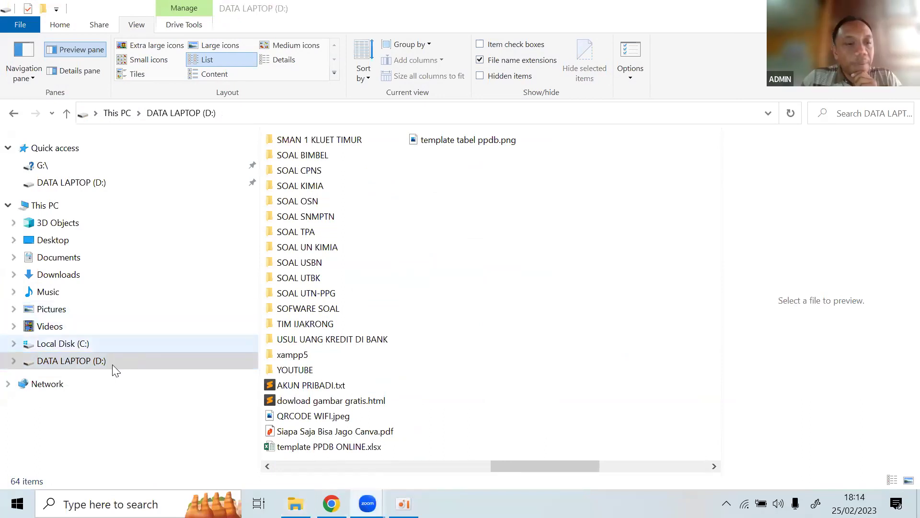
pyautogui.click(63, 348)
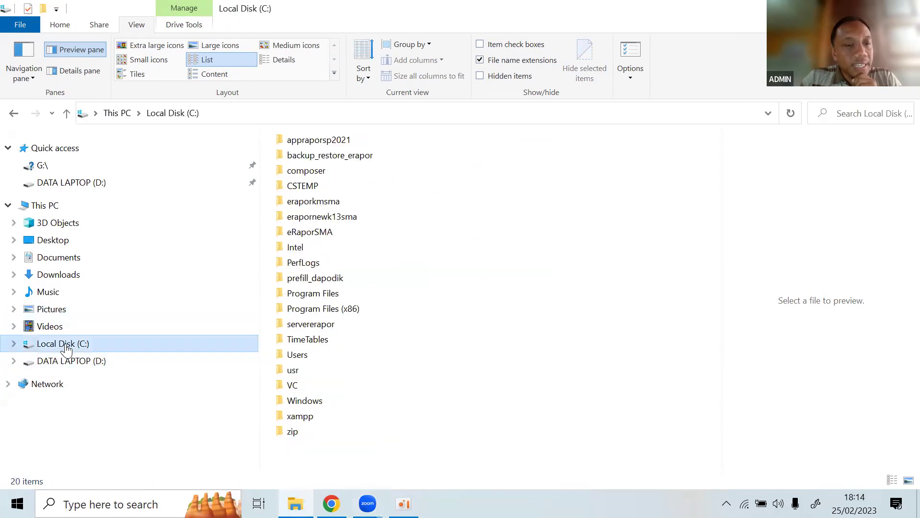
pyautogui.click(311, 422)
pyautogui.doubleClick(312, 416)
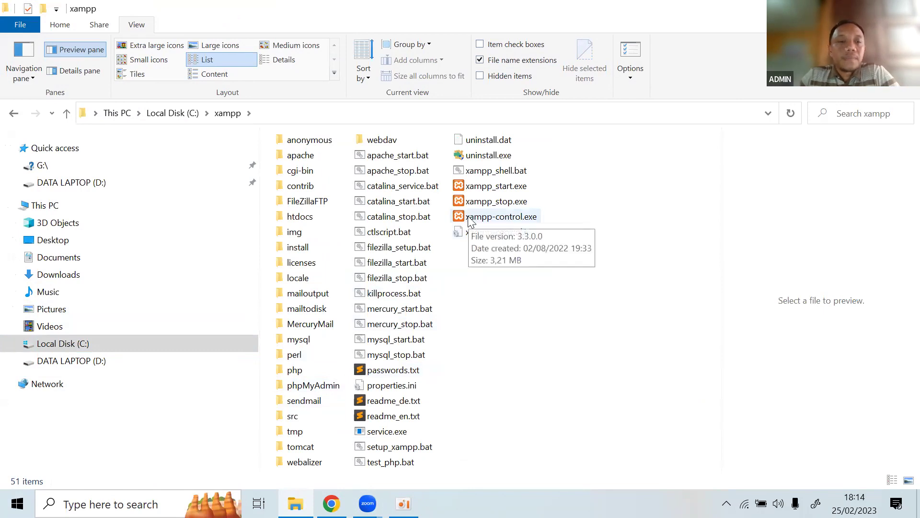
pyautogui.click(149, 342)
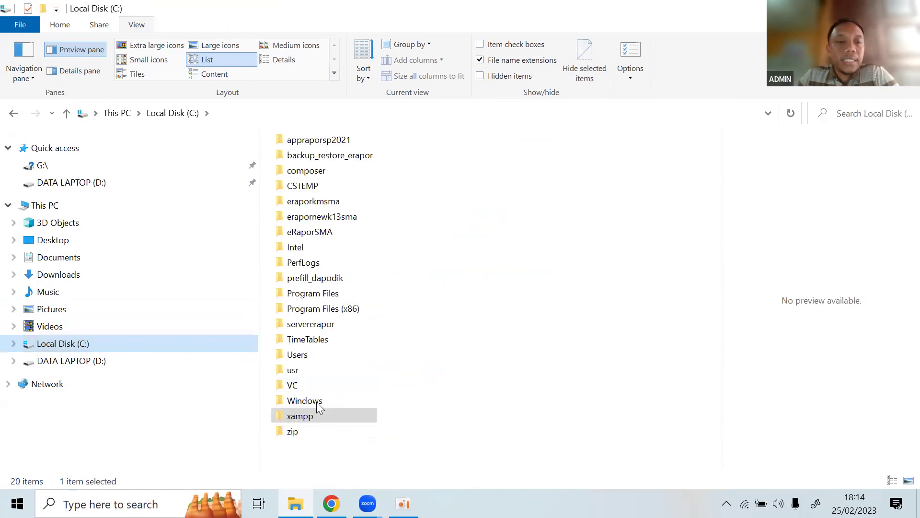
pyautogui.doubleClick(319, 415)
pyautogui.click(500, 217)
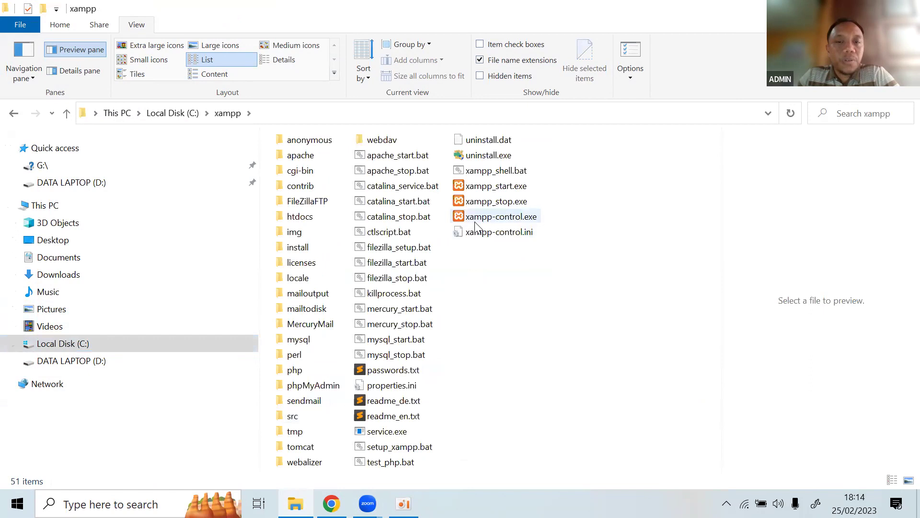
# Launch C:\xampp\xampp-control.exe and look at its context options.
pyautogui.doubleClick(472, 213)
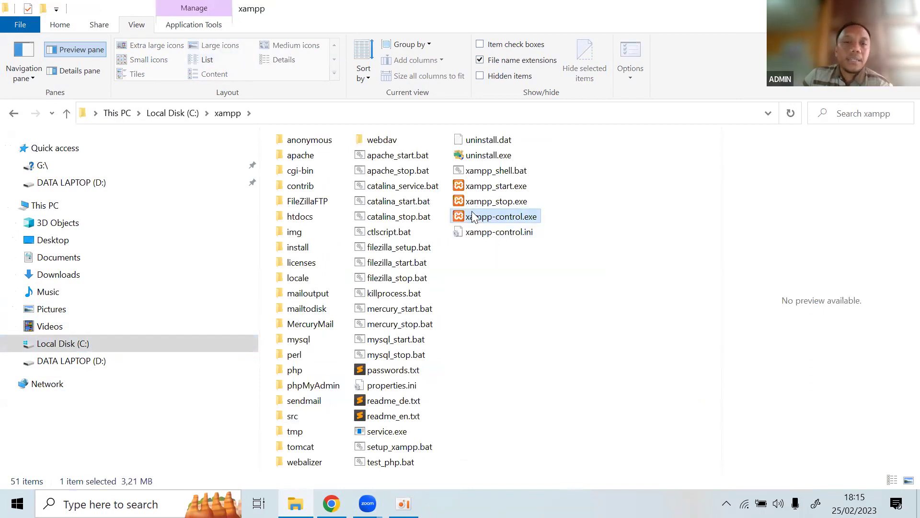
pyautogui.rightClick(472, 213)
pyautogui.moveTo(508, 369)
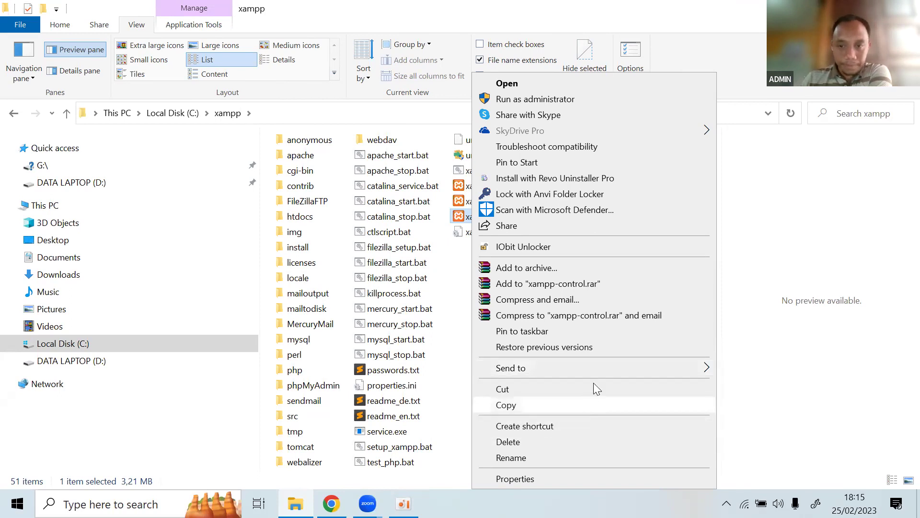
pyautogui.moveTo(676, 367)
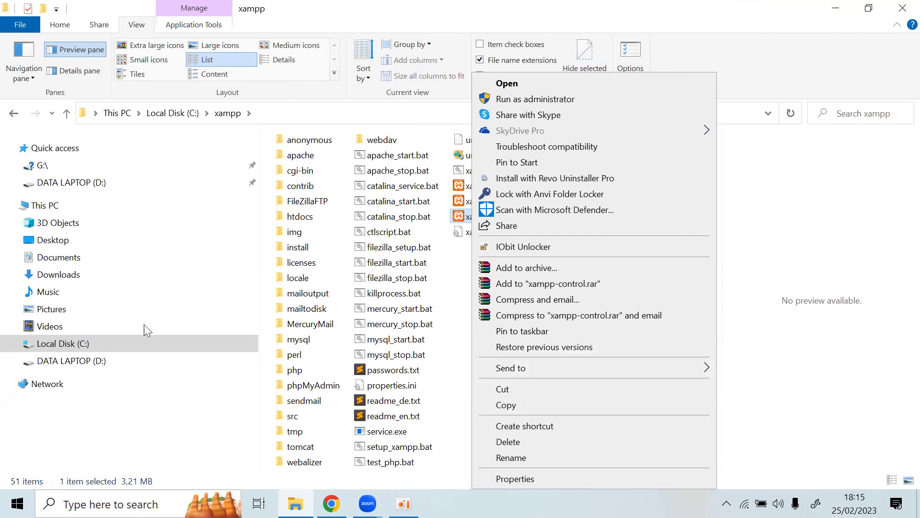
# Refresh the desktop, then open the xampp5 folder and select its xampp-control.exe.
pyautogui.press('super+d')
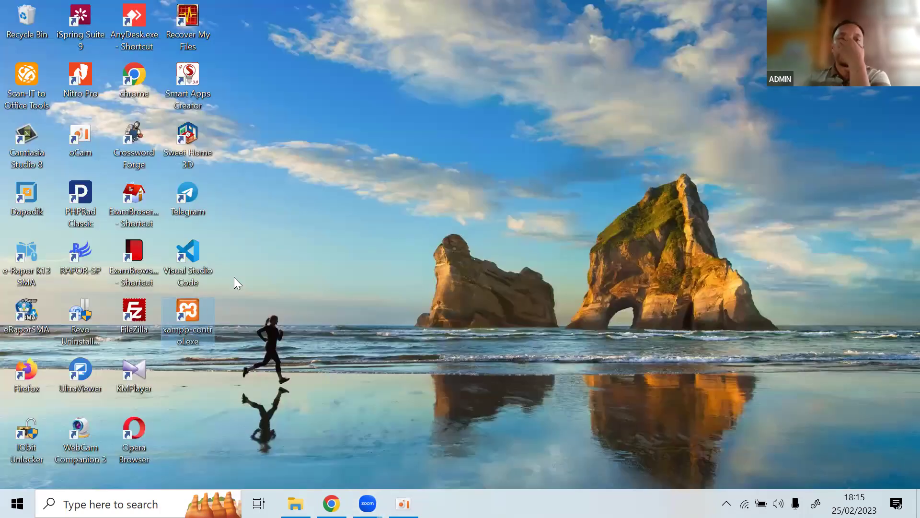
pyautogui.rightClick(329, 189)
pyautogui.click(357, 231)
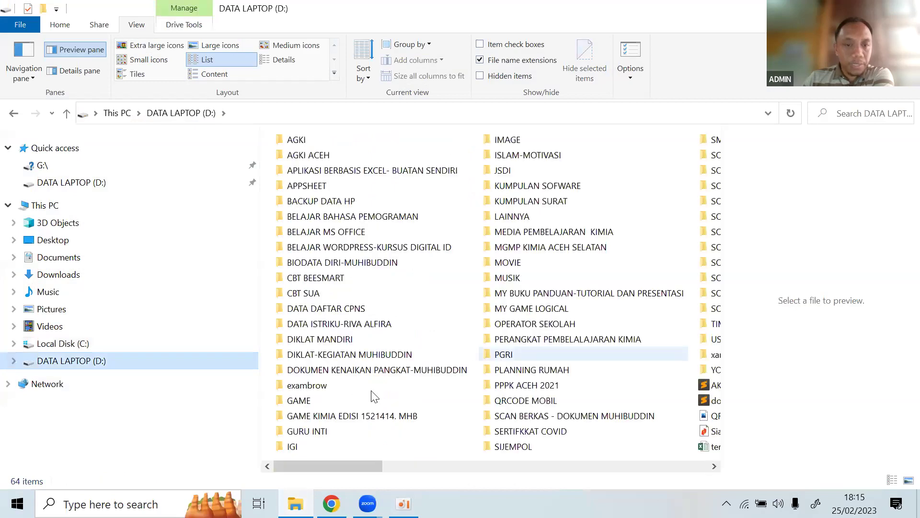
pyautogui.scroll(-3, 372, 396)
pyautogui.press('x')
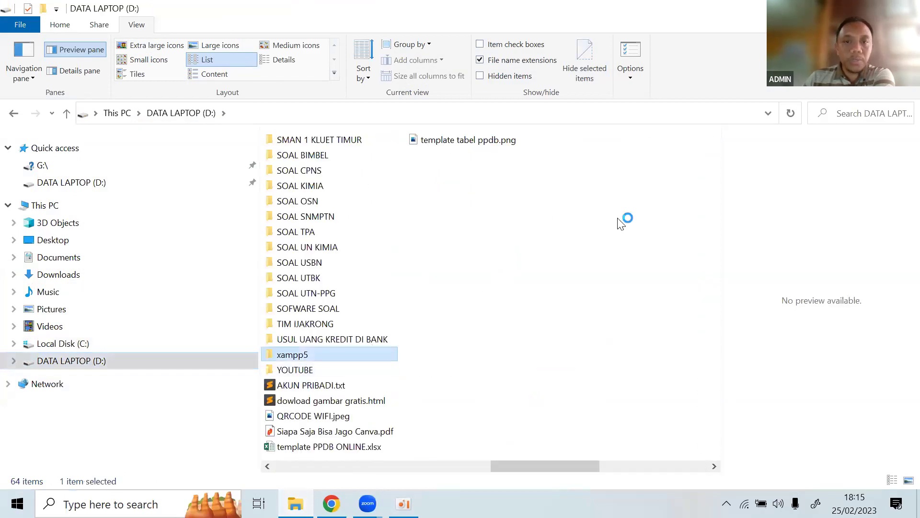
pyautogui.press('Return')
pyautogui.press('Up')
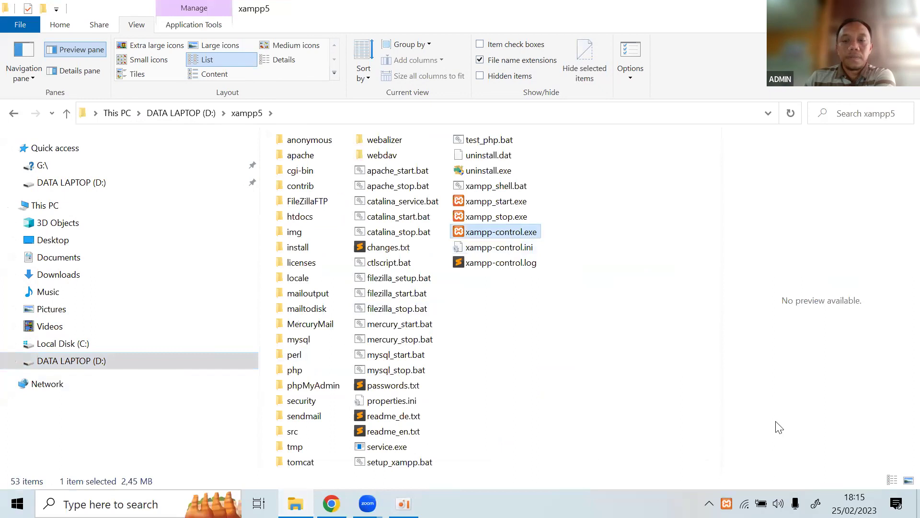
# Launch the XAMPP Control Panel and start Apache (ports 80, 443) and MySQL (port 3306).
pyautogui.press('Return')
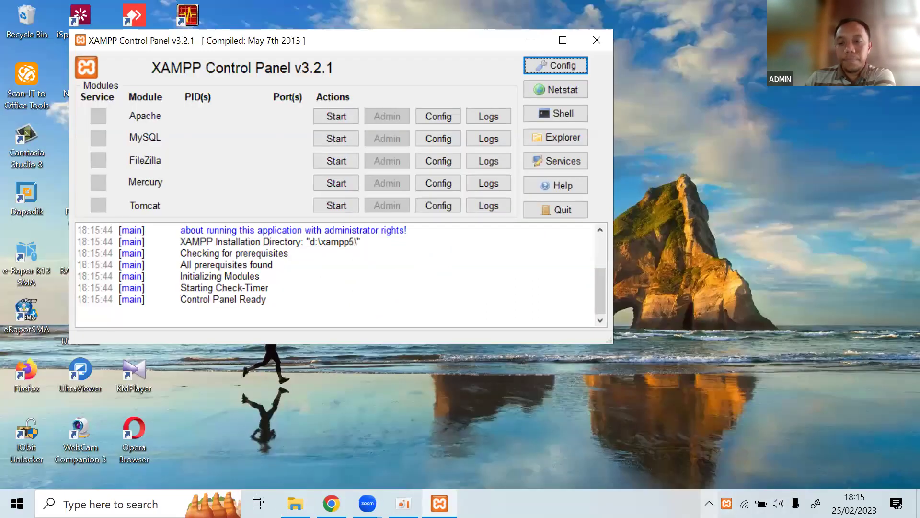
pyautogui.click(709, 503)
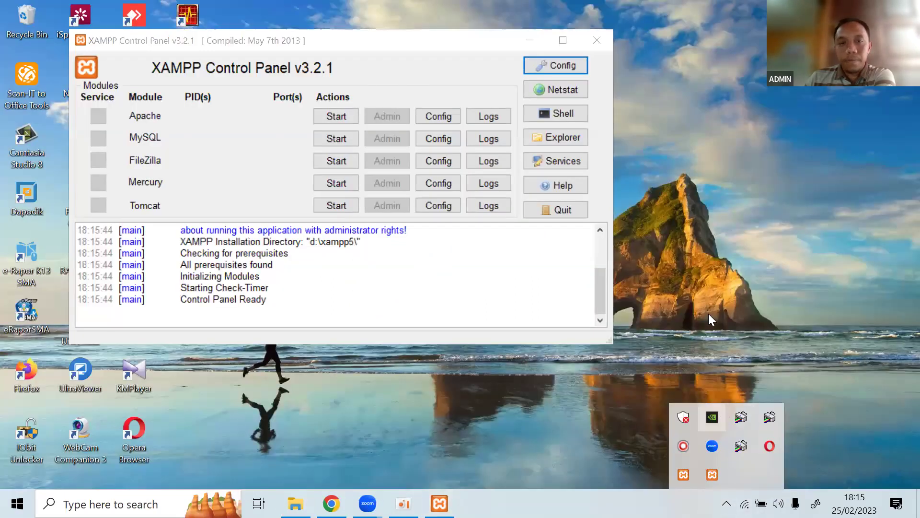
pyautogui.click(366, 39)
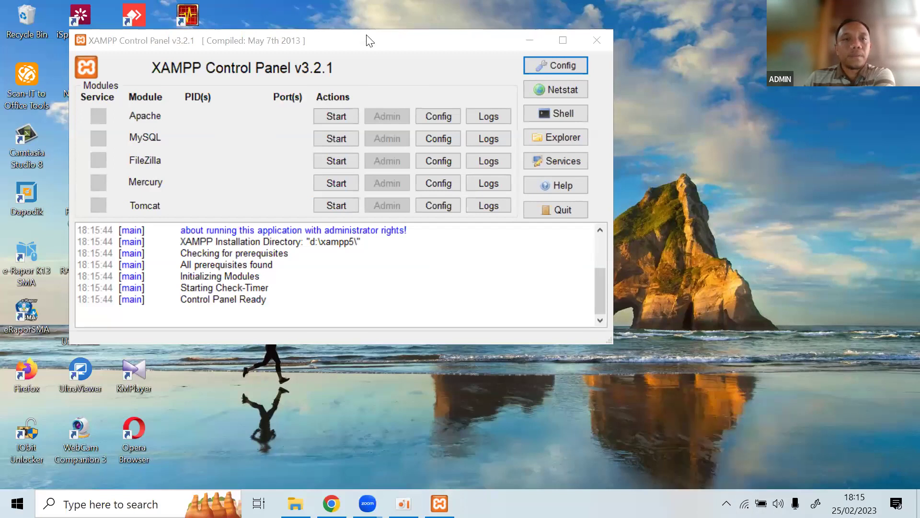
pyautogui.moveTo(365, 37); pyautogui.dragTo(372, 29)
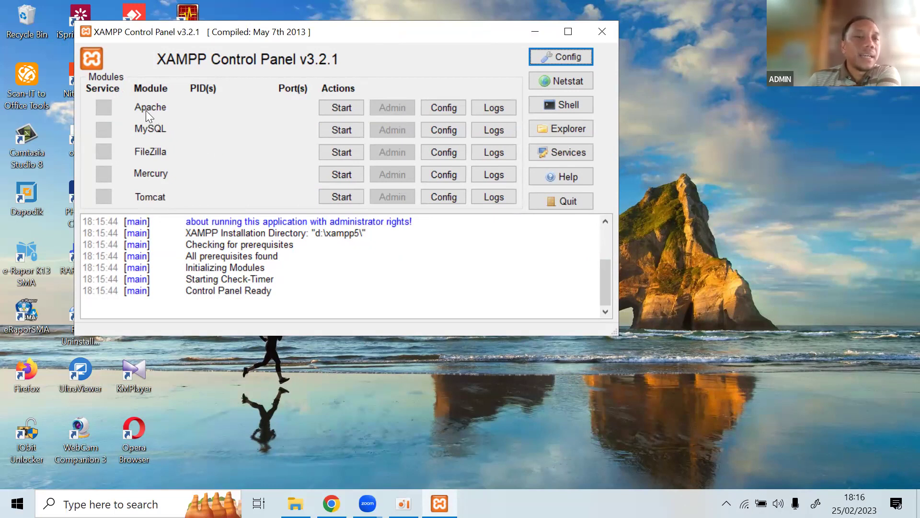
pyautogui.click(341, 108)
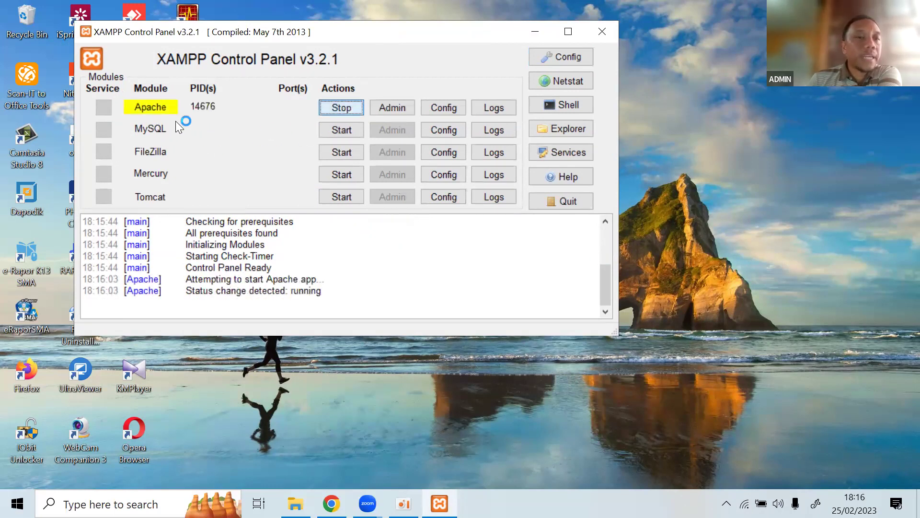
pyautogui.click(348, 129)
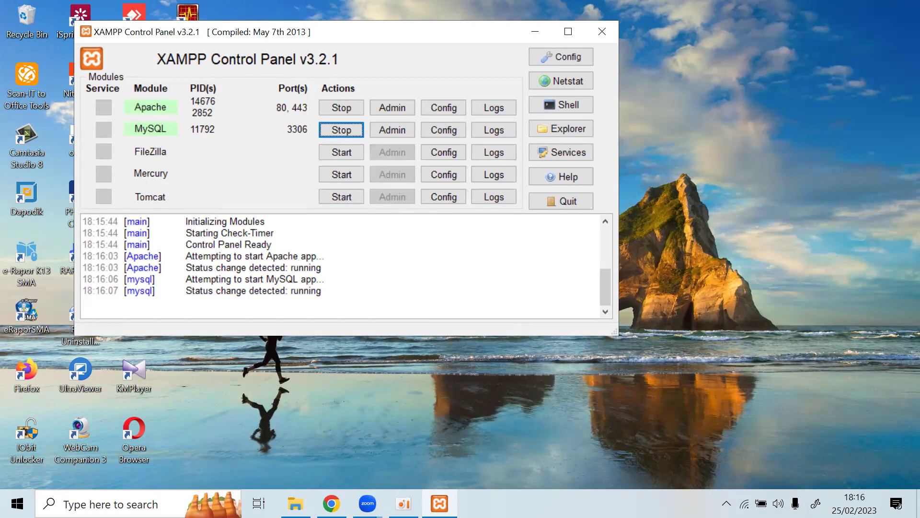
pyautogui.moveTo(331, 504)
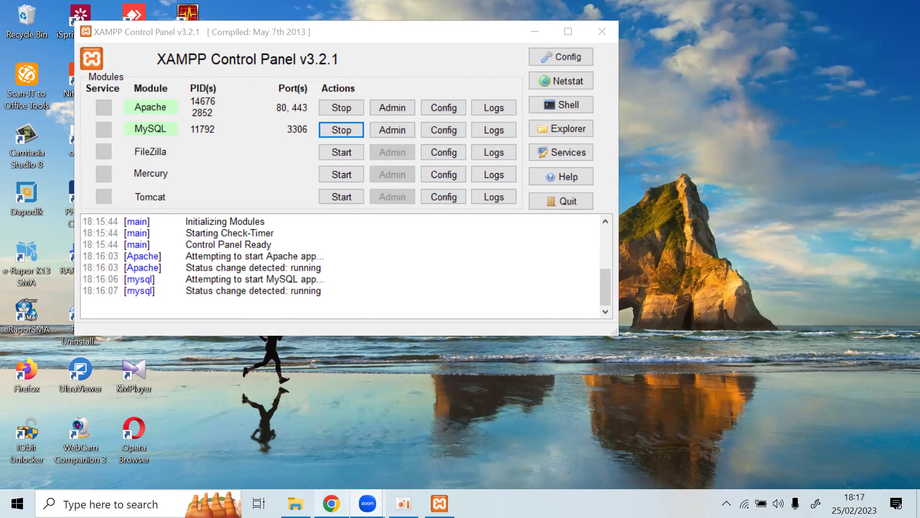
# Load the CBT admin login page at localhost/cbt/admin in a new Chrome tab.
pyautogui.moveTo(331, 503)
pyautogui.click(343, 463)
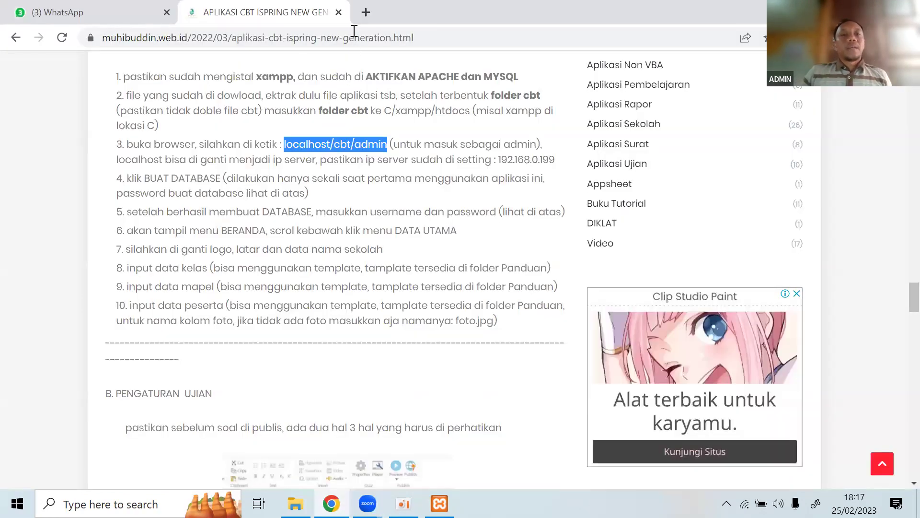
pyautogui.click(367, 12)
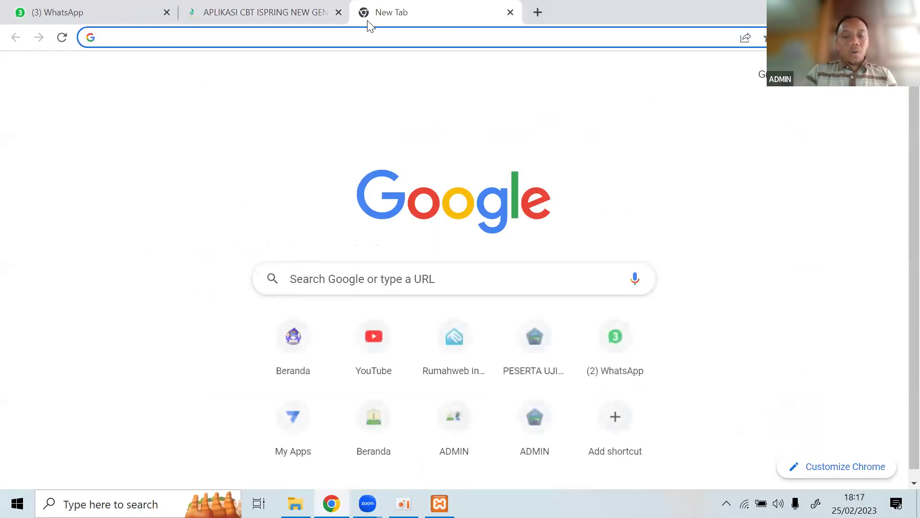
pyautogui.write('localhost/cbt')
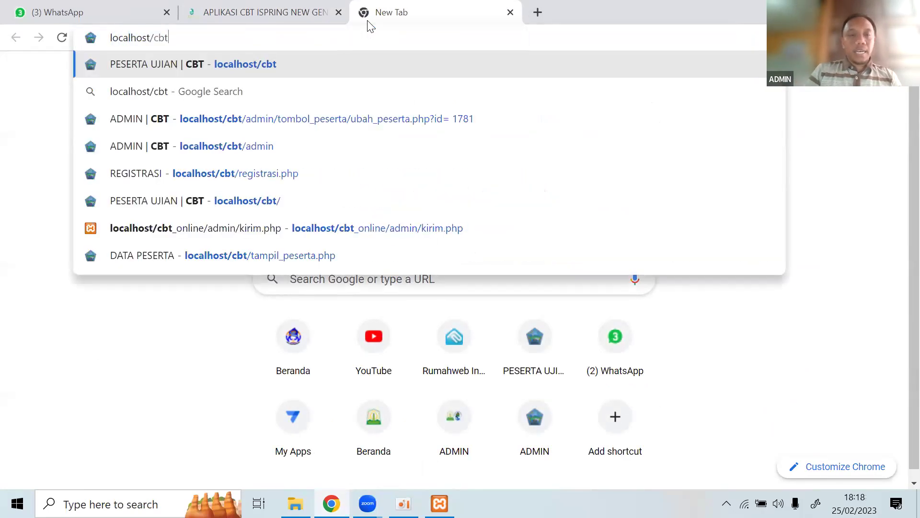
pyautogui.write('/ad')
pyautogui.press('Return')
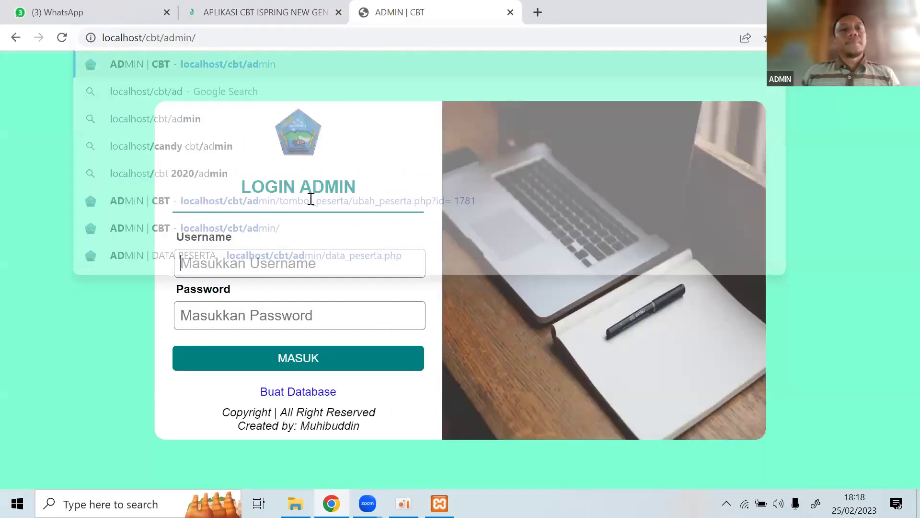
pyautogui.click(98, 35)
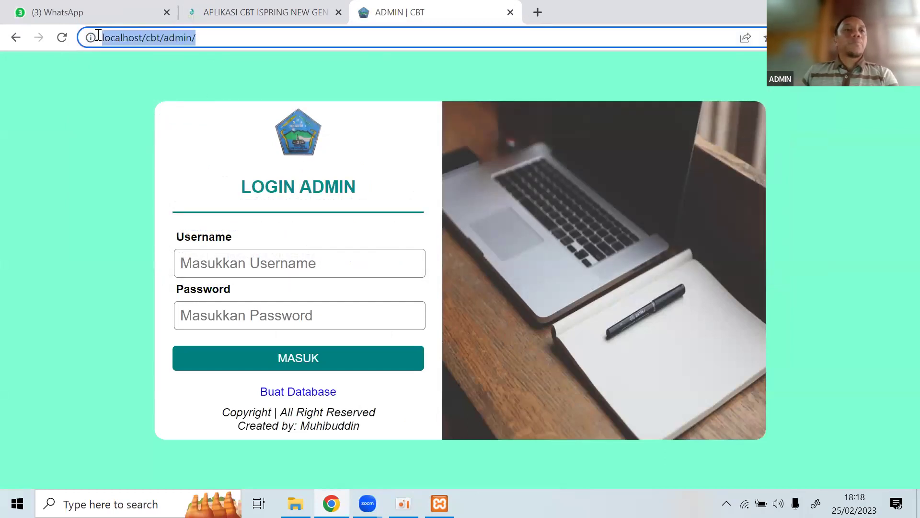
pyautogui.click(220, 36)
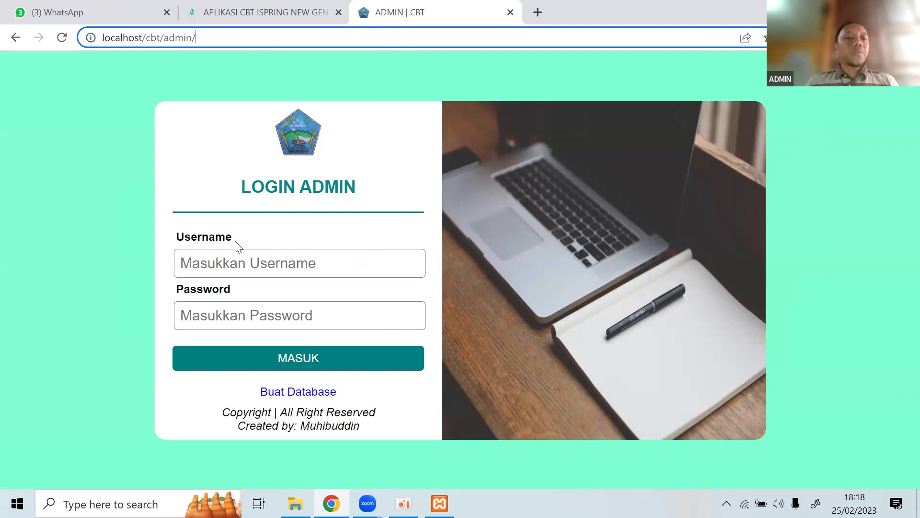
# Submit the admin login with a test username and password, triggering the unknown cbt_sekolah database warning.
pyautogui.click(238, 258)
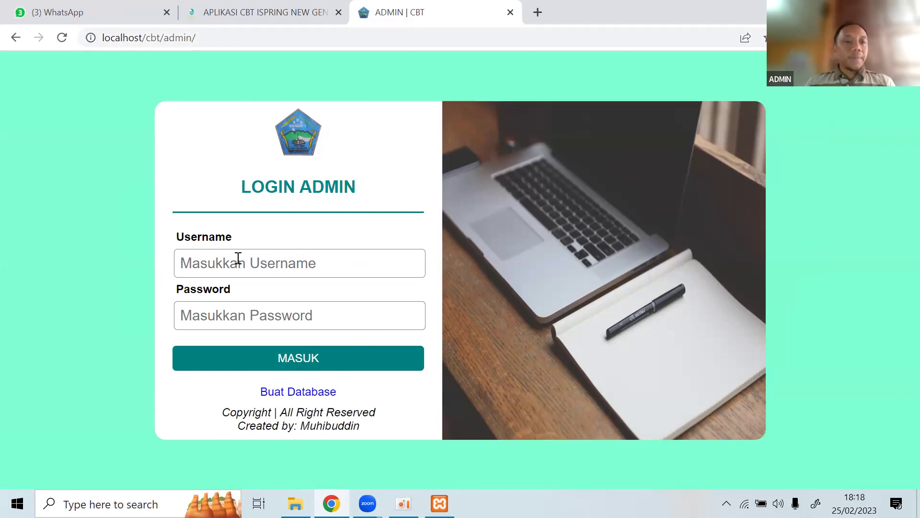
pyautogui.write('aaa')
pyautogui.click(243, 304)
pyautogui.write('aa')
pyautogui.click(264, 367)
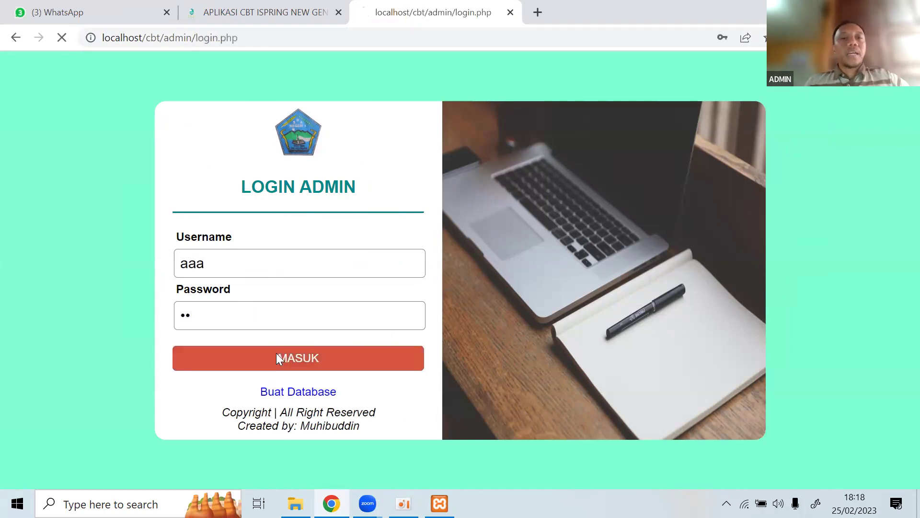
# Return to the login form and check the localhost/cbt/admin address in the tutorial article.
pyautogui.click(15, 38)
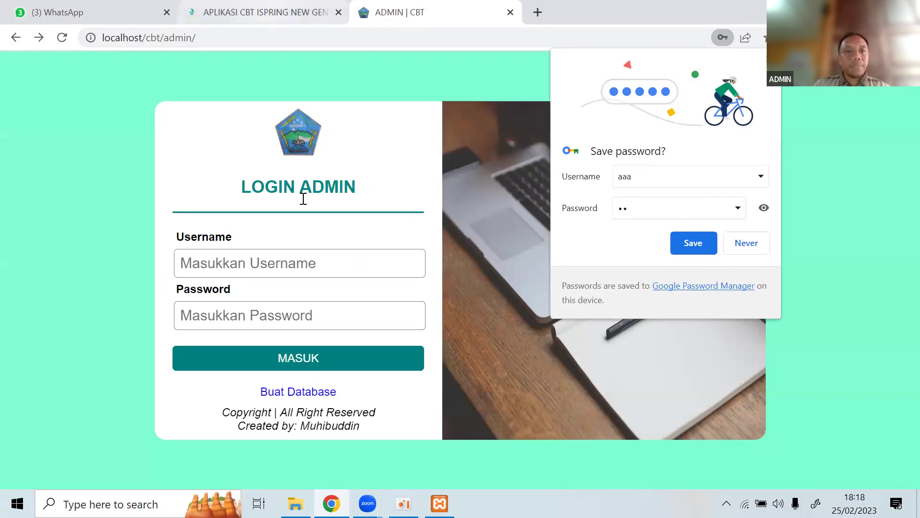
pyautogui.hotkey('ctrl', 'shift', 'Tab')
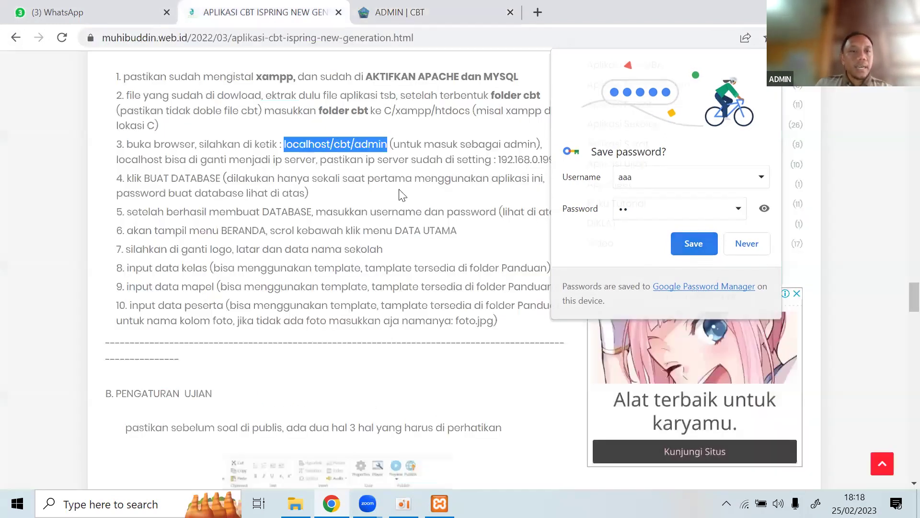
pyautogui.click(375, 188)
pyautogui.scroll(-2, 306, 110)
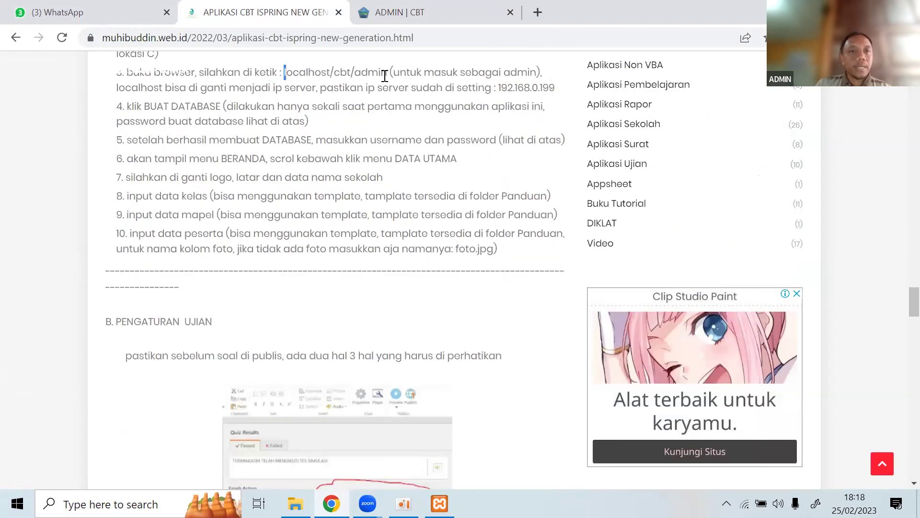
pyautogui.moveTo(385, 76); pyautogui.dragTo(387, 73)
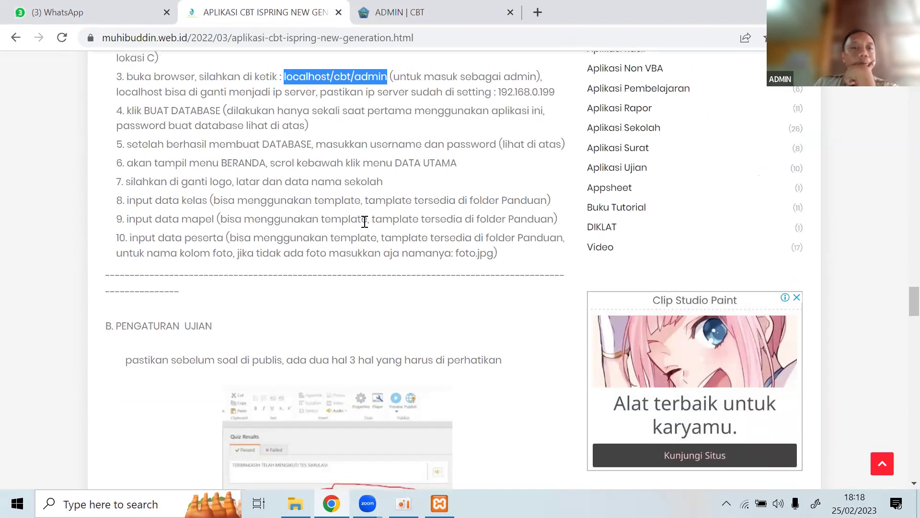
pyautogui.scroll(3, 364, 222)
pyautogui.scroll(4, 304, 242)
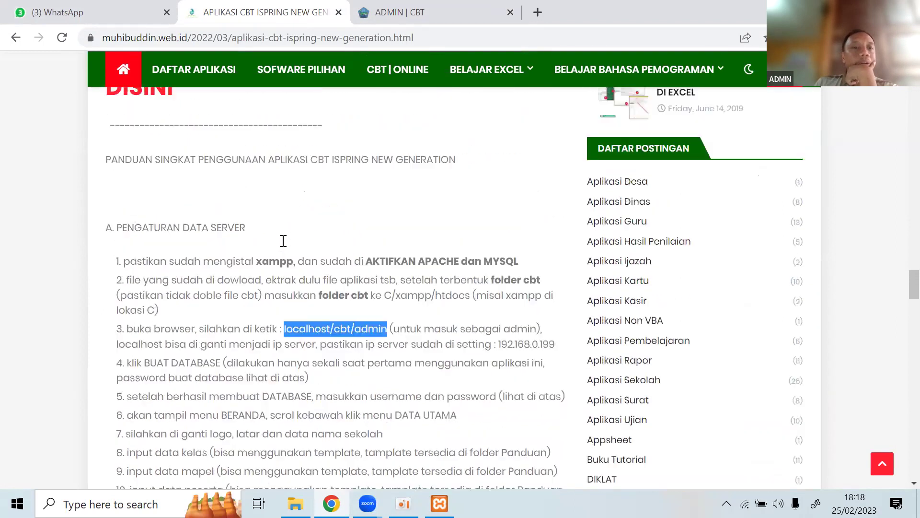
pyautogui.scroll(4, 420, 248)
pyautogui.moveTo(279, 242); pyautogui.dragTo(417, 242)
# Follow the Buat Database link, which returns Object not found for tombol_buat_db.php.
pyautogui.hotkey('ctrl', 'Tab')
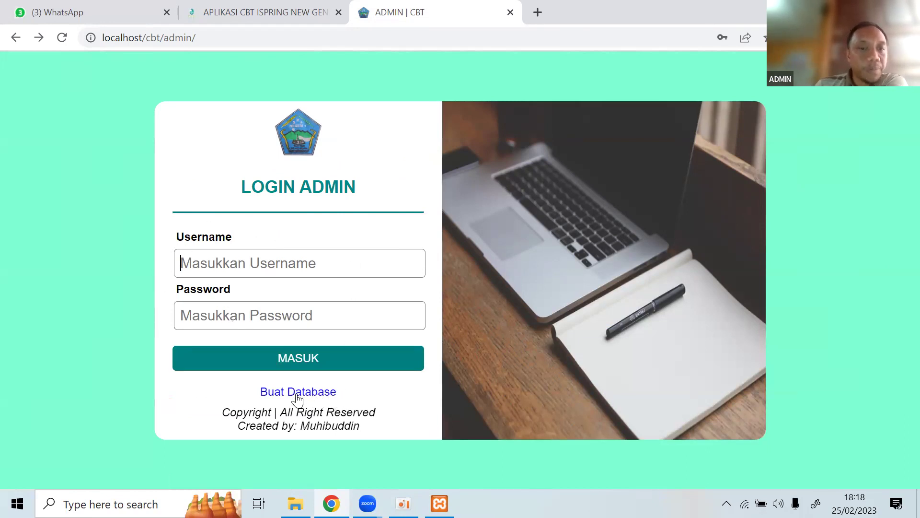
pyautogui.click(308, 398)
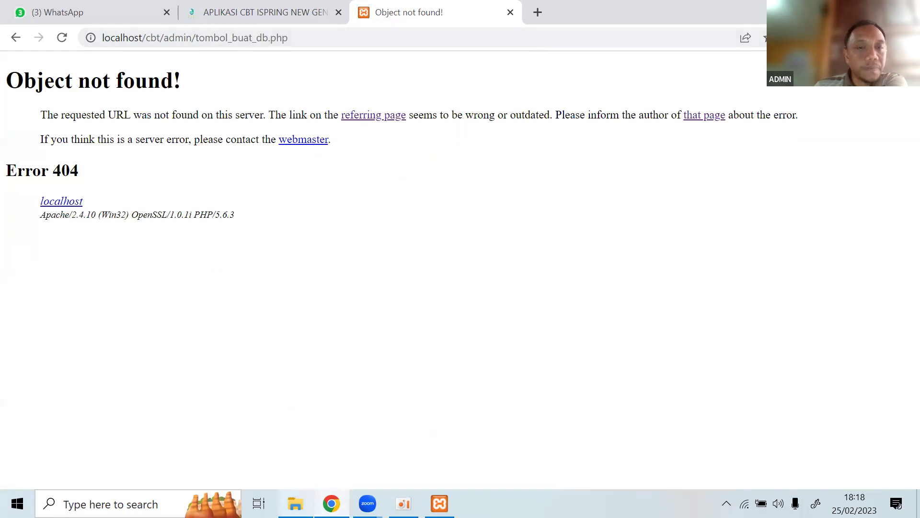
pyautogui.click(296, 503)
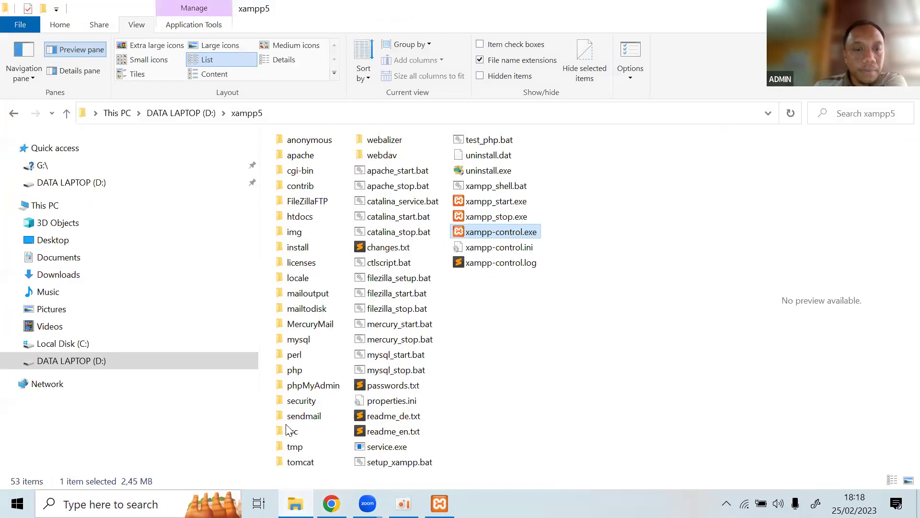
# Browse File Explorer from D: through xampp5, htdocs and cbt into admin, comparing it with the 404 page.
pyautogui.click(286, 424)
pyautogui.hotkey('alt', 'Up')
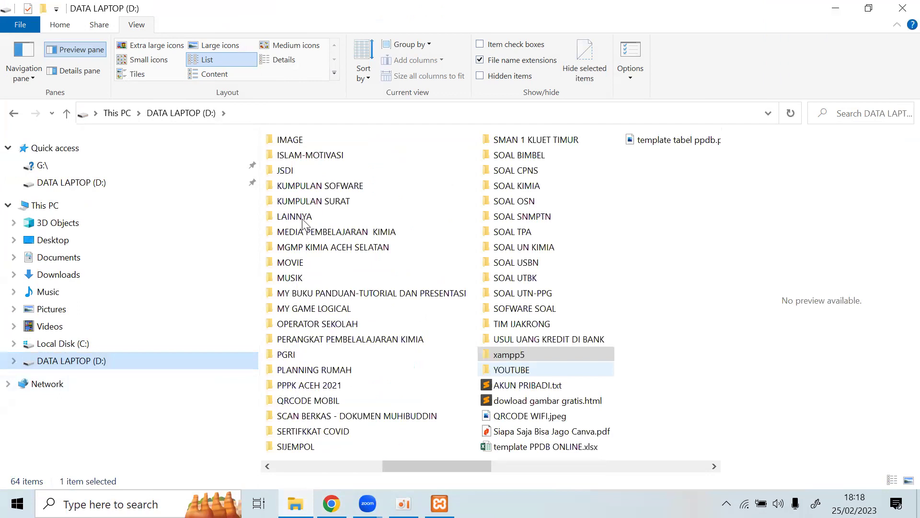
pyautogui.press('Return')
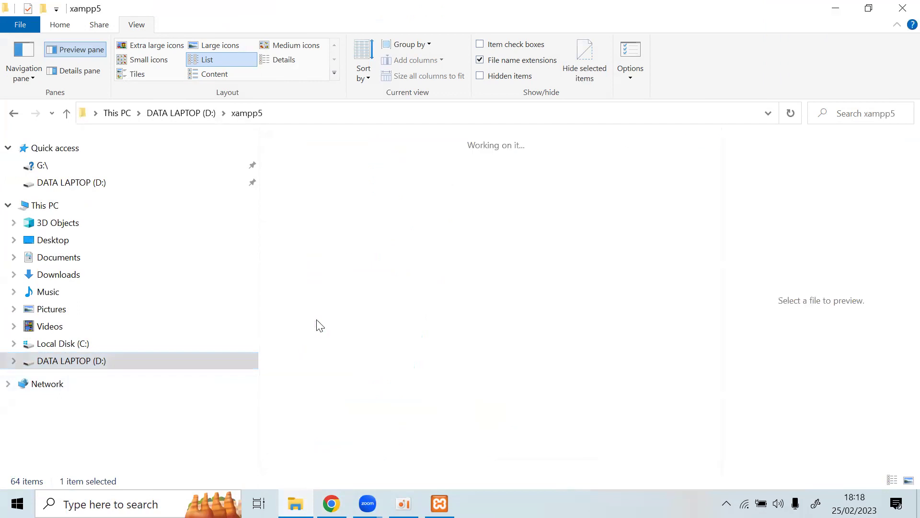
pyautogui.press('h')
pyautogui.press('Return')
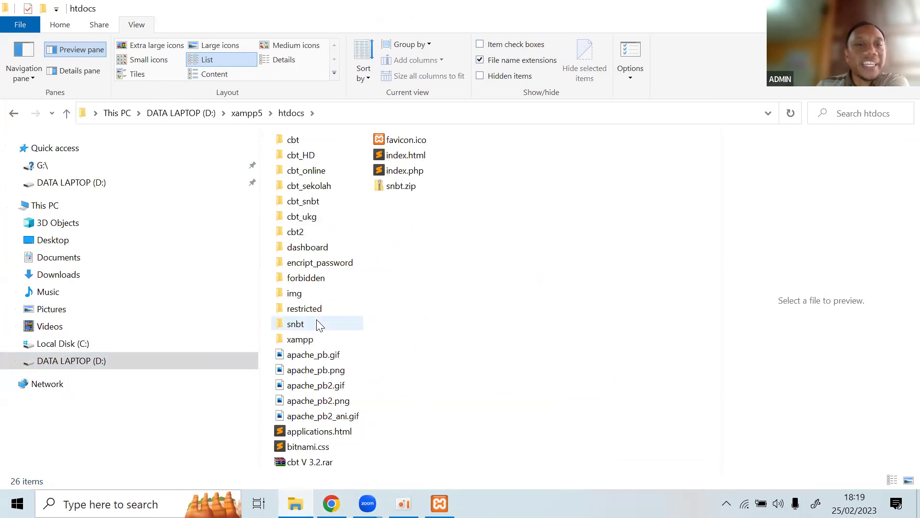
pyautogui.doubleClick(294, 142)
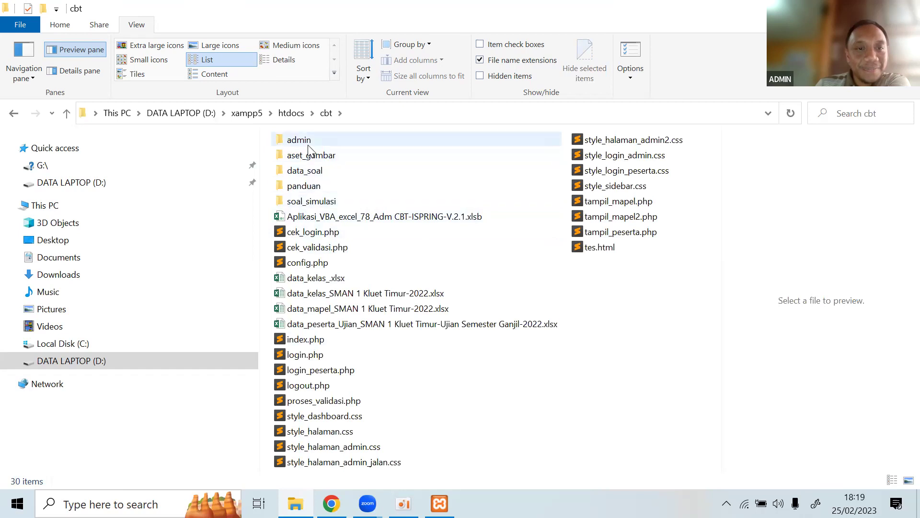
pyautogui.click(301, 140)
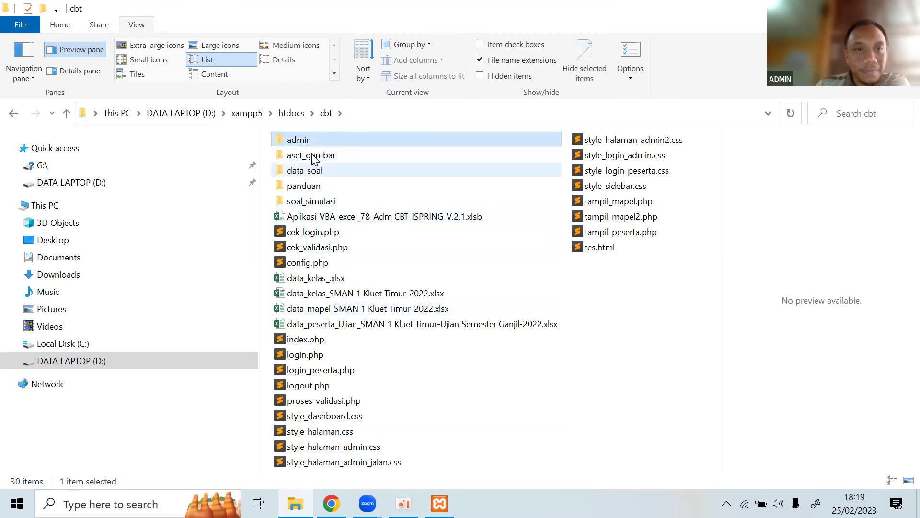
pyautogui.doubleClick(311, 141)
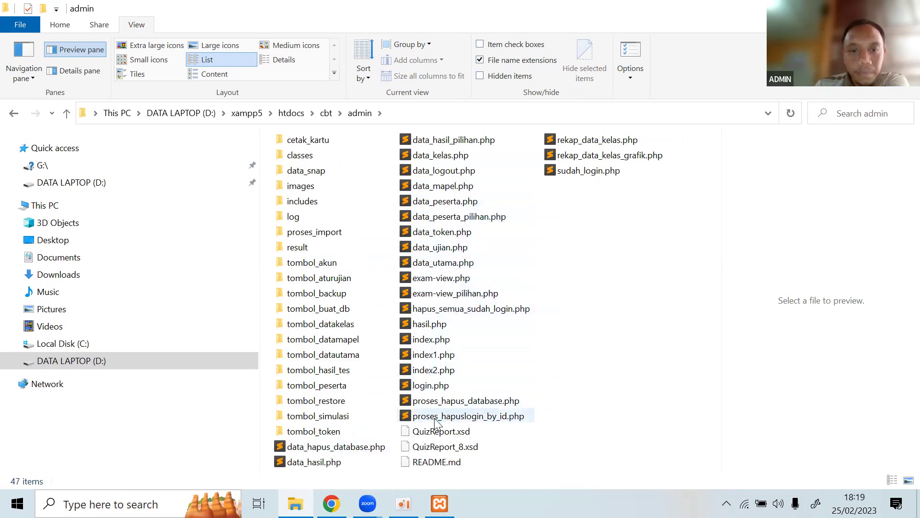
pyautogui.click(322, 462)
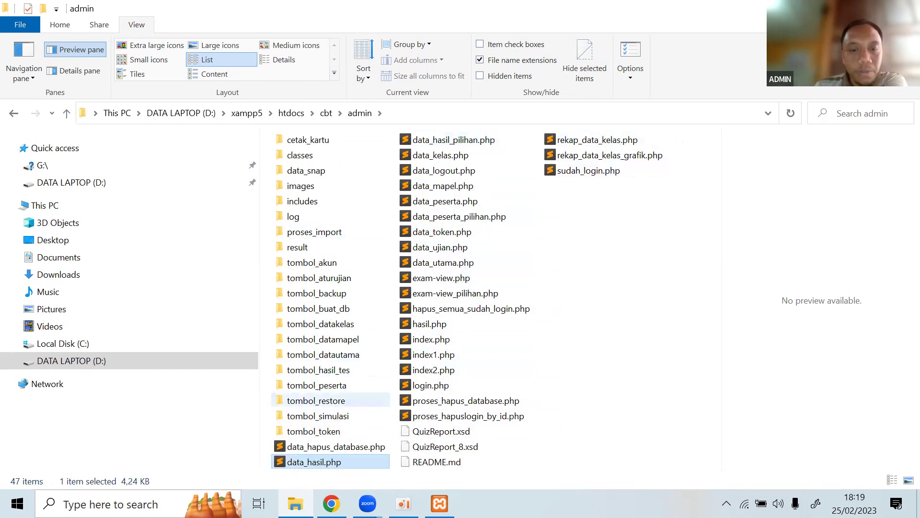
pyautogui.hotkey('alt', 'Tab')
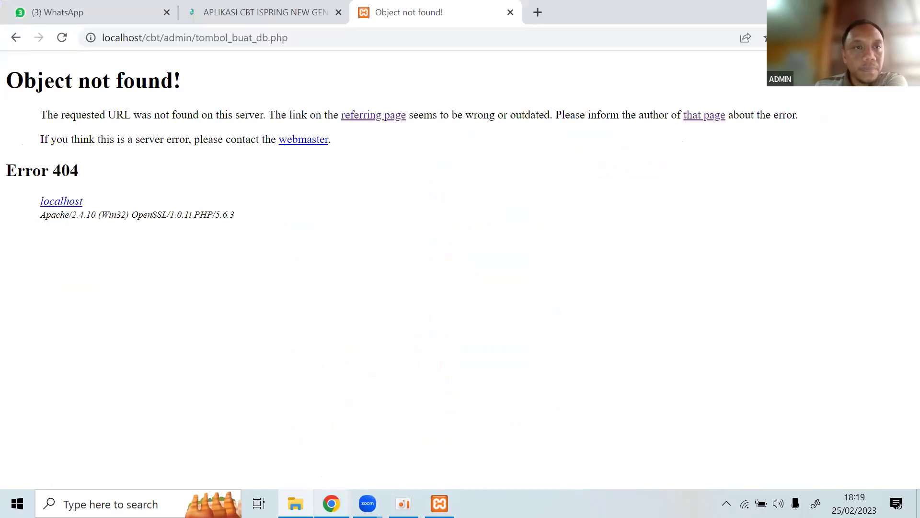
pyautogui.hotkey('alt', 'Tab')
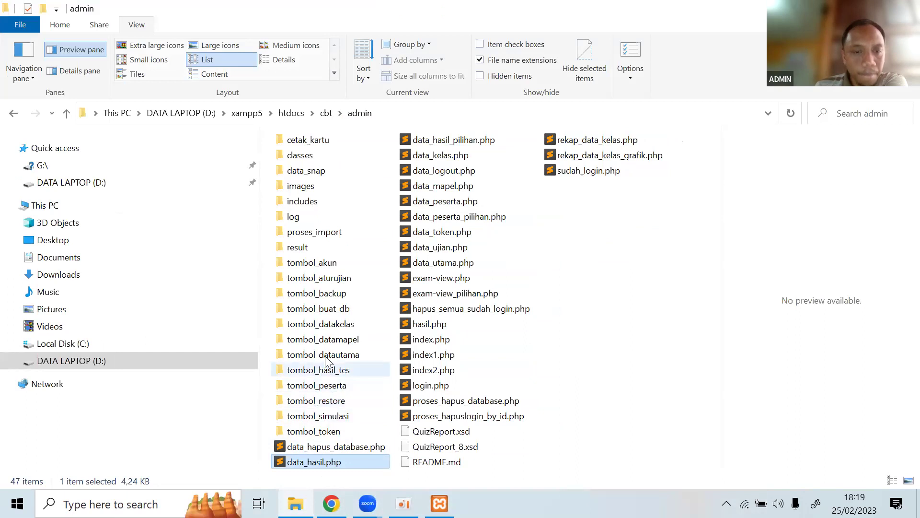
# Open tombol_buat_db's index.php in Sublime Text and scroll through its BUAT DATABASE password form.
pyautogui.doubleClick(334, 314)
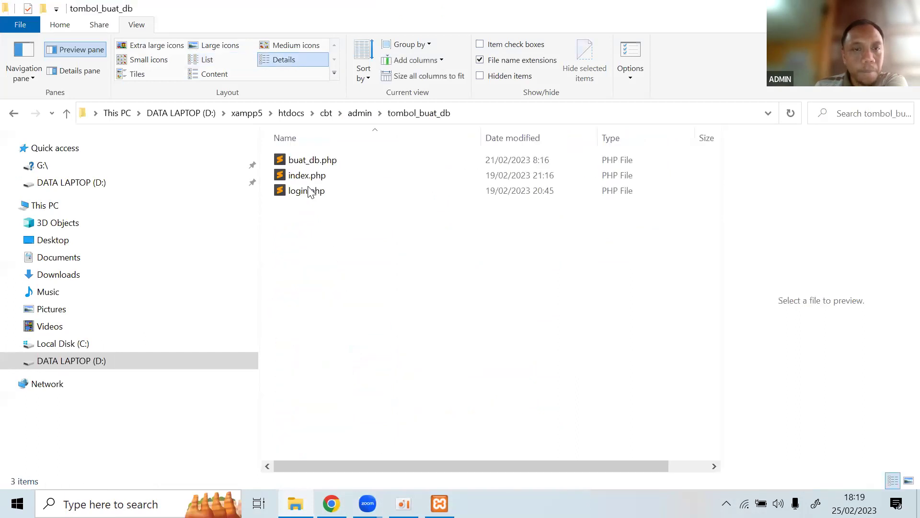
pyautogui.doubleClick(307, 175)
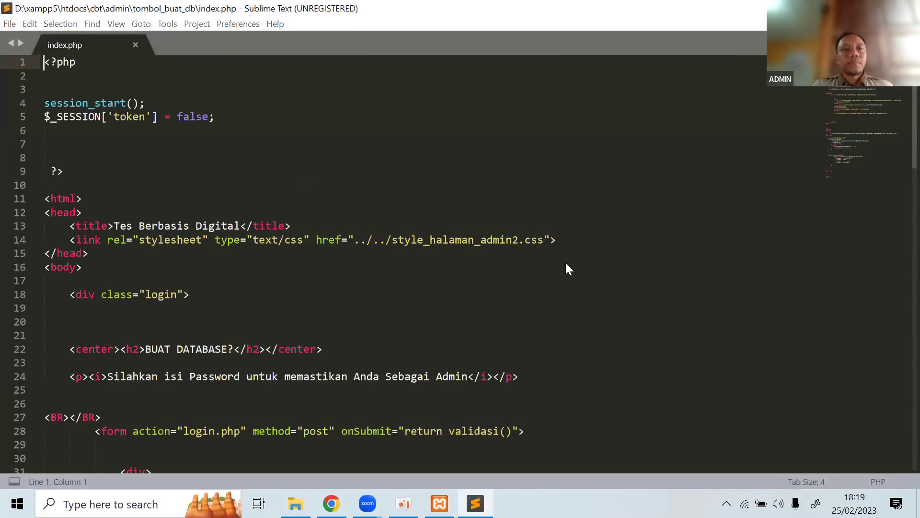
pyautogui.press('Escape')
pyautogui.scroll(-3, 107, 174)
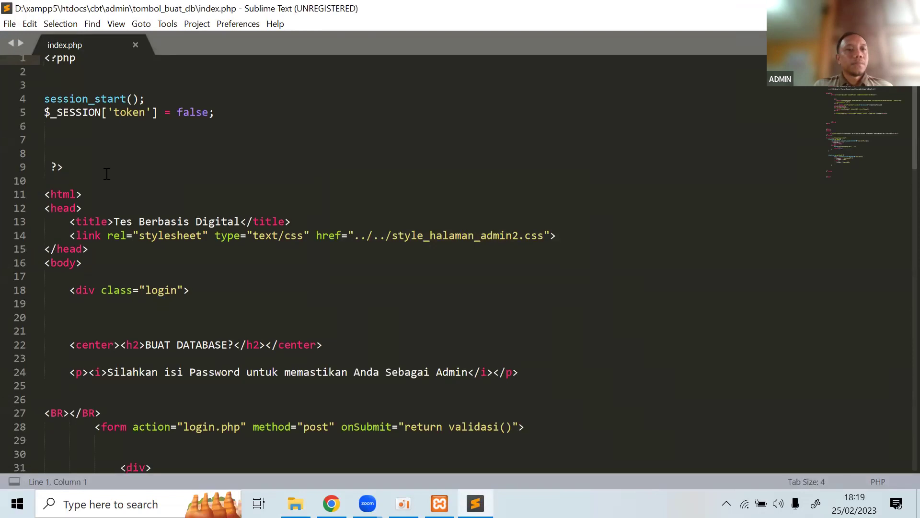
pyautogui.scroll(-2, 107, 174)
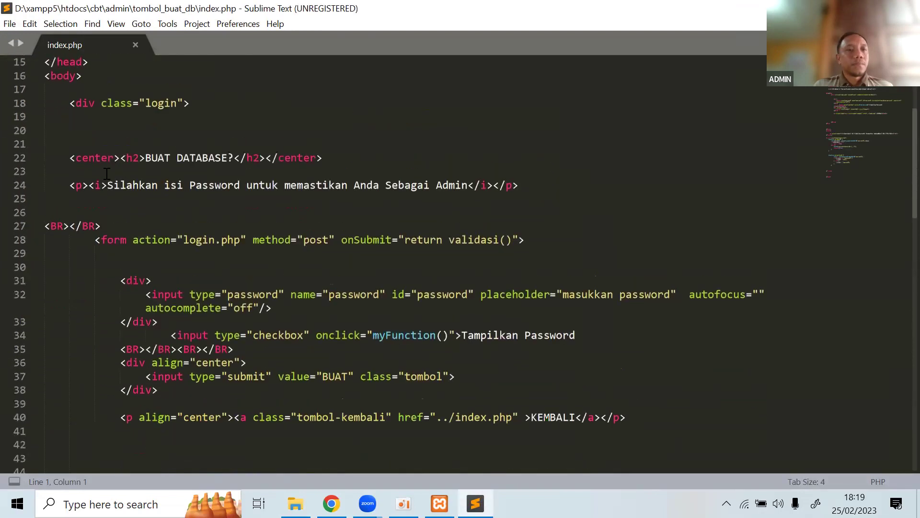
pyautogui.scroll(4, 107, 174)
pyautogui.scroll(1, 47, 71)
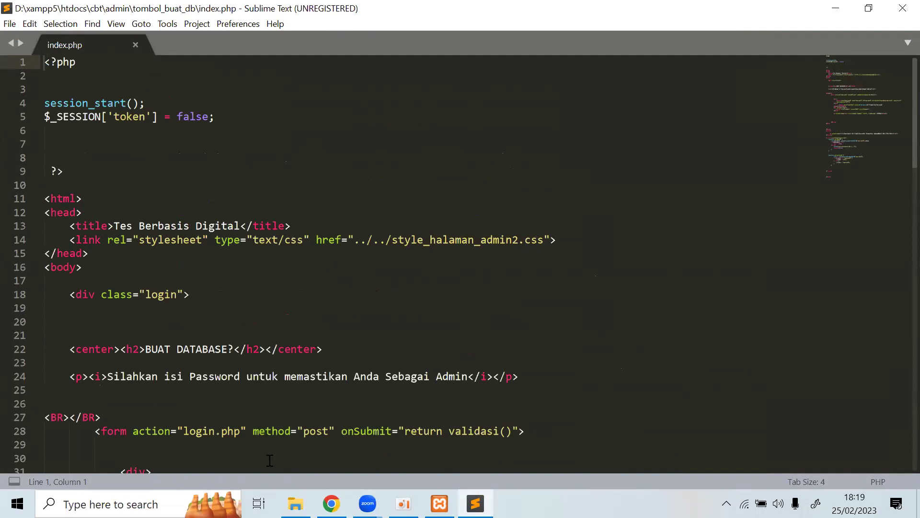
pyautogui.click(296, 504)
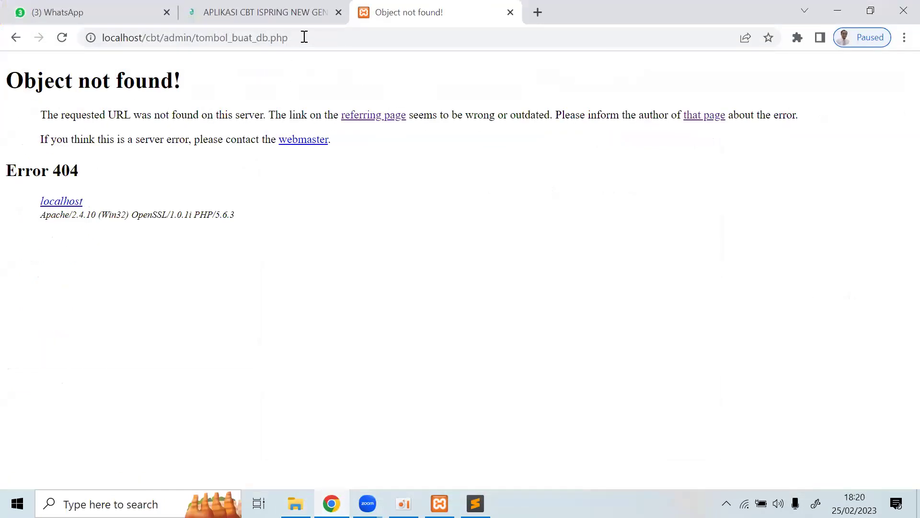
# Append index.php to the browser address after checking the file name in tombol_buat_db.
pyautogui.click(320, 37)
pyautogui.click(314, 37)
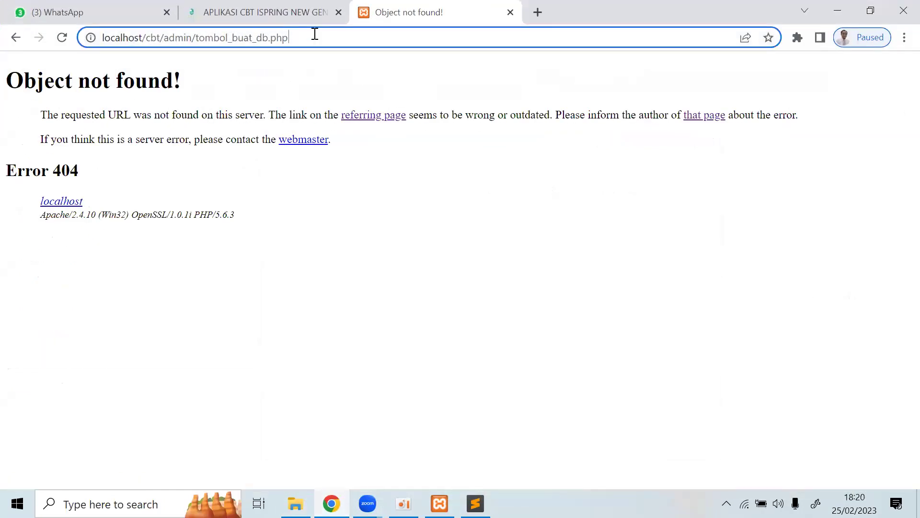
pyautogui.write('/id')
pyautogui.press('BackSpace')
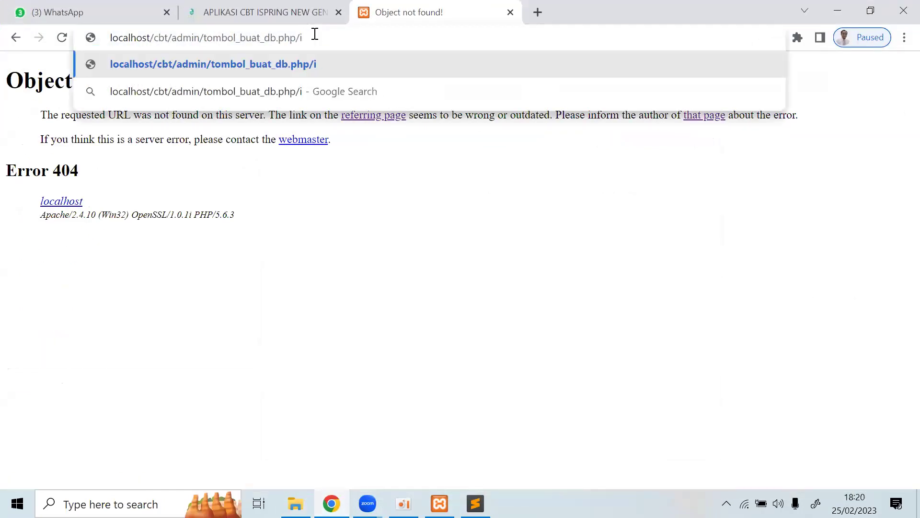
pyautogui.write('nde')
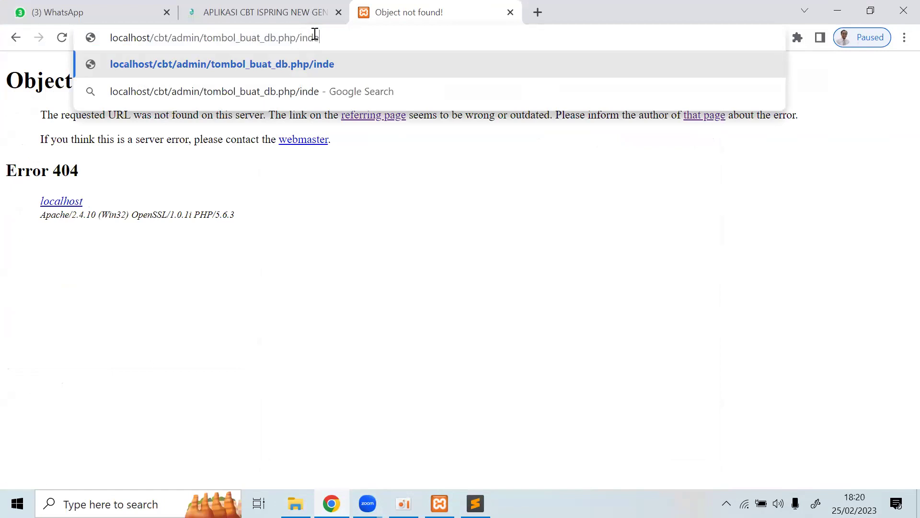
pyautogui.press('BackSpace')
pyautogui.press('BackSpace')
pyautogui.press('BackSpace')
pyautogui.press('BackSpace')
pyautogui.click(296, 504)
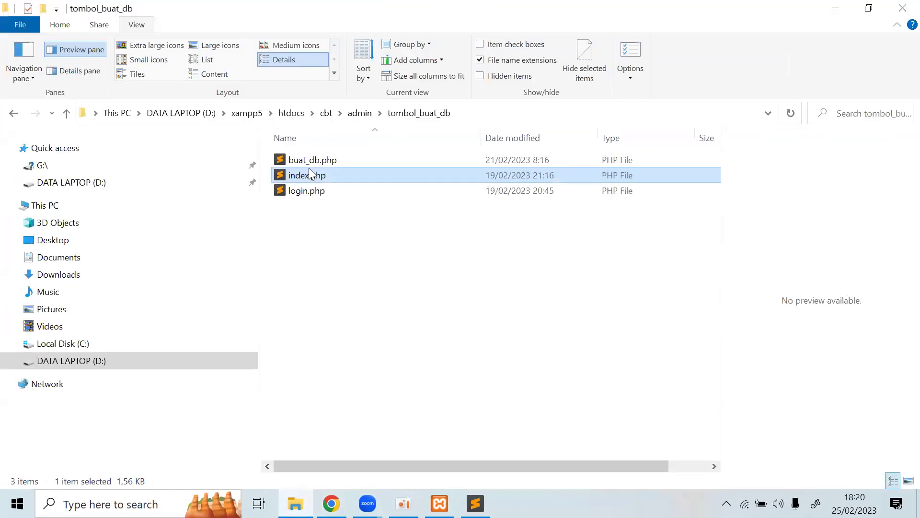
pyautogui.rightClick(307, 179)
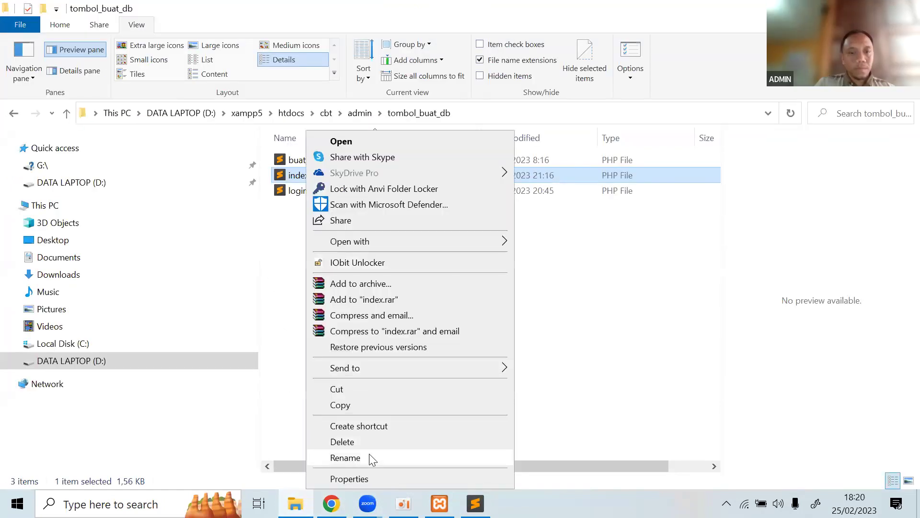
pyautogui.click(369, 454)
pyautogui.click(331, 504)
pyautogui.write('index')
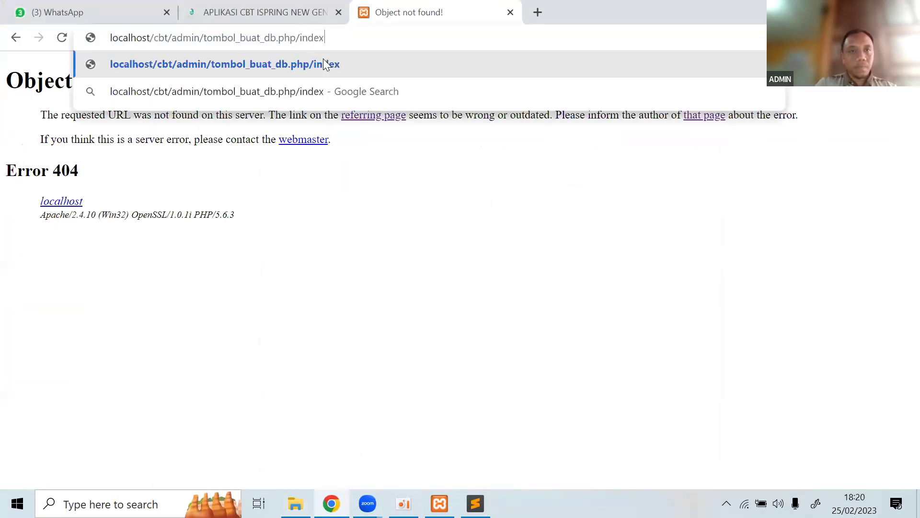
pyautogui.write('.php')
pyautogui.press('Return')
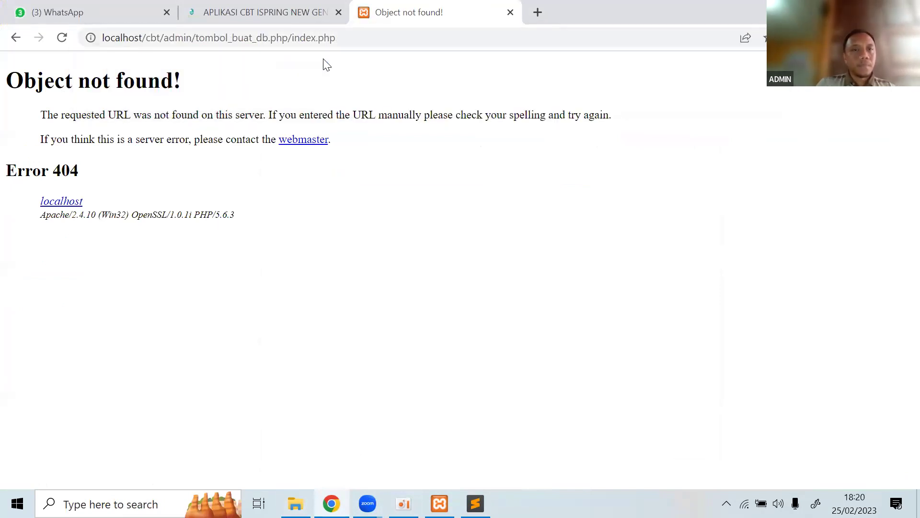
# Trim the address to localhost/cbt/admin/tombol_buat_db so the BUAT DATABASE? password page loads.
pyautogui.click(349, 37)
pyautogui.moveTo(335, 38); pyautogui.dragTo(301, 38)
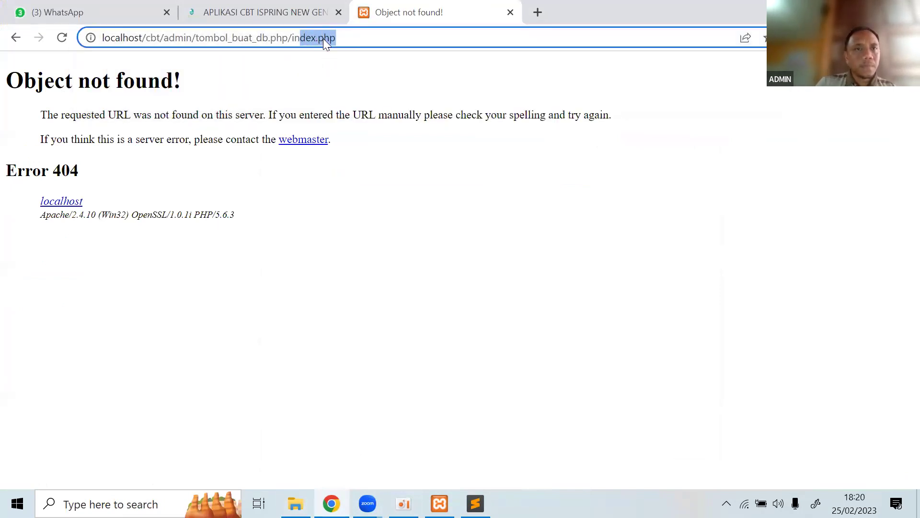
pyautogui.press('BackSpace')
pyautogui.press('BackSpace')
pyautogui.press('BackSpace')
pyautogui.press('BackSpace')
pyautogui.press('BackSpace')
pyautogui.press('BackSpace')
pyautogui.press('BackSpace')
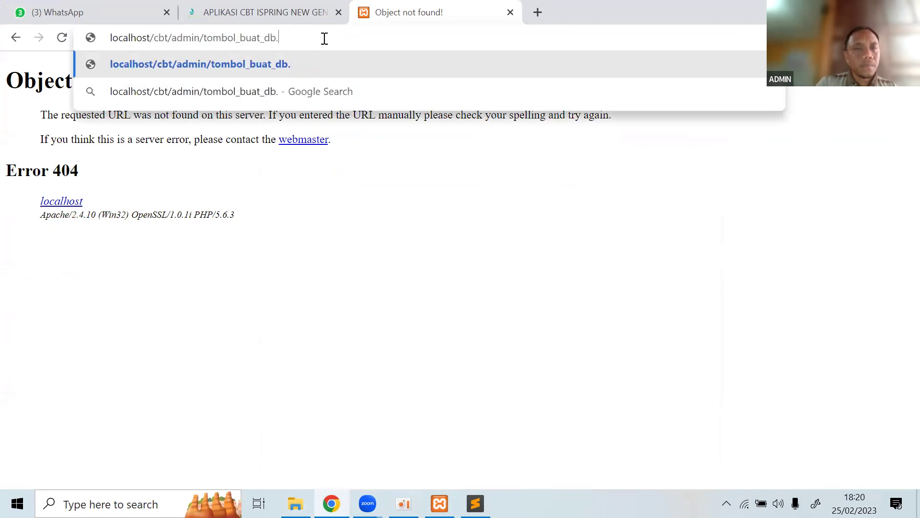
pyautogui.press('BackSpace')
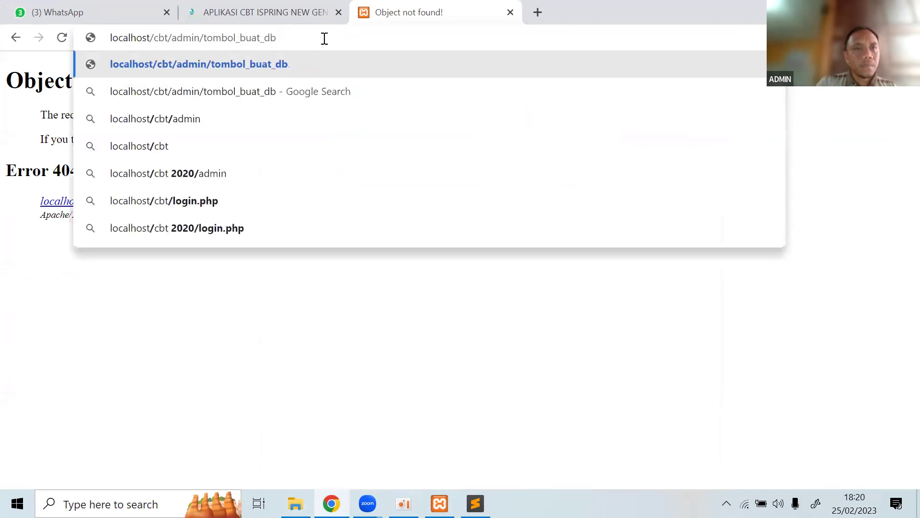
pyautogui.press('Return')
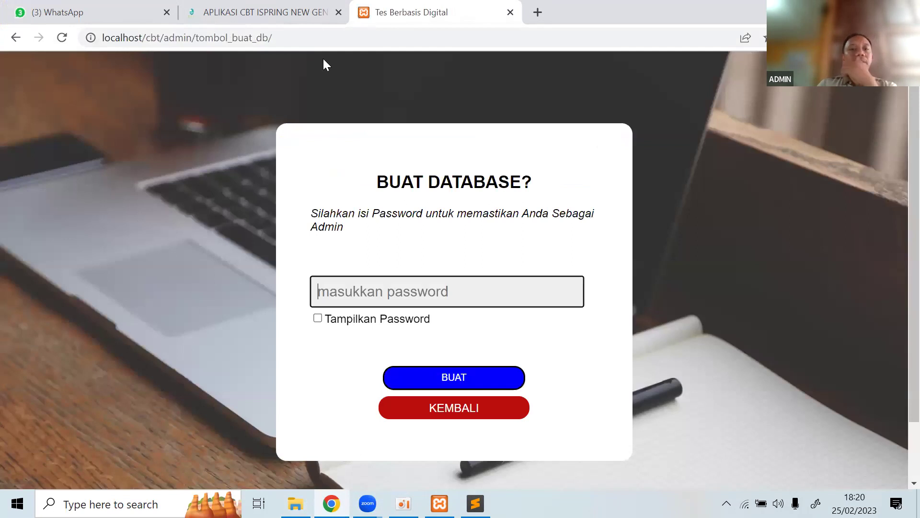
pyautogui.scroll(-2, 326, 129)
pyautogui.scroll(2, 304, 191)
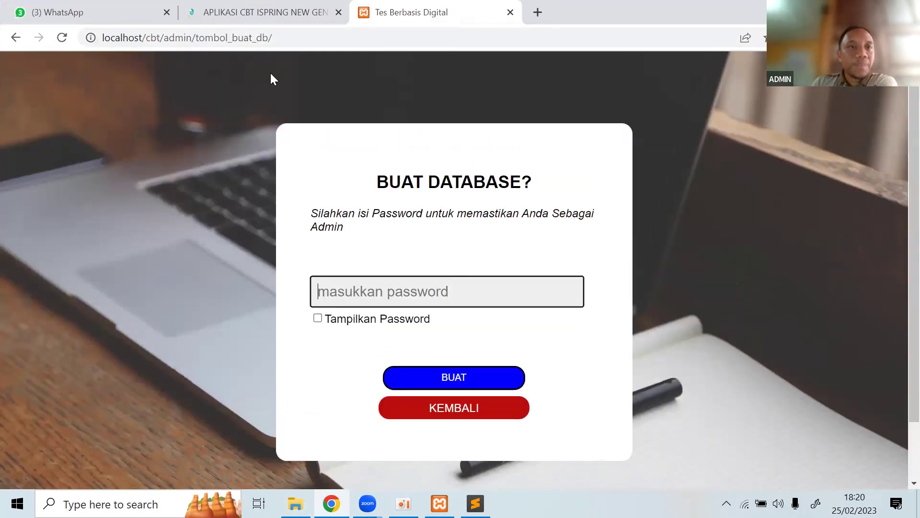
pyautogui.click(296, 503)
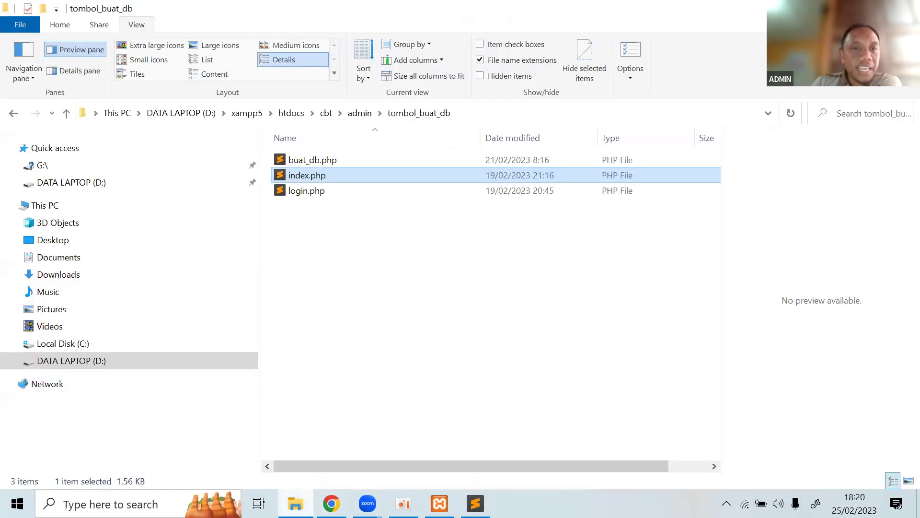
# Go to admin, then open tombol_buat_db's index.php in Sublime Text and view its myFunction script.
pyautogui.click(403, 289)
pyautogui.click(358, 114)
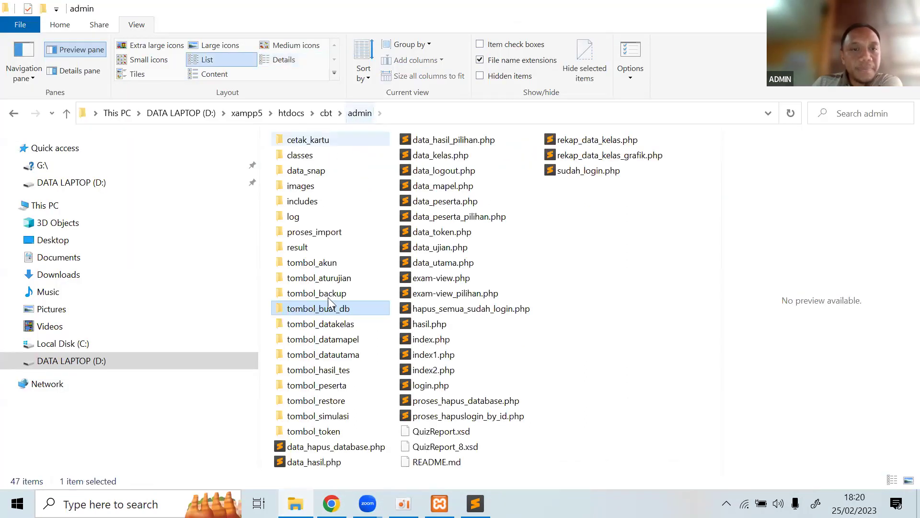
pyautogui.doubleClick(335, 309)
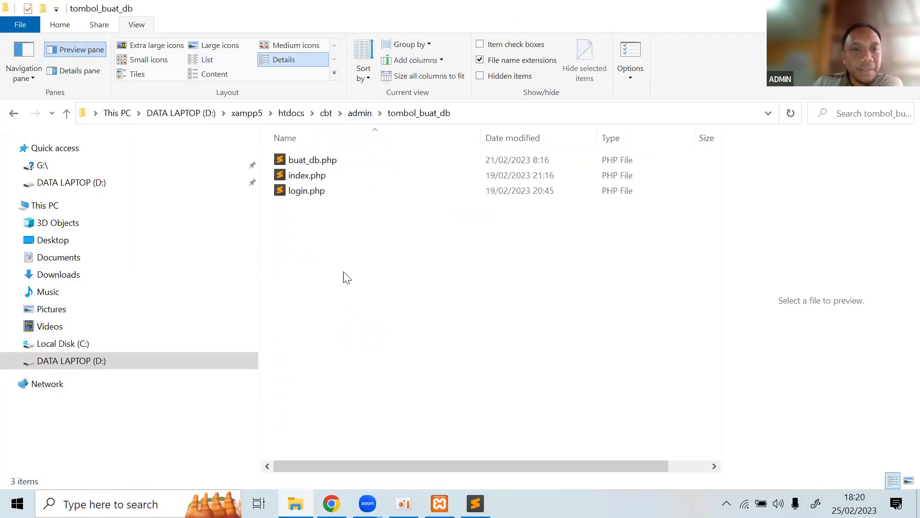
pyautogui.doubleClick(306, 179)
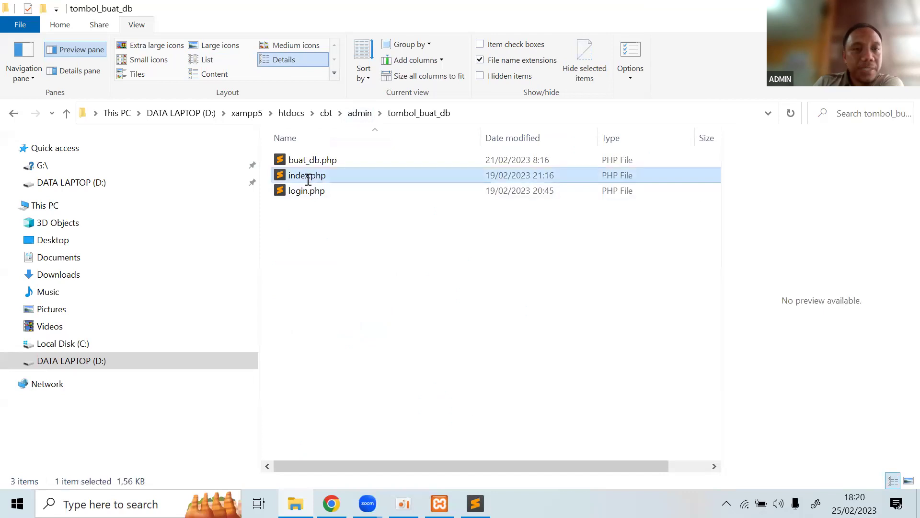
pyautogui.scroll(-1, 315, 223)
pyautogui.scroll(2, 314, 222)
pyautogui.scroll(-10, 315, 222)
pyautogui.scroll(-7, 314, 223)
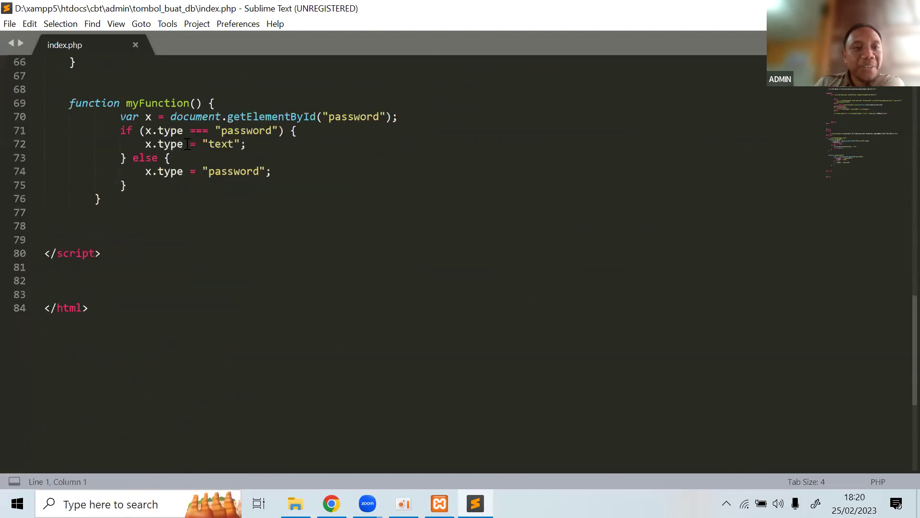
# Close the tombol_buat_db index.php and open the admin folder's index.php in Sublime Text.
pyautogui.click(136, 45)
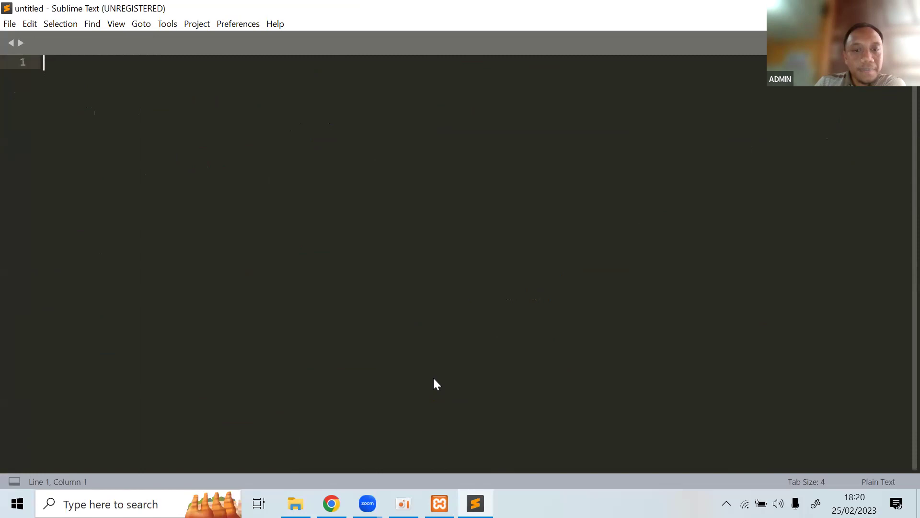
pyautogui.hotkey('alt', 'F4')
pyautogui.click(432, 338)
pyautogui.doubleClick(431, 339)
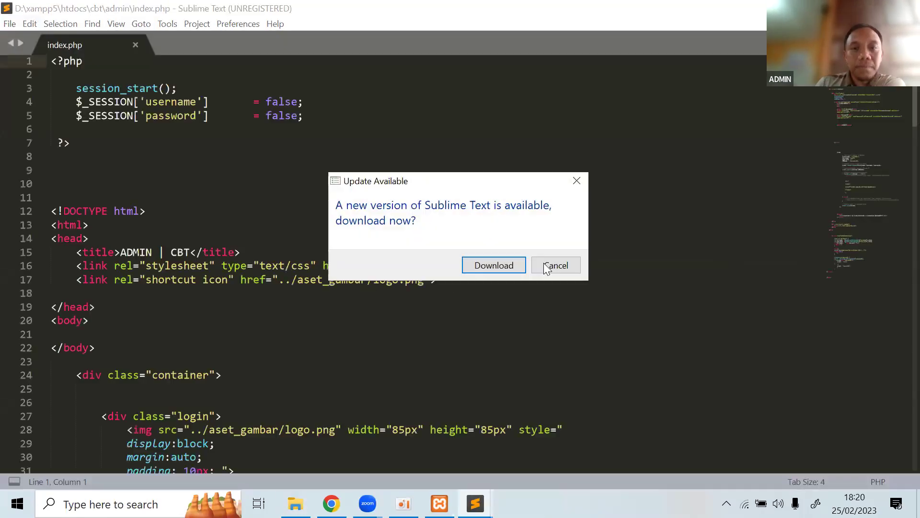
pyautogui.click(575, 265)
pyautogui.scroll(-8, 575, 265)
pyautogui.scroll(2, 575, 266)
pyautogui.scroll(-7, 575, 268)
pyautogui.scroll(-9, 574, 268)
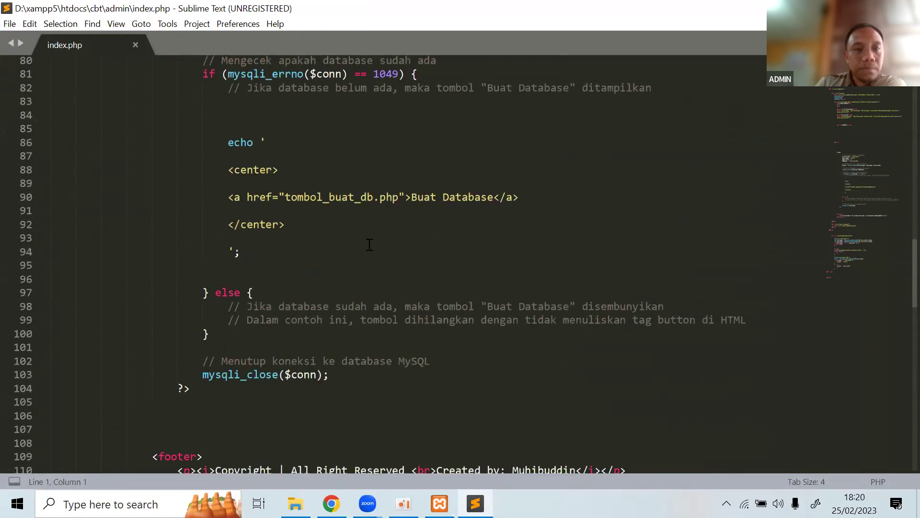
# Remove .php from the tombol_buat_db.php link on line 90, save, and exit Sublime Text.
pyautogui.click(397, 197)
pyautogui.press('BackSpace')
pyautogui.press('BackSpace')
pyautogui.press('BackSpace')
pyautogui.press('BackSpace')
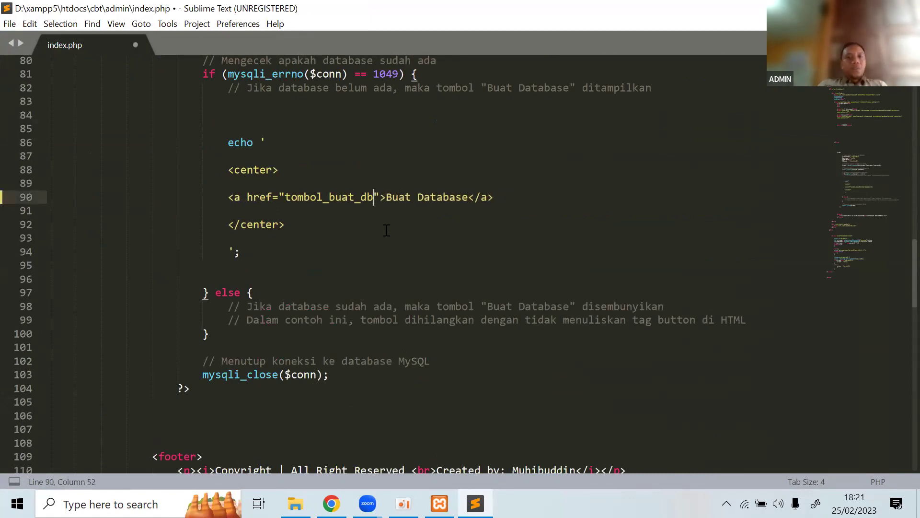
pyautogui.hotkey('ctrl', 's')
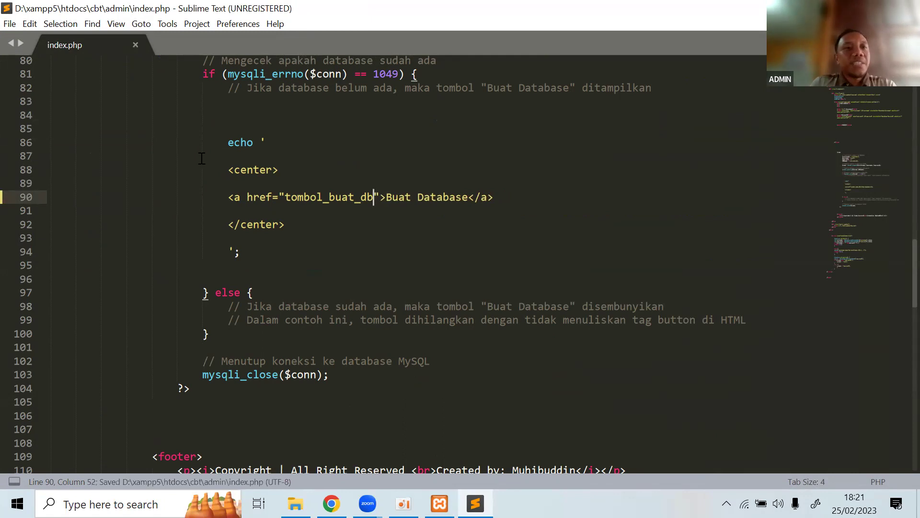
pyautogui.click(136, 44)
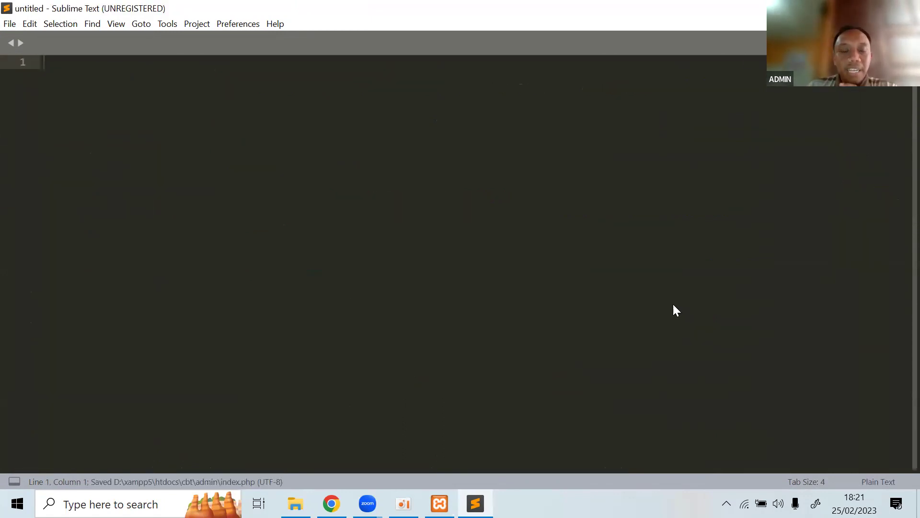
pyautogui.hotkey('alt', 'F4')
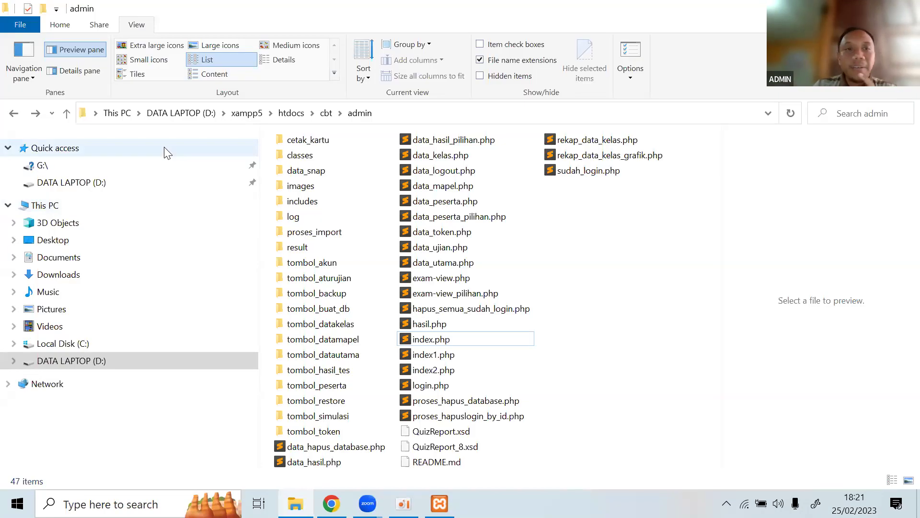
# Navigate from htdocs into cbt/admin and select the index.php file.
pyautogui.click(294, 114)
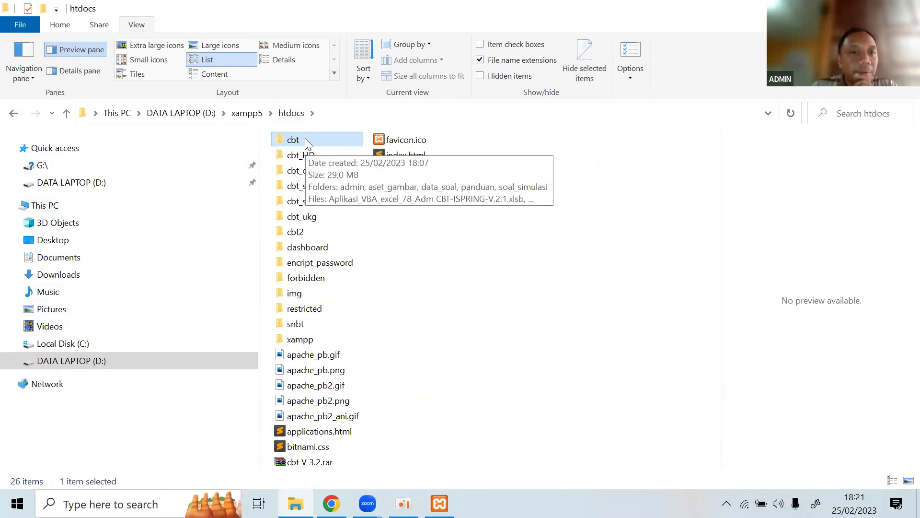
pyautogui.click(354, 246)
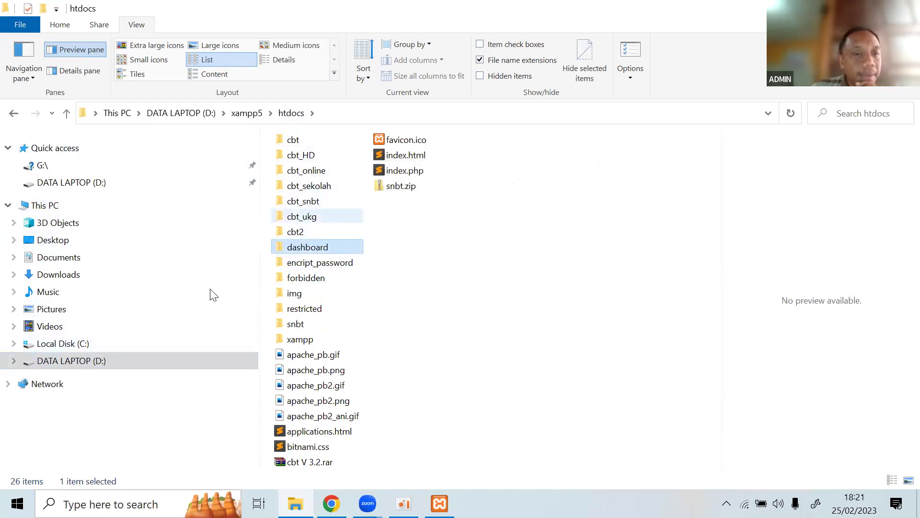
pyautogui.doubleClick(293, 141)
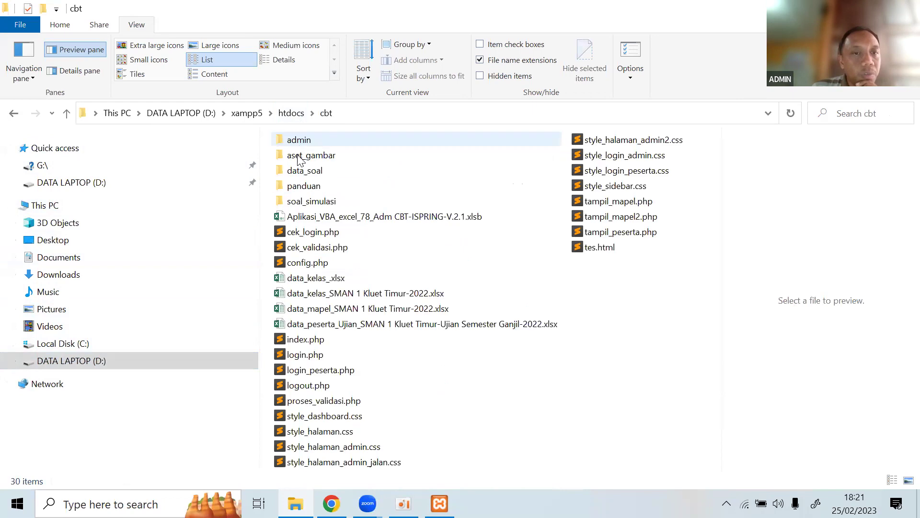
pyautogui.doubleClick(299, 143)
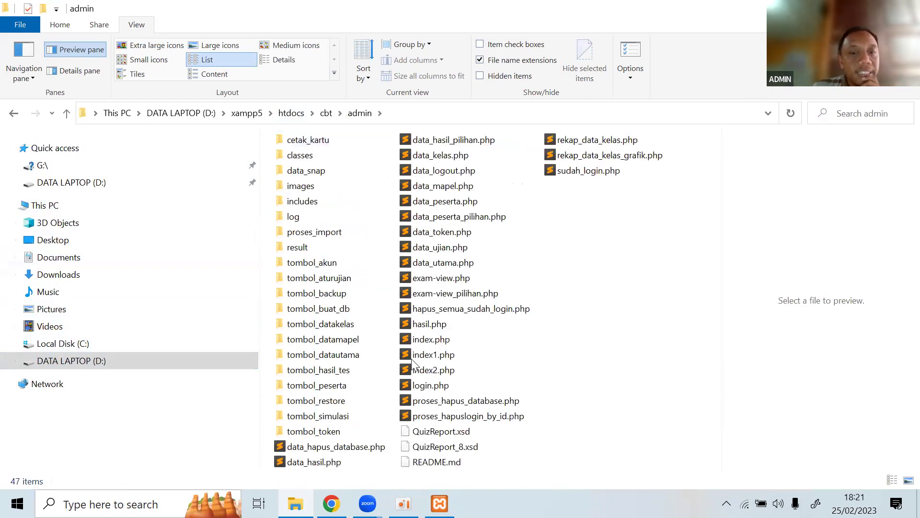
pyautogui.click(429, 343)
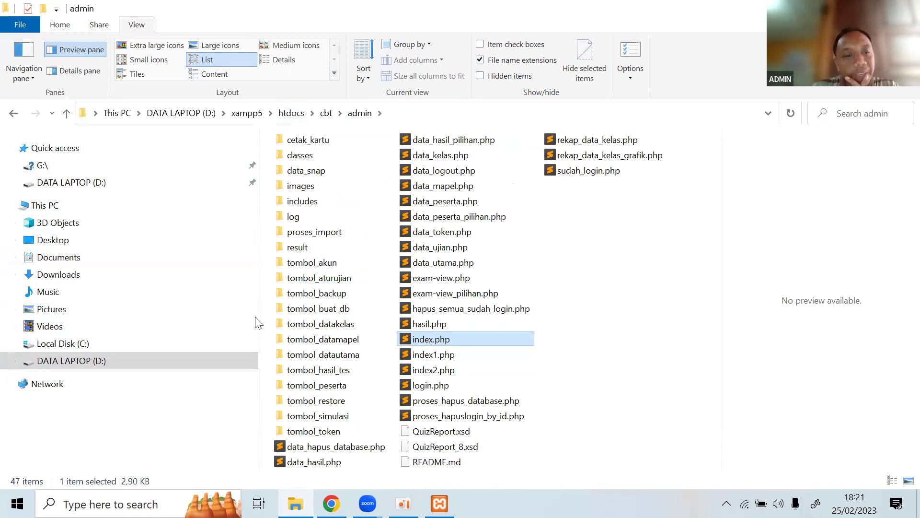
# Re-browse from drive D: through xampp5, htdocs and cbt to admin and select index.php.
pyautogui.click(90, 343)
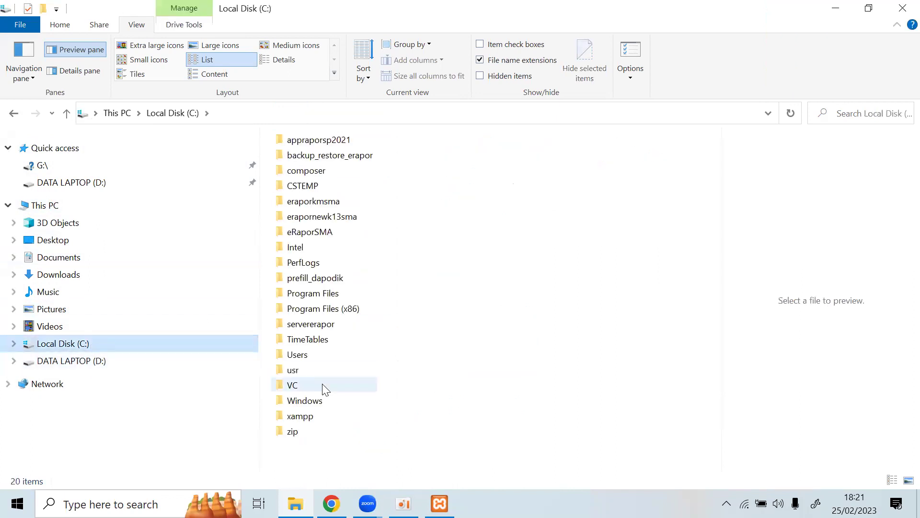
pyautogui.click(104, 364)
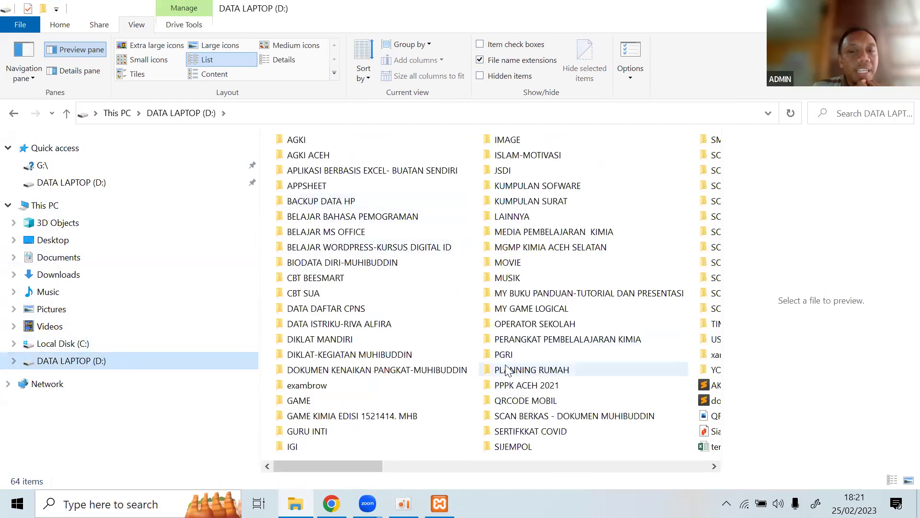
pyautogui.scroll(-5, 505, 369)
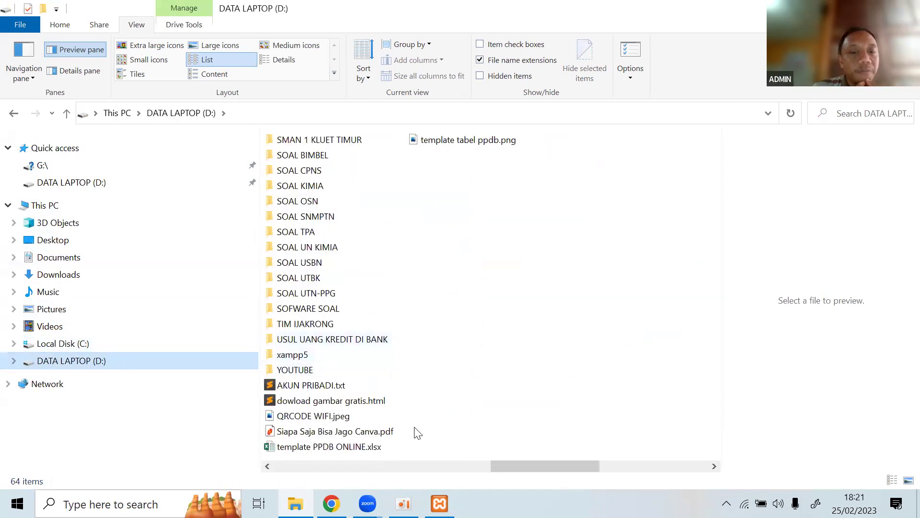
pyautogui.doubleClick(304, 355)
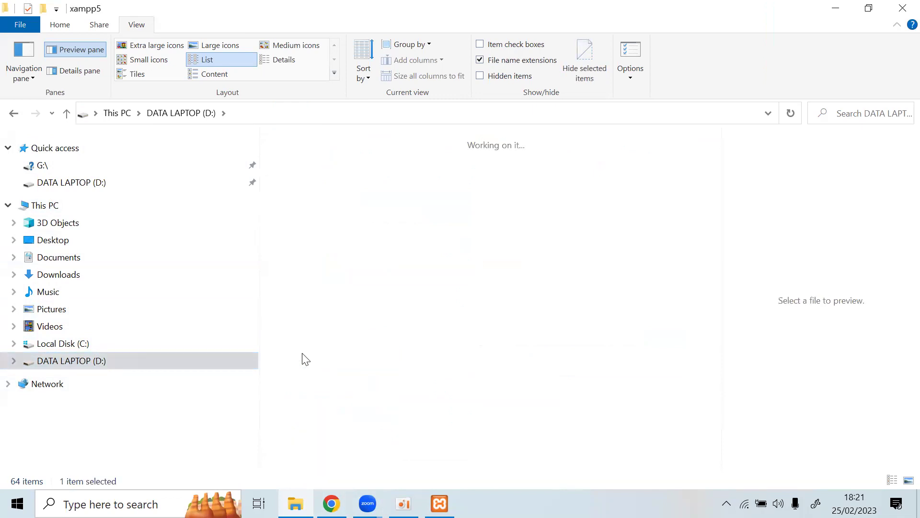
pyautogui.doubleClick(303, 218)
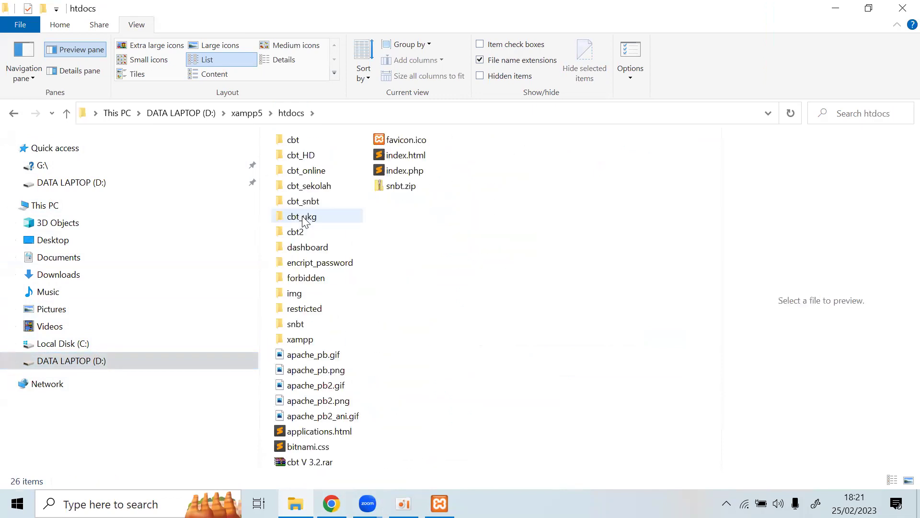
pyautogui.doubleClick(295, 143)
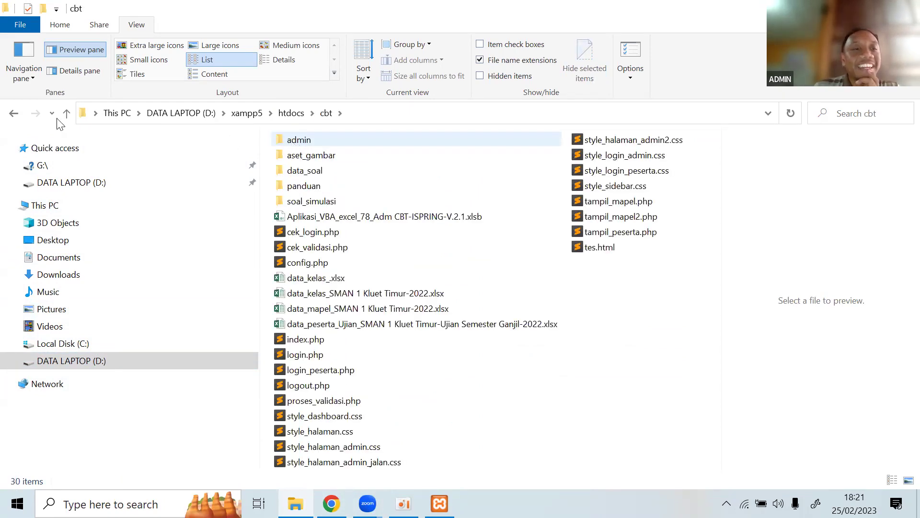
pyautogui.click(14, 113)
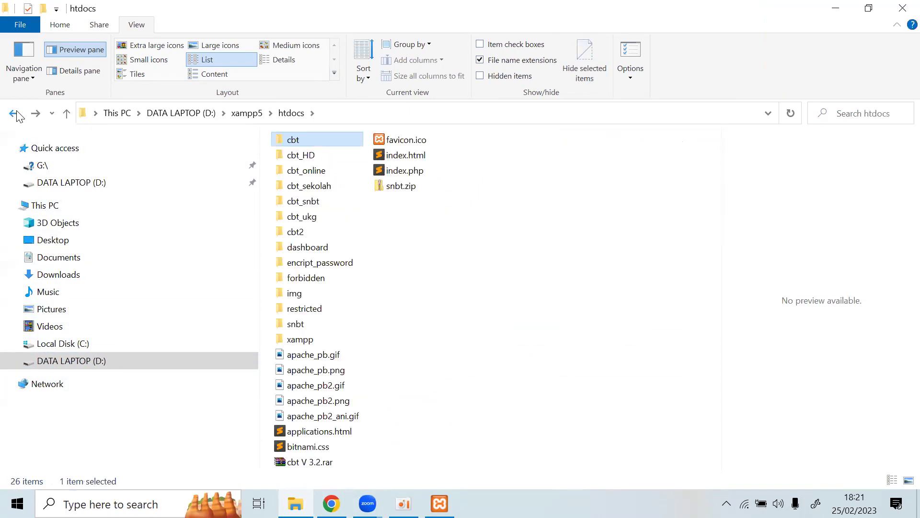
pyautogui.click(14, 113)
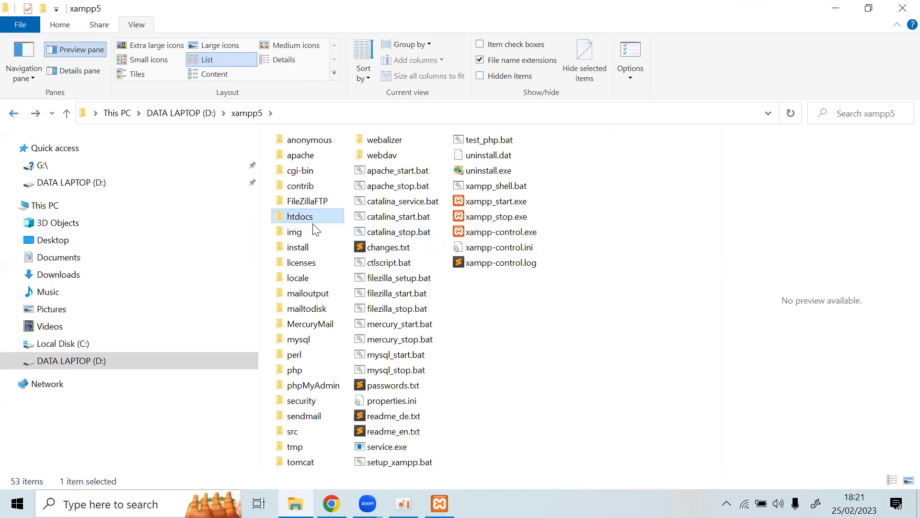
pyautogui.doubleClick(300, 217)
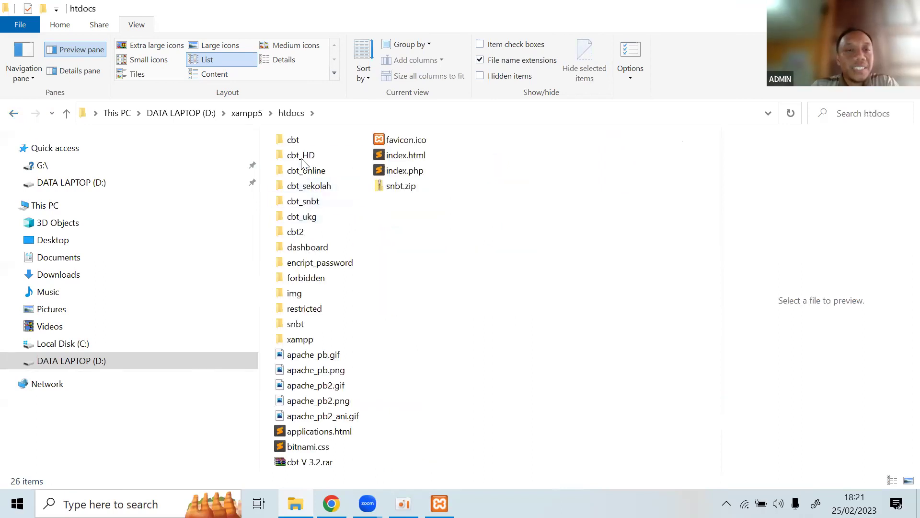
pyautogui.doubleClick(298, 143)
pyautogui.doubleClick(299, 140)
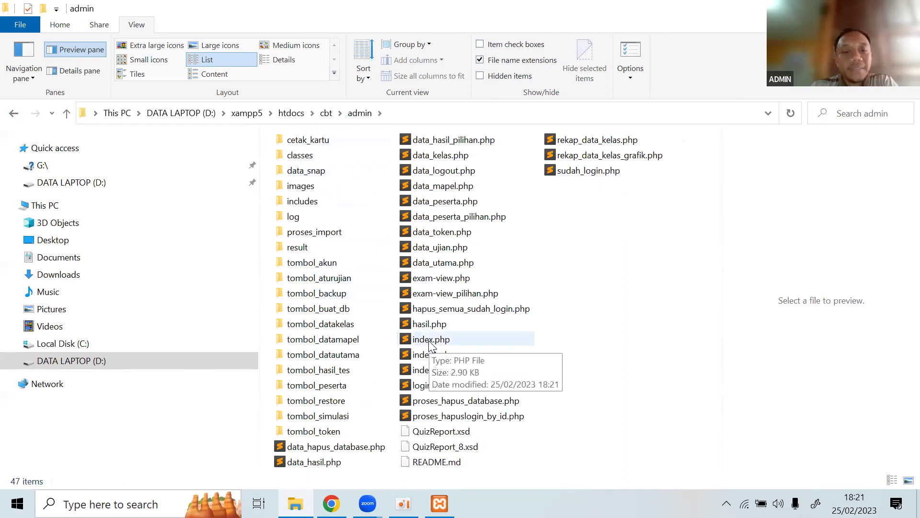
pyautogui.click(431, 341)
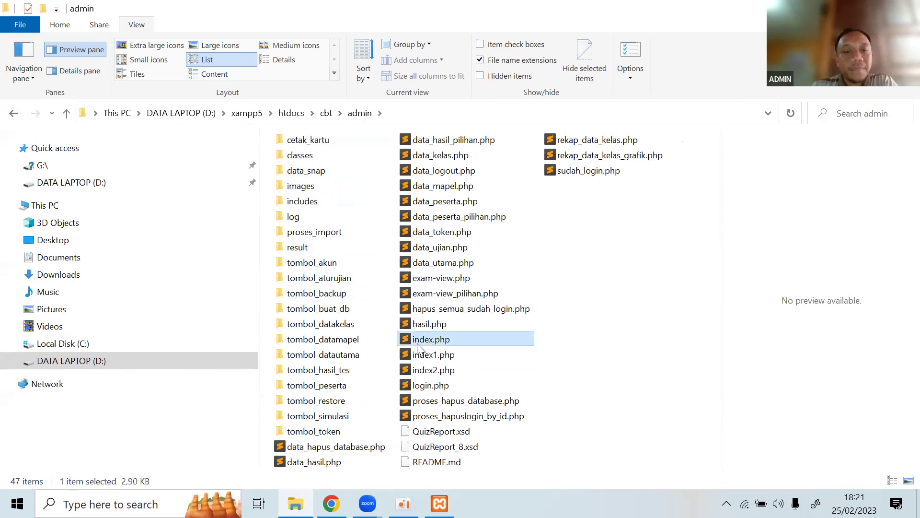
# Open the admin index.php in Sublime Text, scroll through its database code, then close it.
pyautogui.click(472, 354)
pyautogui.doubleClick(425, 339)
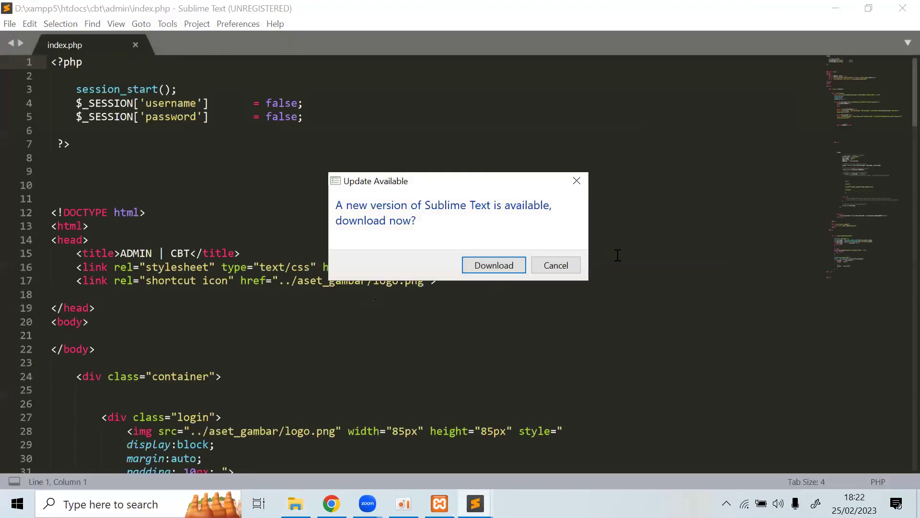
pyautogui.click(555, 265)
pyautogui.scroll(-14, 548, 262)
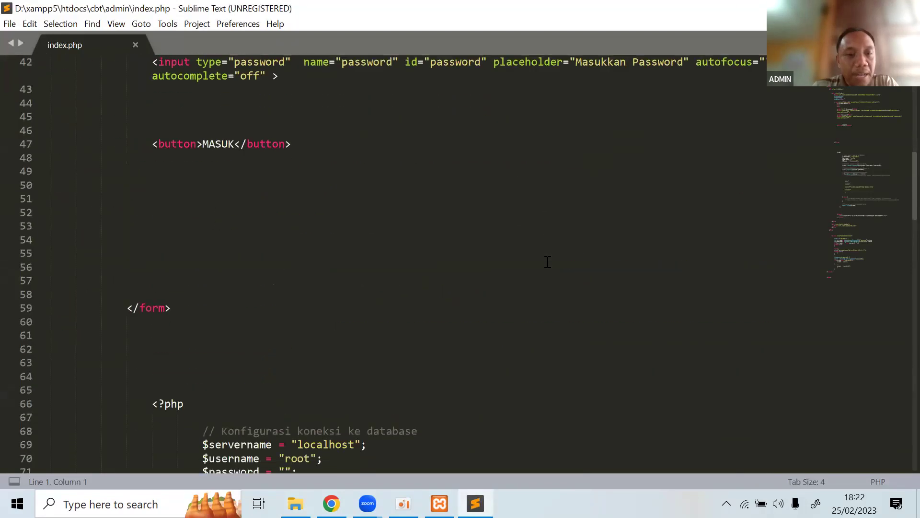
pyautogui.scroll(-5, 547, 262)
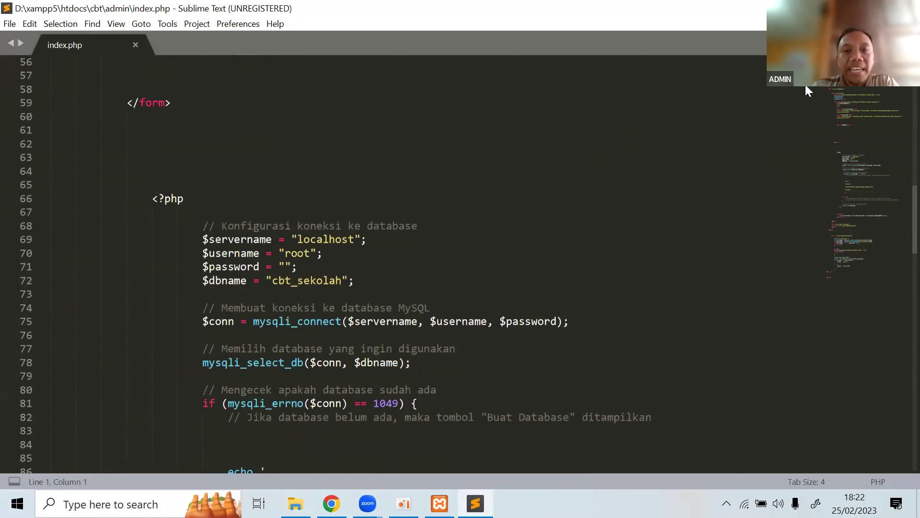
pyautogui.hotkey('alt', 'F4')
# Reopen the admin index.php in Notepad through Open with.
pyautogui.rightClick(435, 341)
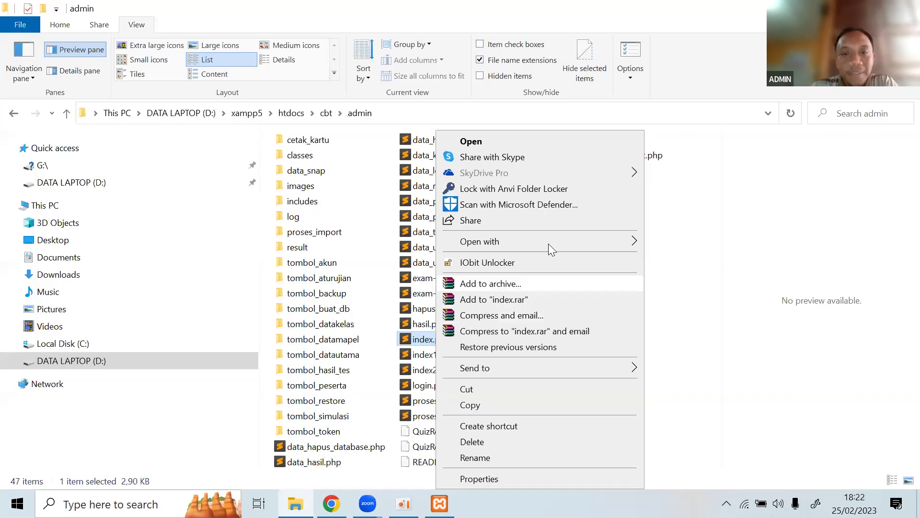
pyautogui.moveTo(613, 242)
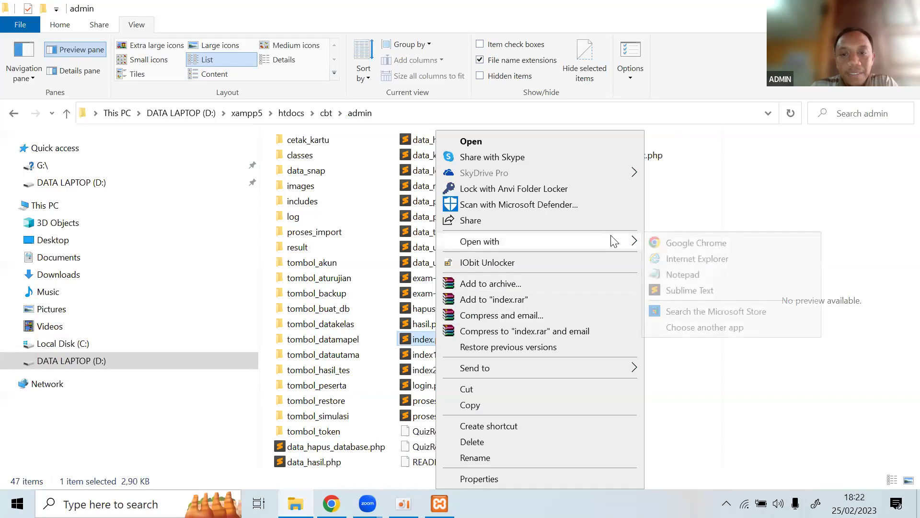
pyautogui.click(682, 274)
# Open index.php in Notepad and locate the Buat Database link line.
pyautogui.click(619, 98)
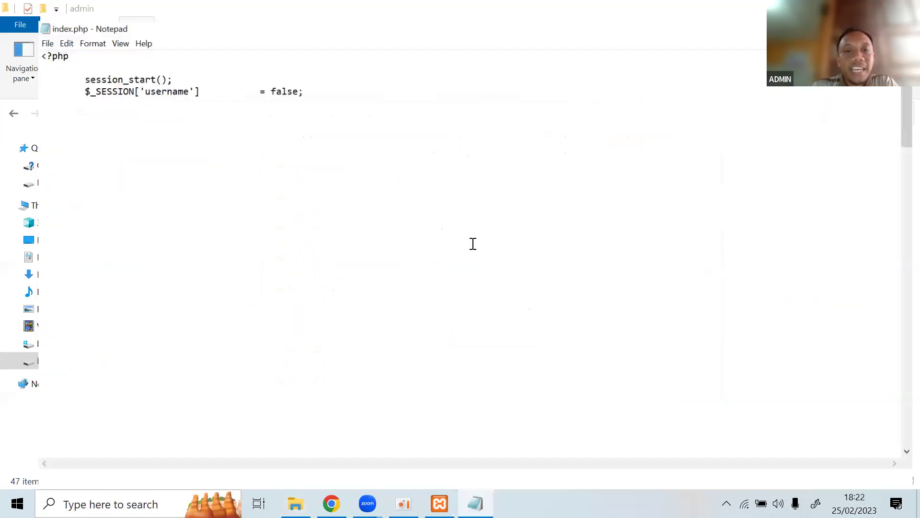
pyautogui.scroll(-15, 473, 243)
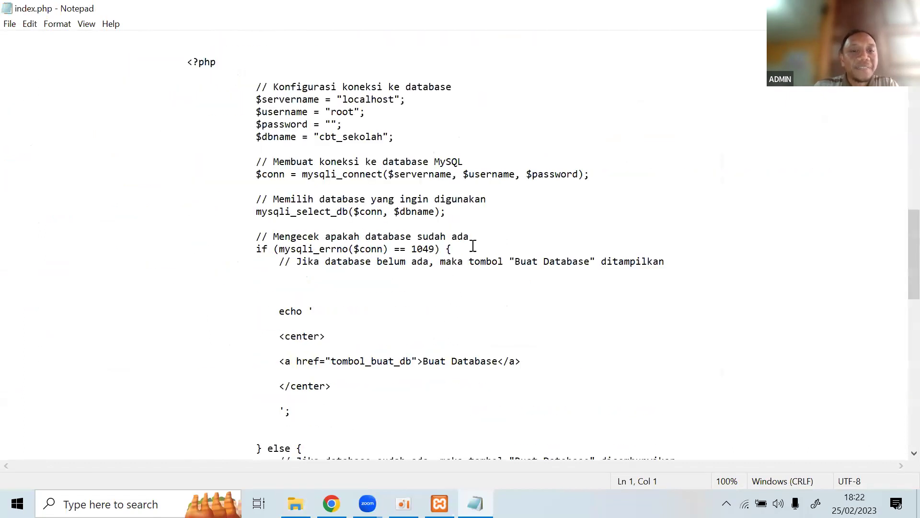
pyautogui.scroll(-4, 473, 246)
pyautogui.scroll(2, 473, 245)
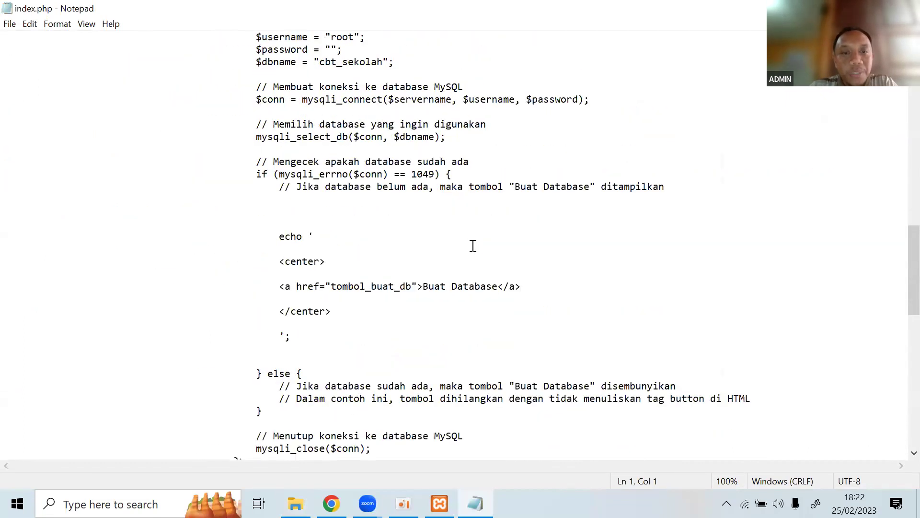
pyautogui.scroll(-2, 473, 246)
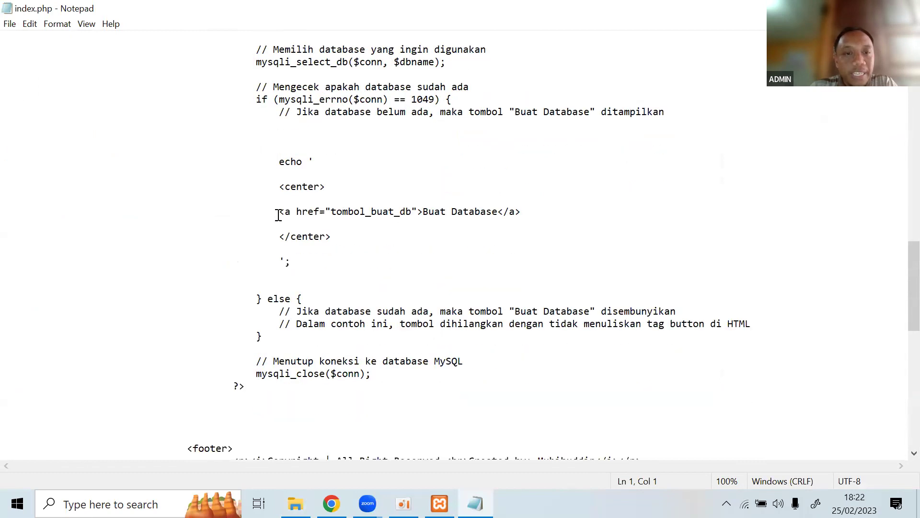
pyautogui.click(276, 161)
pyautogui.moveTo(276, 211); pyautogui.dragTo(525, 222)
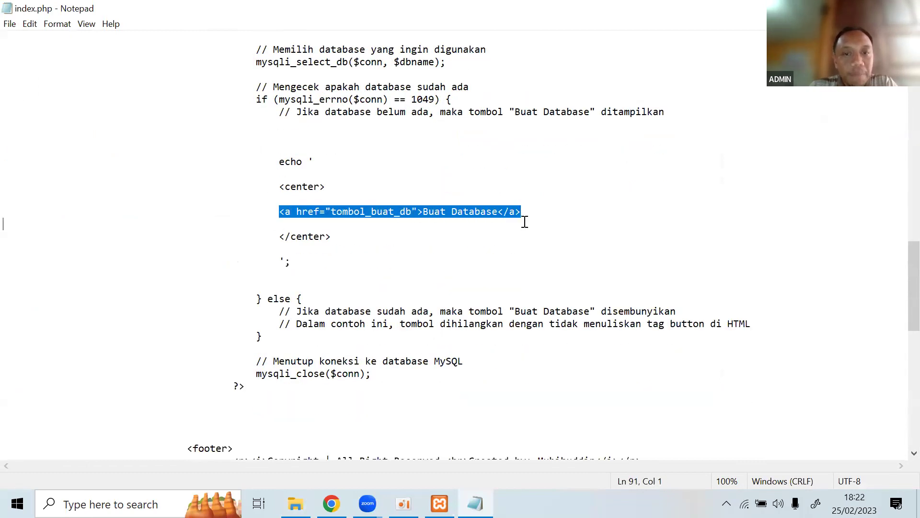
# Try appending .php after tombol_buat_db in the link, then remove it again.
pyautogui.click(412, 212)
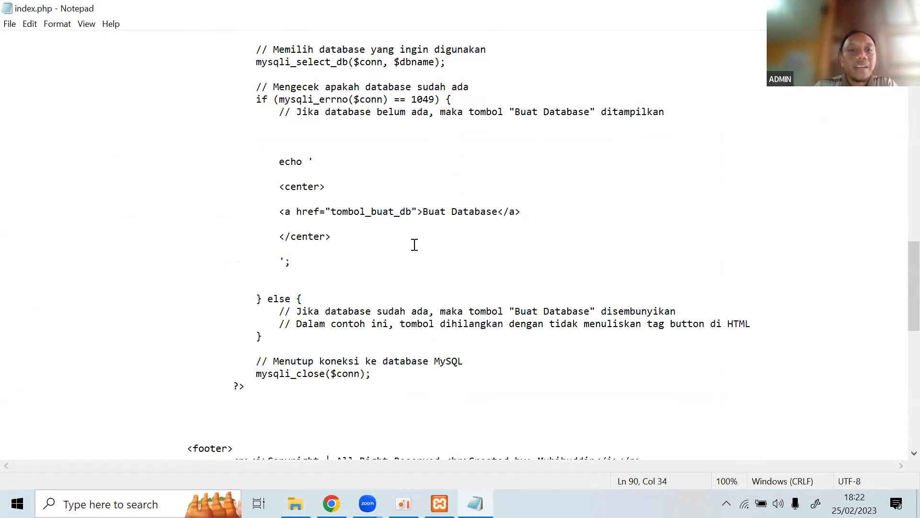
pyautogui.write('.php')
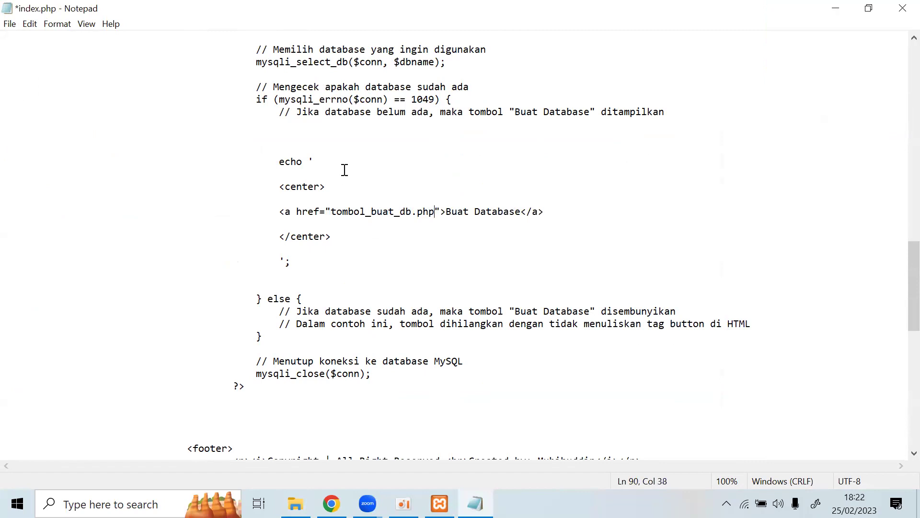
pyautogui.press('BackSpace')
pyautogui.press('BackSpace')
pyautogui.press('BackSpace')
pyautogui.press('BackSpace')
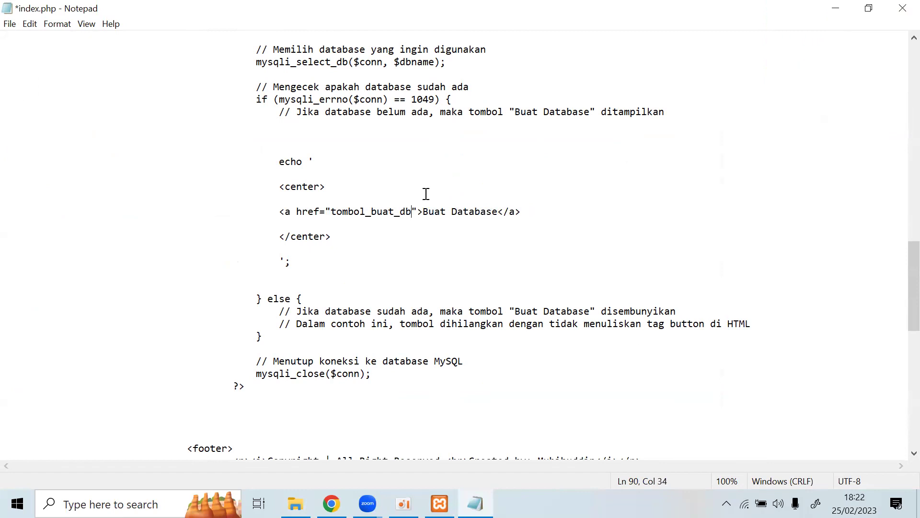
pyautogui.scroll(7, 381, 225)
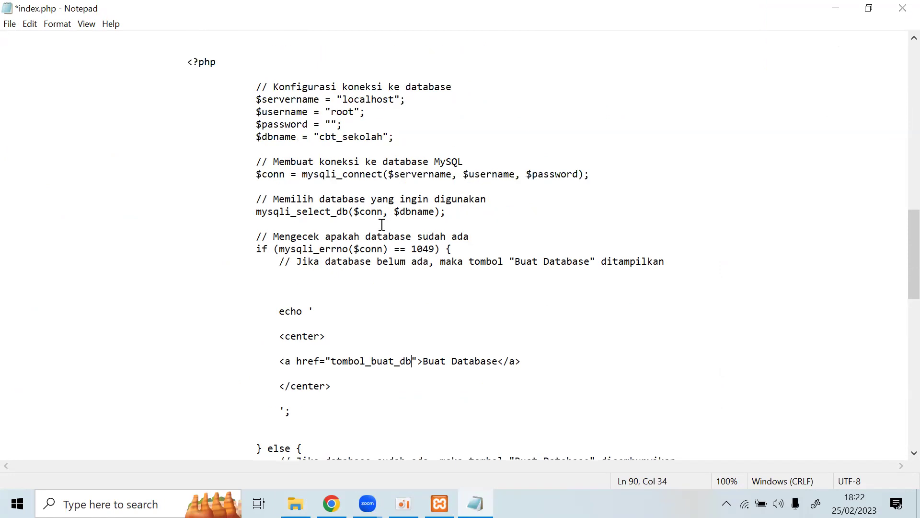
pyautogui.scroll(-6, 467, 198)
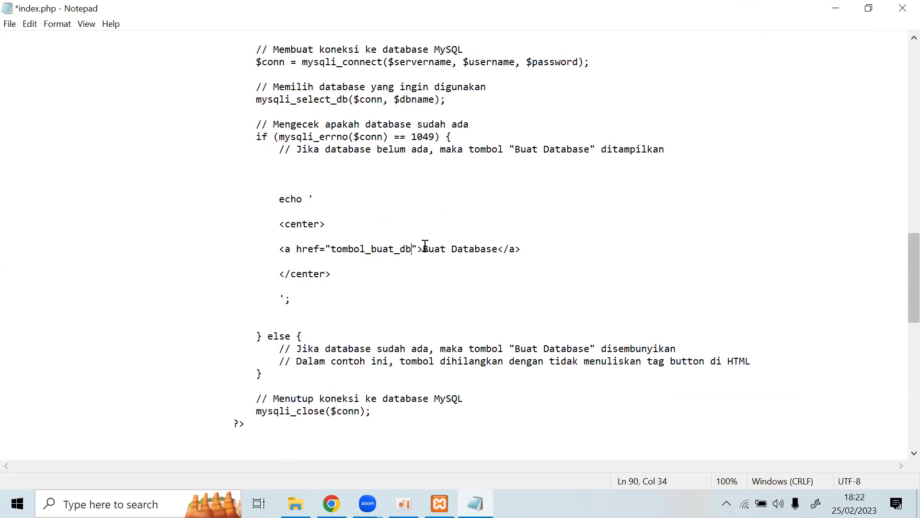
pyautogui.moveTo(429, 248); pyautogui.dragTo(466, 248)
pyautogui.click(549, 234)
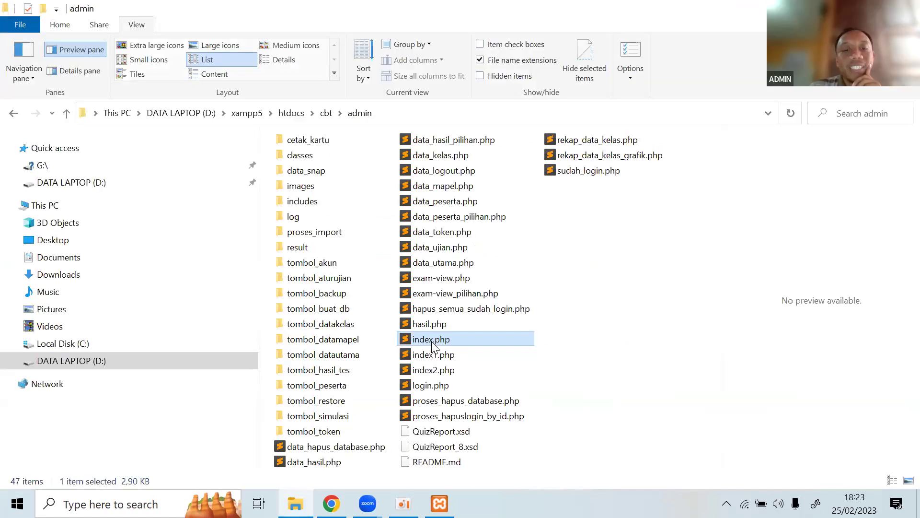
# Open index.php in Sublime Text, dismiss the update prompt, and find the Buat Database link.
pyautogui.doubleClick(432, 343)
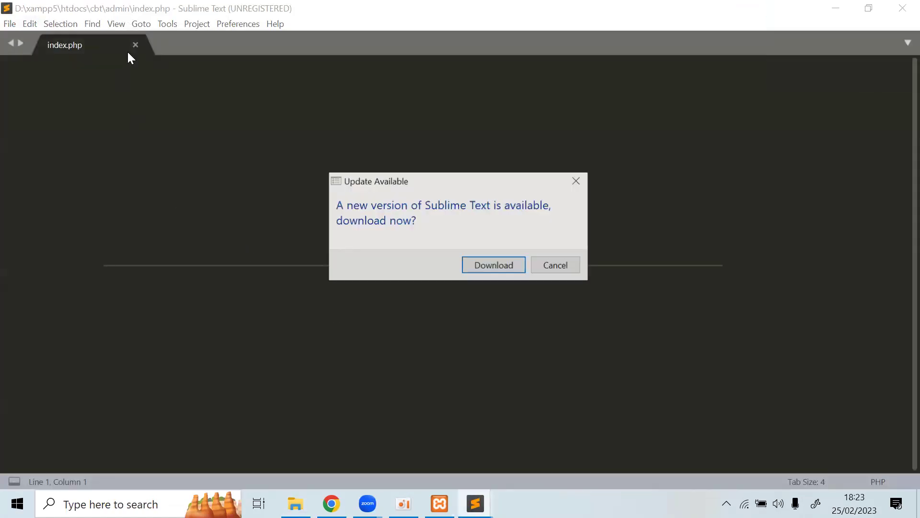
pyautogui.click(555, 265)
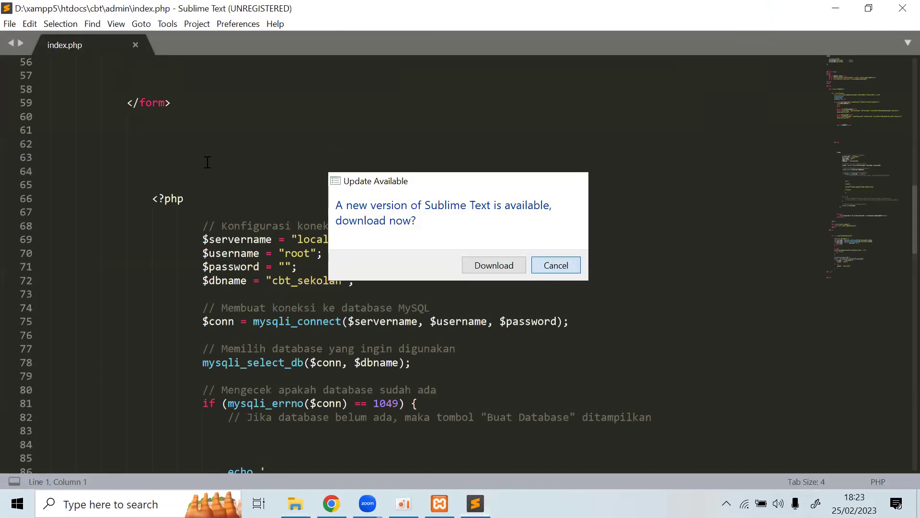
pyautogui.scroll(-4, 303, 219)
pyautogui.scroll(-16, 304, 219)
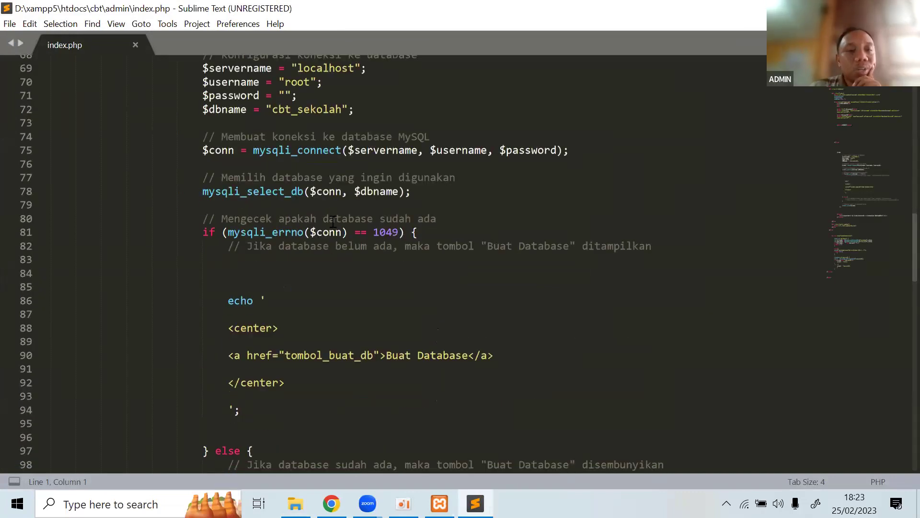
pyautogui.scroll(-5, 337, 222)
pyautogui.scroll(10, 340, 221)
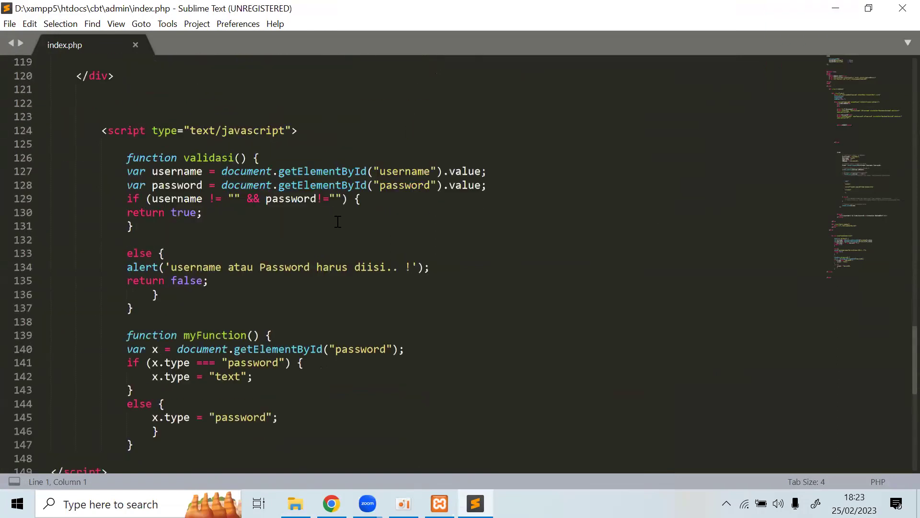
pyautogui.scroll(3, 340, 222)
pyautogui.scroll(-16, 343, 218)
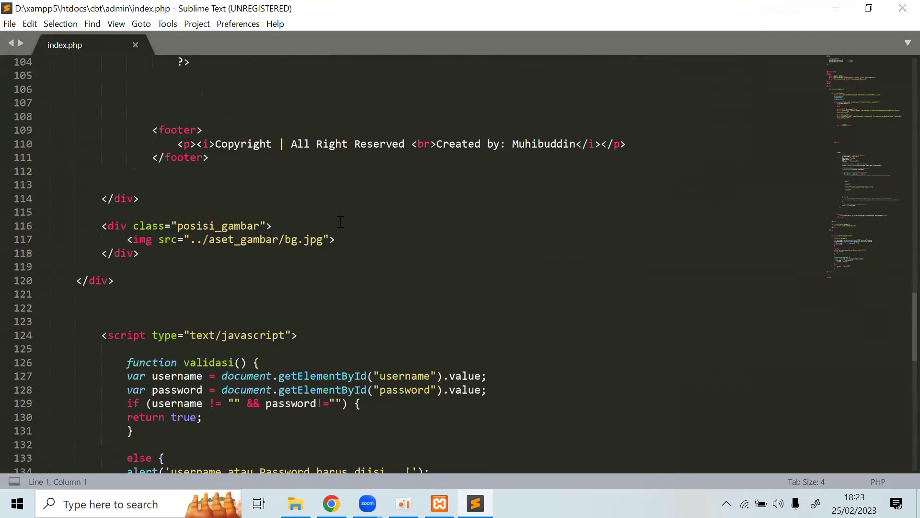
pyautogui.scroll(20, 346, 201)
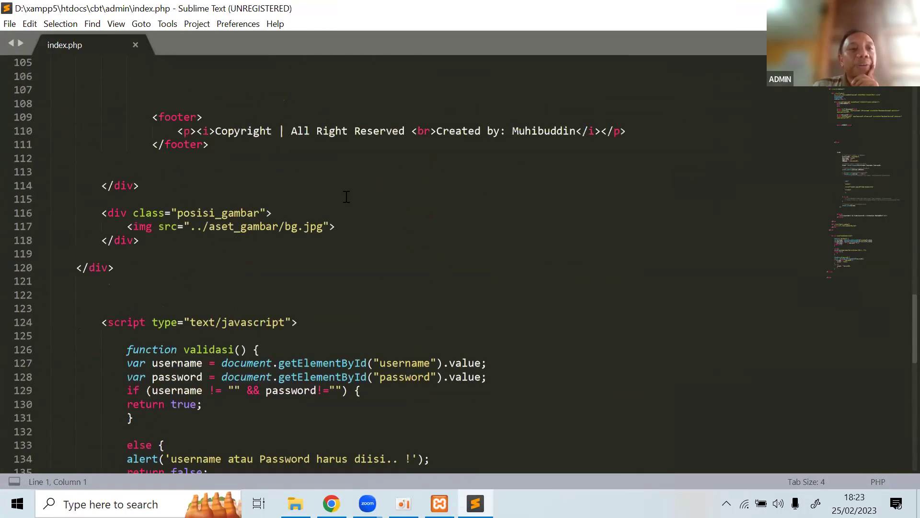
pyautogui.scroll(2, 346, 190)
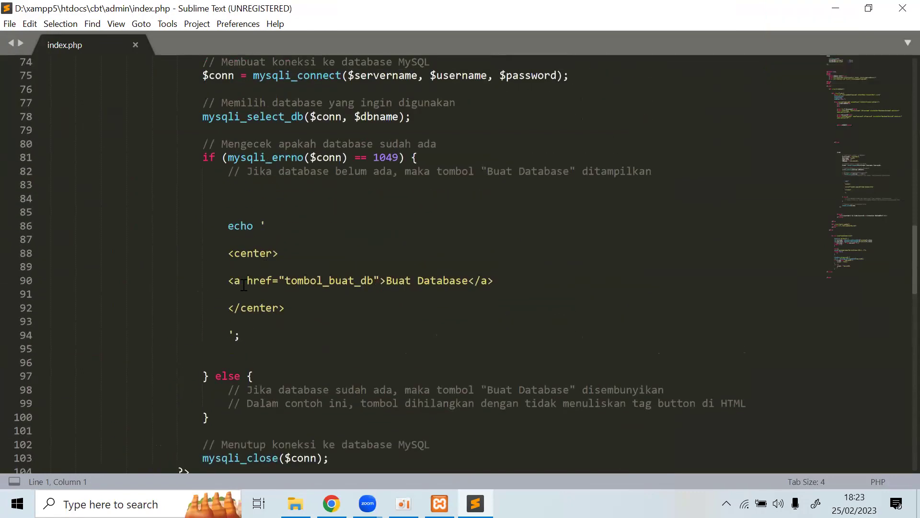
# Make the link target tombol_buat_db with no .php extension.
pyautogui.moveTo(287, 279); pyautogui.dragTo(373, 284)
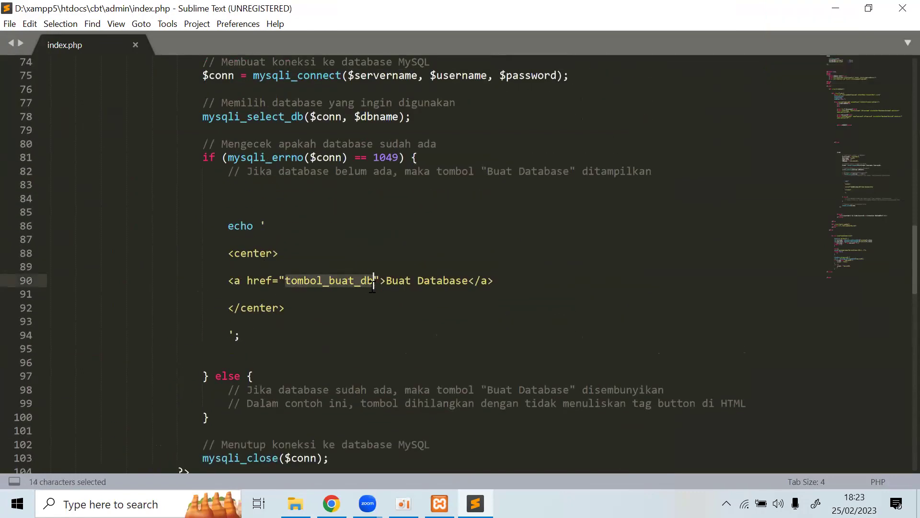
pyautogui.click(373, 285)
pyautogui.write('.p')
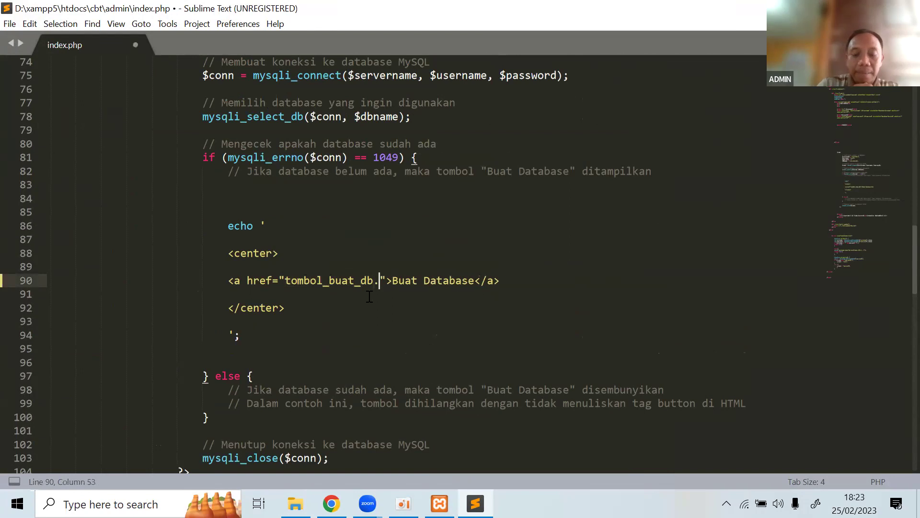
pyautogui.write('hp')
pyautogui.press('BackSpace')
pyautogui.press('BackSpace')
pyautogui.press('BackSpace')
pyautogui.press('BackSpace')
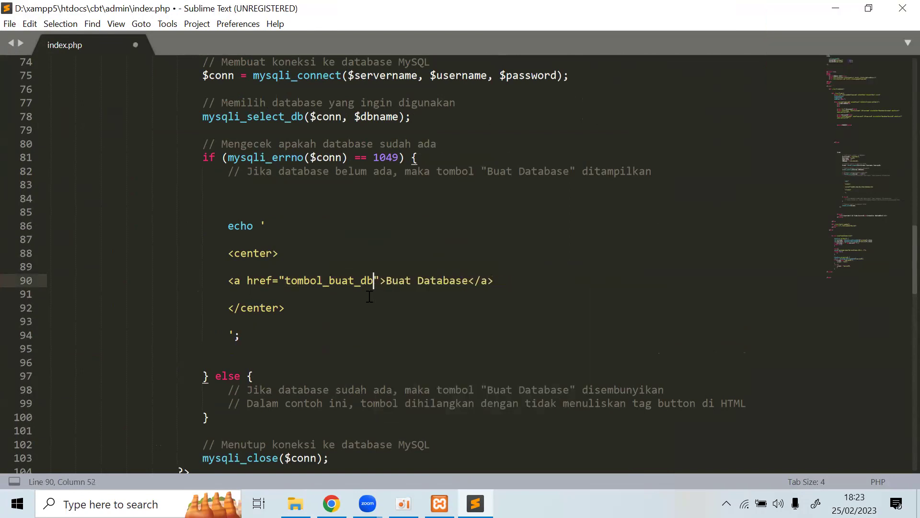
# Save index.php, close Sublime Text, and switch to the browser.
pyautogui.click(9, 23)
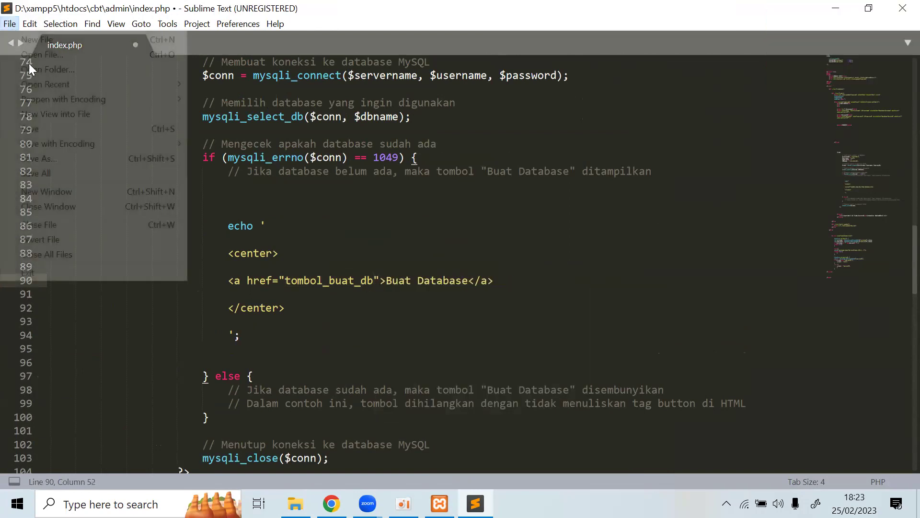
pyautogui.click(48, 126)
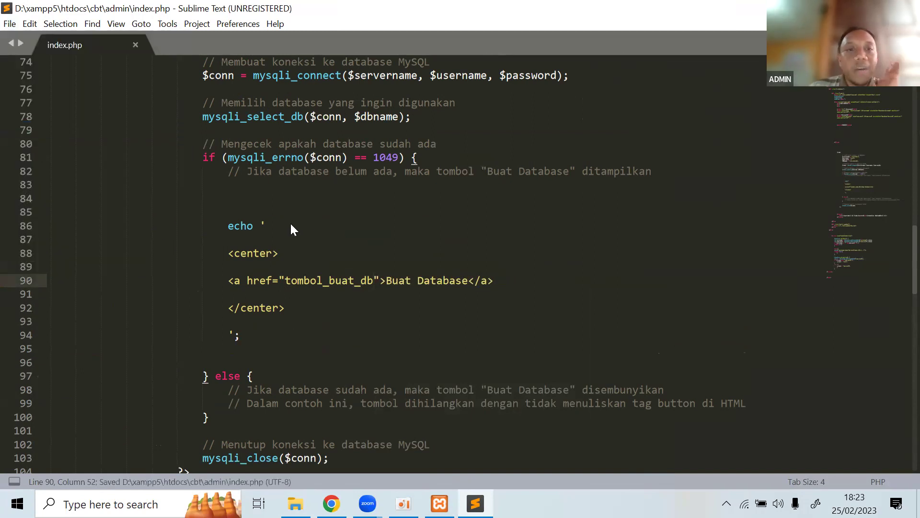
pyautogui.hotkey('alt', 'F4')
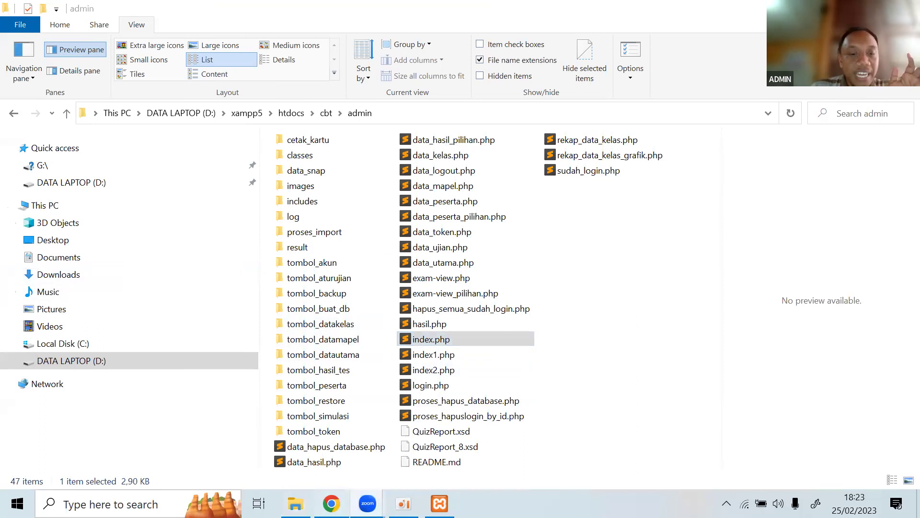
pyautogui.hotkey('alt', 'Tab')
# Load localhost/cbt/admin, follow the Buat Database link, then return to the login page.
pyautogui.moveTo(268, 39); pyautogui.dragTo(202, 38)
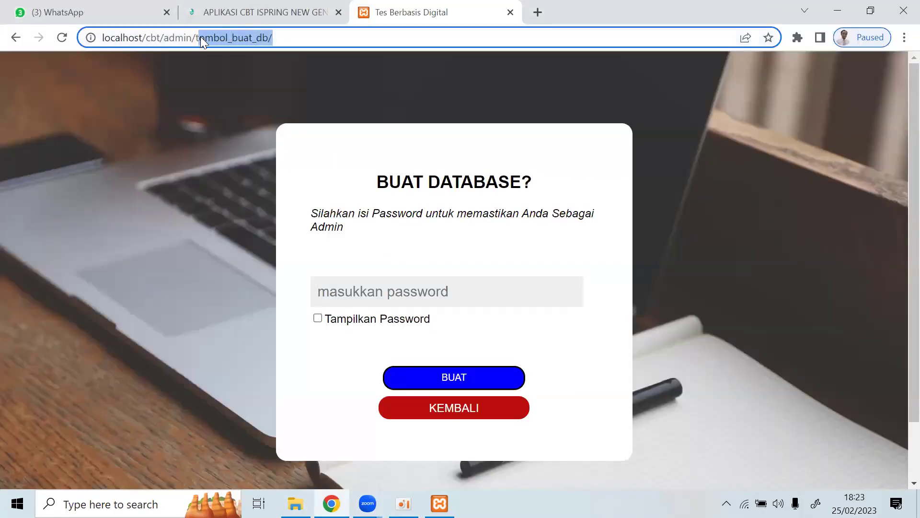
pyautogui.press('BackSpace')
pyautogui.press('BackSpace')
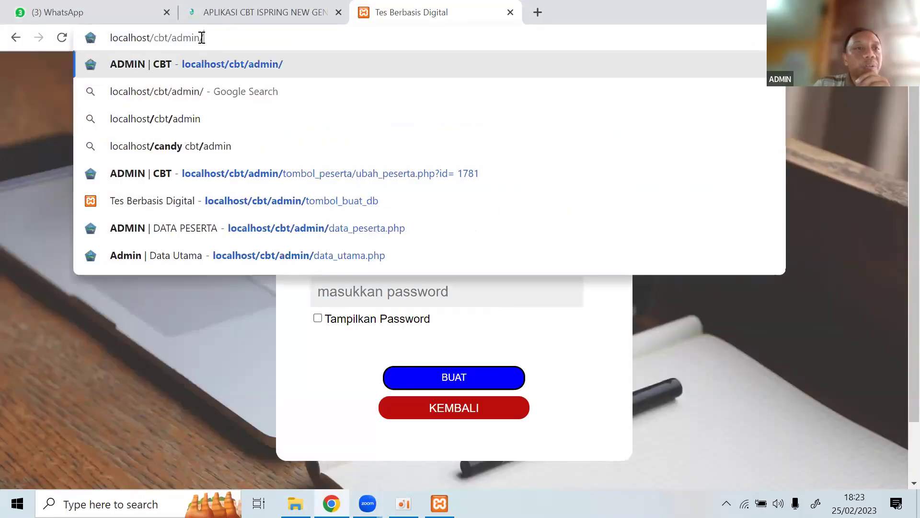
pyautogui.press('BackSpace')
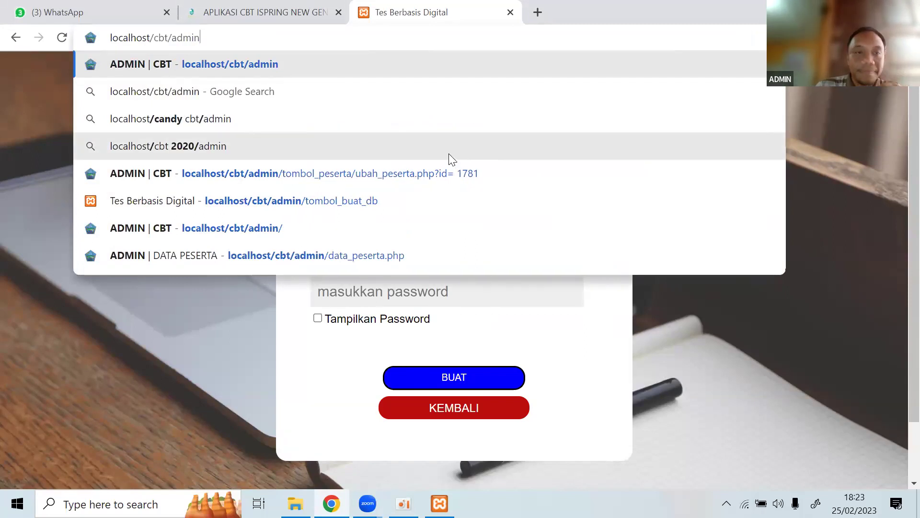
pyautogui.press('Return')
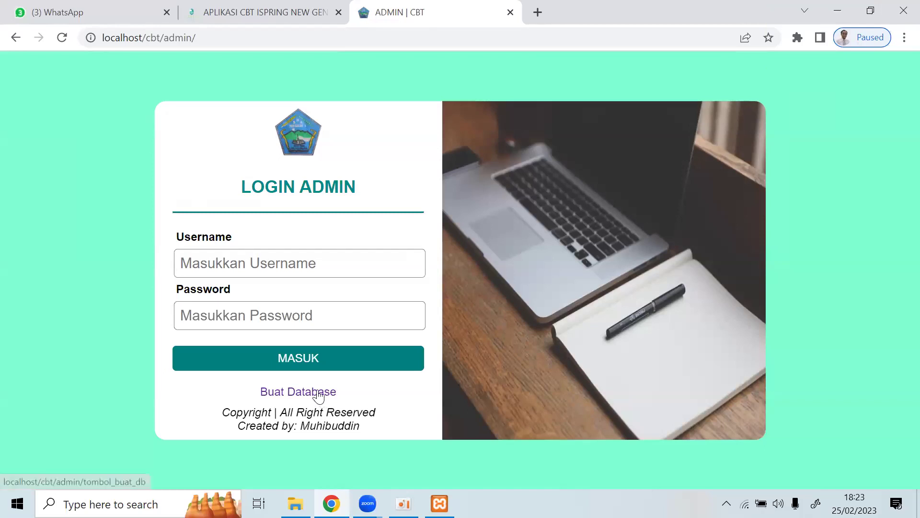
pyautogui.click(319, 396)
pyautogui.click(15, 40)
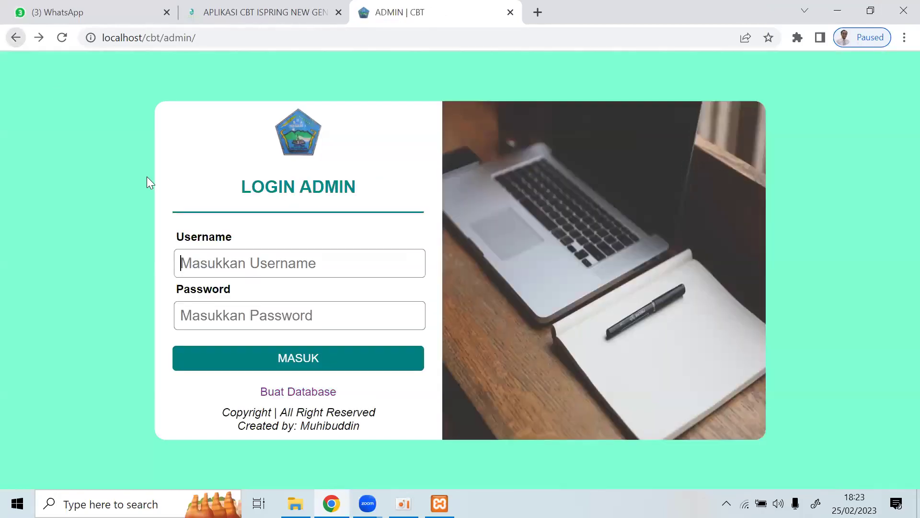
pyautogui.hotkey('alt', 'Tab')
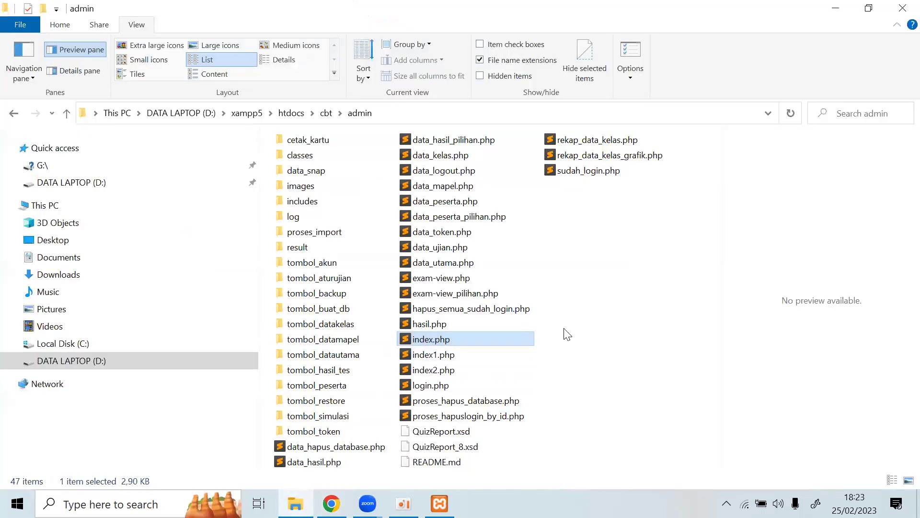
pyautogui.click(291, 113)
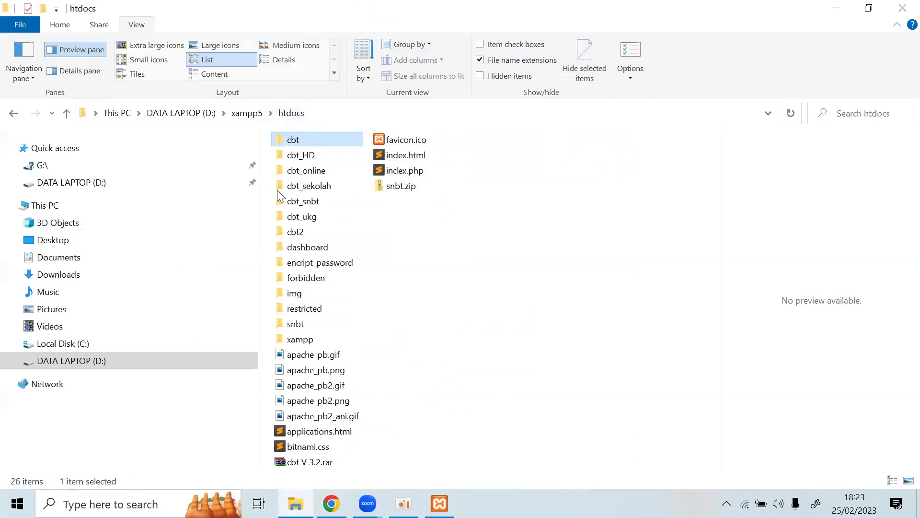
pyautogui.click(431, 335)
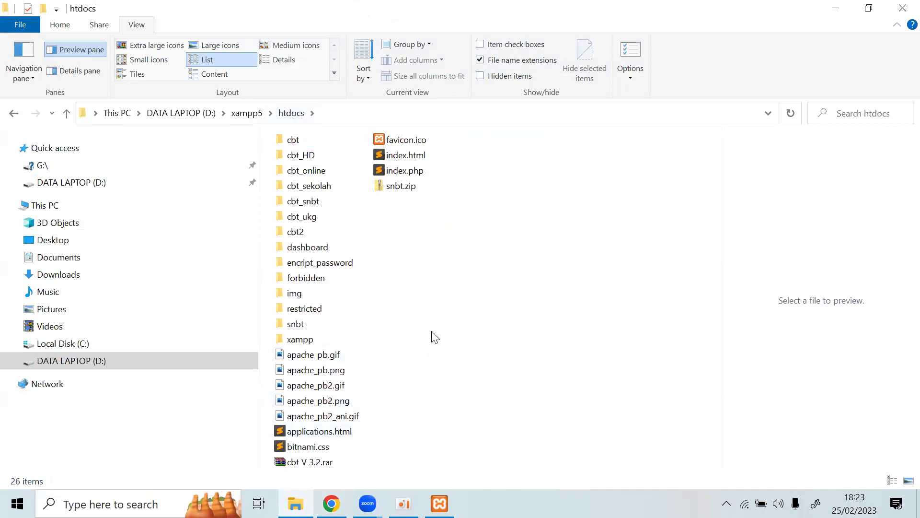
pyautogui.click(128, 361)
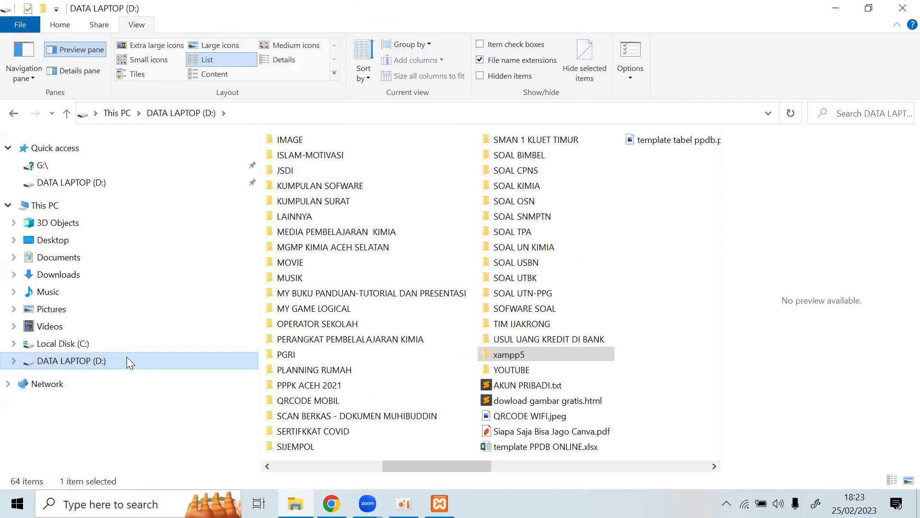
pyautogui.click(388, 338)
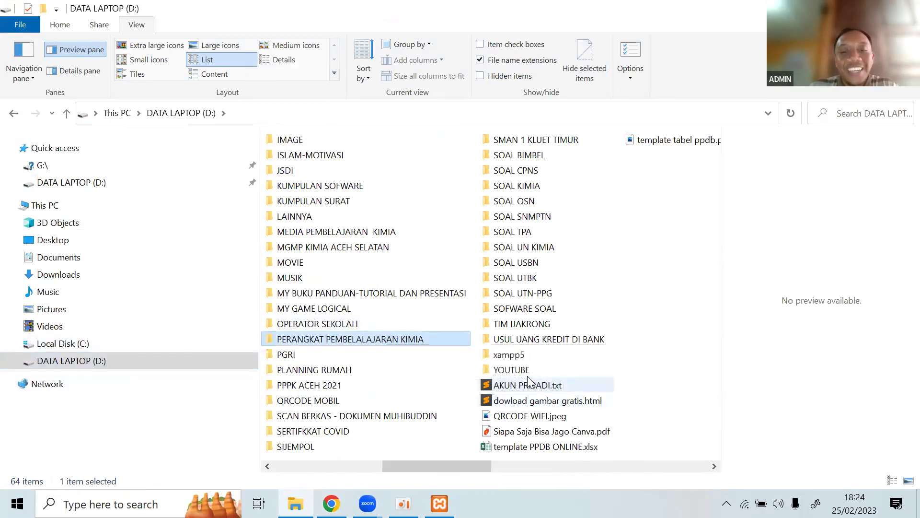
pyautogui.doubleClick(509, 355)
pyautogui.doubleClick(289, 218)
pyautogui.doubleClick(292, 140)
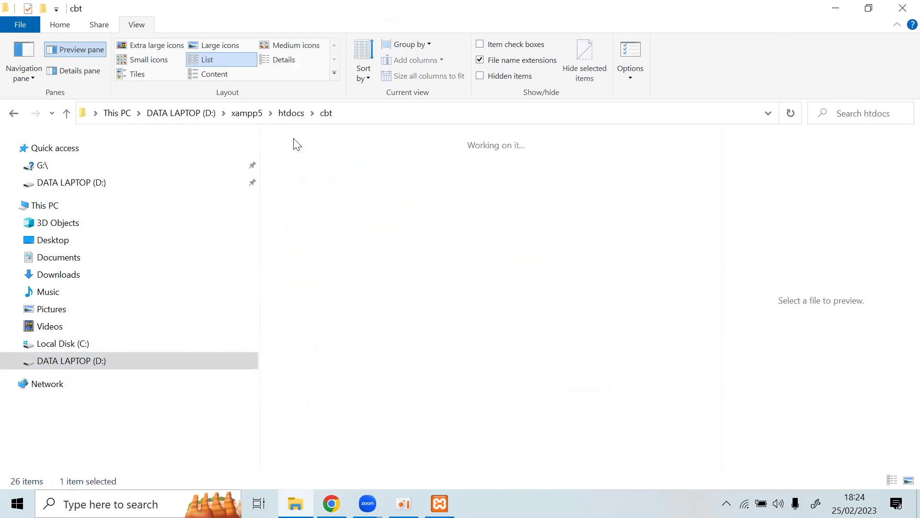
pyautogui.doubleClick(296, 142)
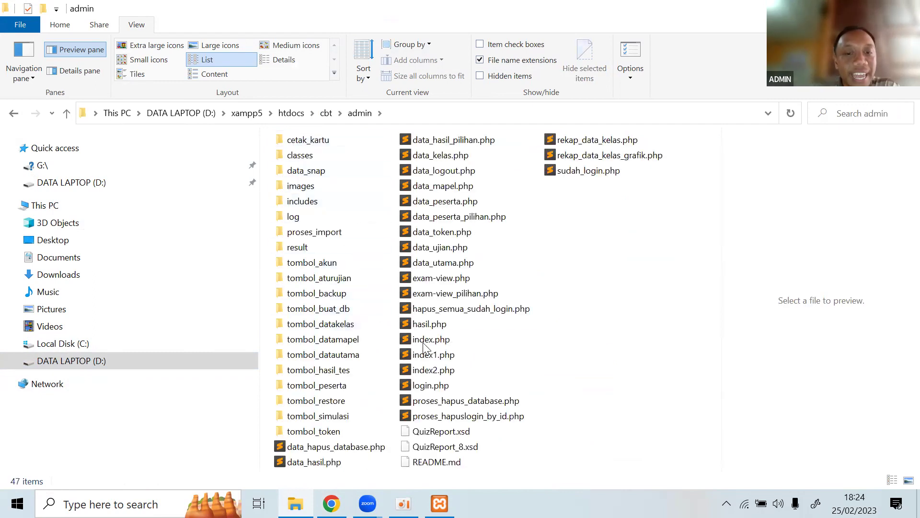
pyautogui.click(425, 343)
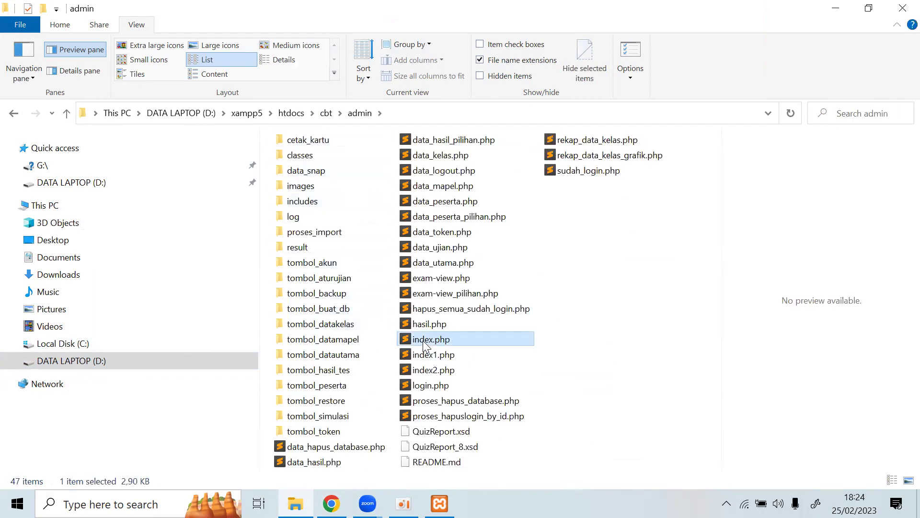
pyautogui.click(423, 340)
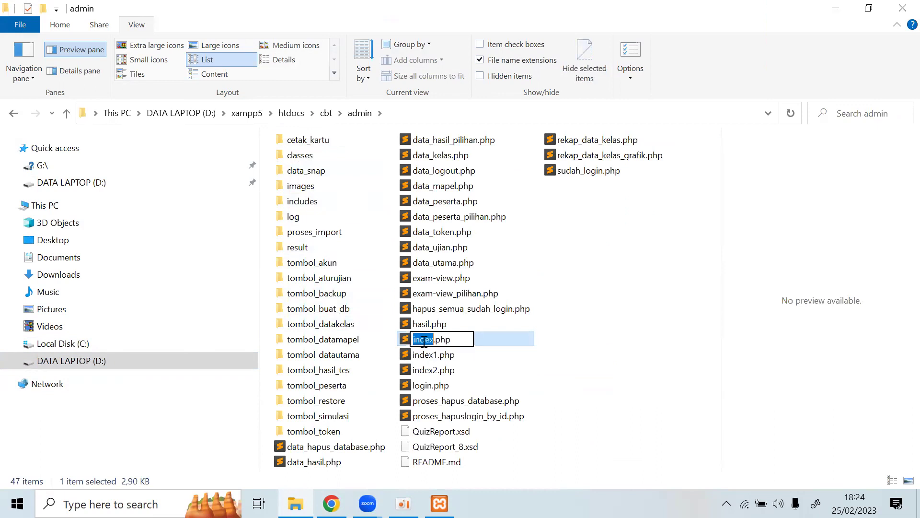
pyautogui.press('Down')
pyautogui.rightClick(422, 343)
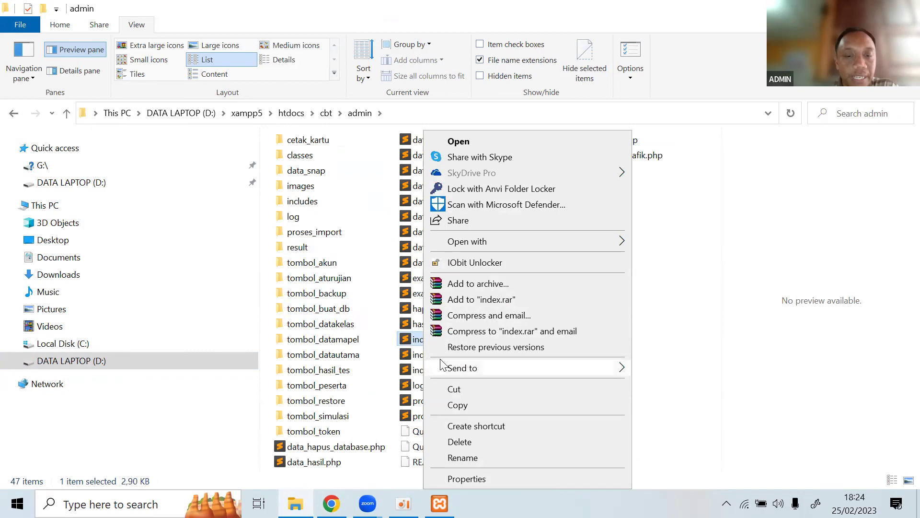
# Open index.php in a maximized Notepad window and scroll to the echo block.
pyautogui.moveTo(608, 243)
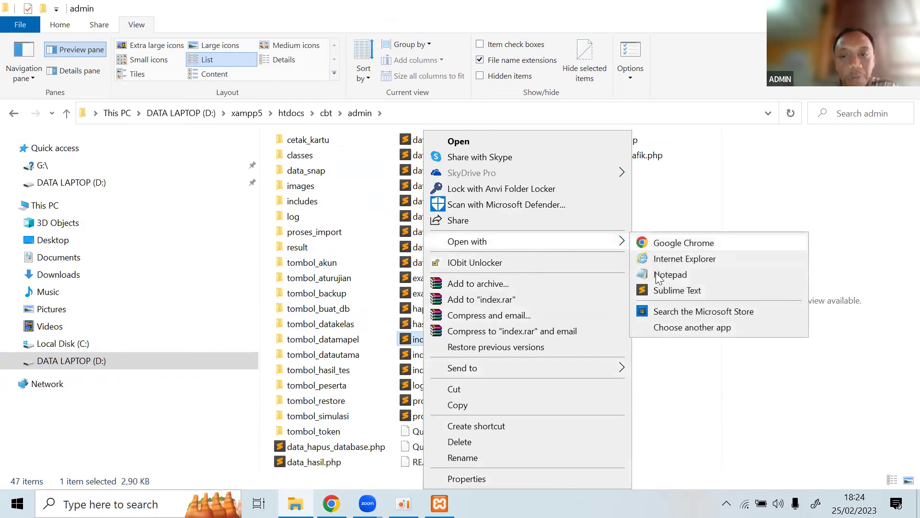
pyautogui.click(670, 274)
pyautogui.click(616, 96)
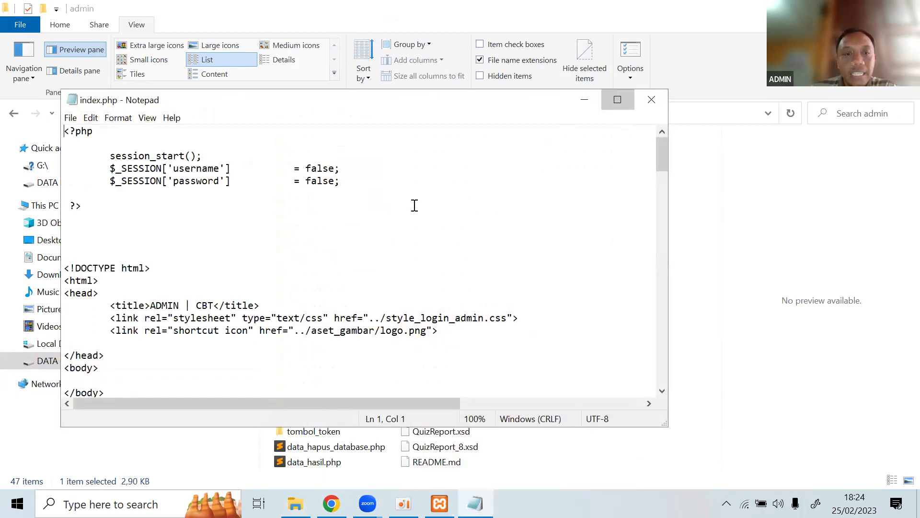
pyautogui.scroll(-2, 414, 206)
pyautogui.scroll(-10, 415, 205)
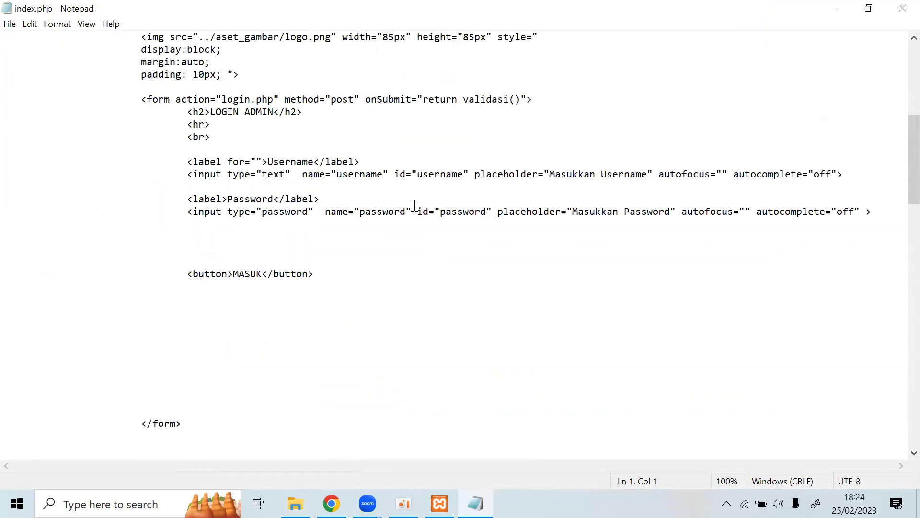
pyautogui.scroll(-3, 415, 205)
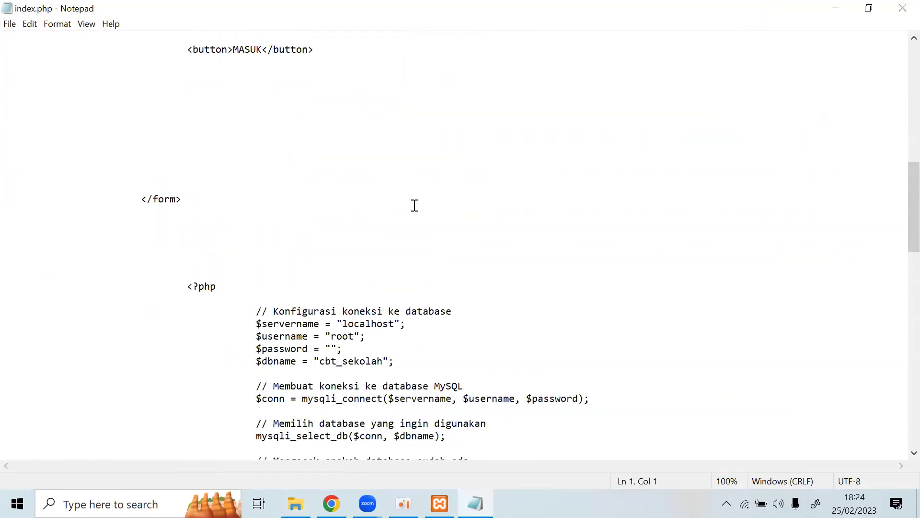
pyautogui.scroll(-8, 414, 205)
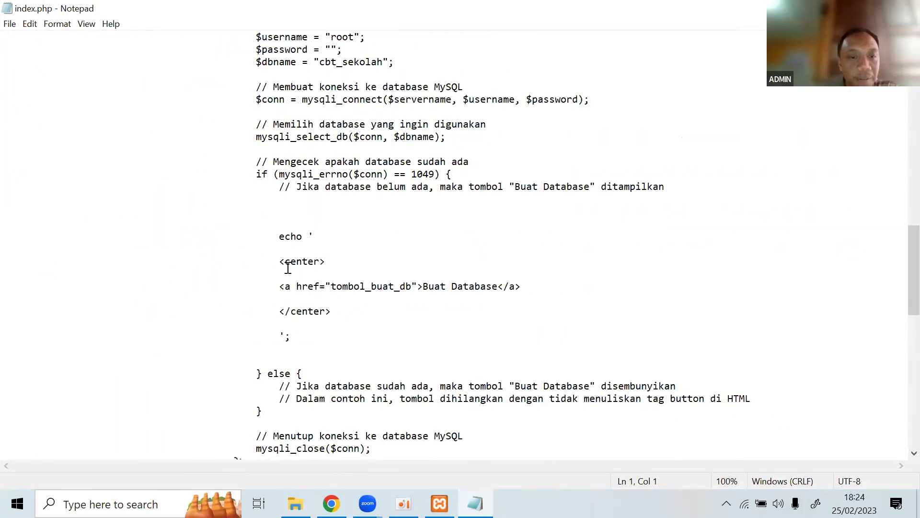
# Select tombol_buat_db in the href, append .php, then remove it again.
pyautogui.moveTo(279, 234); pyautogui.dragTo(314, 342)
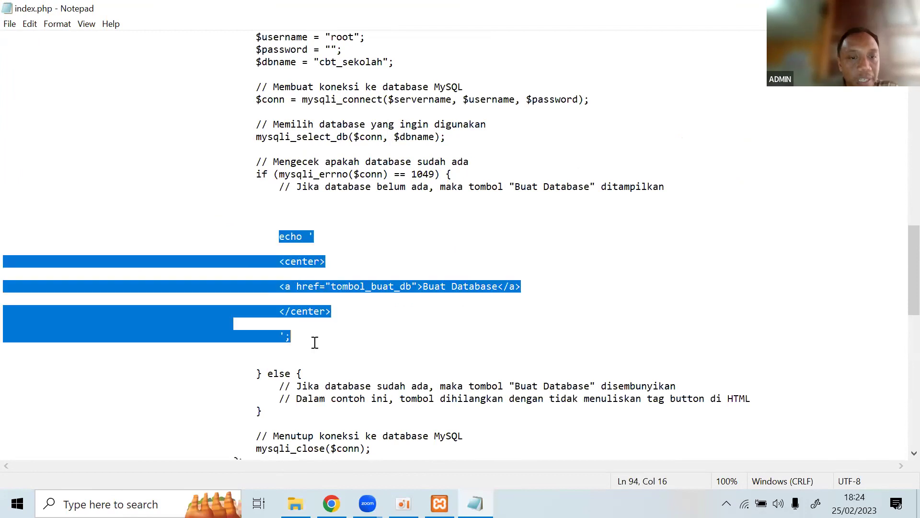
pyautogui.click(298, 265)
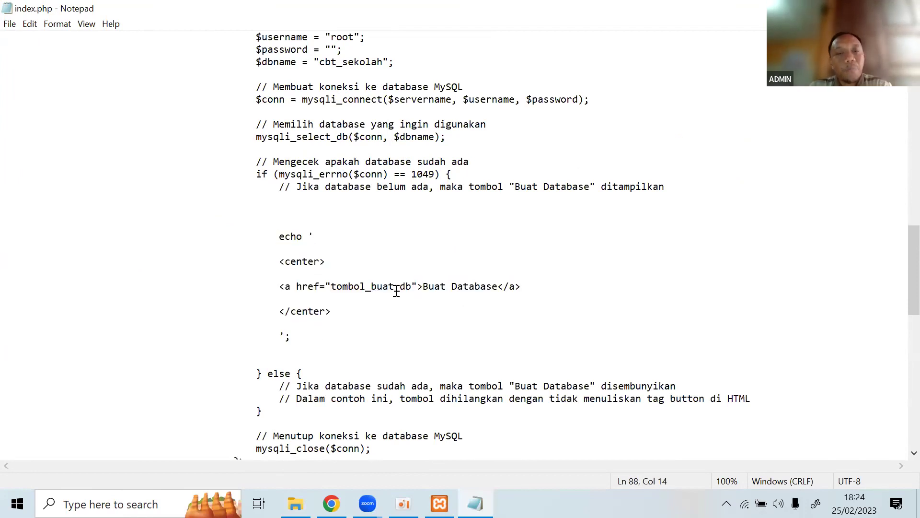
pyautogui.moveTo(412, 286); pyautogui.dragTo(338, 287)
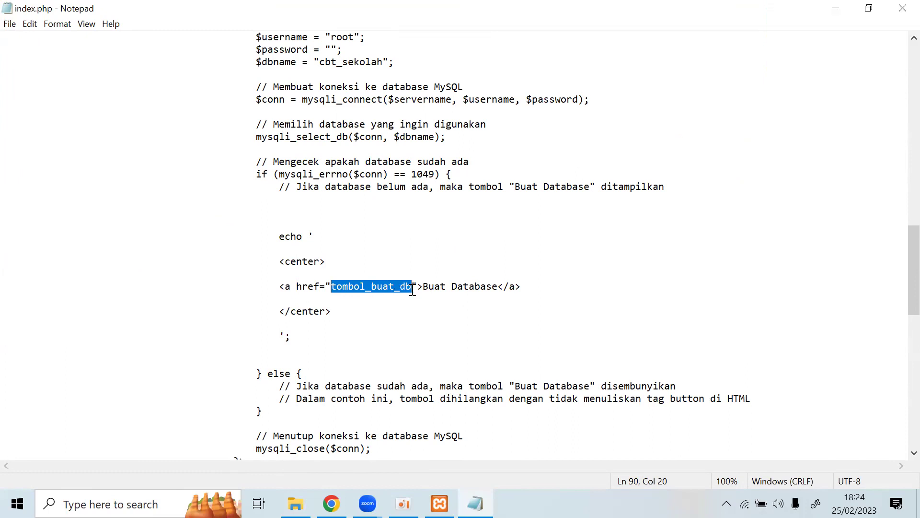
pyautogui.press('Right')
pyautogui.write('.php')
pyautogui.press('BackSpace')
pyautogui.press('BackSpace')
pyautogui.press('BackSpace')
pyautogui.press('BackSpace')
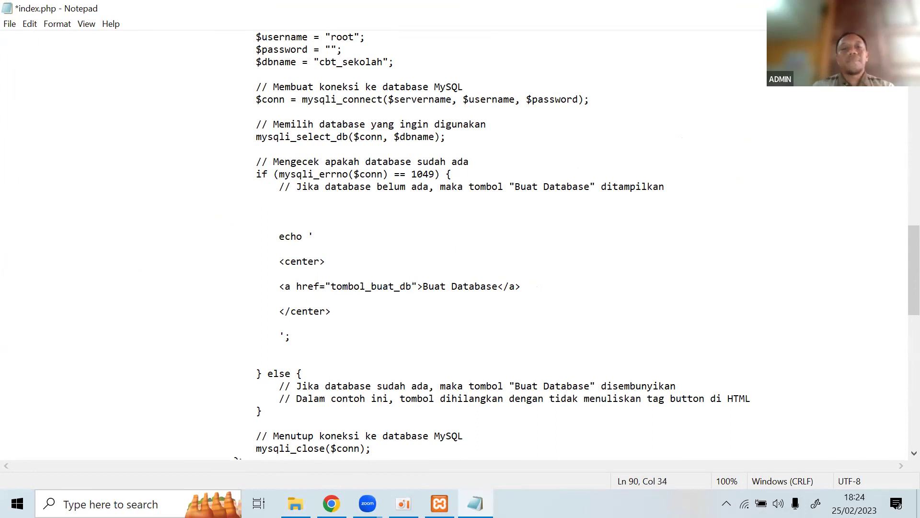
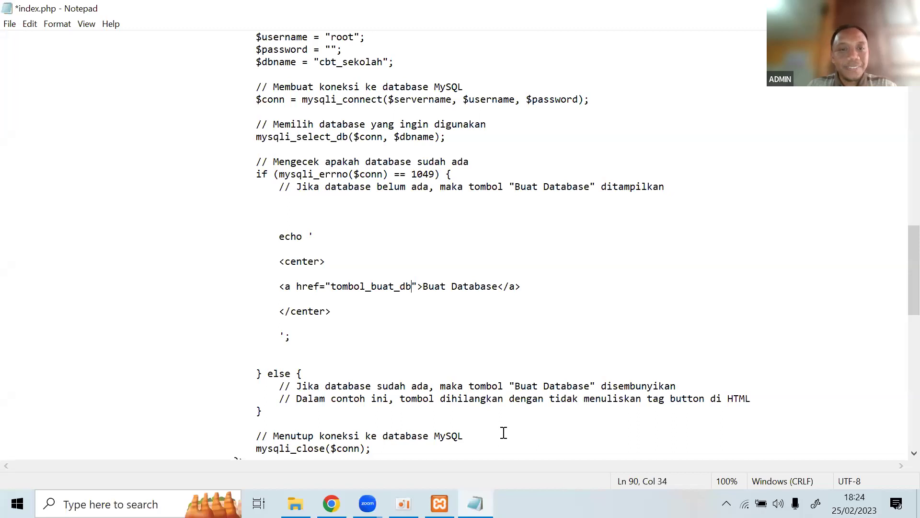
# Save index.php in Notepad with the line 90 link ending at tombol_buat_db, then close Notepad.
pyautogui.hotkey('alt', 'Tab')
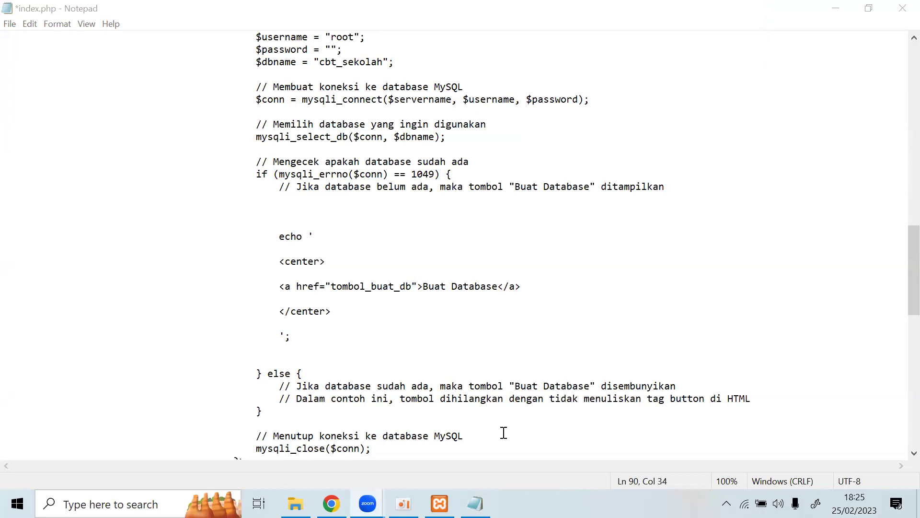
pyautogui.moveTo(411, 286); pyautogui.dragTo(354, 288)
pyautogui.click(411, 288)
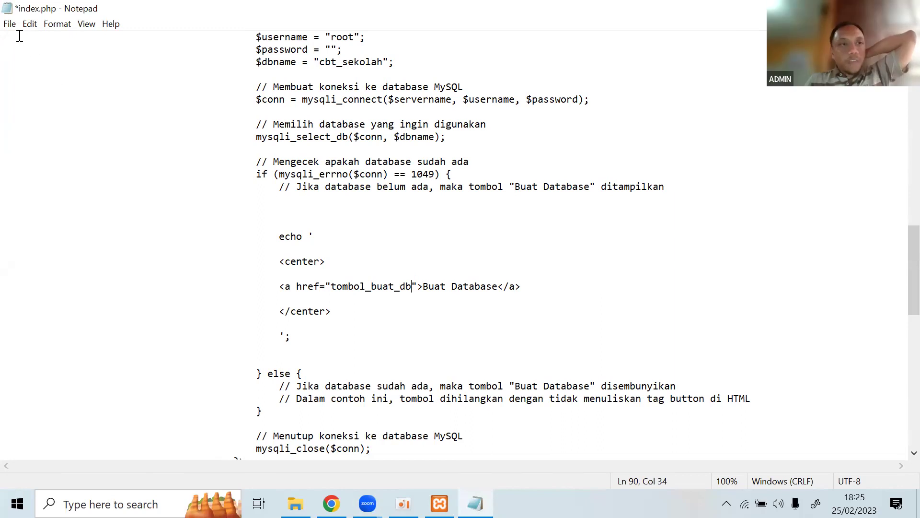
pyautogui.click(10, 24)
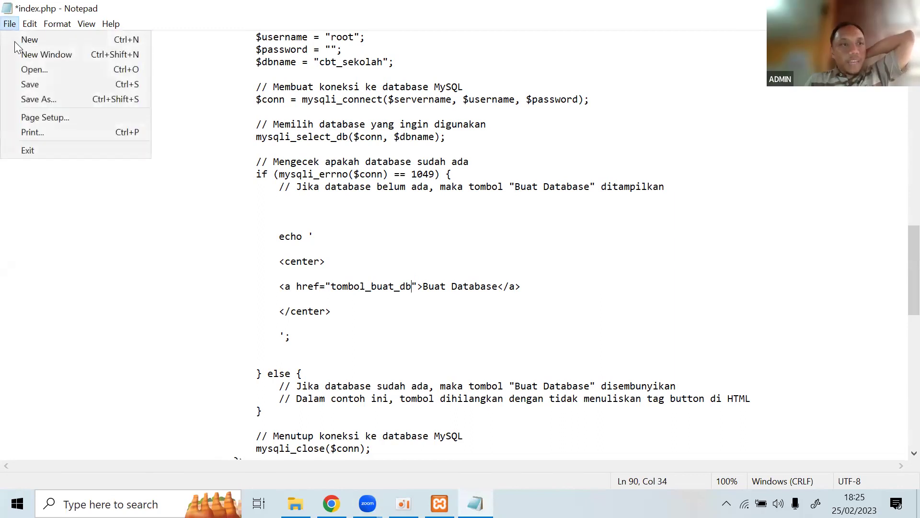
pyautogui.click(38, 83)
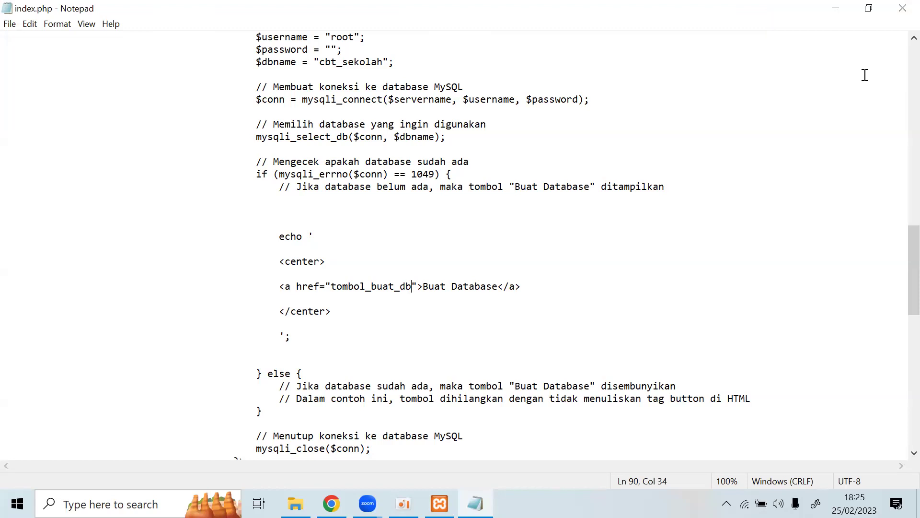
pyautogui.hotkey('alt', 'F4')
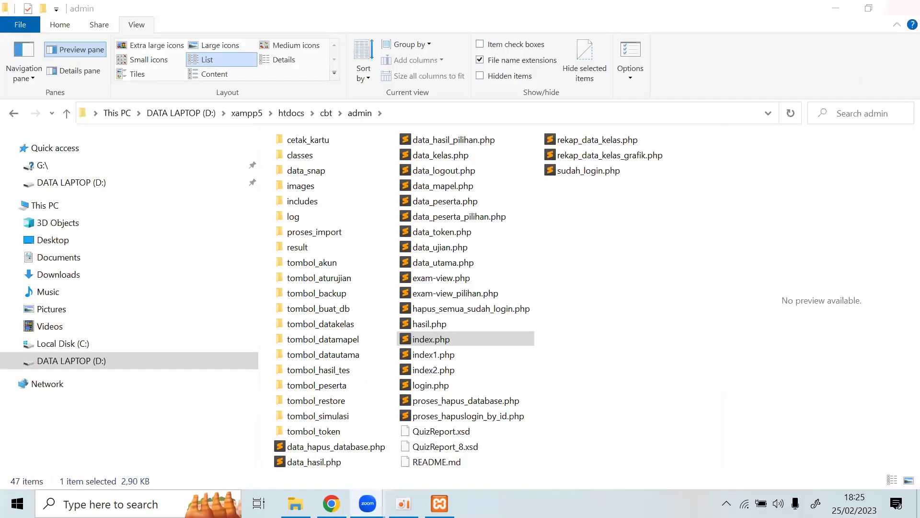
# Open index.php in Sublime Text, dismiss the update prompt, and scroll to the link on line 90.
pyautogui.doubleClick(450, 342)
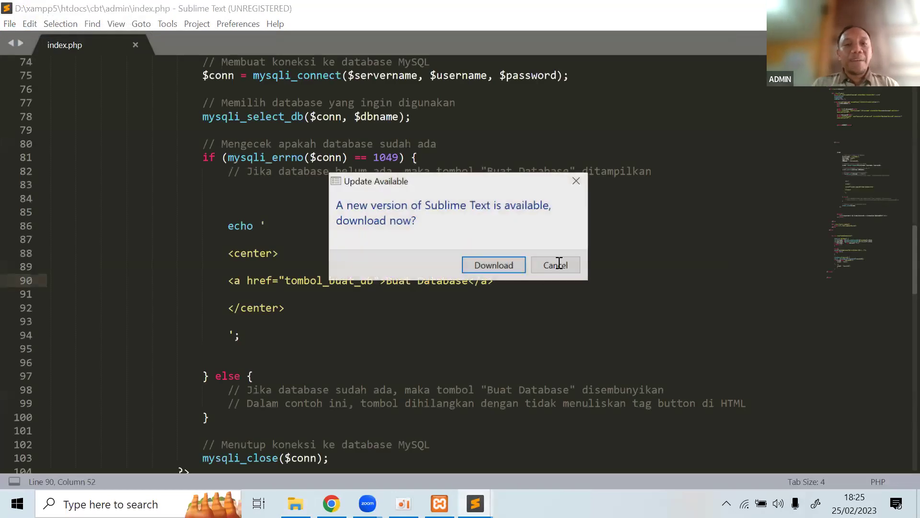
pyautogui.click(555, 263)
pyautogui.scroll(-15, 559, 266)
pyautogui.scroll(-10, 558, 266)
pyautogui.scroll(18, 556, 271)
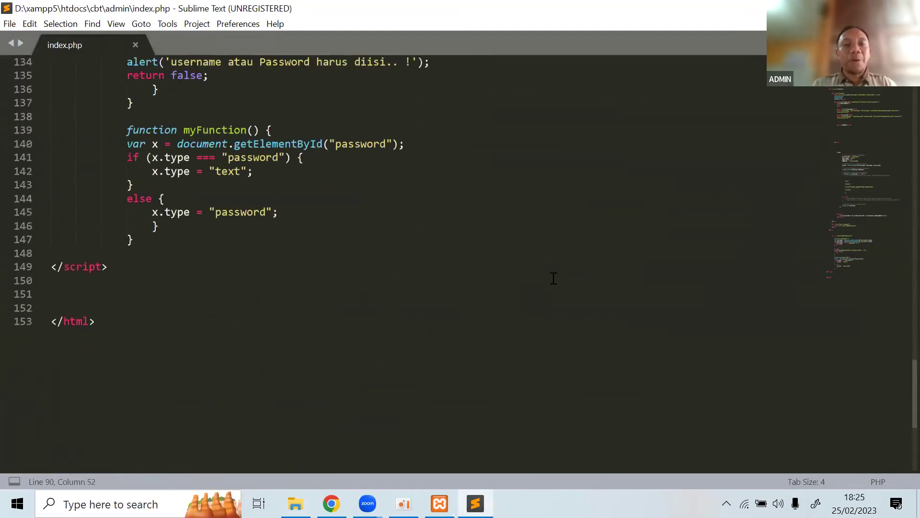
pyautogui.scroll(10, 551, 277)
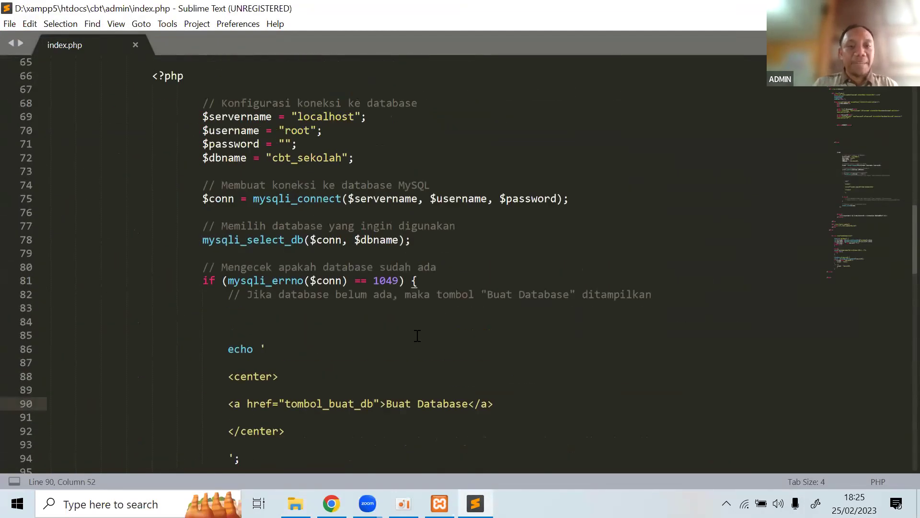
# Append .php to tombol_buat_db in the link, save index.php, and close Sublime Text.
pyautogui.write('.php')
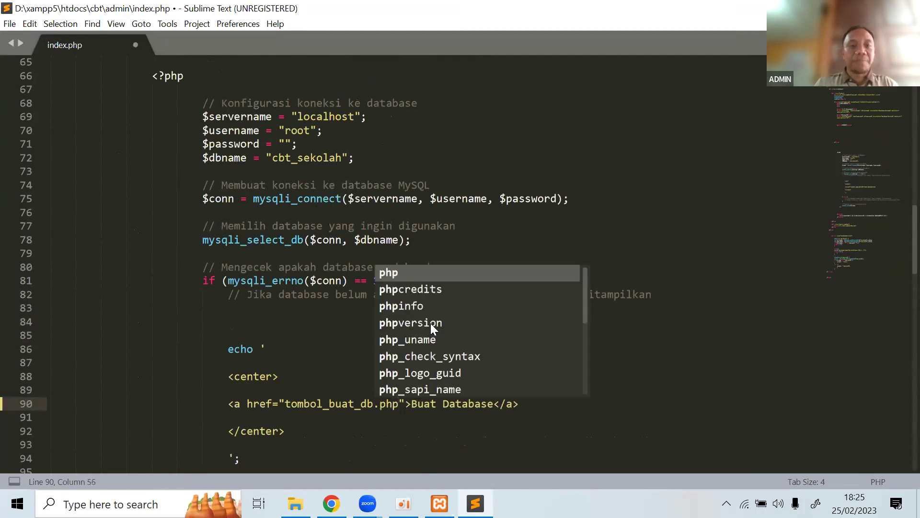
pyautogui.click(532, 185)
pyautogui.hotkey('ctrl', 's')
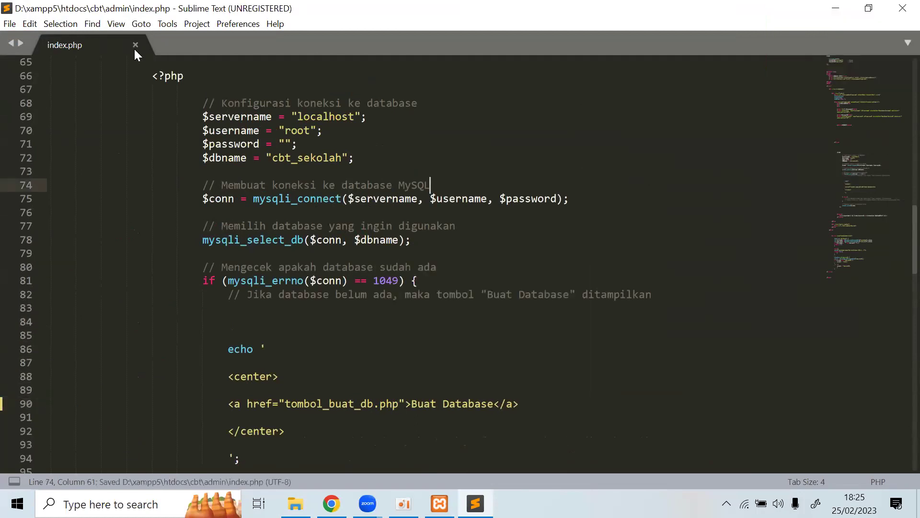
pyautogui.click(135, 45)
pyautogui.click(903, 8)
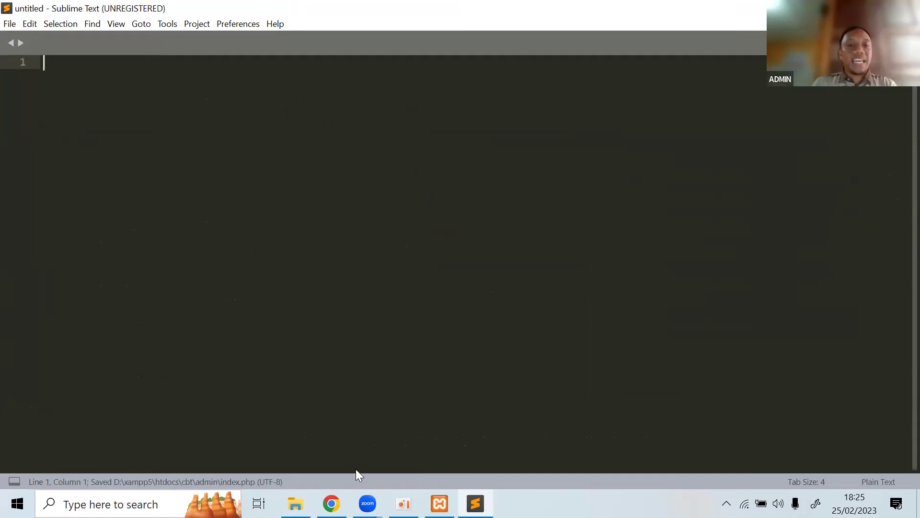
# Follow the Buat Database link in Chrome to the password page, then reopen index.php in Sublime Text.
pyautogui.click(336, 491)
pyautogui.click(236, 38)
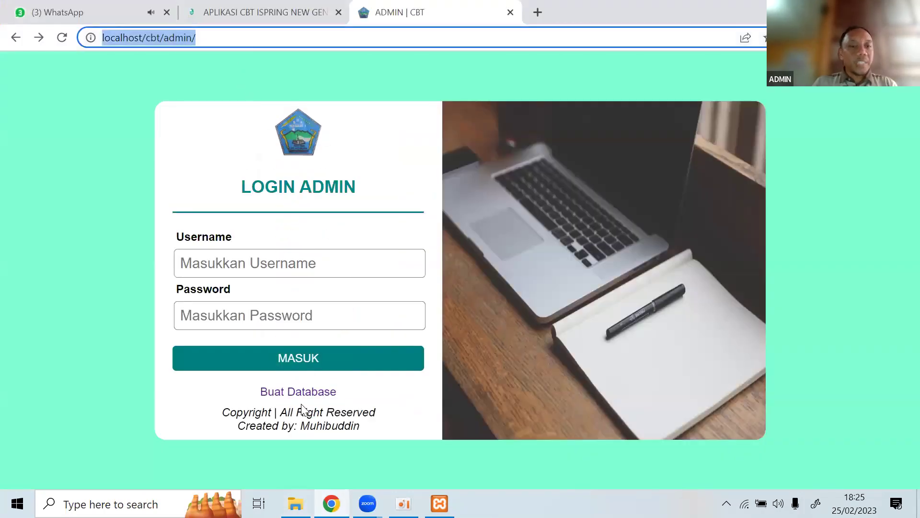
pyautogui.click(308, 393)
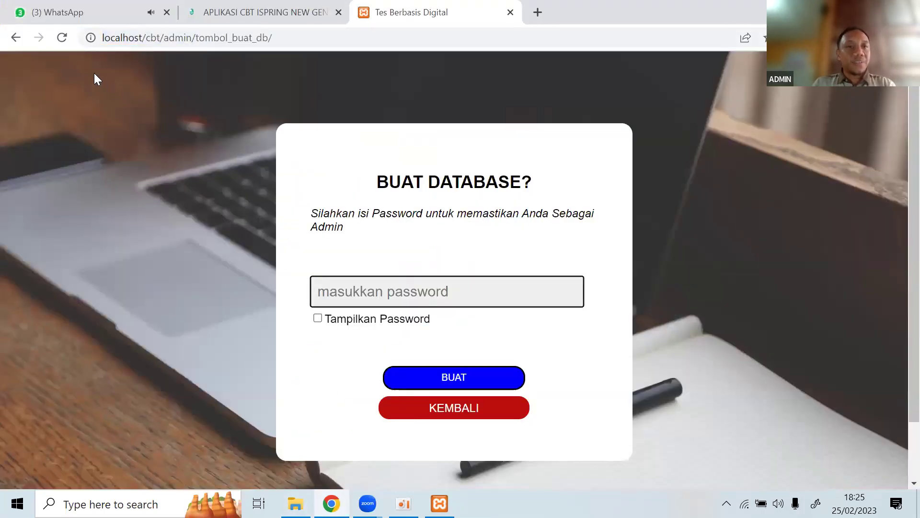
pyautogui.click(295, 504)
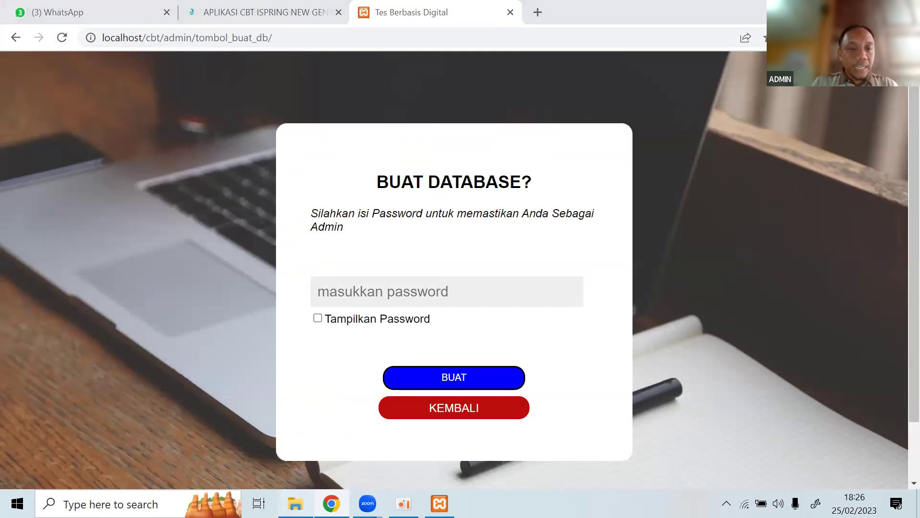
pyautogui.doubleClick(439, 338)
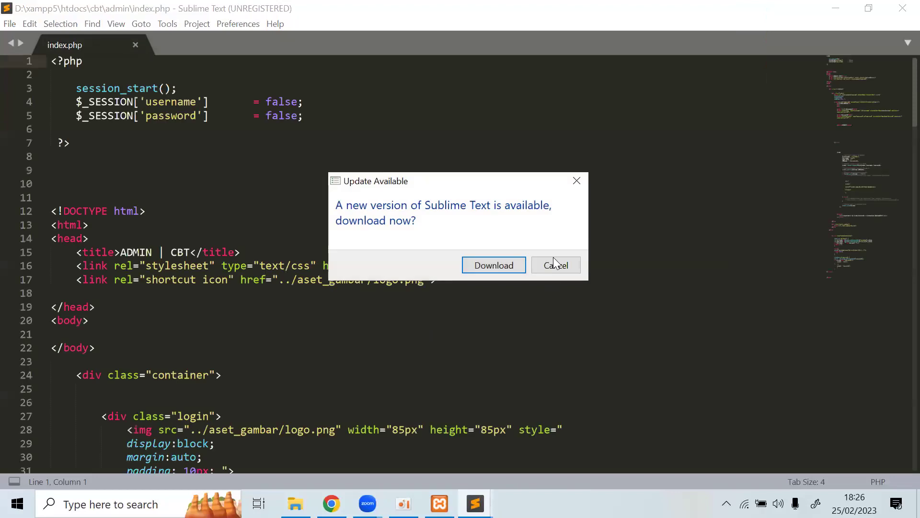
# Dismiss the update prompt, check the tombol_buat_db.php link on line 90, re-save index.php and close Sublime Text.
pyautogui.click(554, 263)
pyautogui.scroll(-20, 557, 270)
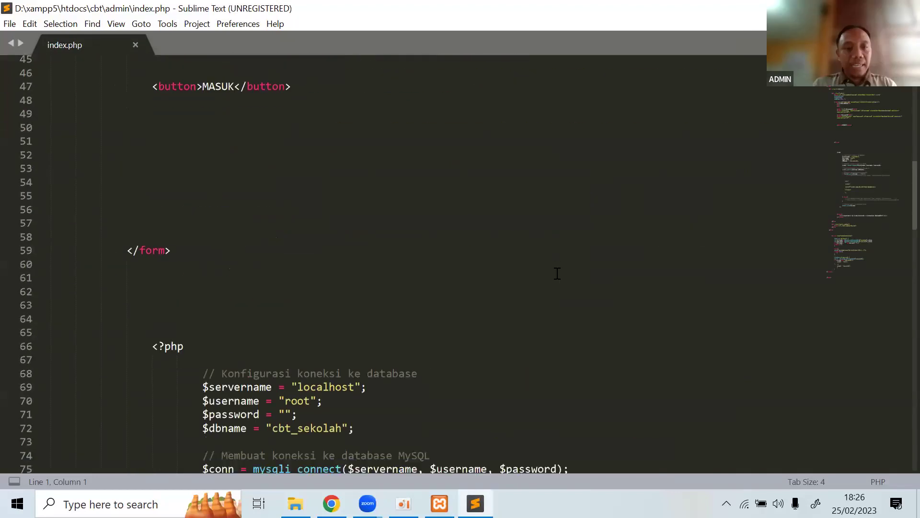
pyautogui.scroll(4, 558, 273)
pyautogui.click(383, 158)
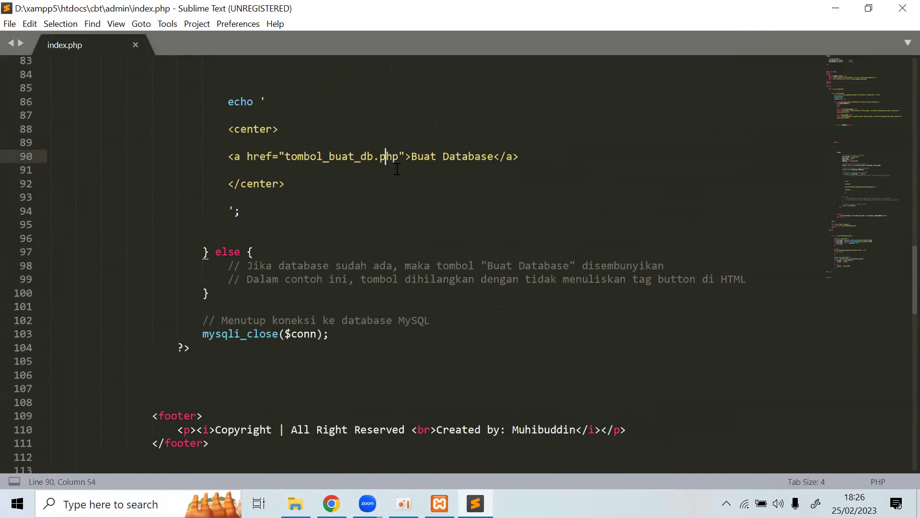
pyautogui.click(398, 166)
pyautogui.hotkey('ctrl', 's')
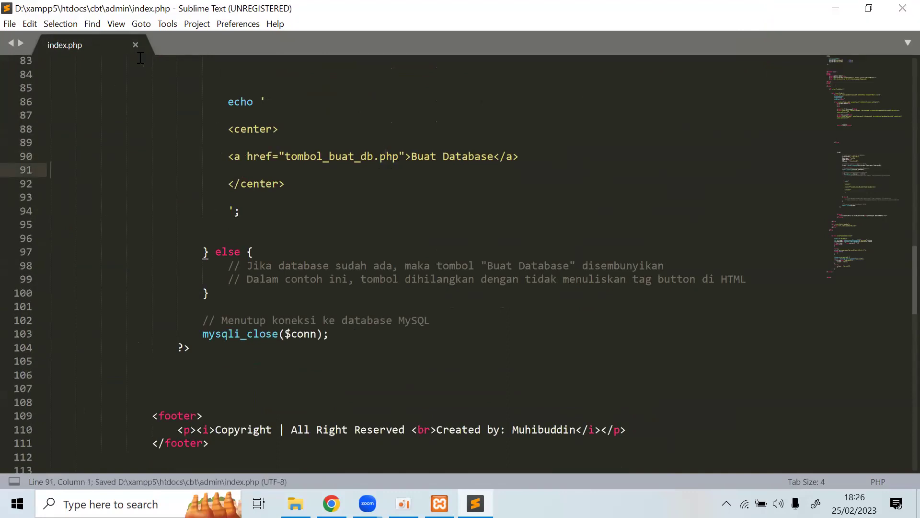
pyautogui.click(135, 45)
pyautogui.click(903, 8)
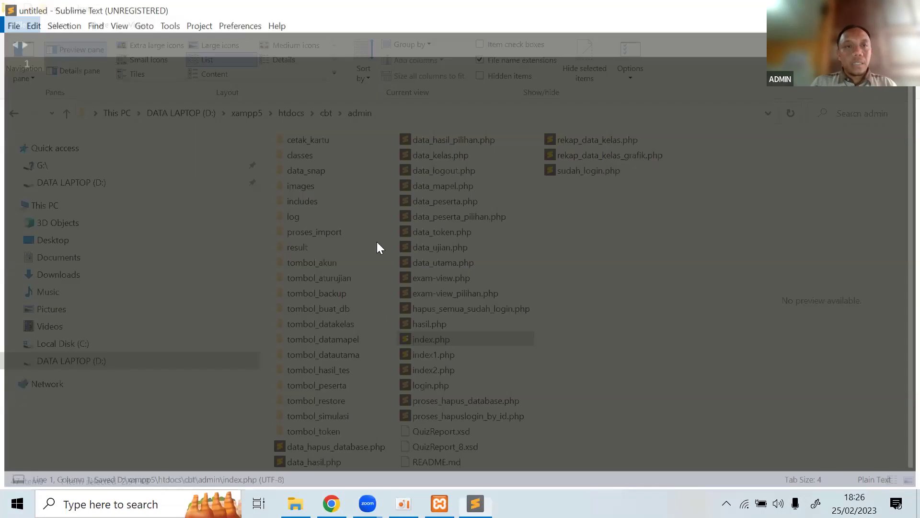
# Launch Firefox and load the CBT admin login page at localhost/cbt/admin.
pyautogui.press('super')
pyautogui.write('mozi')
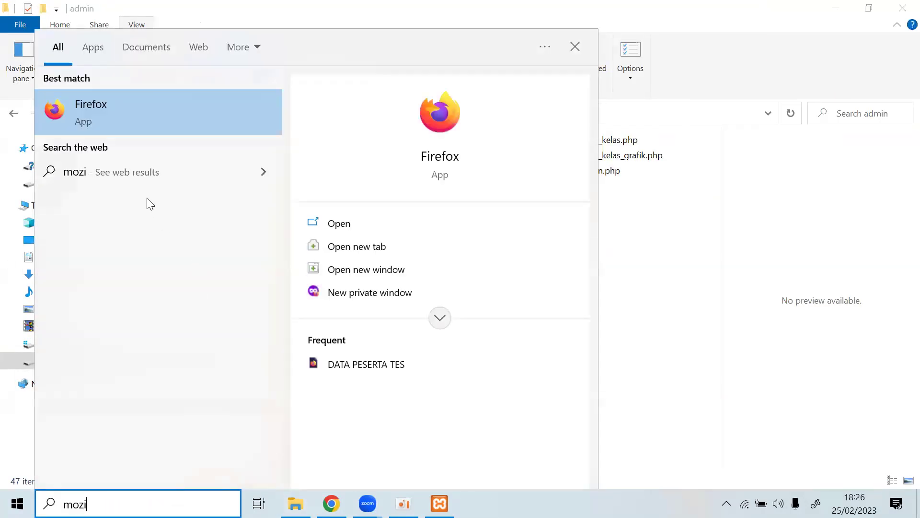
pyautogui.click(152, 117)
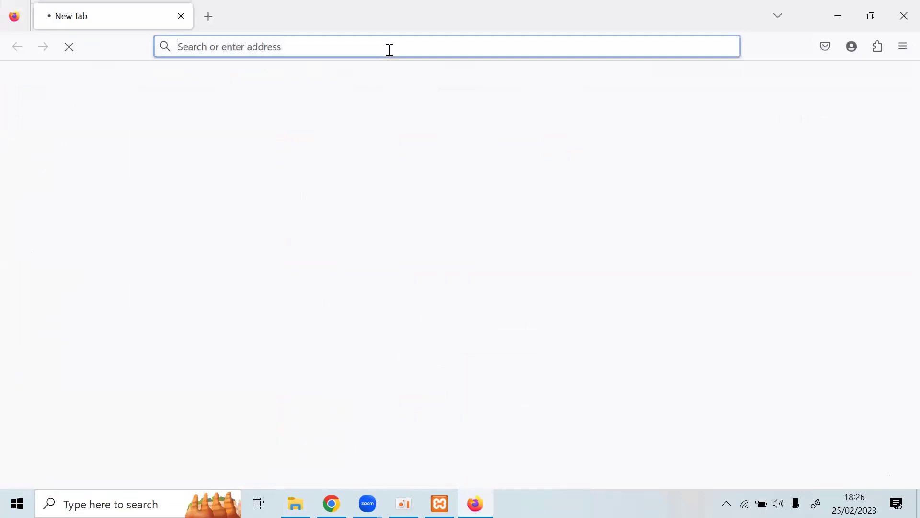
pyautogui.click(404, 49)
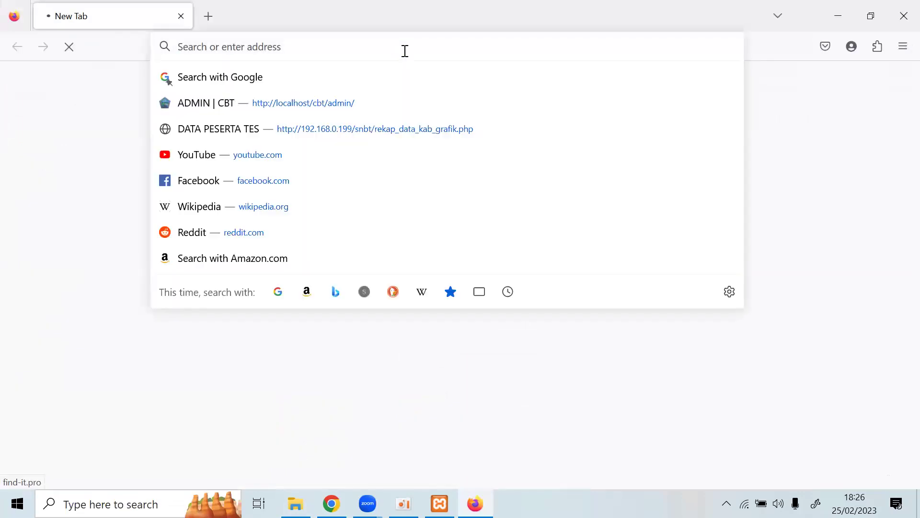
pyautogui.press('BackSpace')
pyautogui.write('localhost/c')
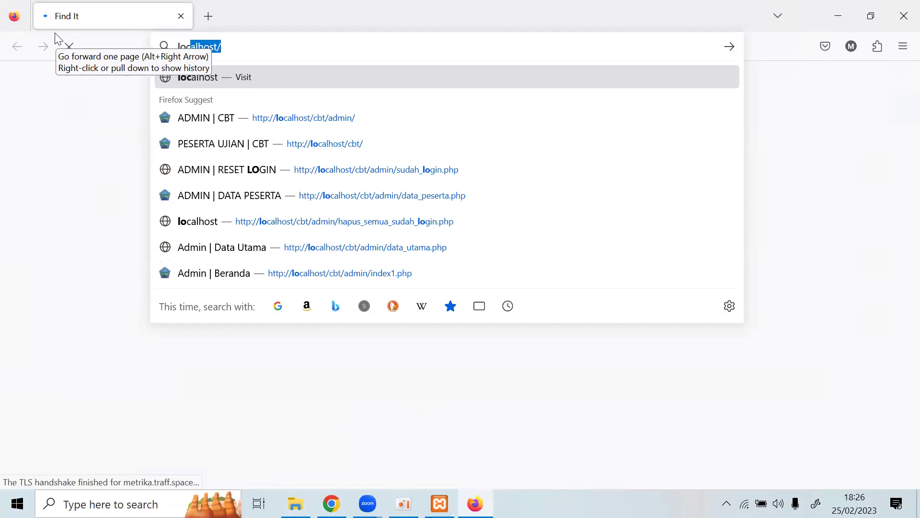
pyautogui.write('bt/a')
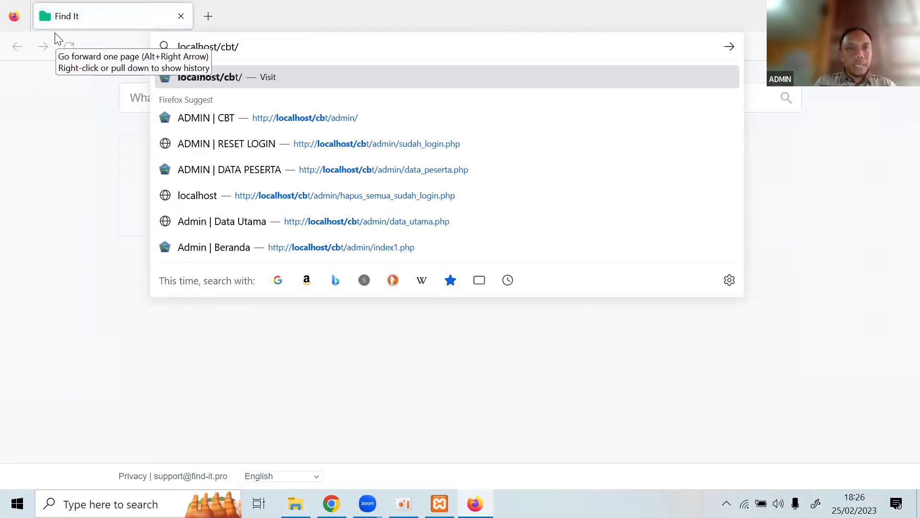
pyautogui.press('Return')
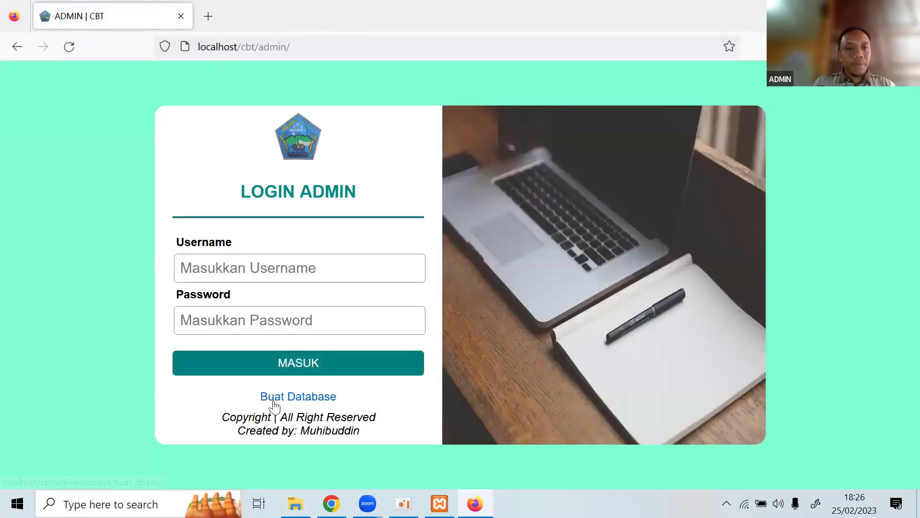
# Follow Buat Database, then drop .php from the 404 address to reach localhost/cbt/admin/tombol_buat_db/.
pyautogui.click(270, 399)
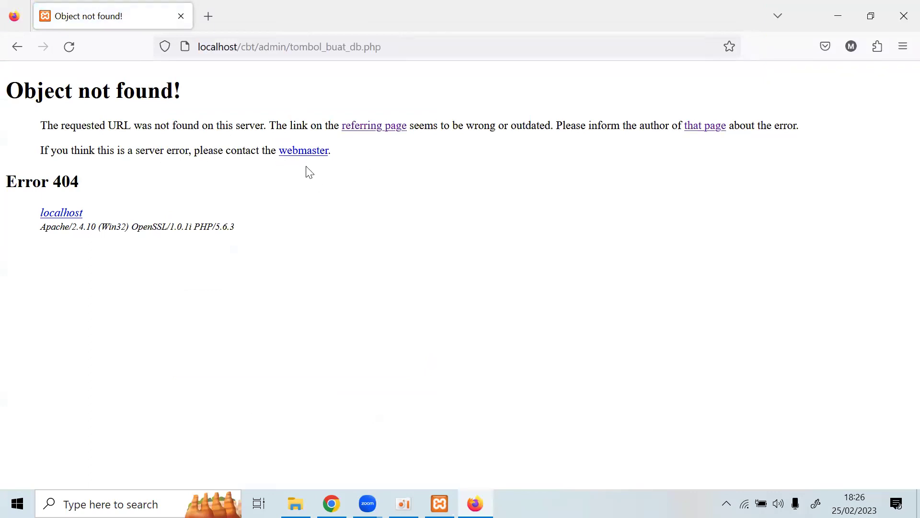
pyautogui.click(361, 48)
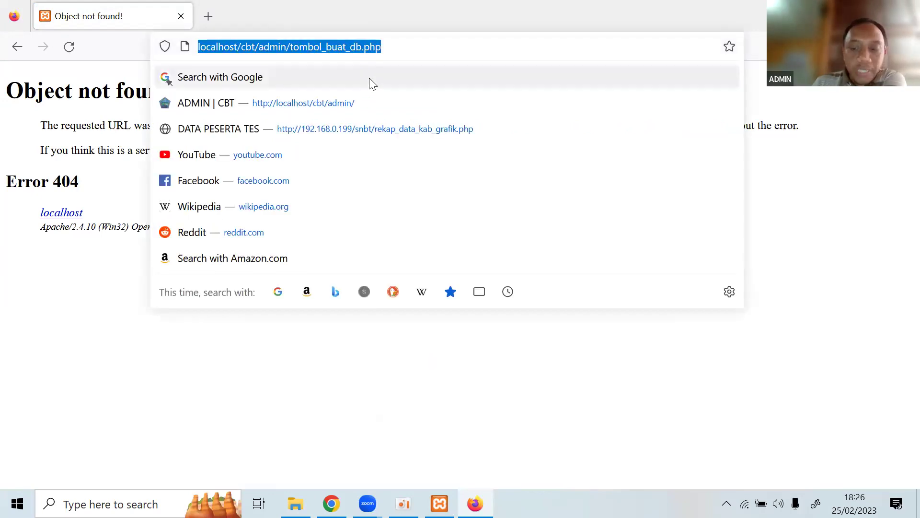
pyautogui.click(397, 54)
pyautogui.press('BackSpace')
pyautogui.press('BackSpace')
pyautogui.press('BackSpace')
pyautogui.press('BackSpace')
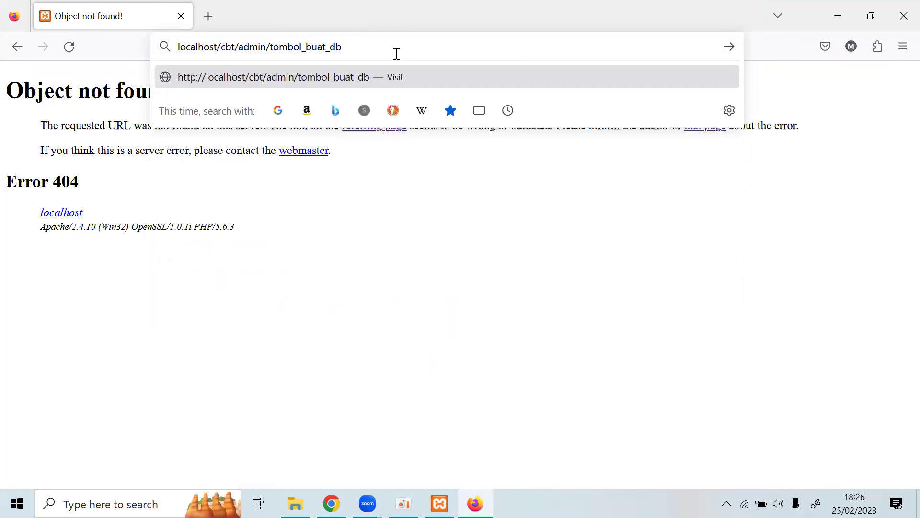
pyautogui.press('Return')
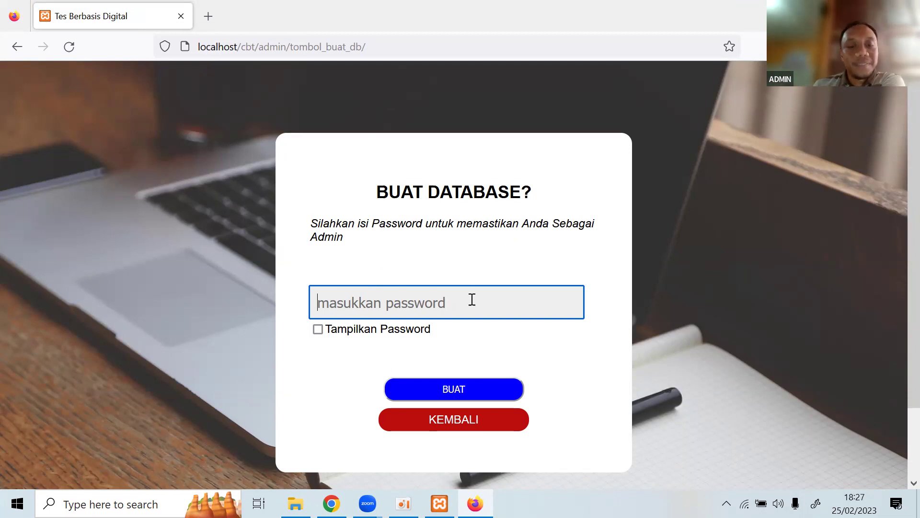
# In Chrome, reload the BUAT DATABASE? page with the trailing slash removed from its address.
pyautogui.moveTo(331, 503)
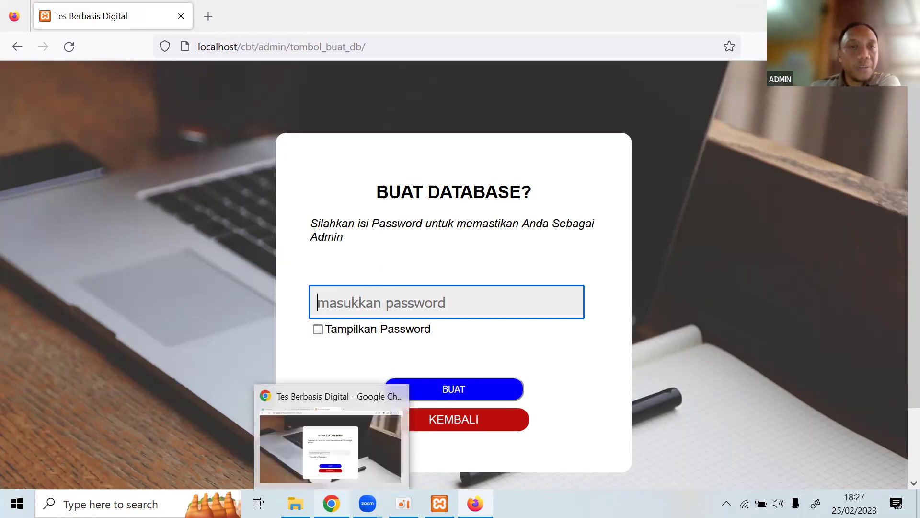
pyautogui.click(330, 446)
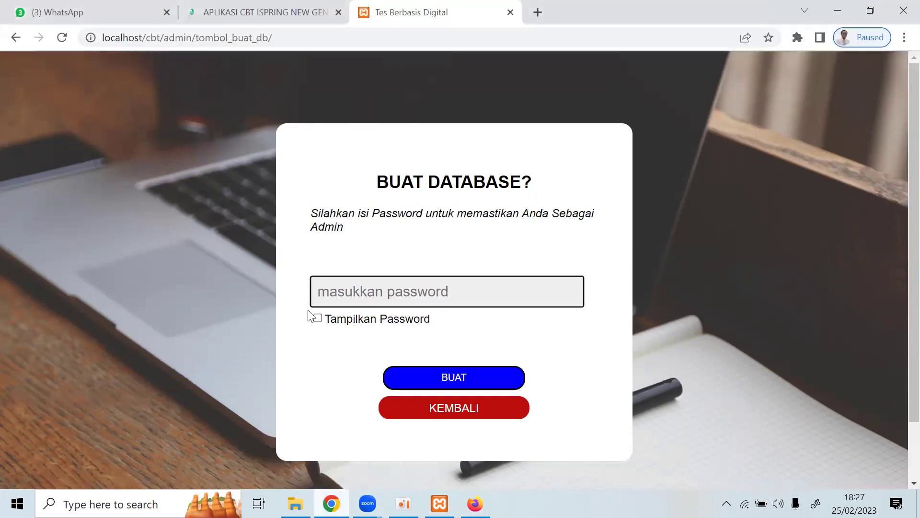
pyautogui.click(306, 38)
pyautogui.click(311, 37)
pyautogui.press('BackSpace')
pyautogui.press('Return')
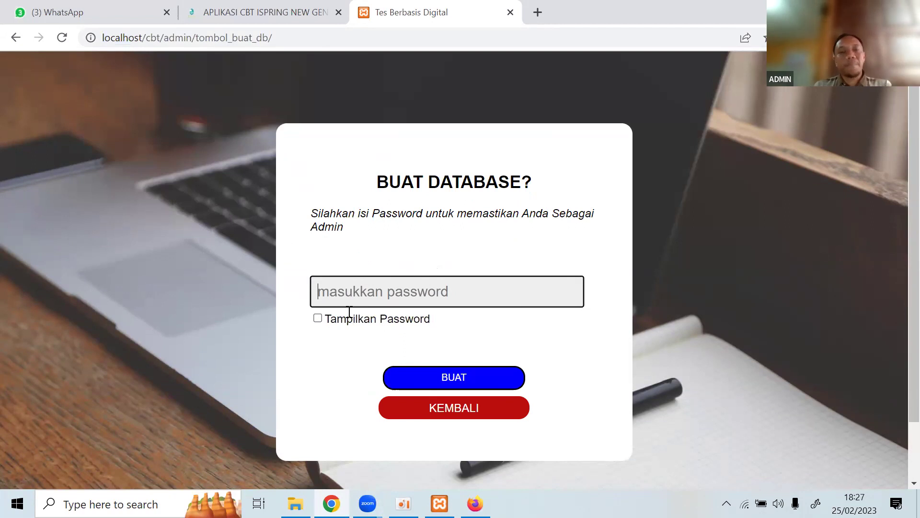
# Copy the database-creation password from the blog article tab.
pyautogui.click(235, 10)
pyautogui.click(312, 268)
pyautogui.moveTo(282, 242); pyautogui.dragTo(418, 243)
pyautogui.rightClick(360, 239)
pyautogui.click(381, 249)
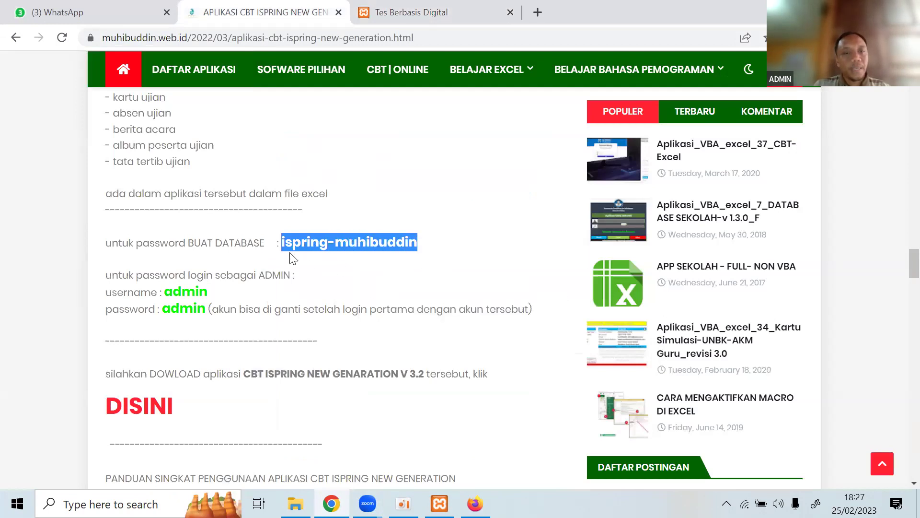
pyautogui.click(335, 243)
# Paste the password into the BUAT DATABASE? form, show it in plain text, and submit.
pyautogui.click(417, 9)
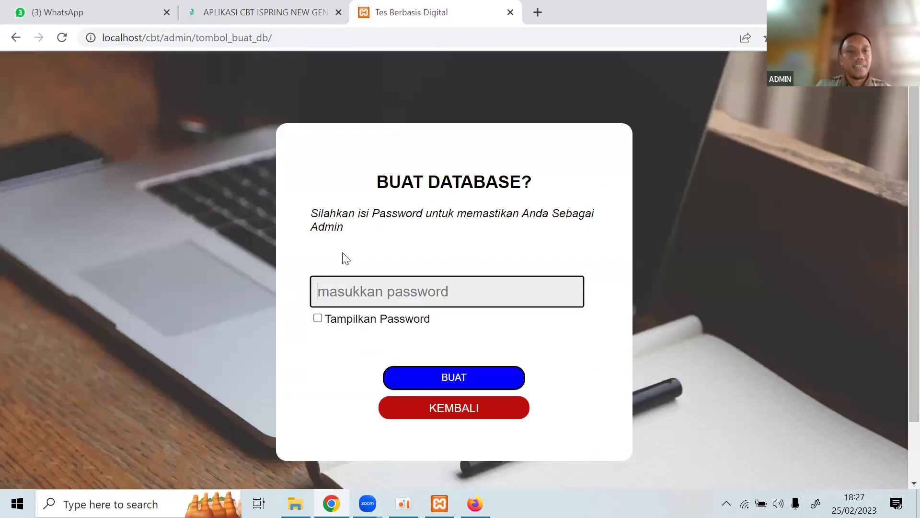
pyautogui.hotkey('ctrl', 'v')
pyautogui.click(317, 318)
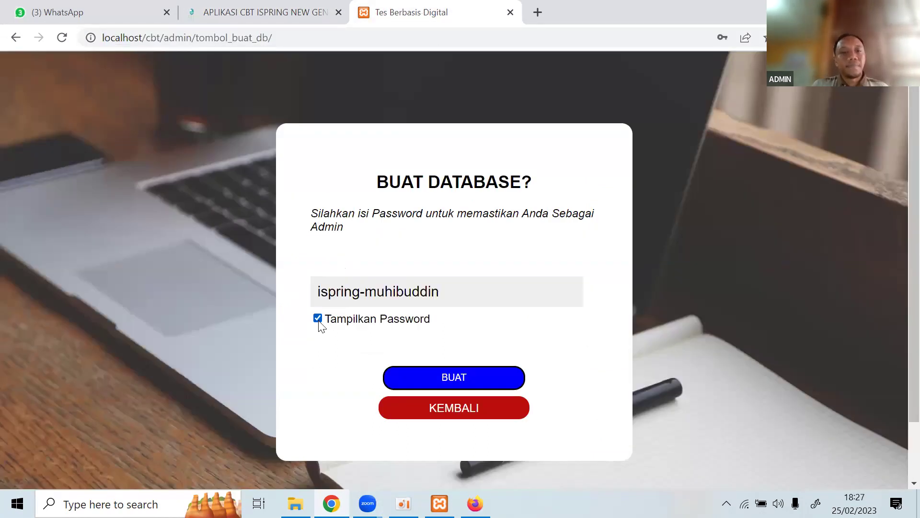
pyautogui.scroll(-2, 505, 284)
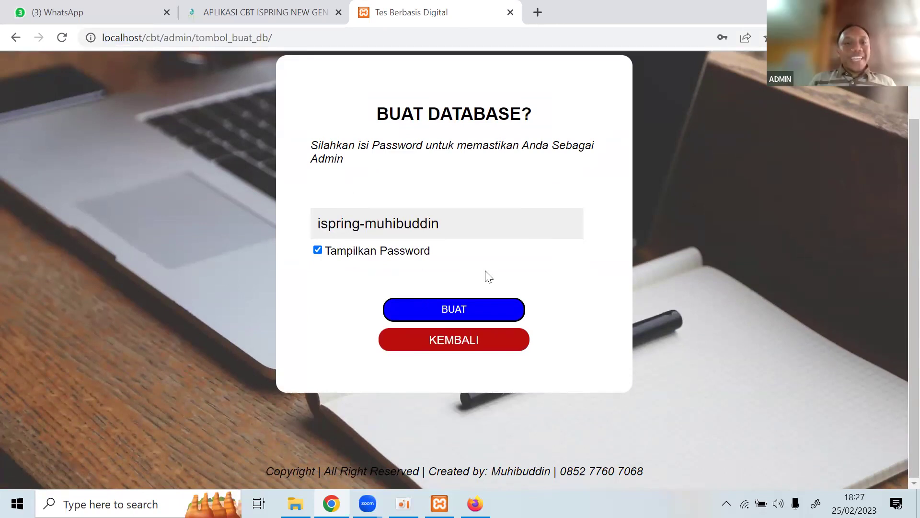
pyautogui.click(453, 313)
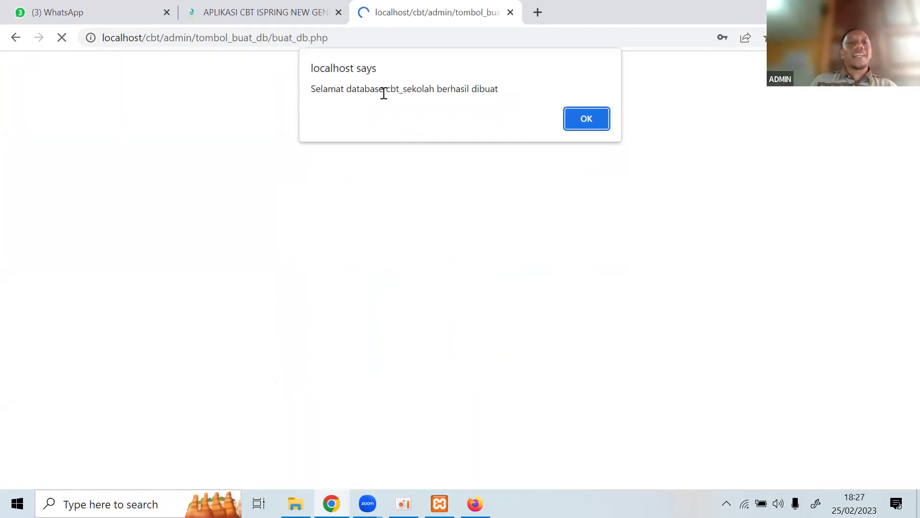
# Highlight cbt_sekolah in the success alert, dismiss it, and return to the ADMIN | CBT tab.
pyautogui.moveTo(386, 91); pyautogui.dragTo(434, 94)
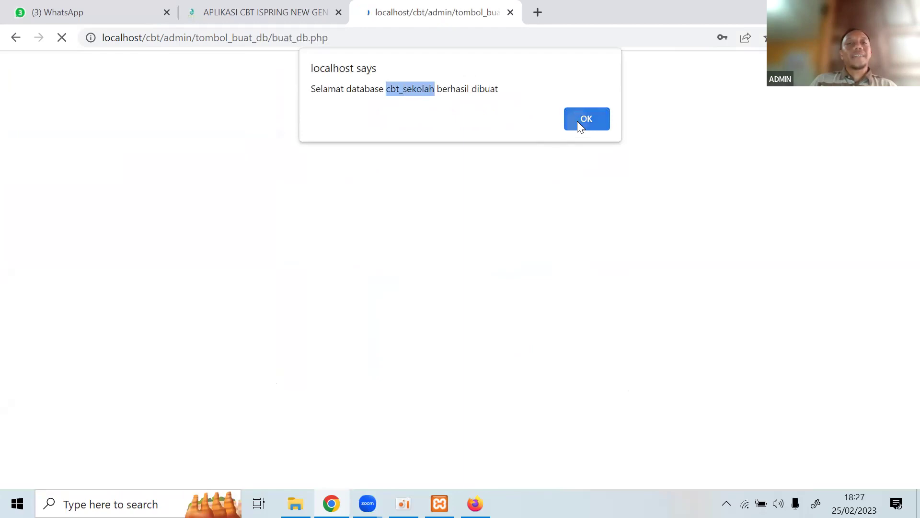
pyautogui.click(578, 120)
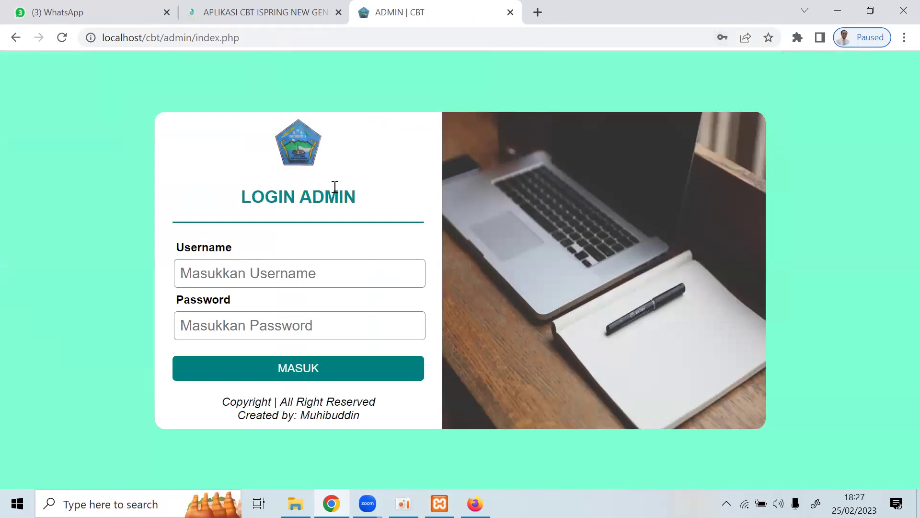
pyautogui.click(271, 12)
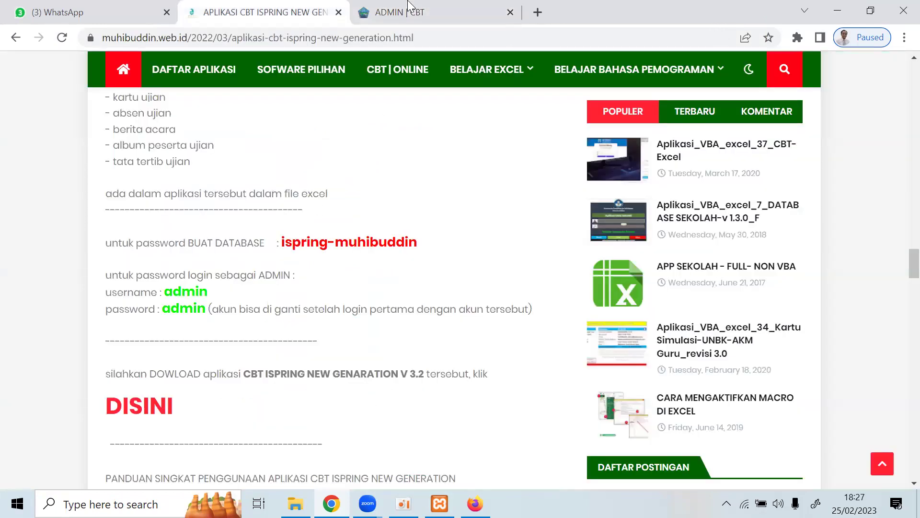
pyautogui.click(410, 10)
# Shorten the address to localhost/cbt/admin and load the admin login page.
pyautogui.click(282, 42)
pyautogui.moveTo(282, 41); pyautogui.dragTo(183, 34)
pyautogui.click(239, 33)
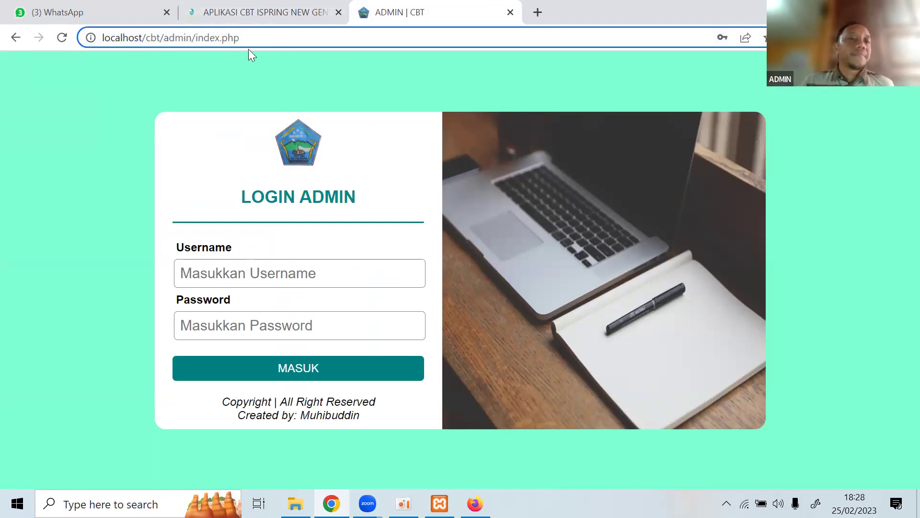
pyautogui.press('BackSpace')
pyautogui.press('BackSpace')
pyautogui.press('BackSpace')
pyautogui.press('BackSpace')
pyautogui.press('BackSpace')
pyautogui.press('BackSpace')
pyautogui.press('BackSpace')
pyautogui.press('BackSpace')
pyautogui.press('BackSpace')
pyautogui.press('BackSpace')
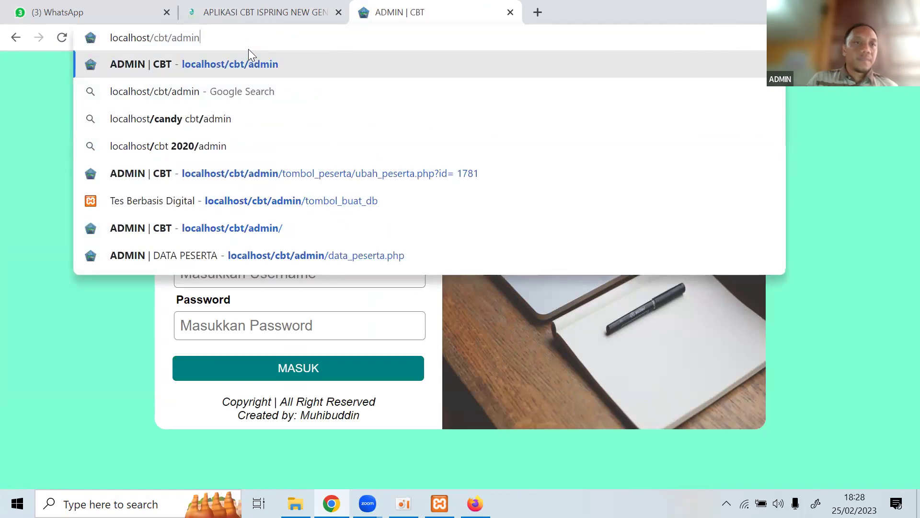
pyautogui.press('Return')
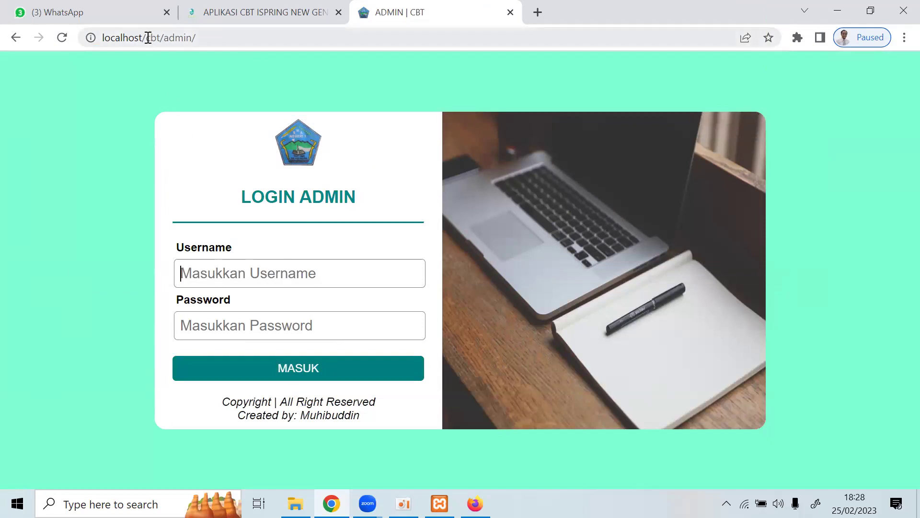
pyautogui.doubleClick(120, 37)
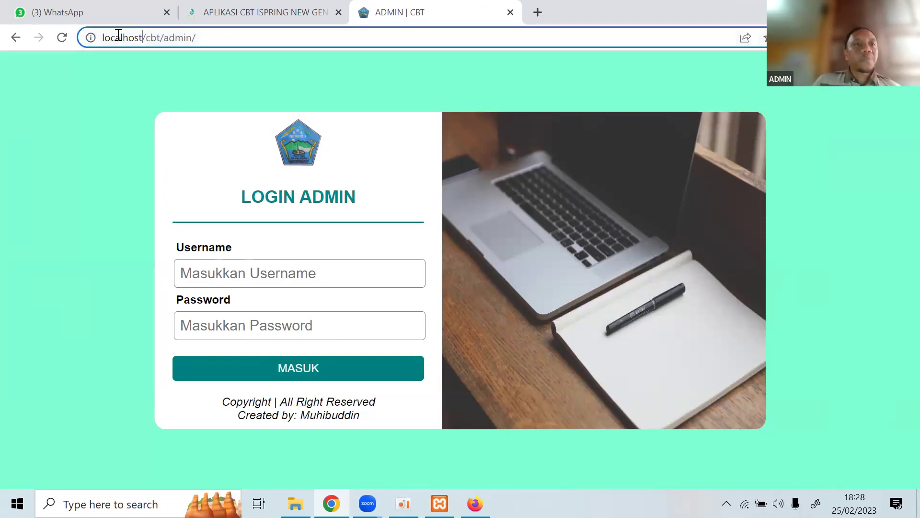
pyautogui.click(222, 32)
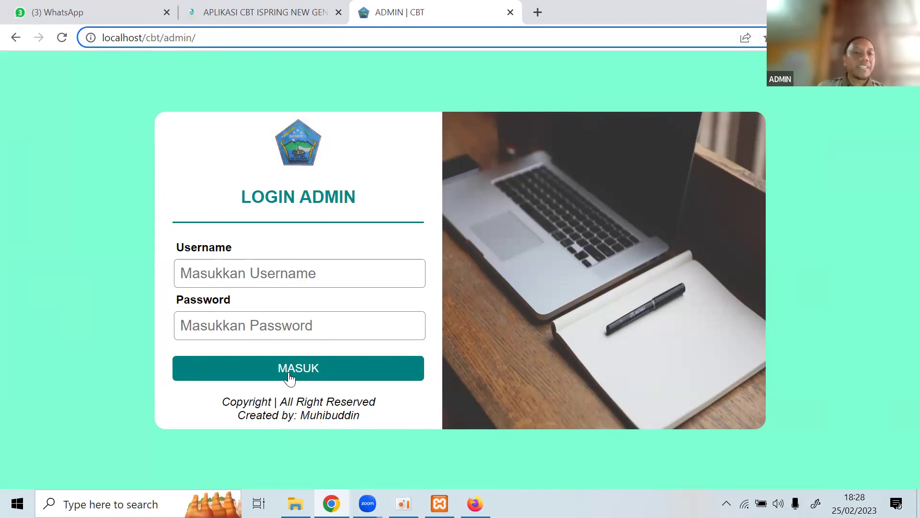
pyautogui.moveTo(331, 415); pyautogui.dragTo(444, 427)
pyautogui.click(216, 401)
pyautogui.moveTo(216, 401); pyautogui.dragTo(372, 422)
pyautogui.click(371, 427)
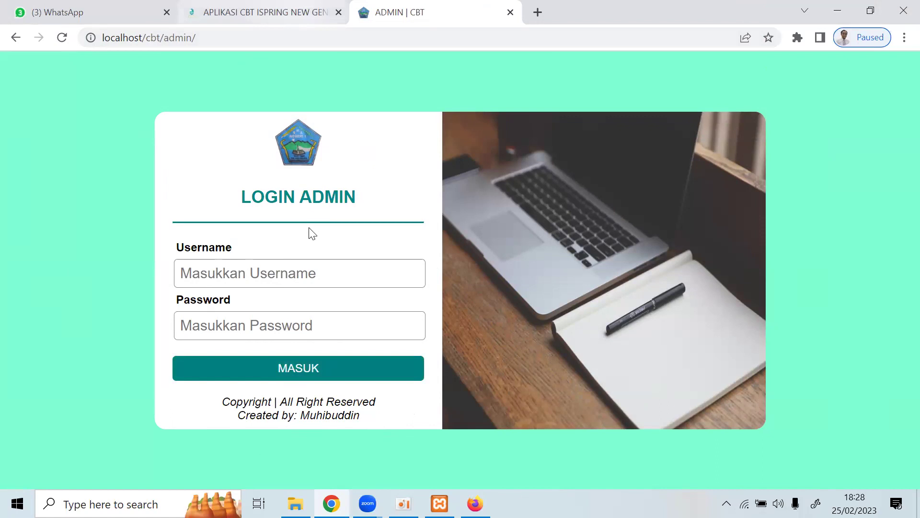
pyautogui.hotkey('ctrl', 'shift', 'Tab')
pyautogui.moveTo(281, 243); pyautogui.dragTo(415, 258)
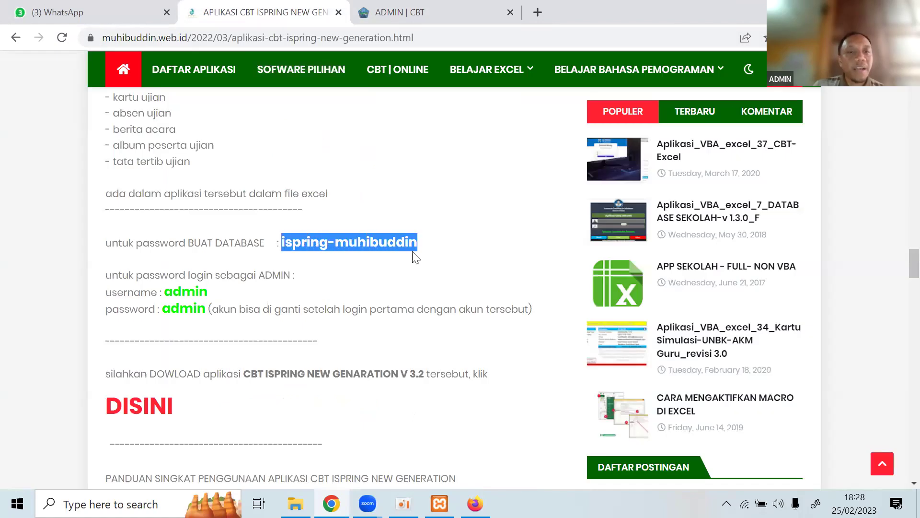
pyautogui.click(352, 242)
pyautogui.moveTo(282, 242); pyautogui.dragTo(419, 242)
pyautogui.rightClick(393, 253)
pyautogui.click(396, 257)
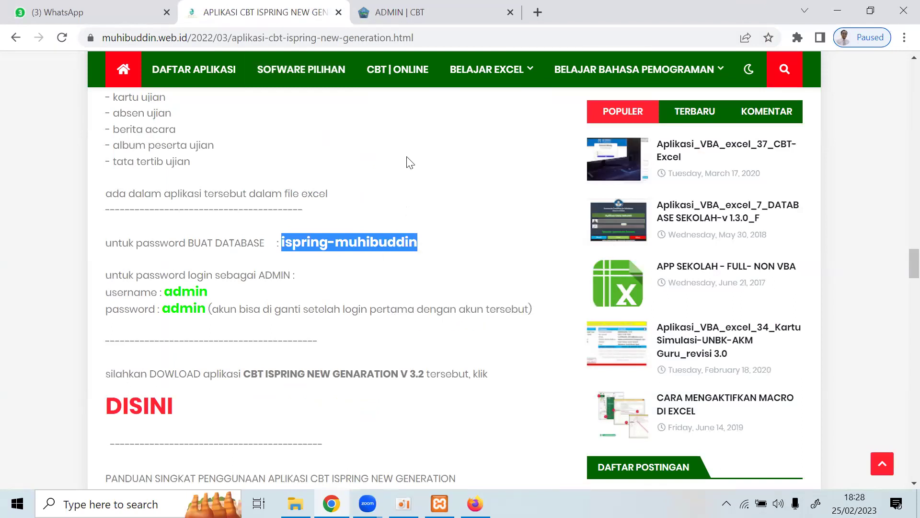
pyautogui.click(409, 12)
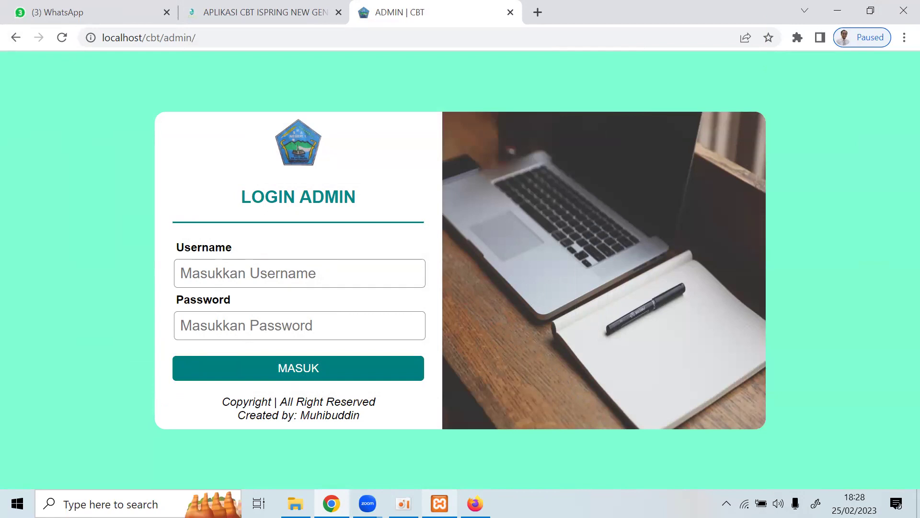
# On the blog post, repeatedly highlight the posted database-creation password.
pyautogui.click(247, 10)
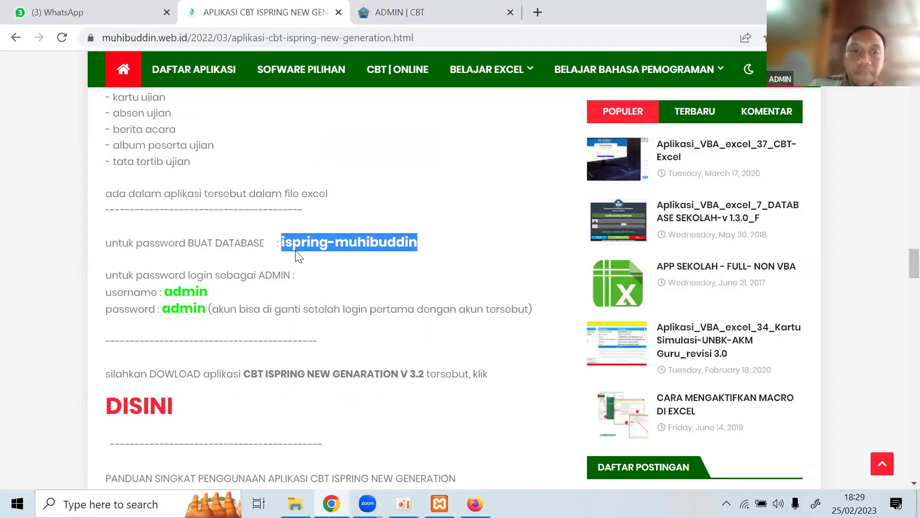
pyautogui.click(278, 243)
pyautogui.moveTo(276, 243); pyautogui.dragTo(426, 254)
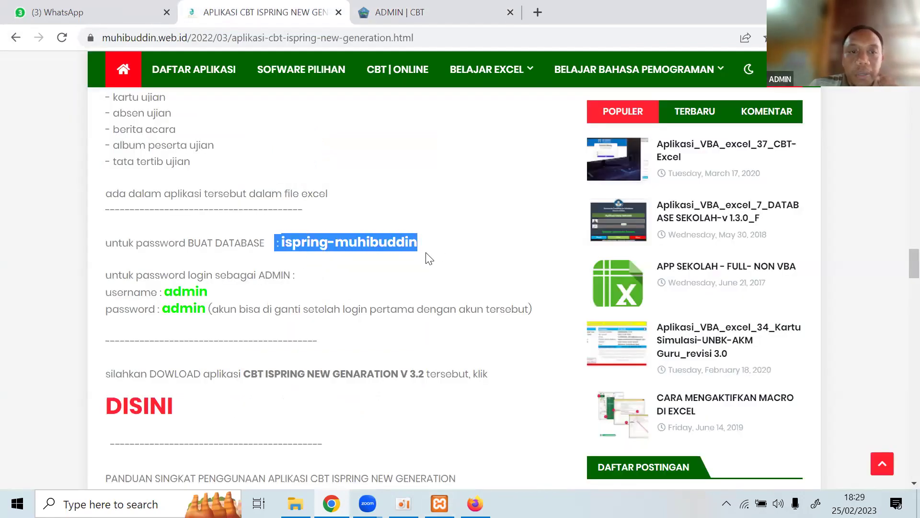
pyautogui.moveTo(281, 243); pyautogui.dragTo(473, 249)
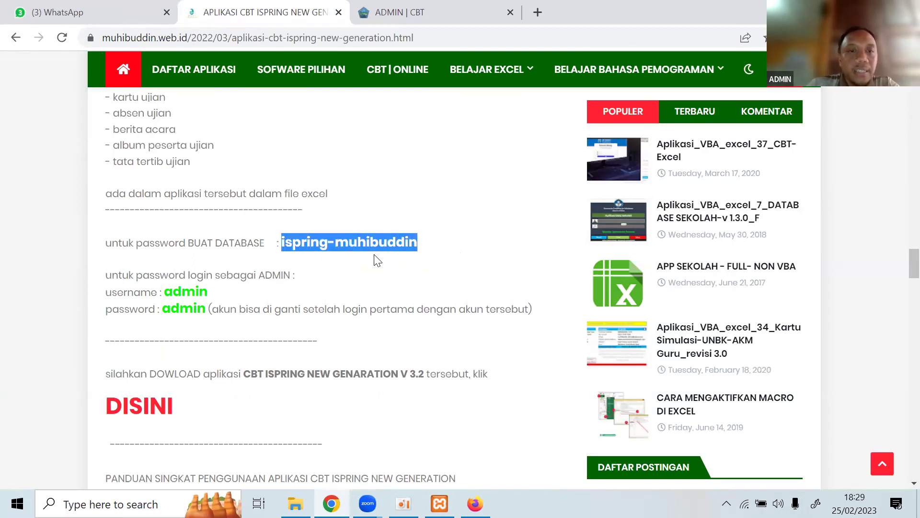
pyautogui.click(286, 241)
pyautogui.moveTo(284, 242); pyautogui.dragTo(426, 254)
pyautogui.click(381, 293)
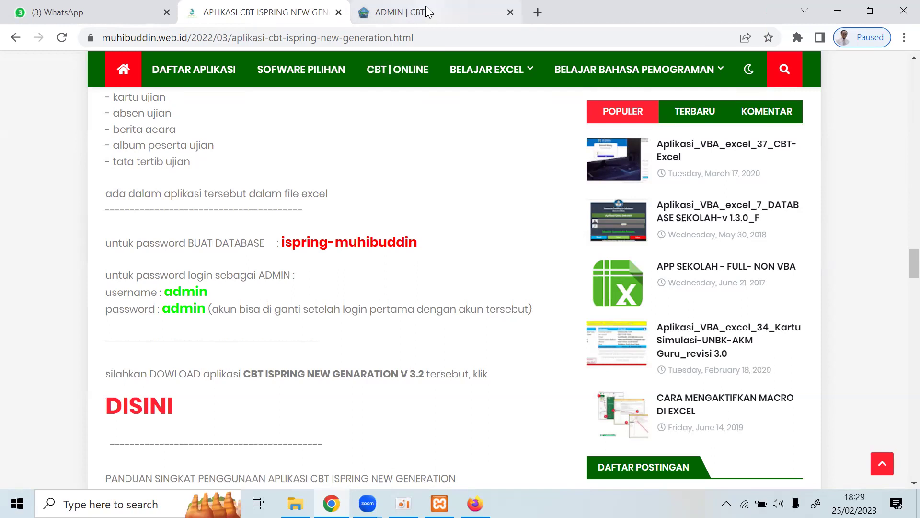
pyautogui.moveTo(426, 7)
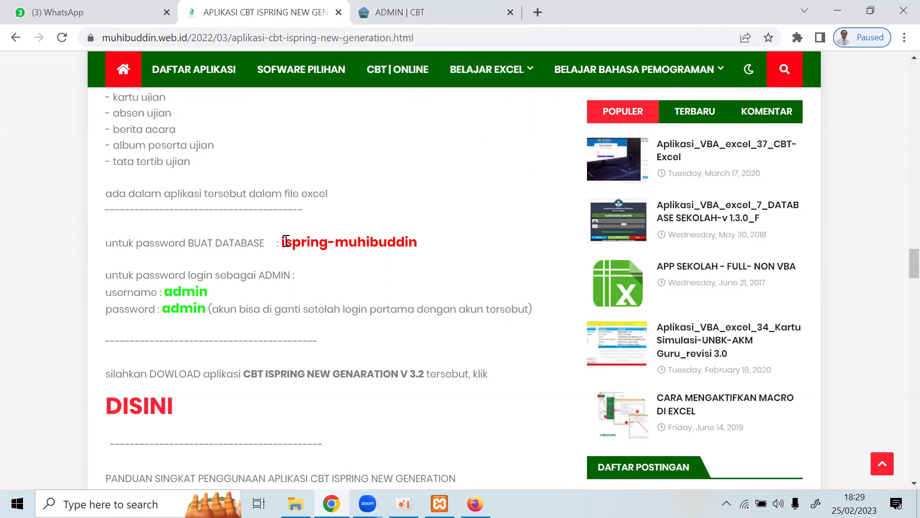
pyautogui.moveTo(281, 240); pyautogui.dragTo(421, 258)
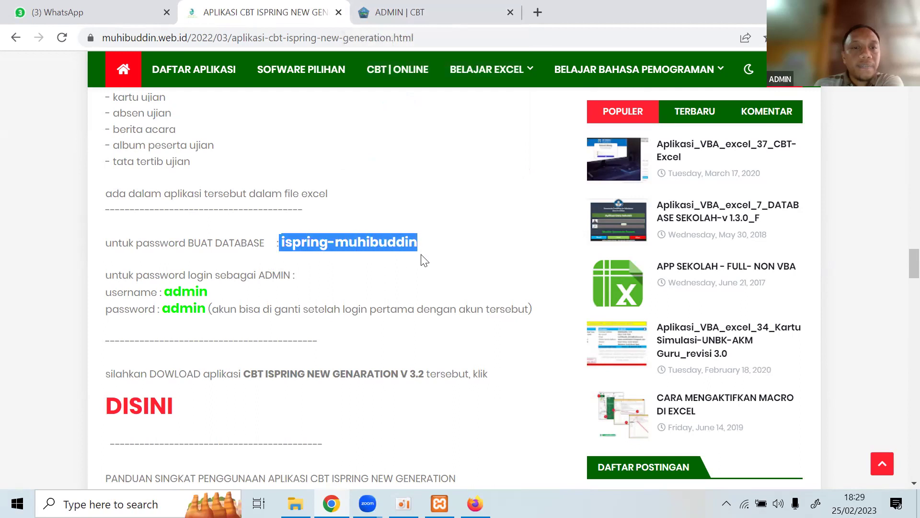
pyautogui.click(420, 287)
pyautogui.moveTo(283, 242); pyautogui.dragTo(420, 244)
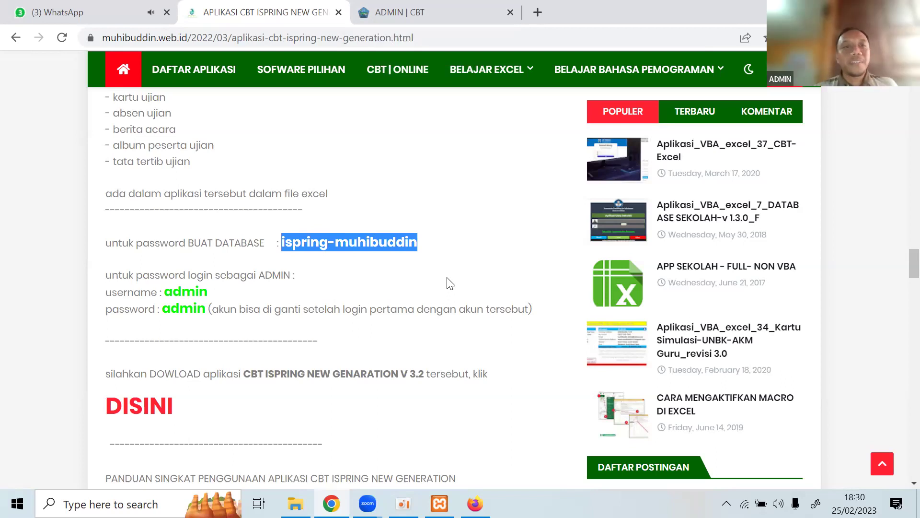
# Glance at WhatsApp chats, highlight the password once more, and return to the CBT admin login page.
pyautogui.click(130, 6)
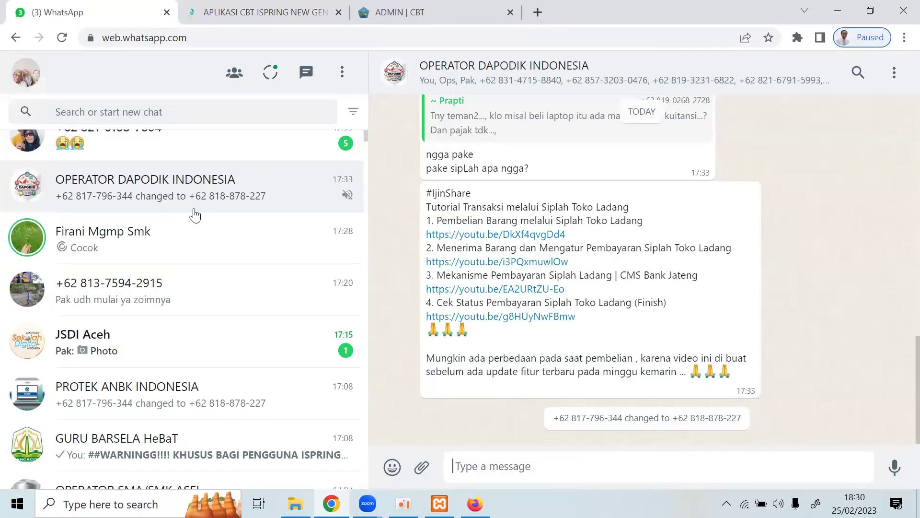
pyautogui.click(394, 4)
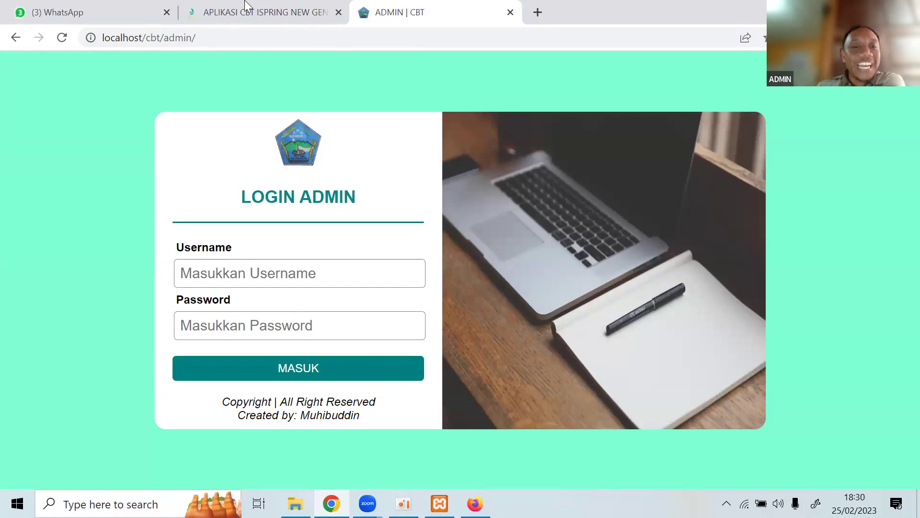
pyautogui.hotkey('ctrl', 'shift', 'Tab')
pyautogui.click(424, 242)
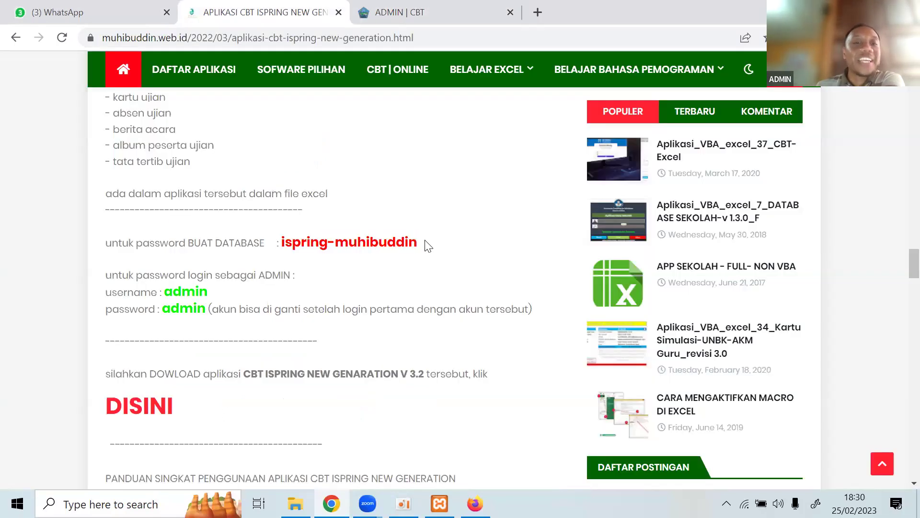
pyautogui.moveTo(281, 240); pyautogui.dragTo(441, 247)
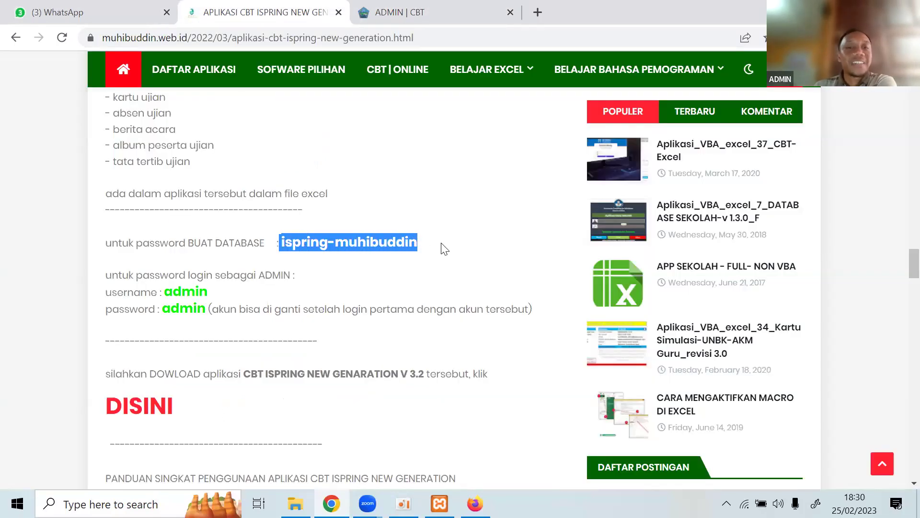
pyautogui.click(404, 11)
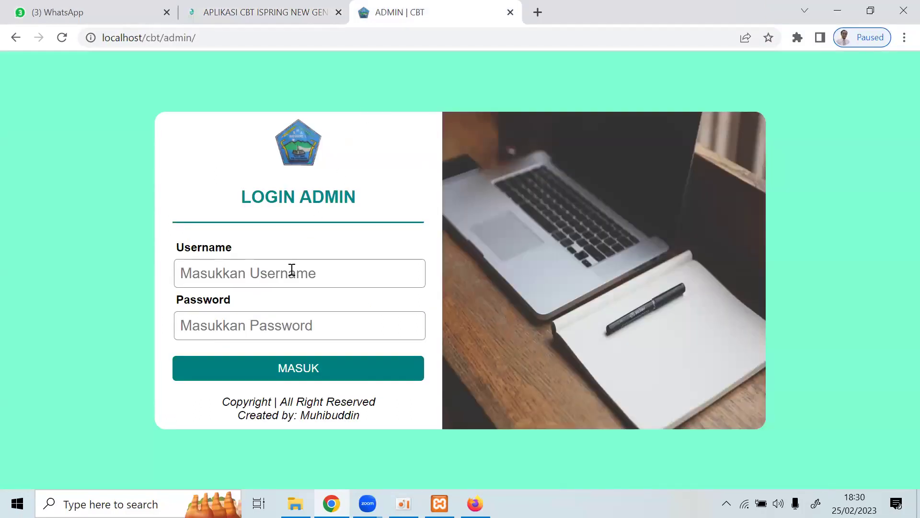
# Enter the admin username and password, check them against the blog's posted credentials, and log in.
pyautogui.write('admin')
pyautogui.press('Tab')
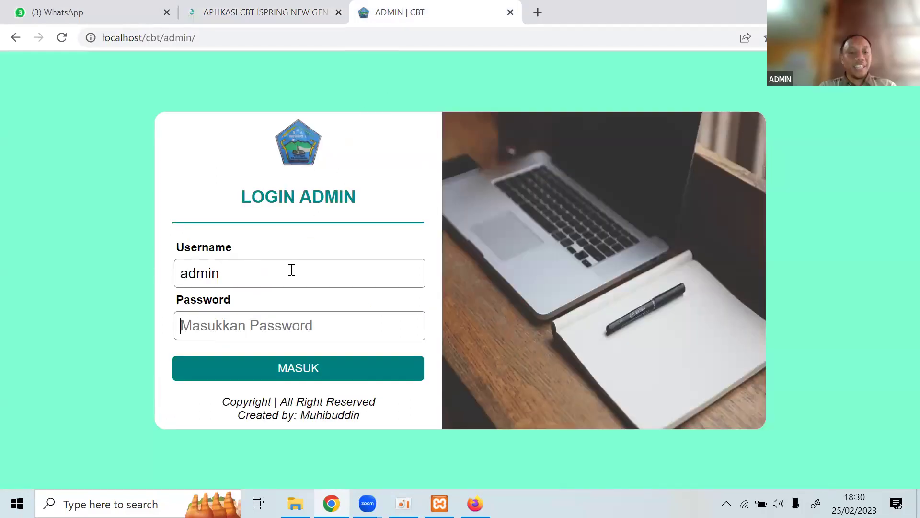
pyautogui.write('admin')
pyautogui.hotkey('ctrl', 'shift', 'Tab')
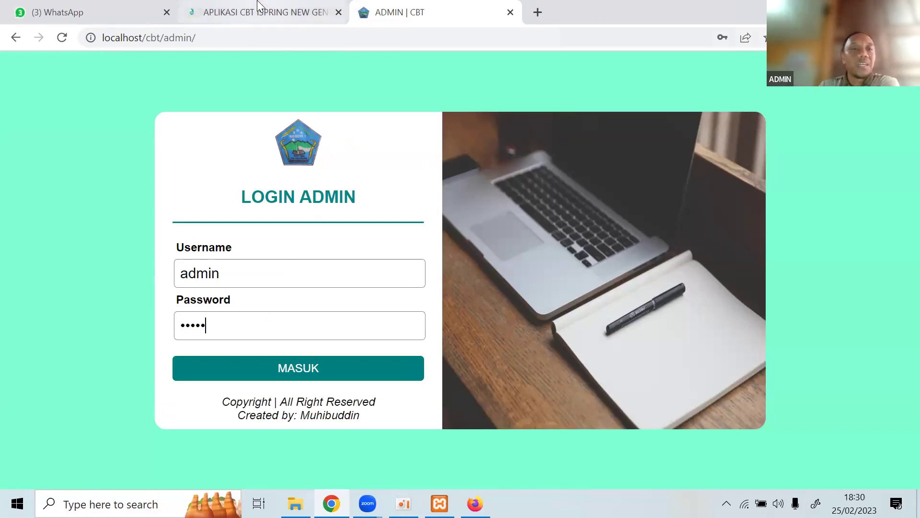
pyautogui.moveTo(166, 292); pyautogui.dragTo(207, 311)
pyautogui.hotkey('ctrl', 'Tab')
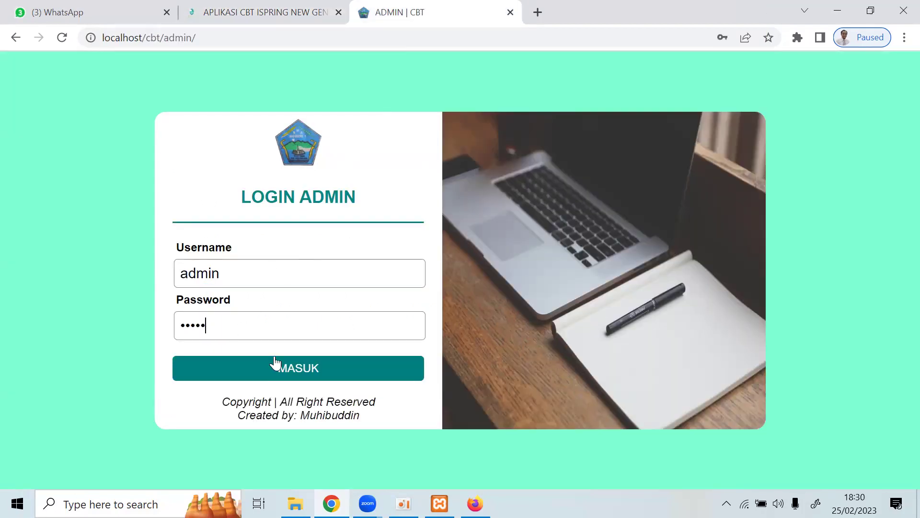
pyautogui.click(275, 363)
pyautogui.click(588, 119)
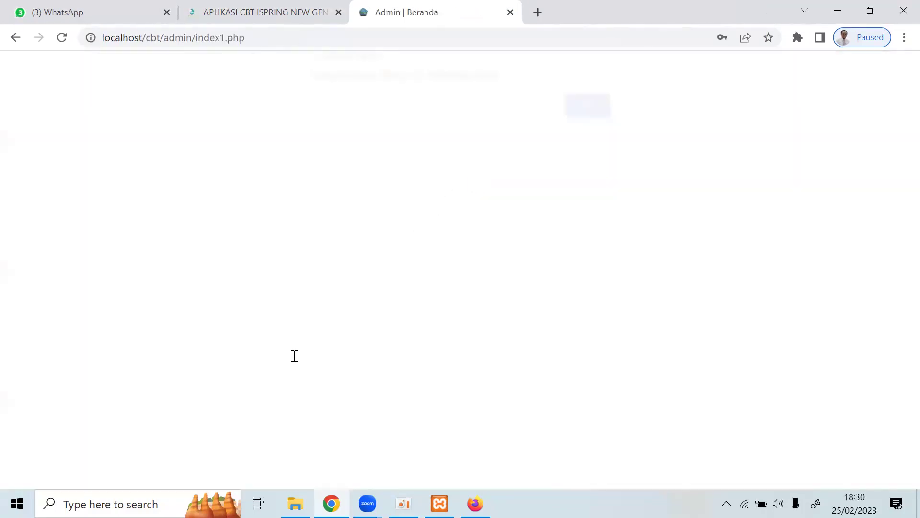
# Browse DATA UTAMA, Atur Ujian, Data Kelas and Exam-View, then go back to the all-test results page.
pyautogui.click(296, 386)
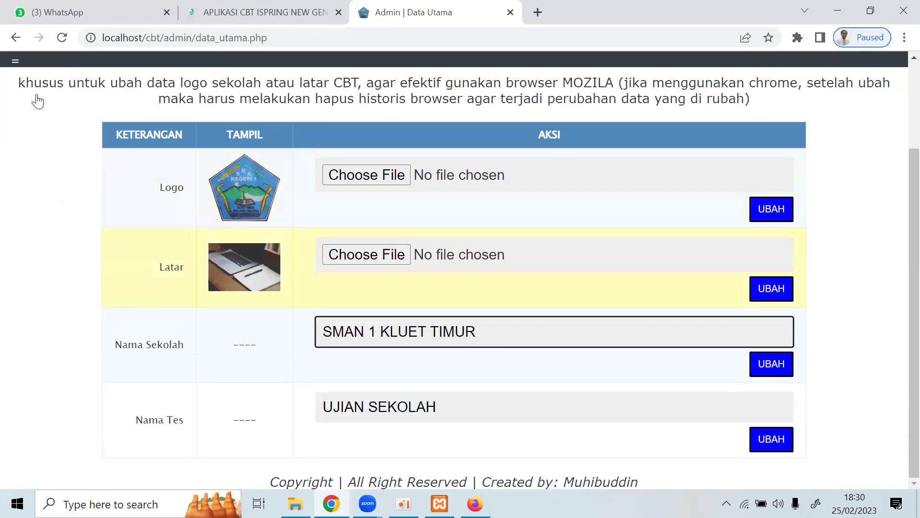
pyautogui.moveTo(19, 156)
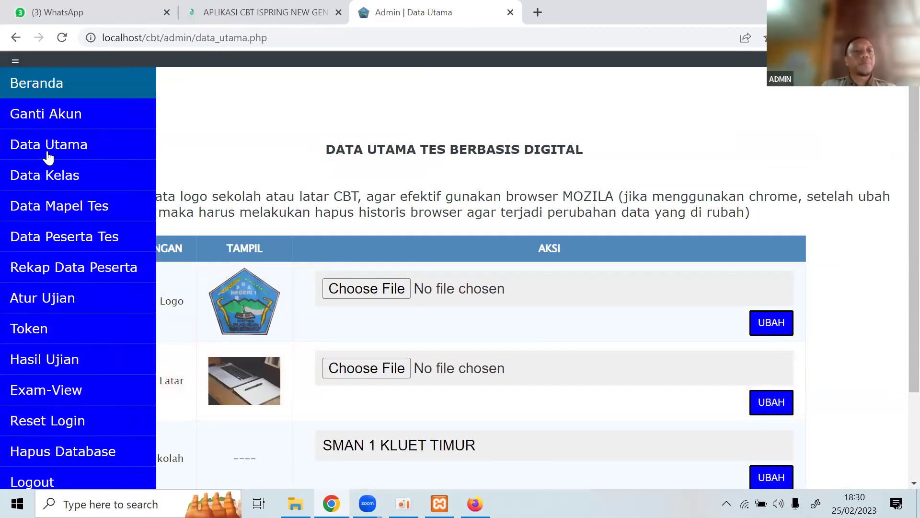
pyautogui.click(54, 299)
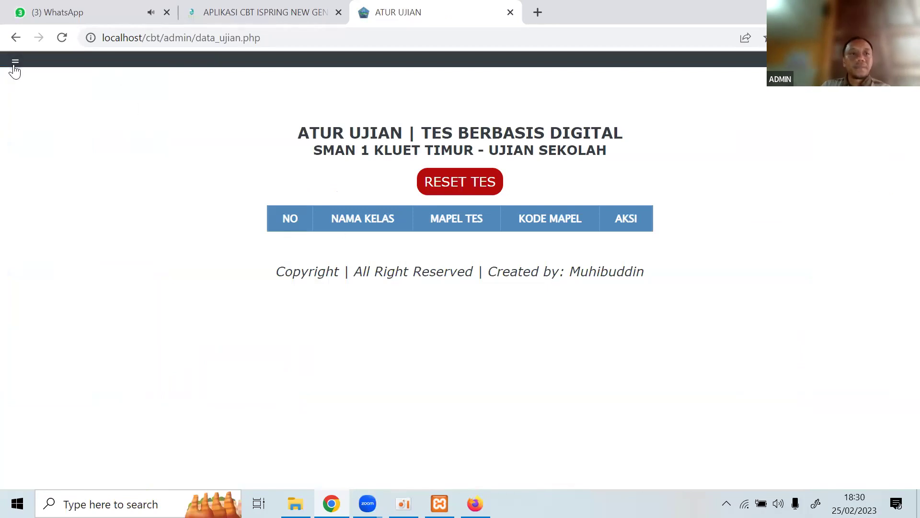
pyautogui.moveTo(15, 70)
pyautogui.click(40, 175)
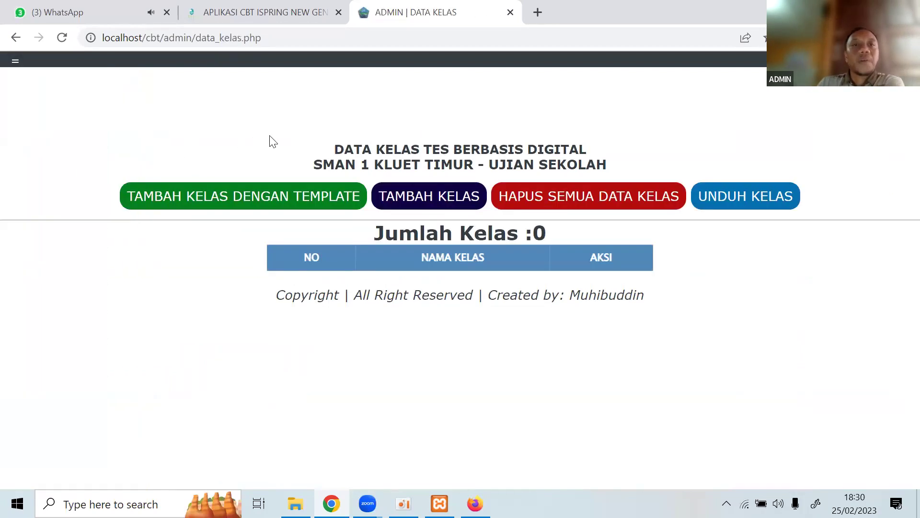
pyautogui.moveTo(13, 66)
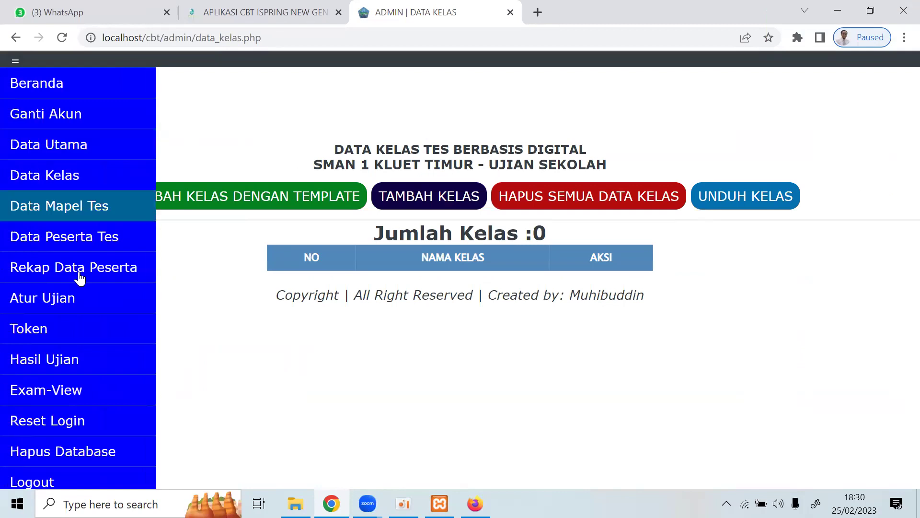
pyautogui.click(84, 391)
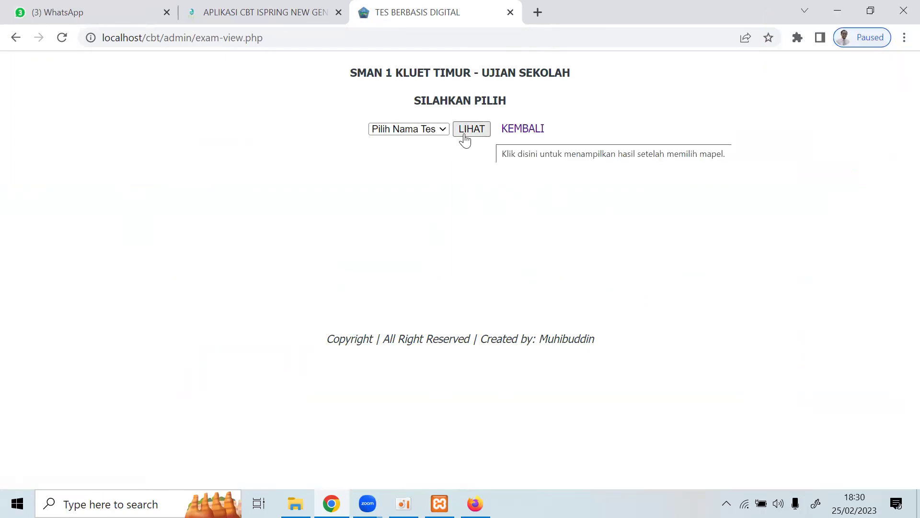
pyautogui.click(437, 134)
pyautogui.click(522, 129)
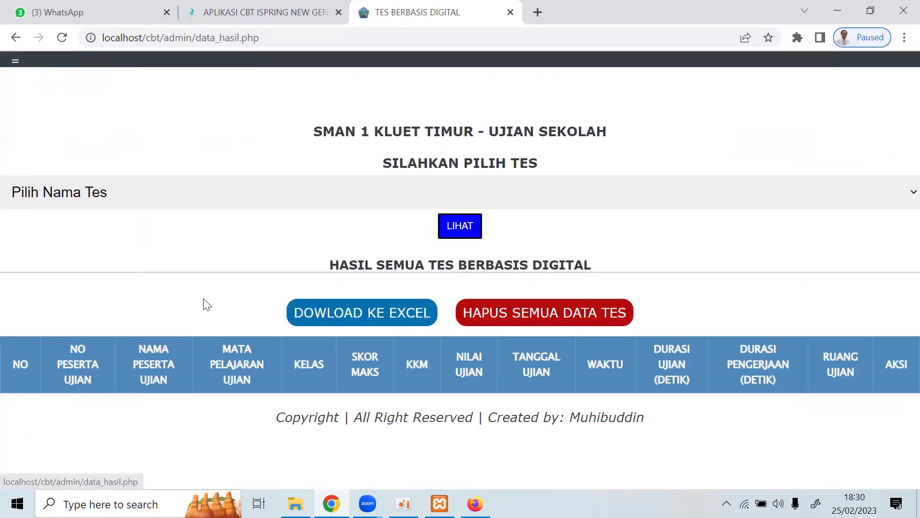